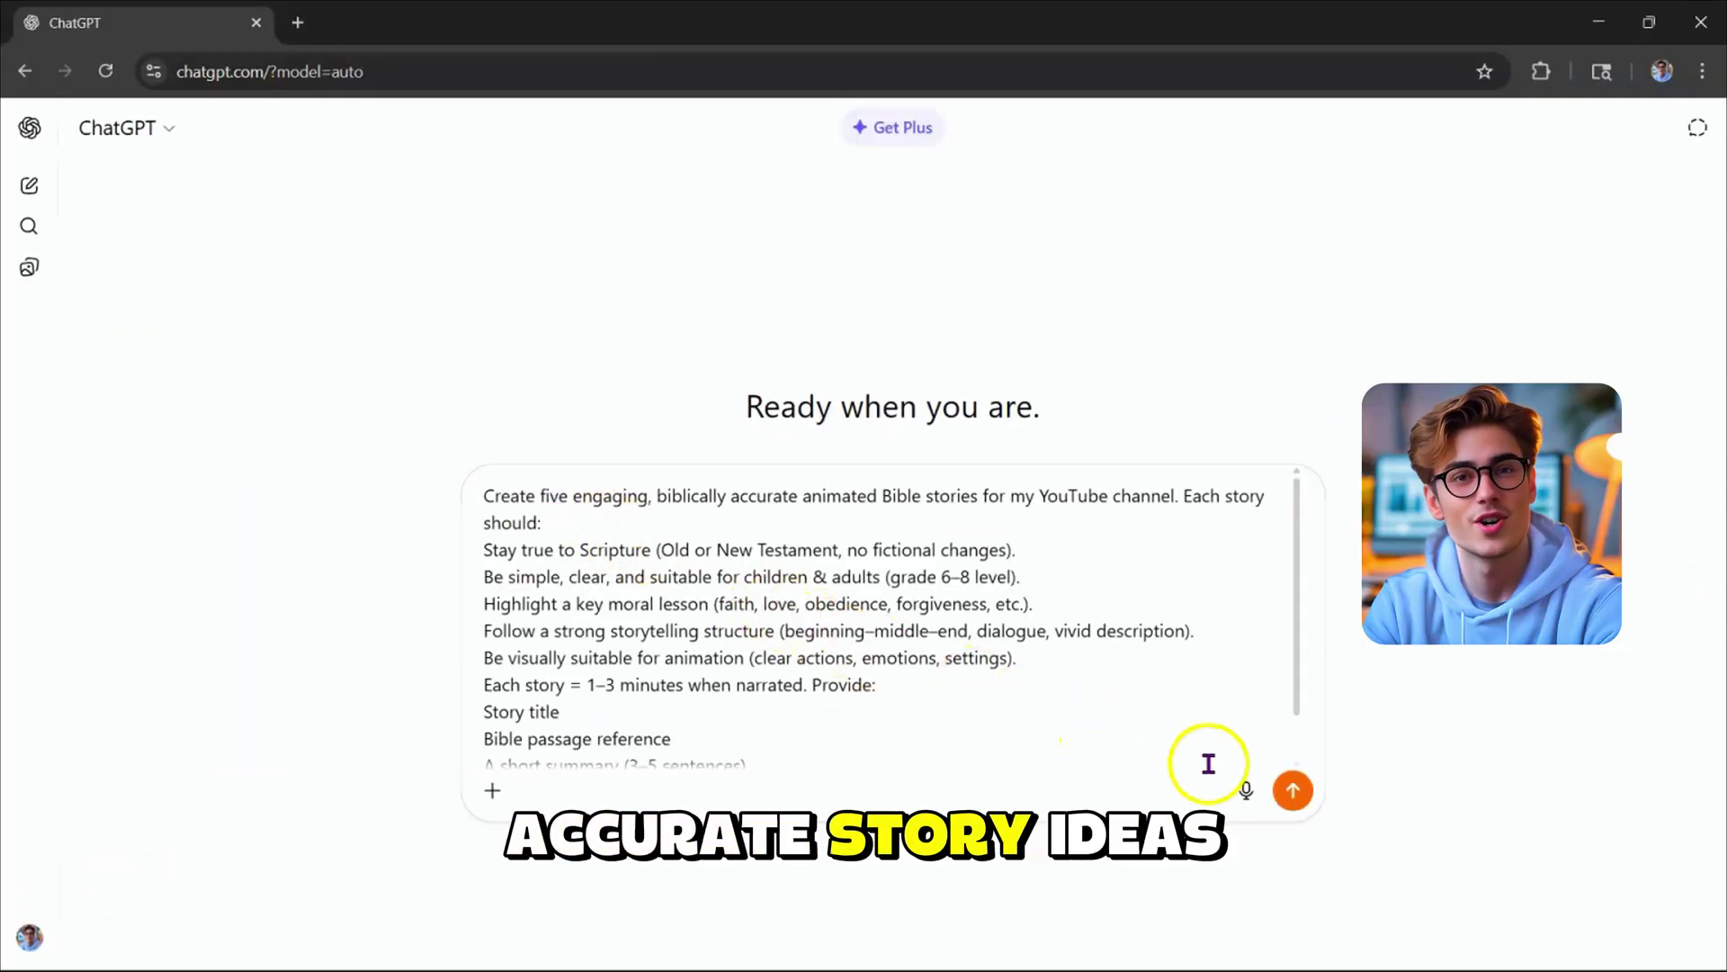
Submit the prompt for five animated Bible stories and read through the generated stories down to David and Goliath.
click(1296, 792)
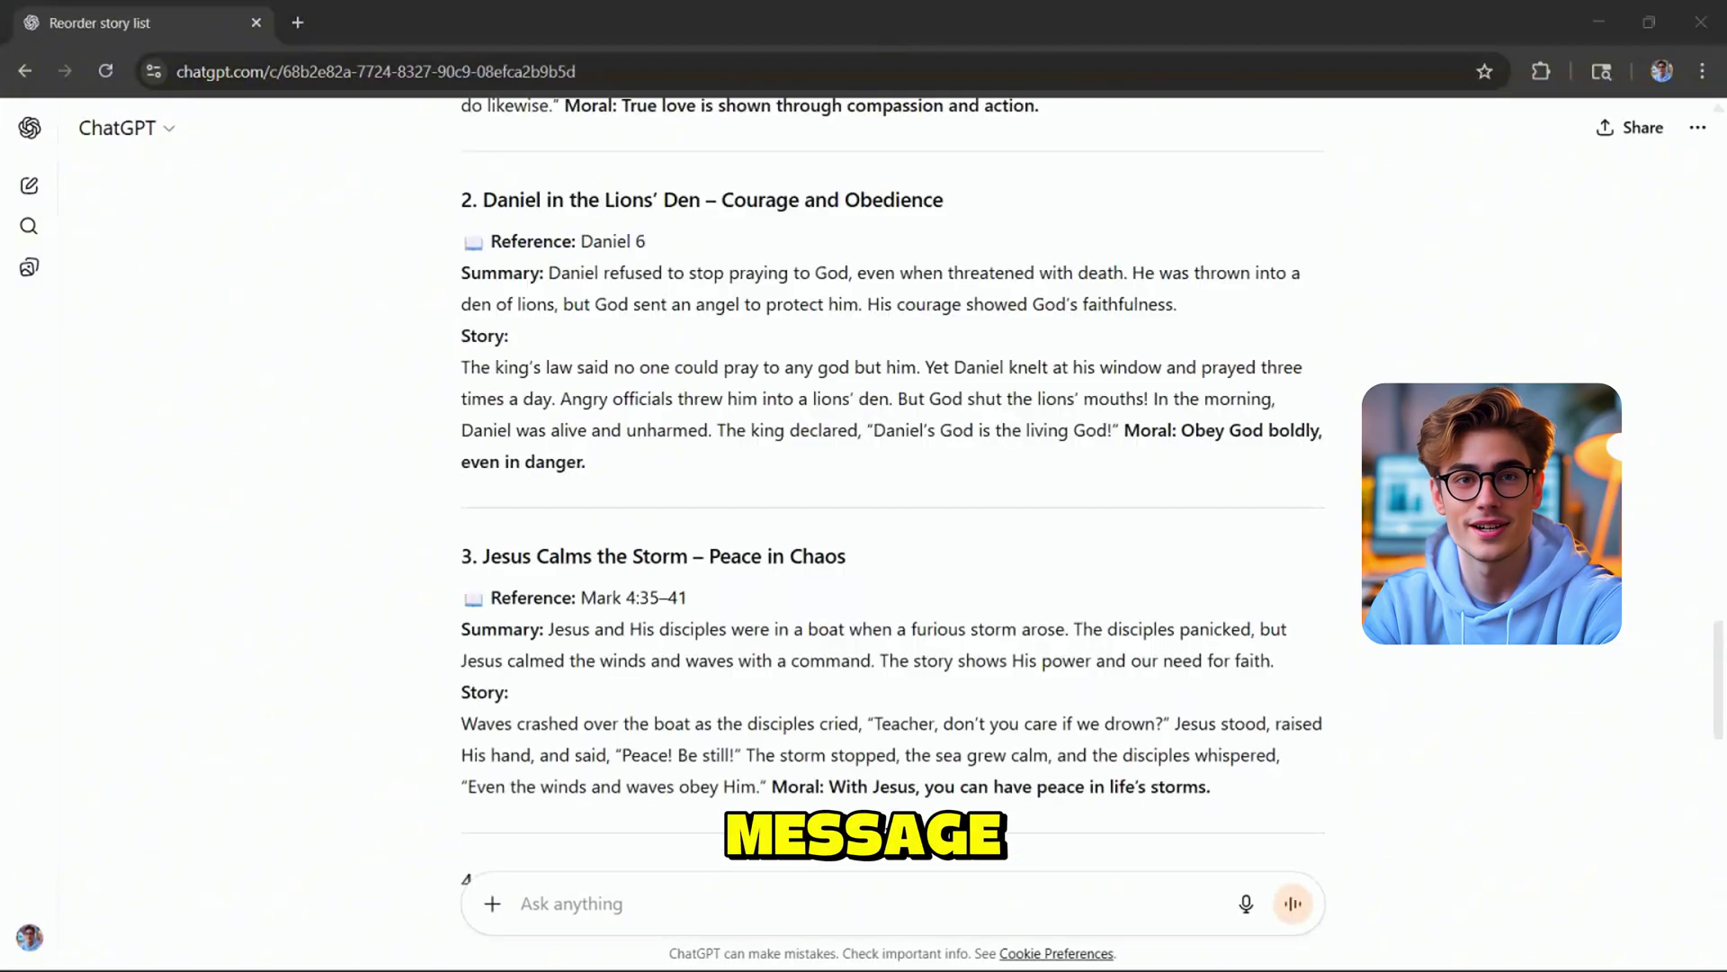
scroll(891, 450, down, 7)
scroll(890, 450, down, 4)
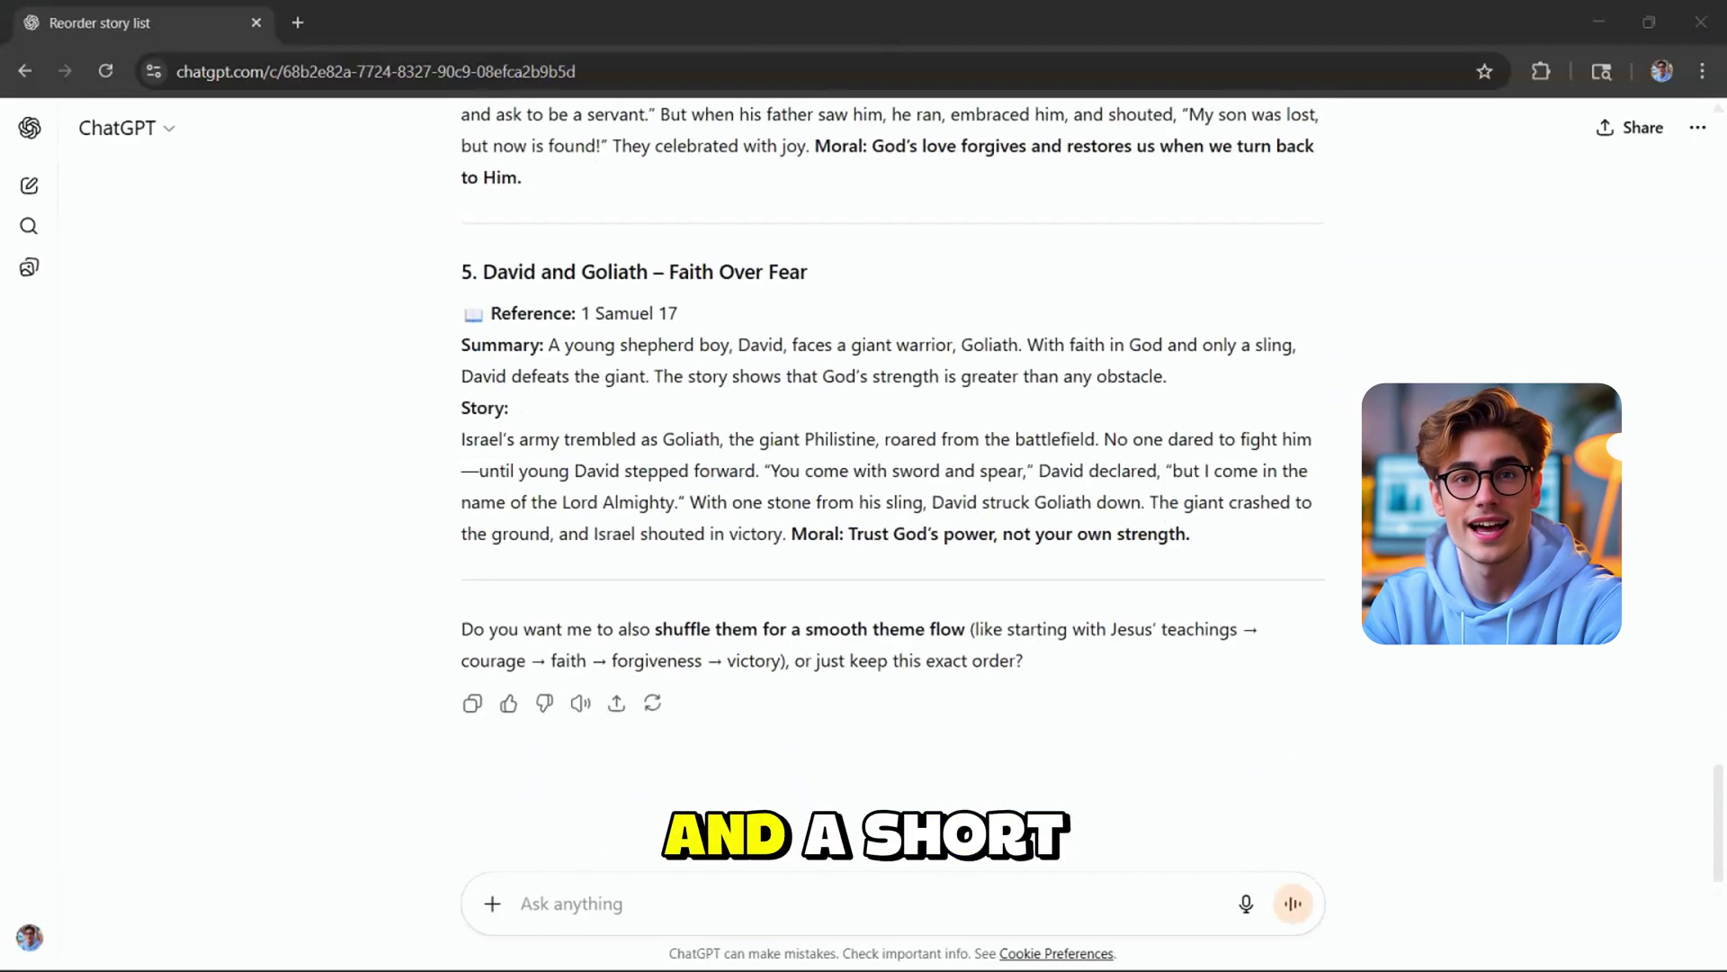
scroll(891, 449, up, 10)
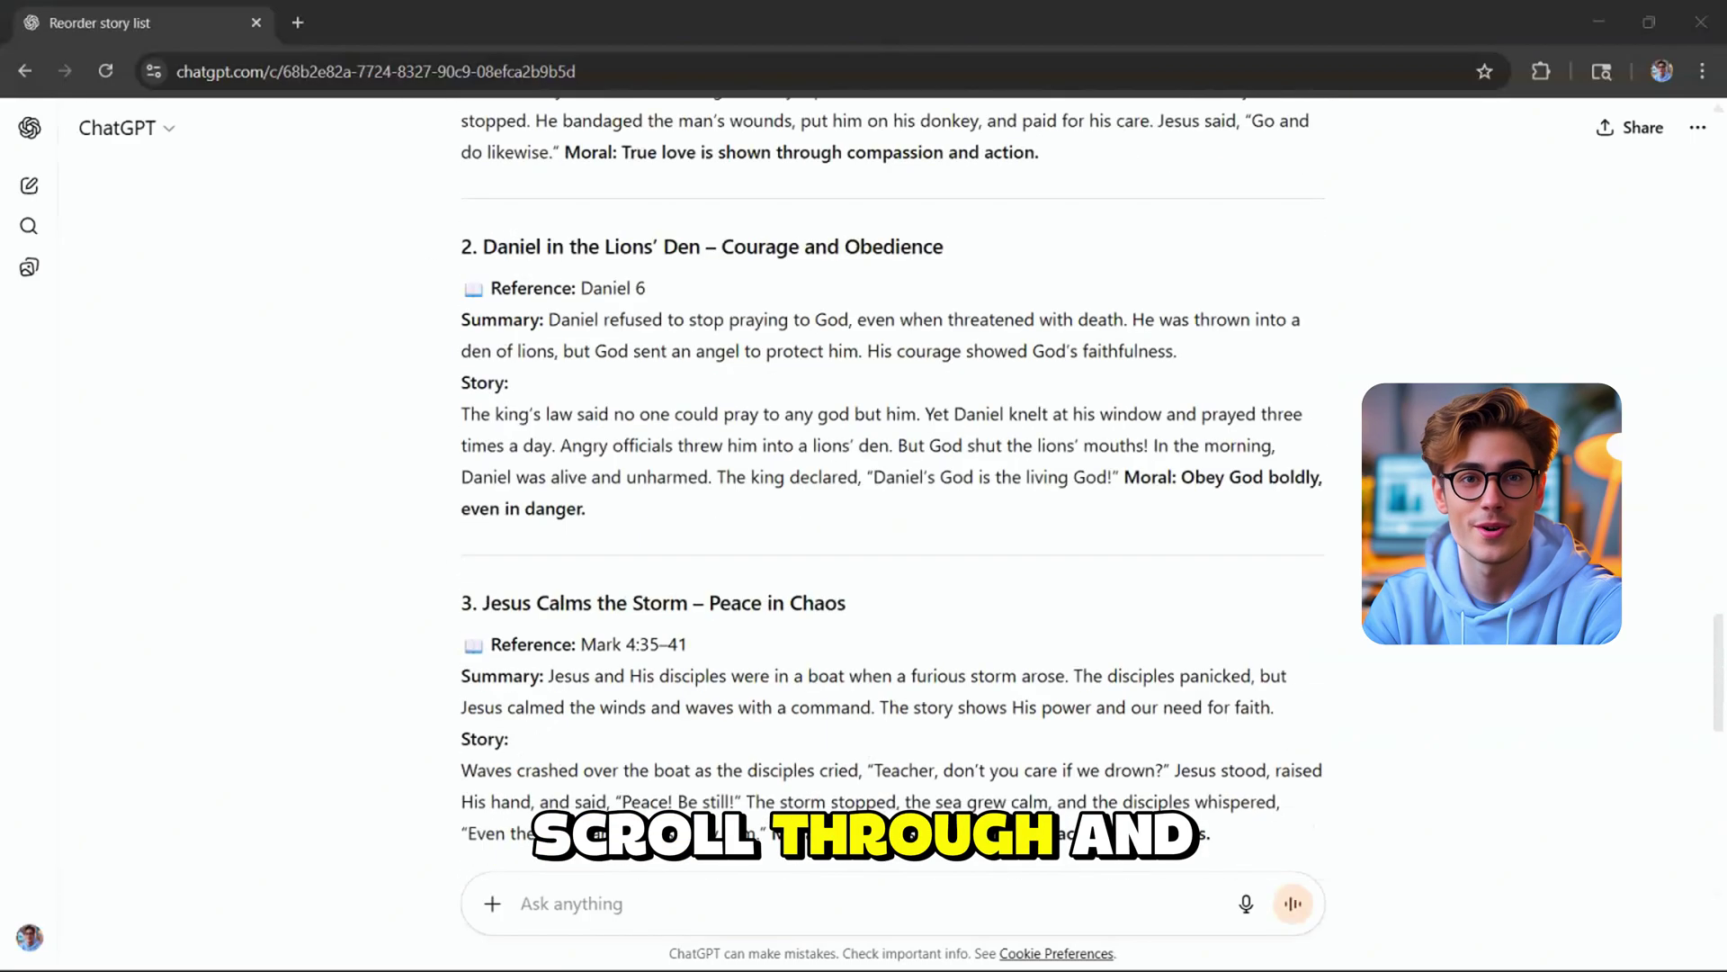
scroll(891, 486, up, 3)
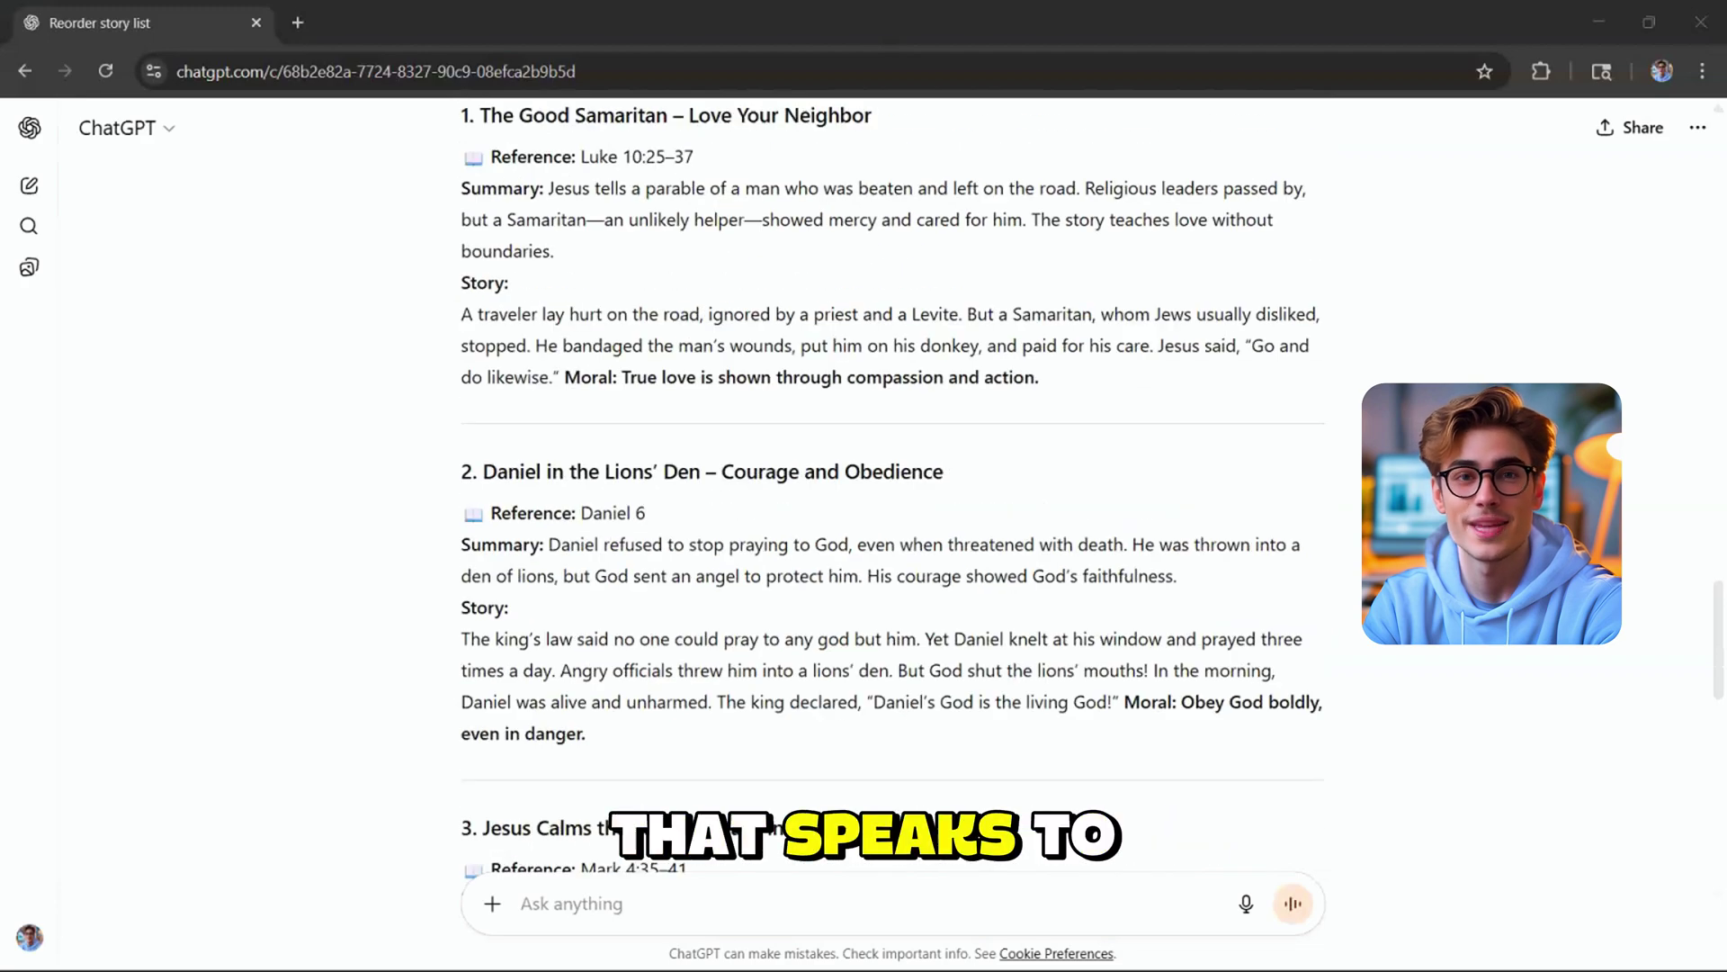
scroll(890, 486, down, 9)
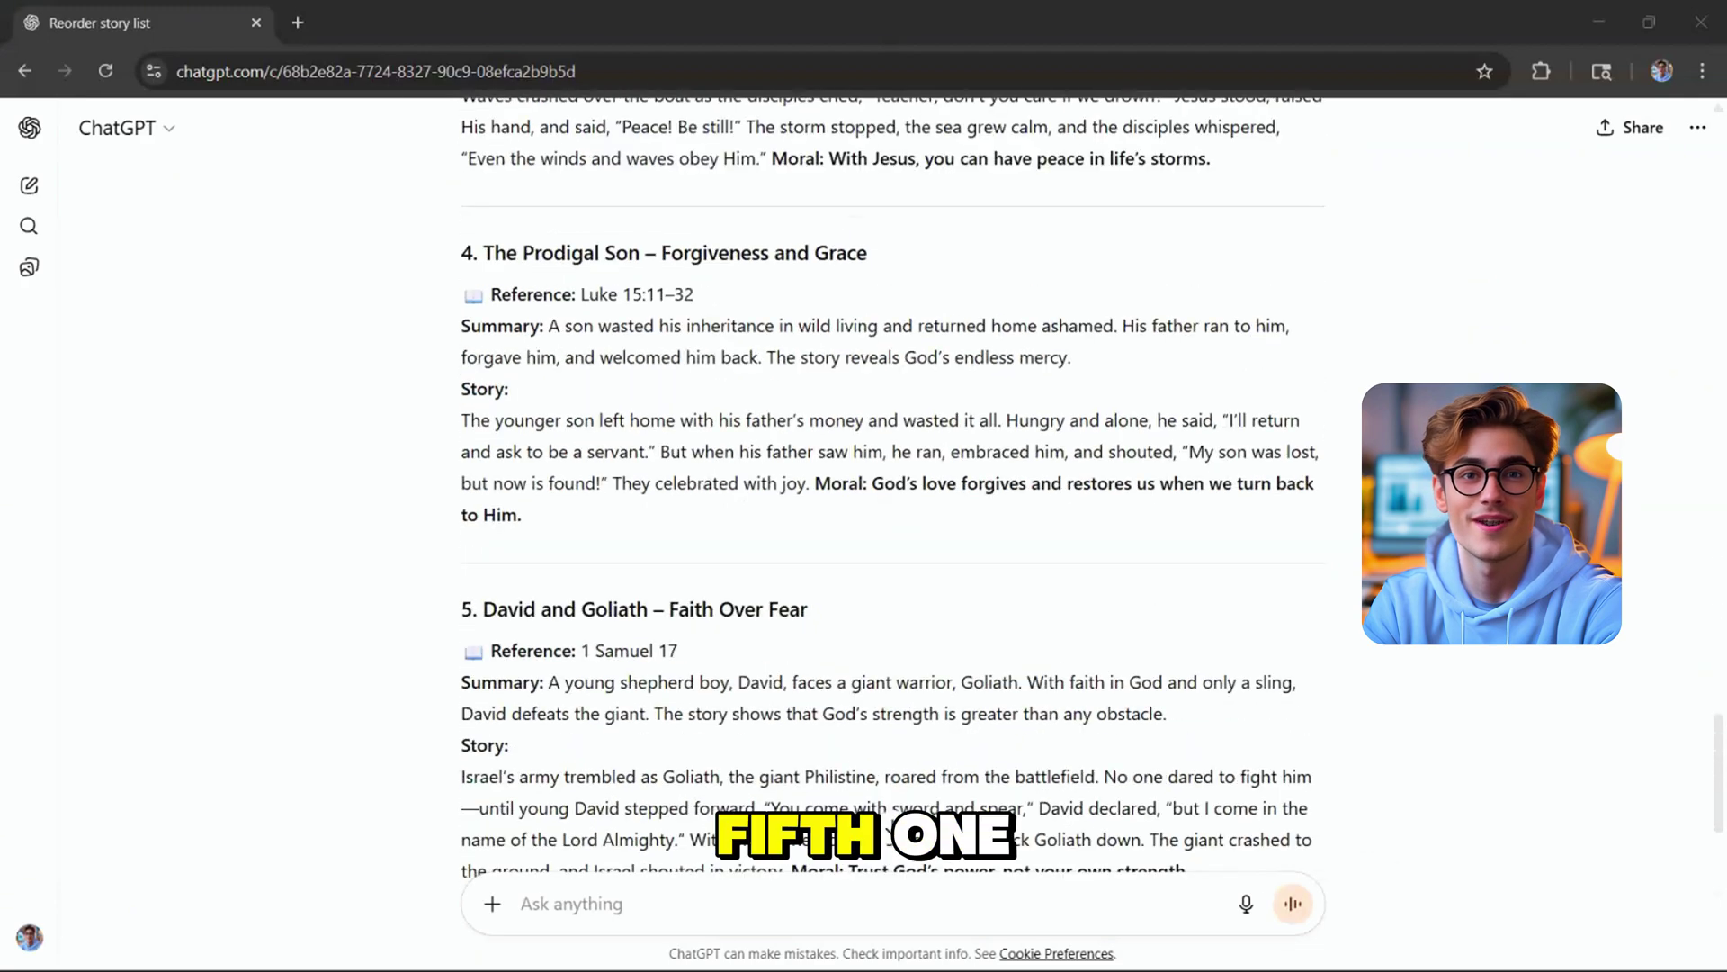
scroll(891, 485, down, 3)
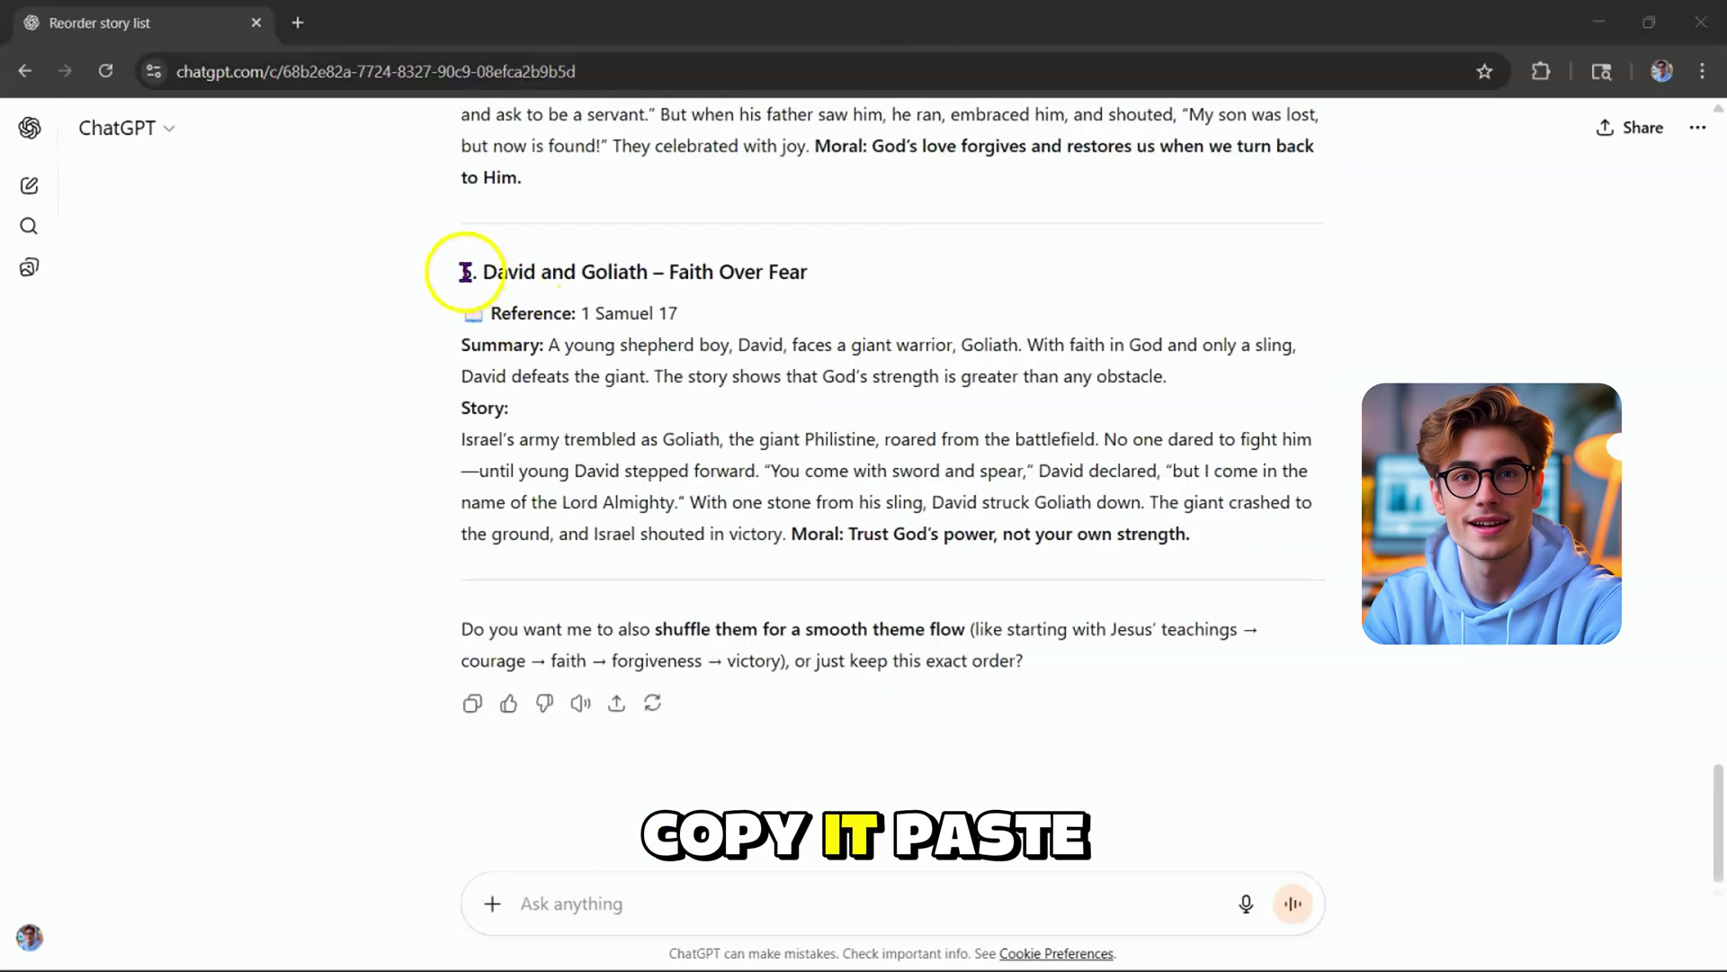
Copy the full "David and Goliath – Faith Over Fear" story into a new message and add a line break after it.
drag(459, 270, 1205, 536)
key(ctrl+c)
key(ctrl+v)
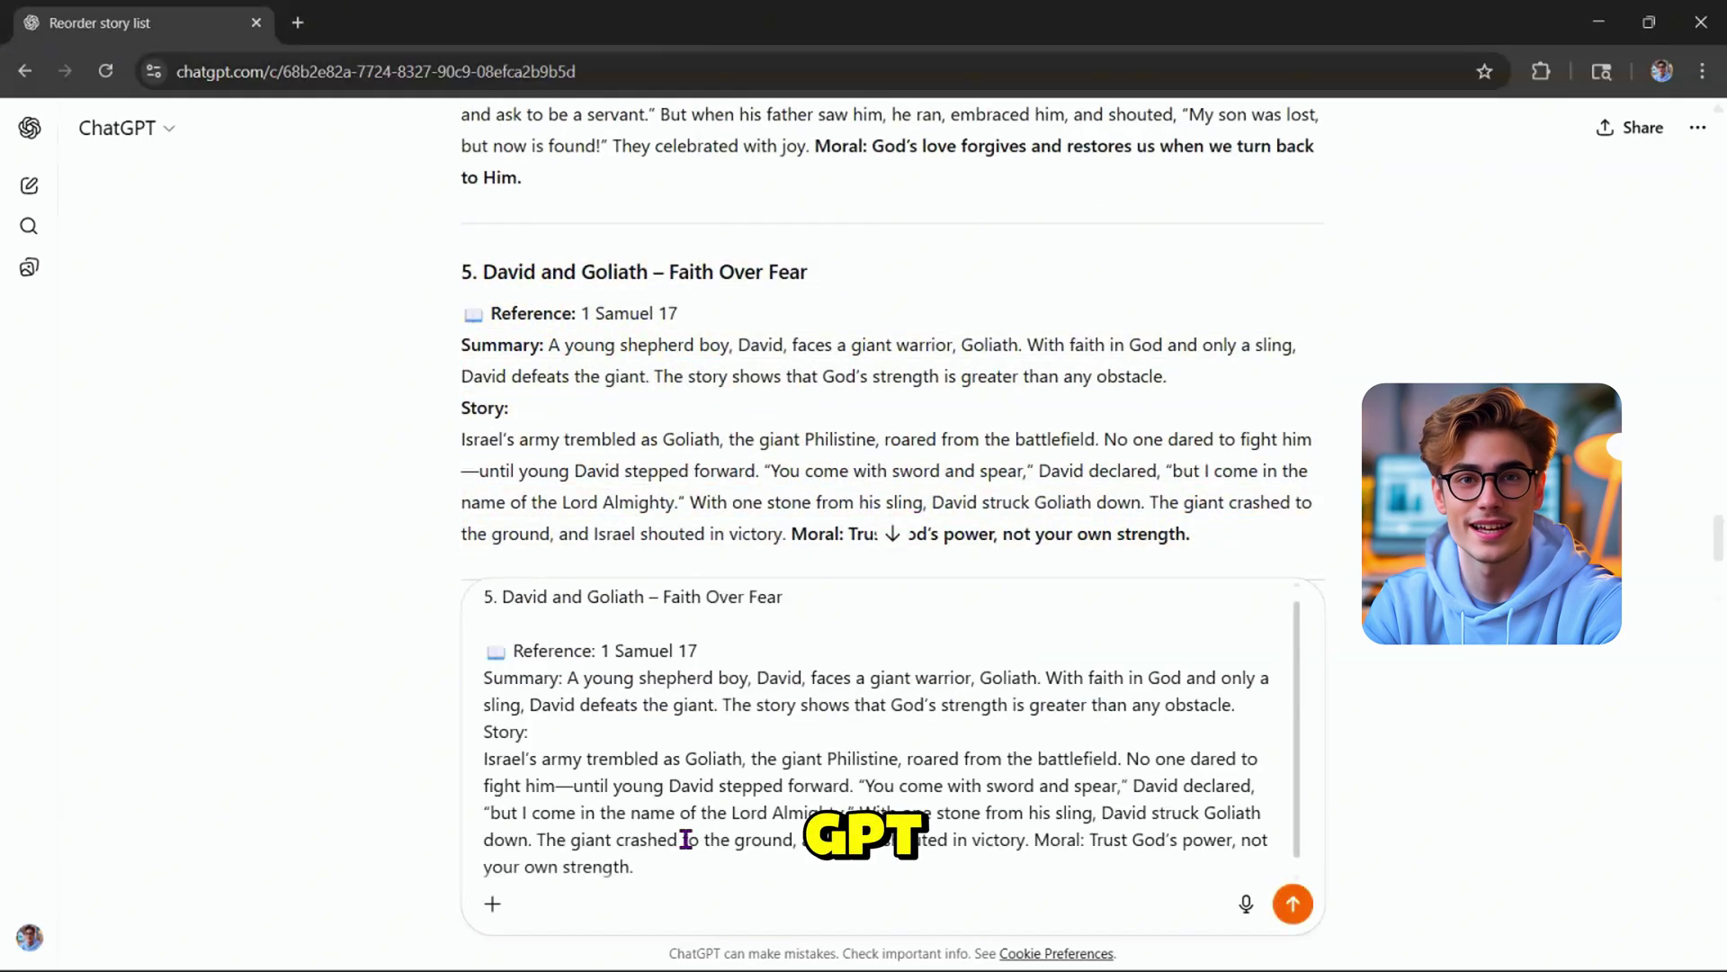
key(shift+Return)
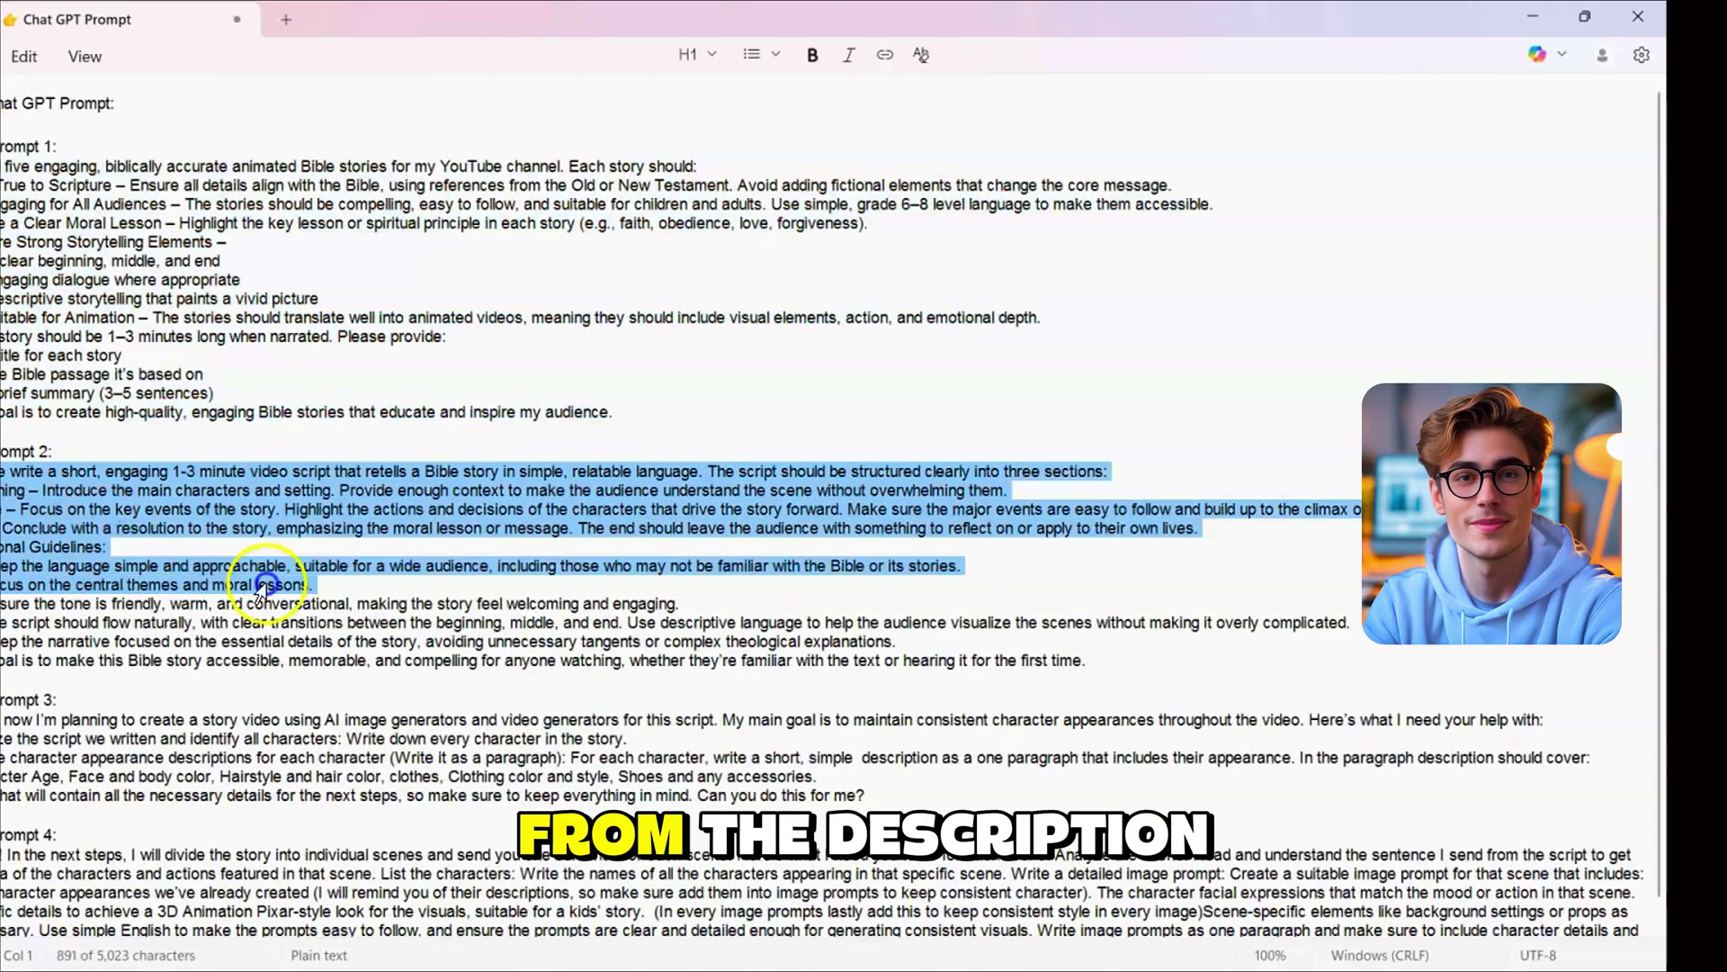
Append Prompt 2 from the Chat GPT Prompt notes below the story in ChatGPT and send the video script request.
drag(540, 585, 830, 665)
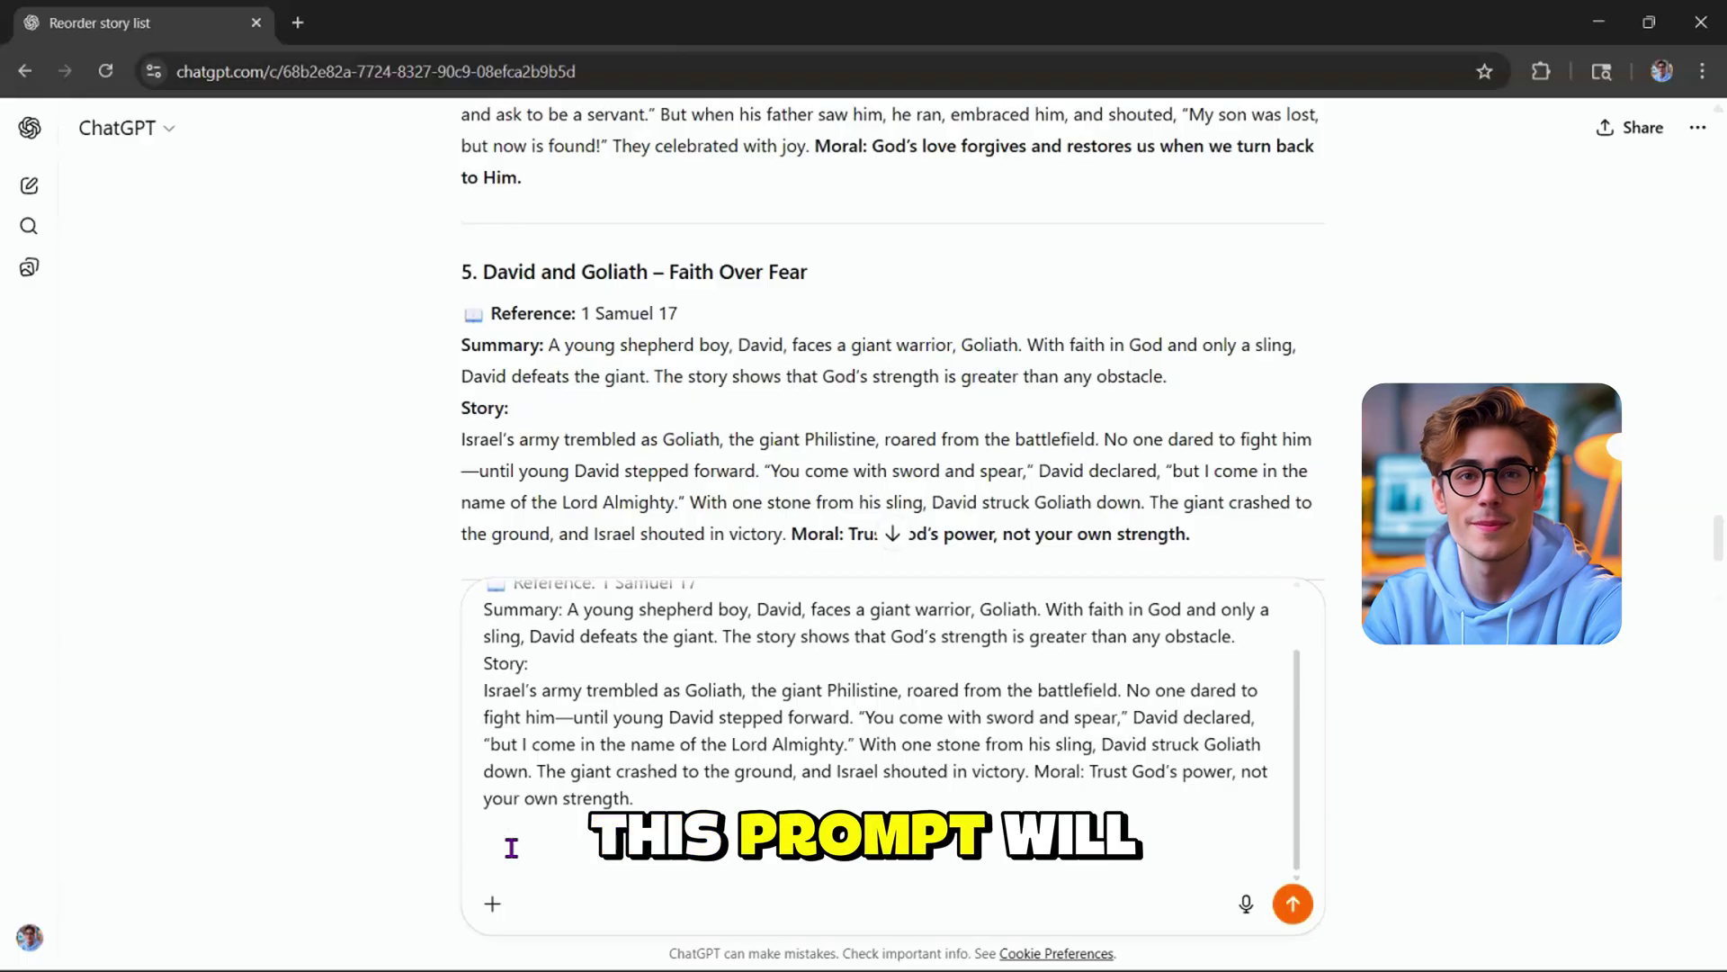
scroll(511, 848, up, 2)
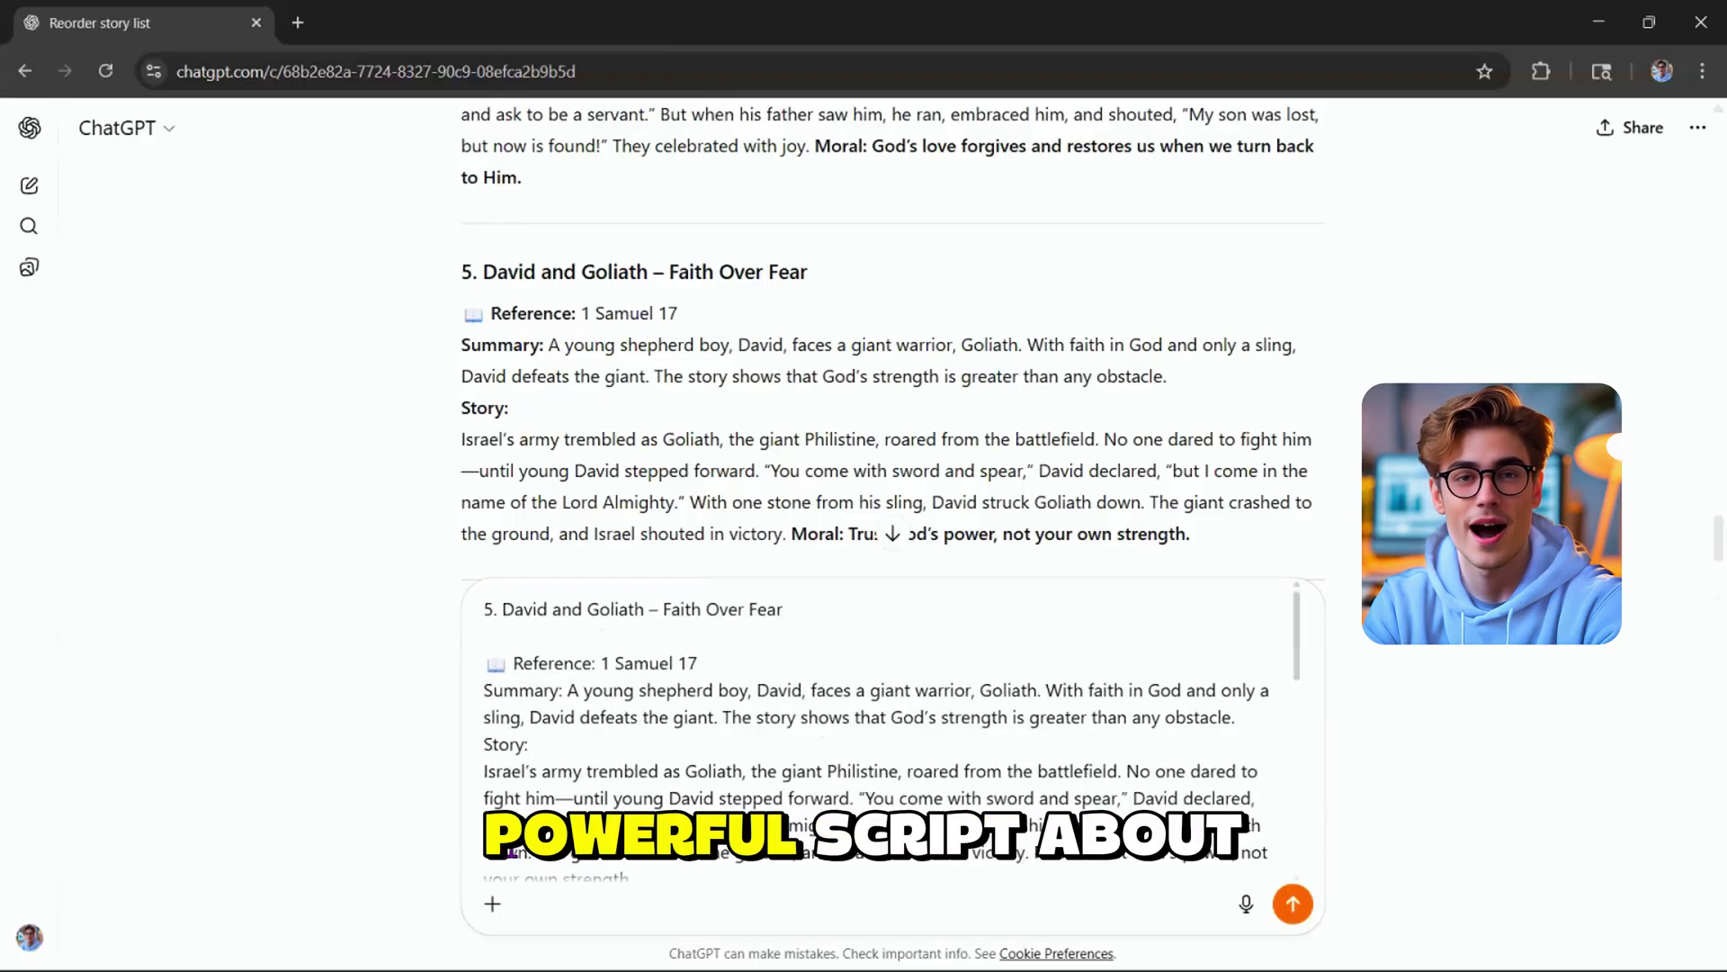
scroll(513, 851, down, 5)
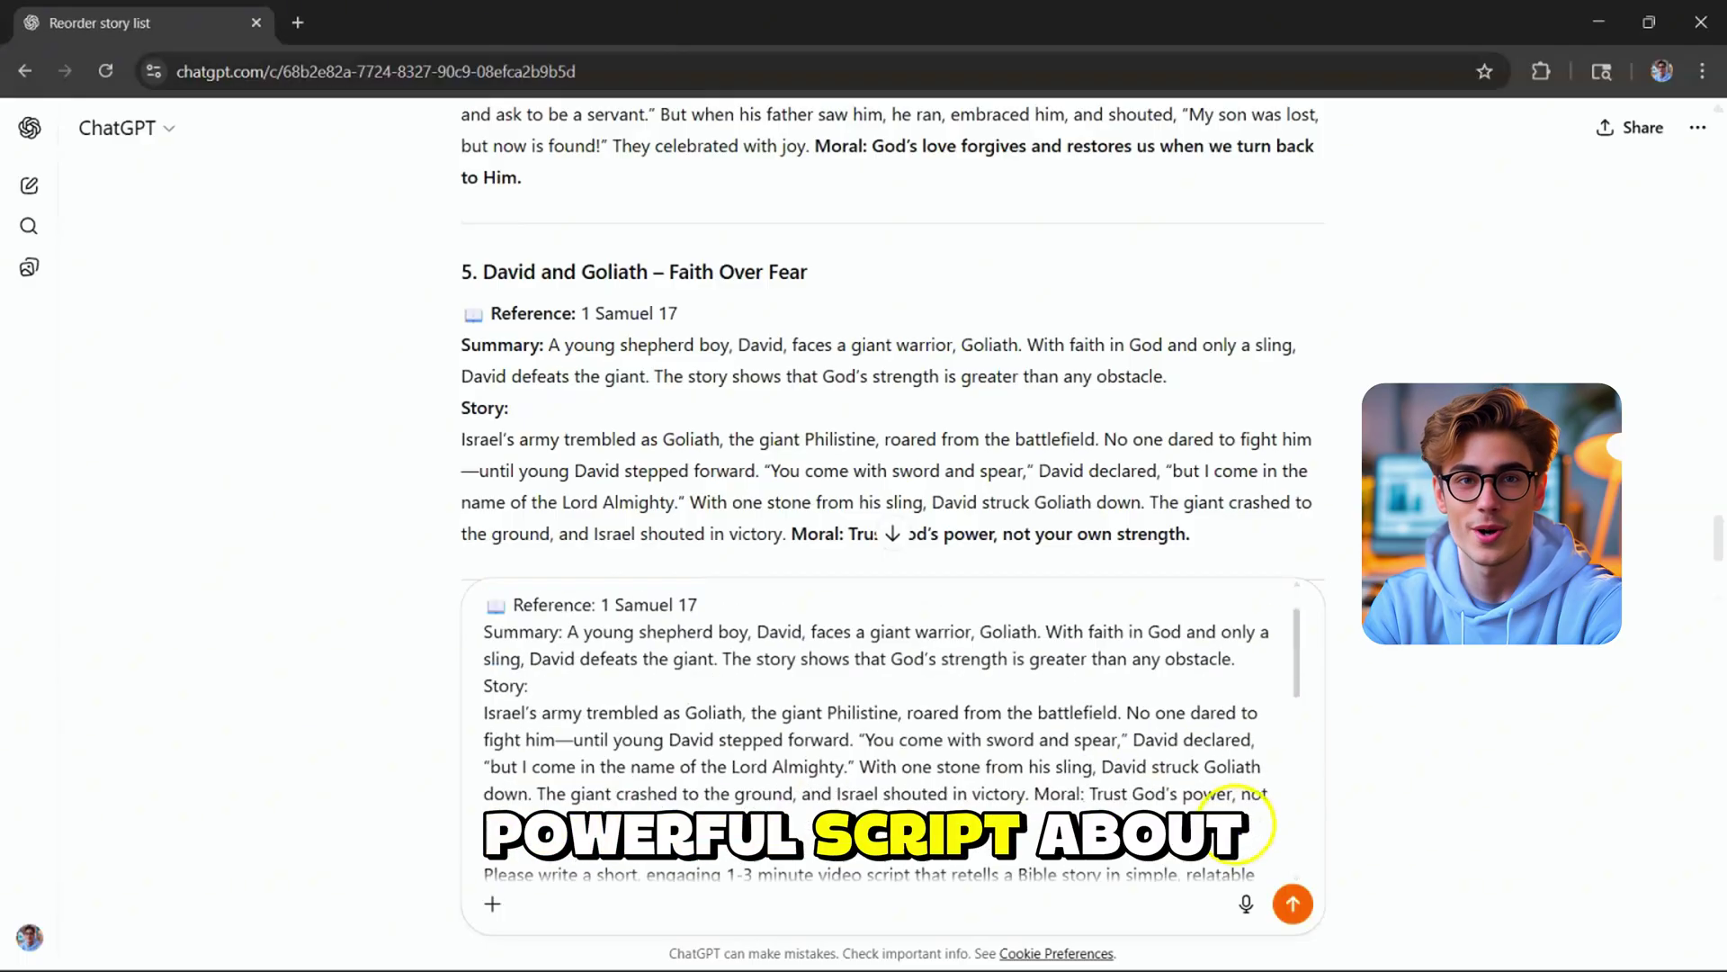
click(1300, 911)
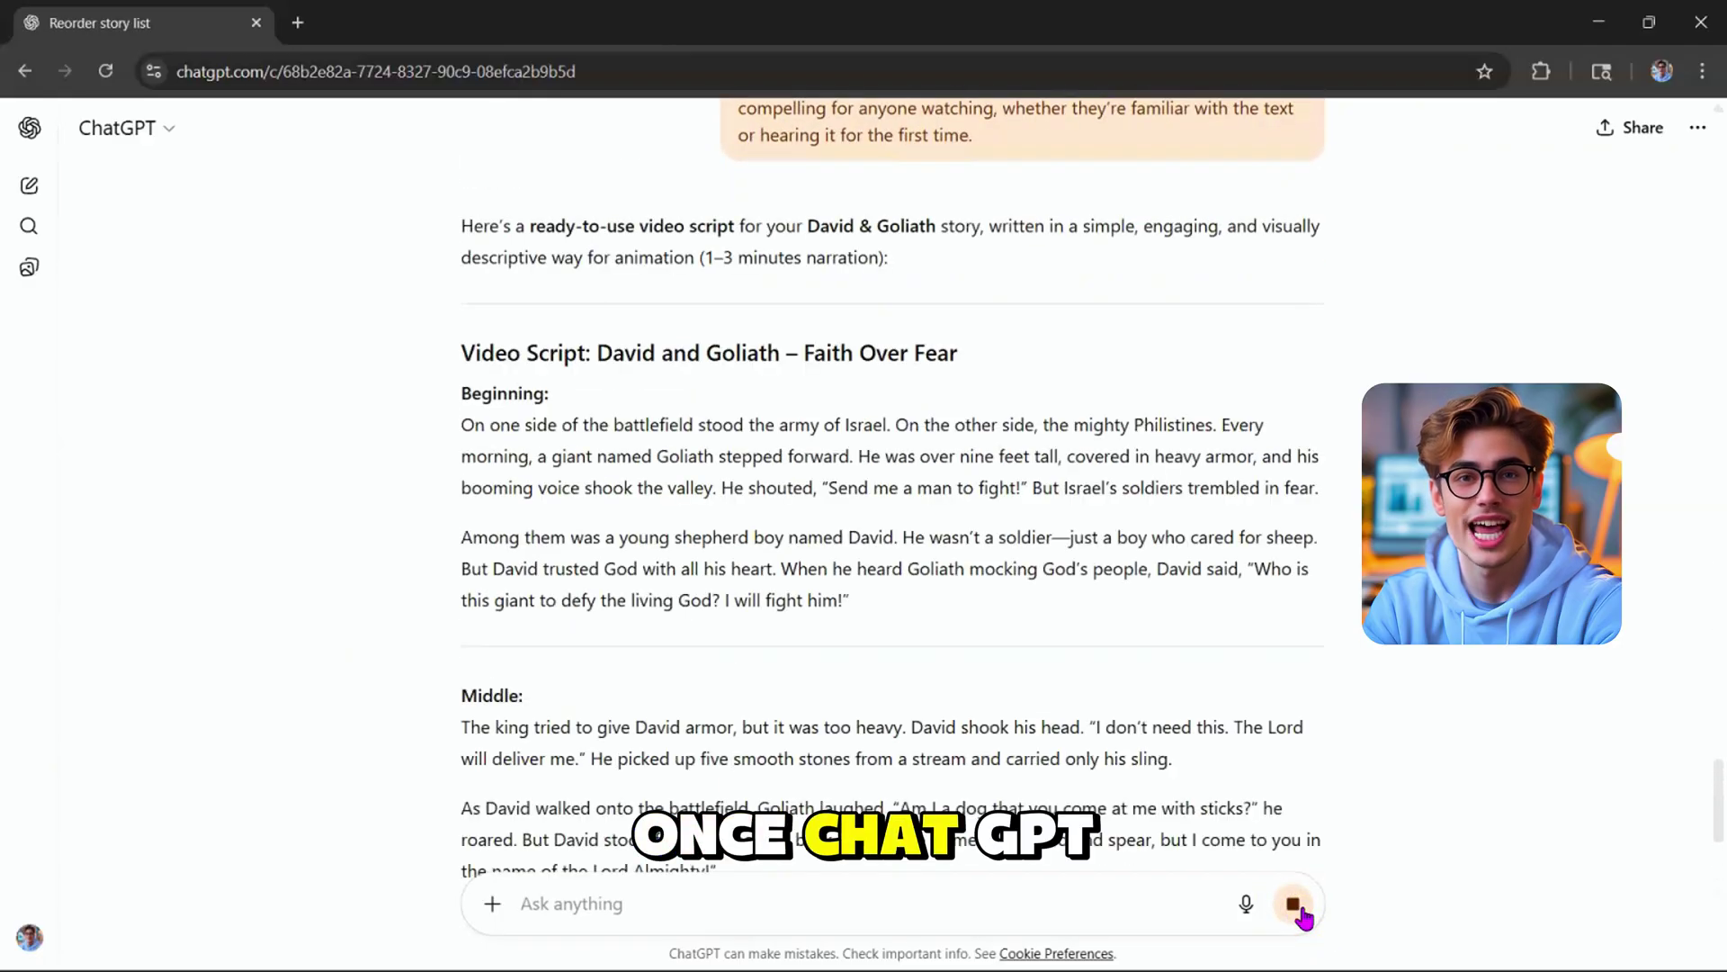
Copy the complete David and Goliath video script from ChatGPT into a blank Google Docs document.
scroll(1400, 860, up, 10)
drag(459, 240, 1010, 644)
scroll(1010, 644, down, 5)
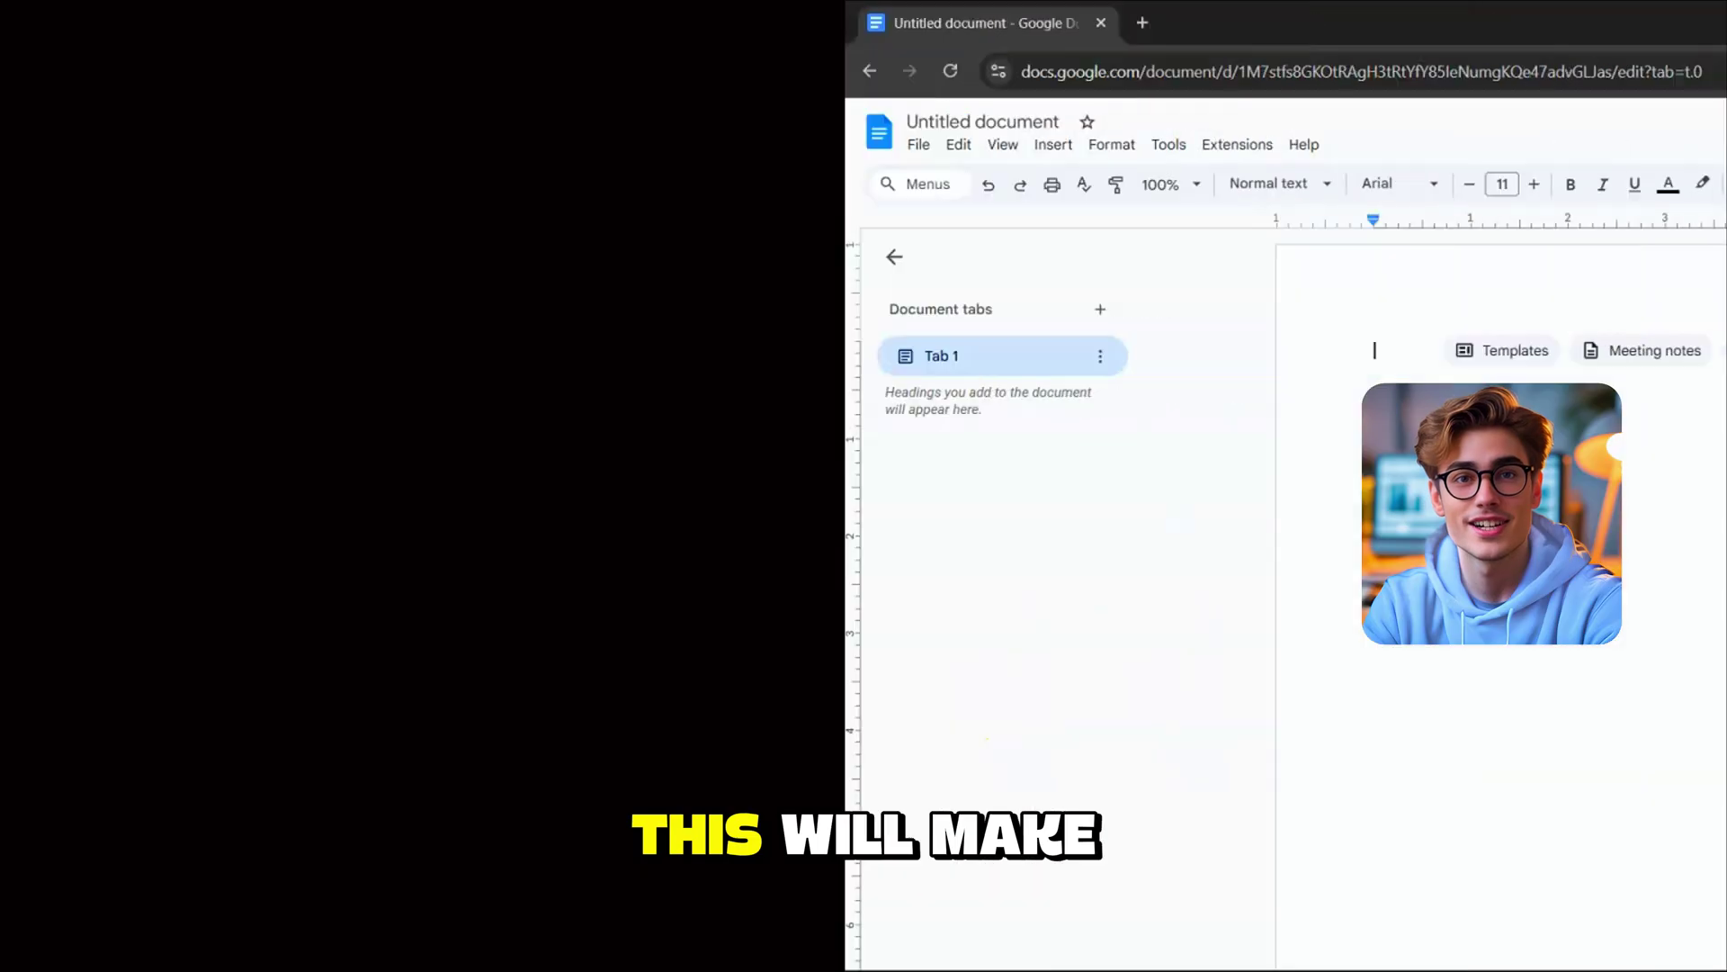
key(ctrl+v)
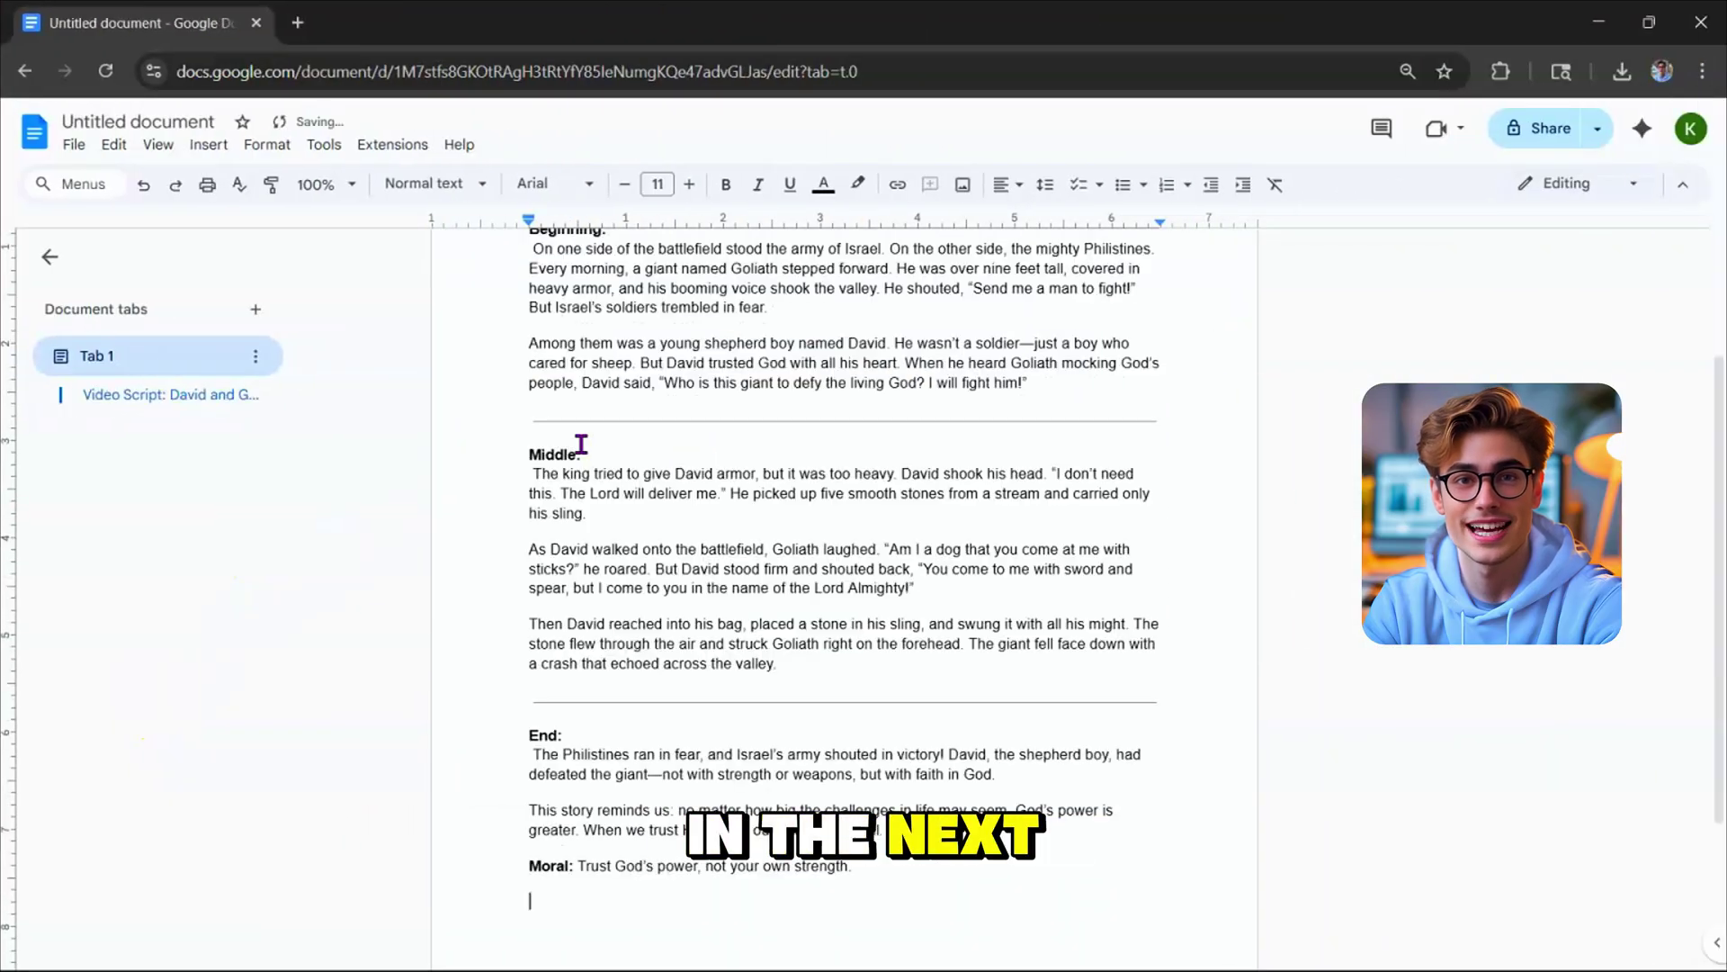
scroll(582, 444, up, 2)
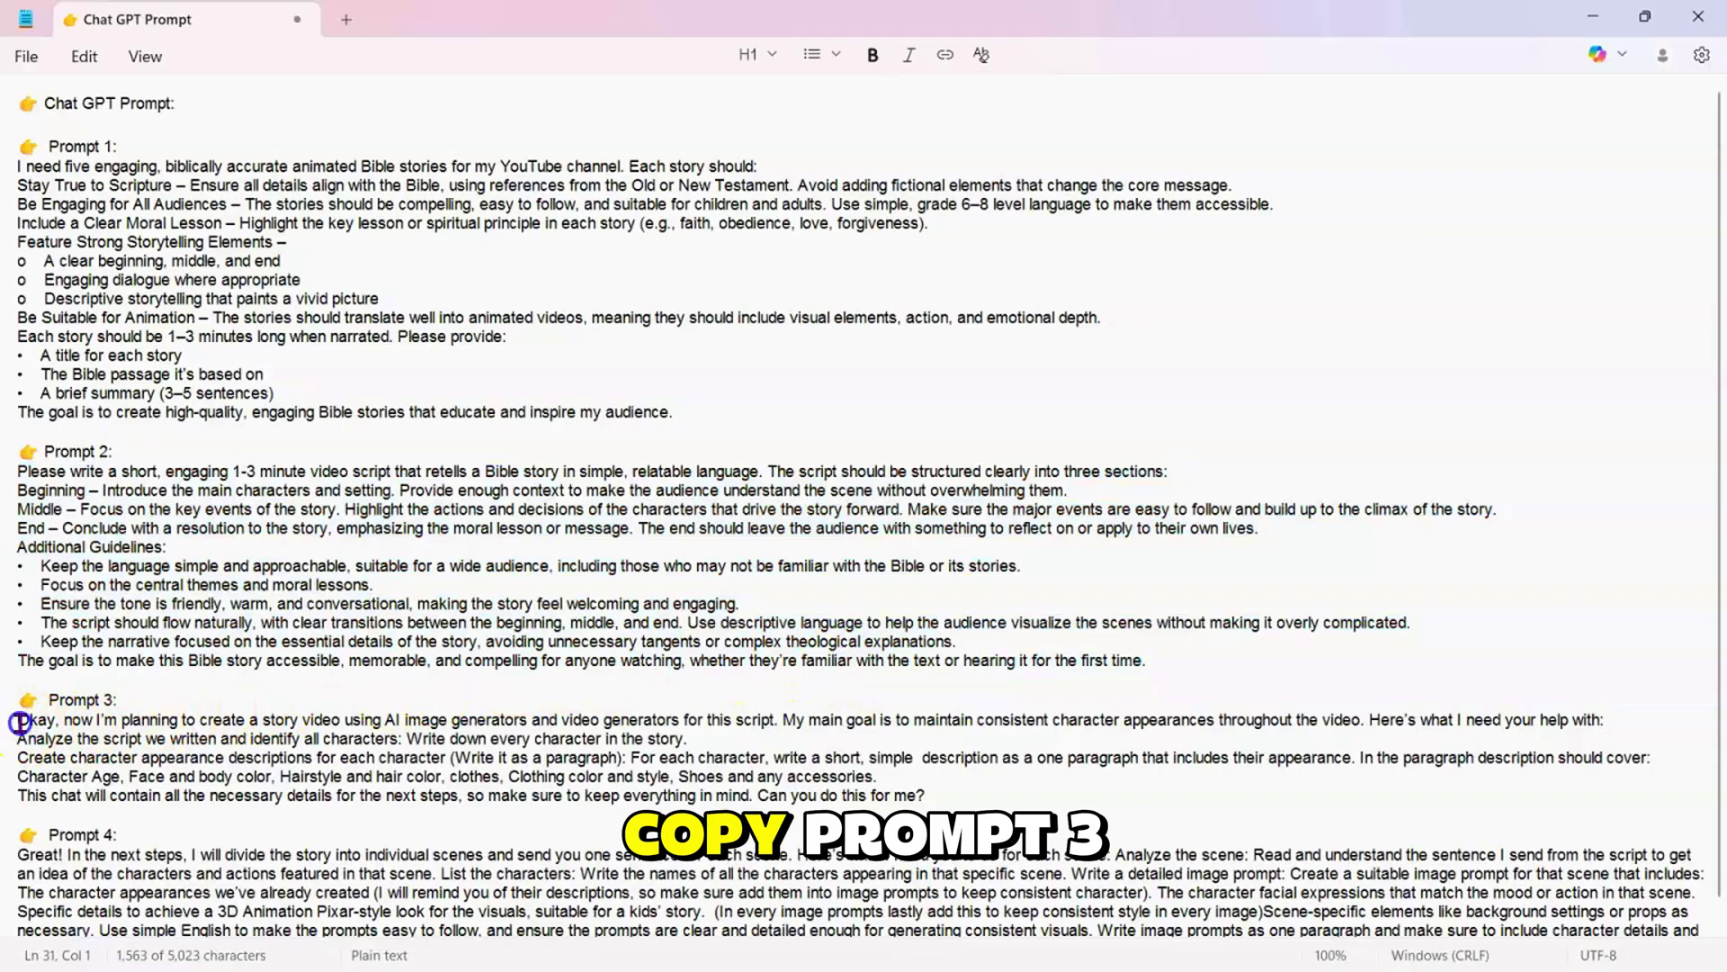
Copy Prompt 3 from the Chat GPT Prompt notes into ChatGPT, send it and review the resulting character appearance descriptions.
drag(17, 719, 826, 795)
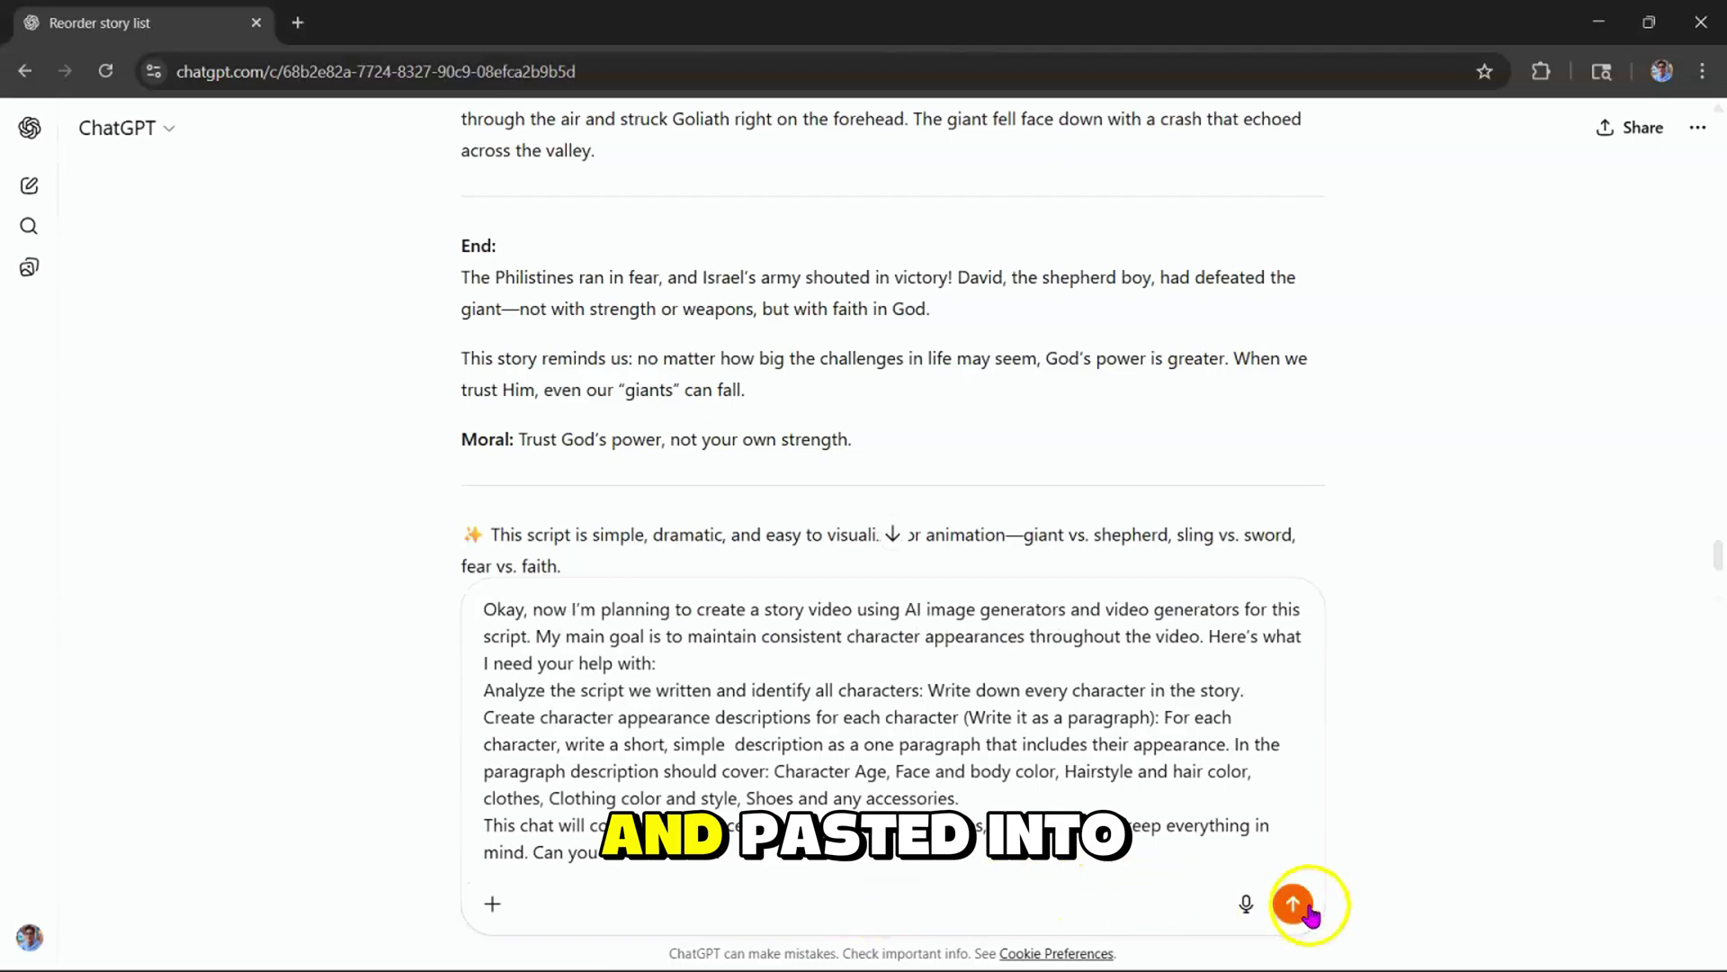
click(1296, 907)
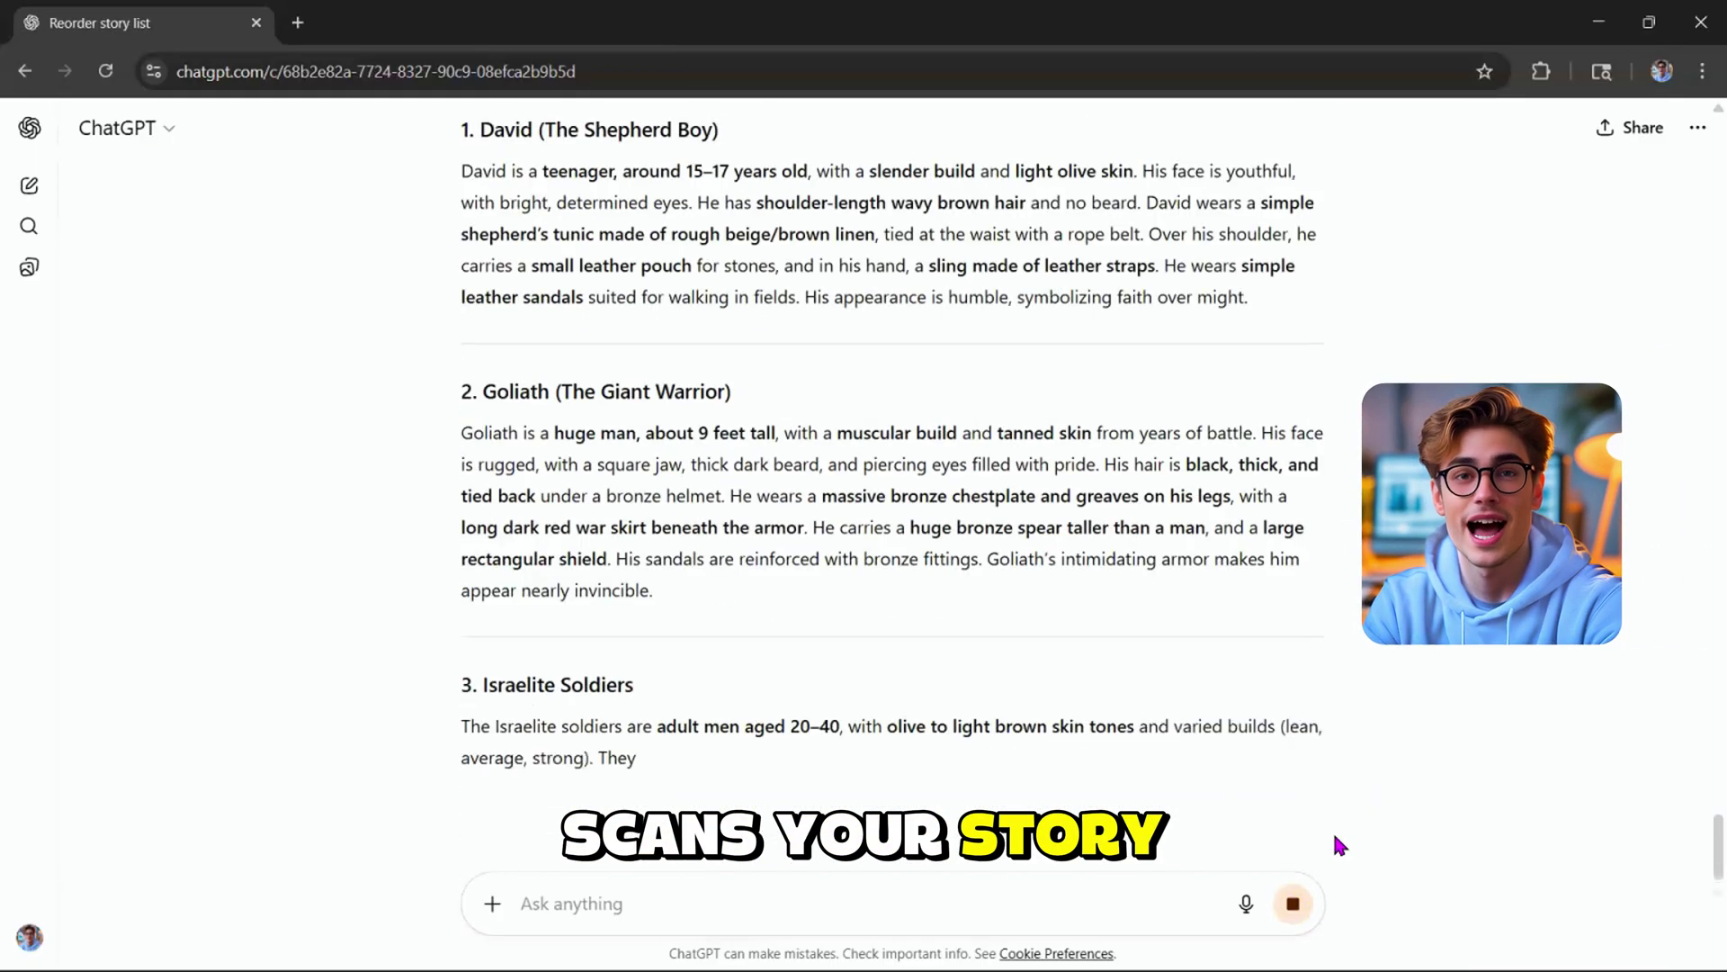
scroll(1335, 839, up, 8)
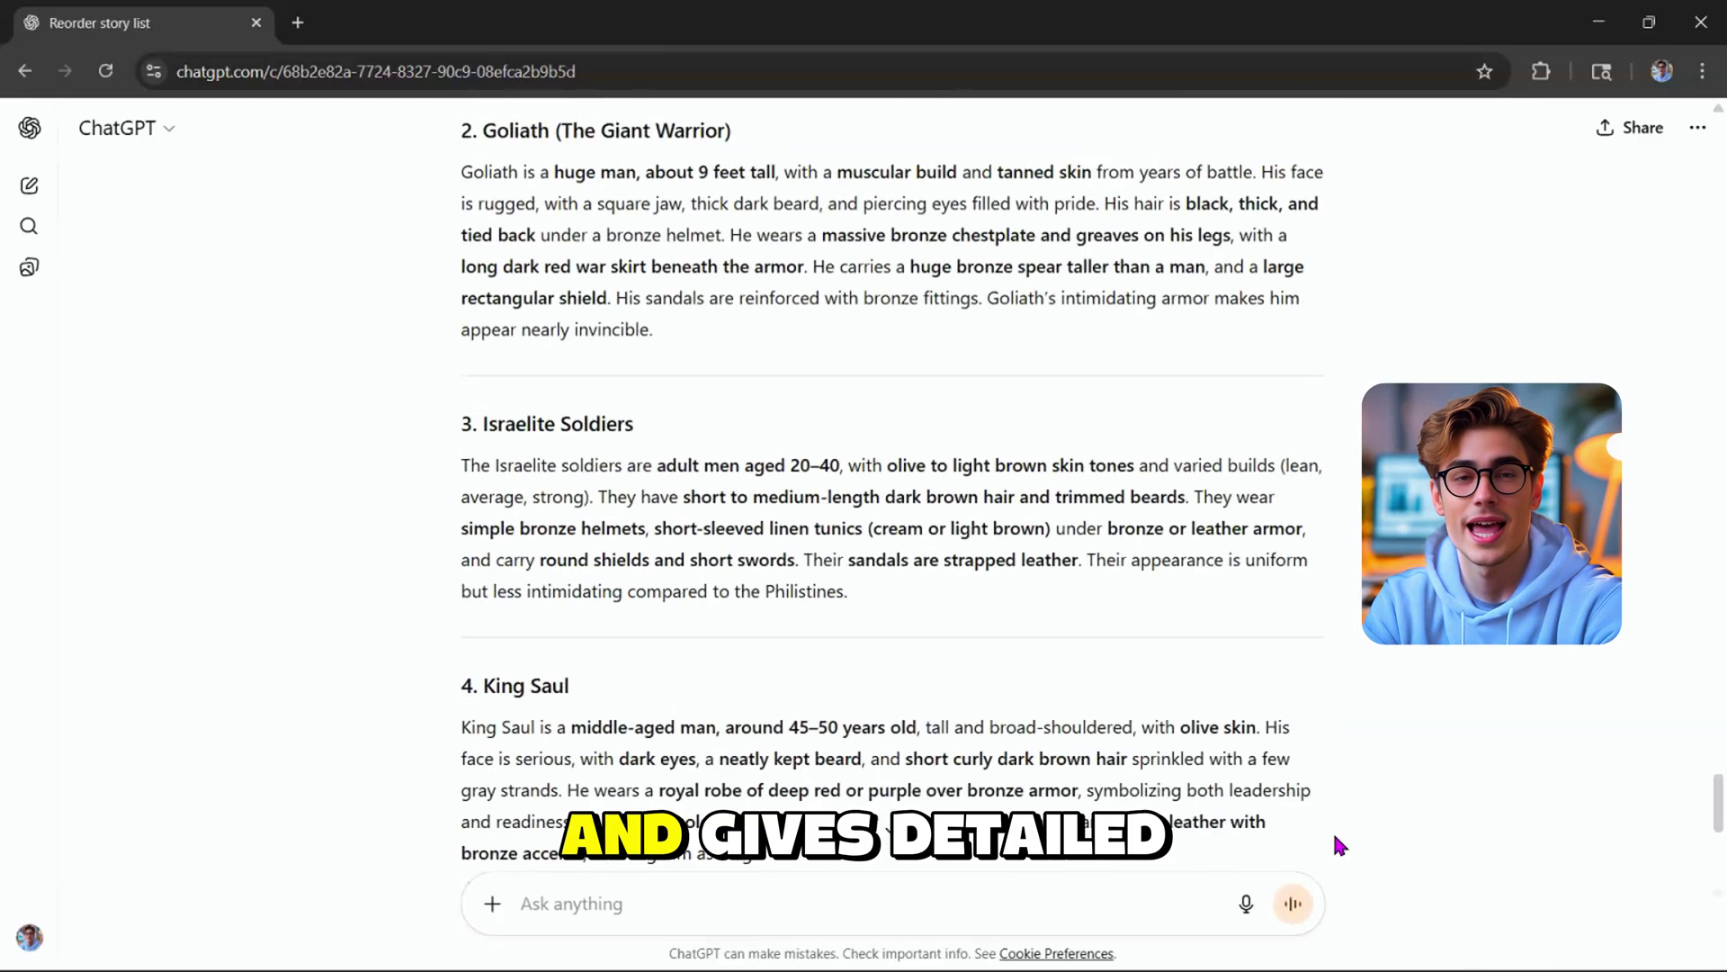
Copy the character appearance descriptions from ChatGPT into a new blank Google Docs document.
scroll(1338, 840, up, 3)
drag(459, 603, 1359, 779)
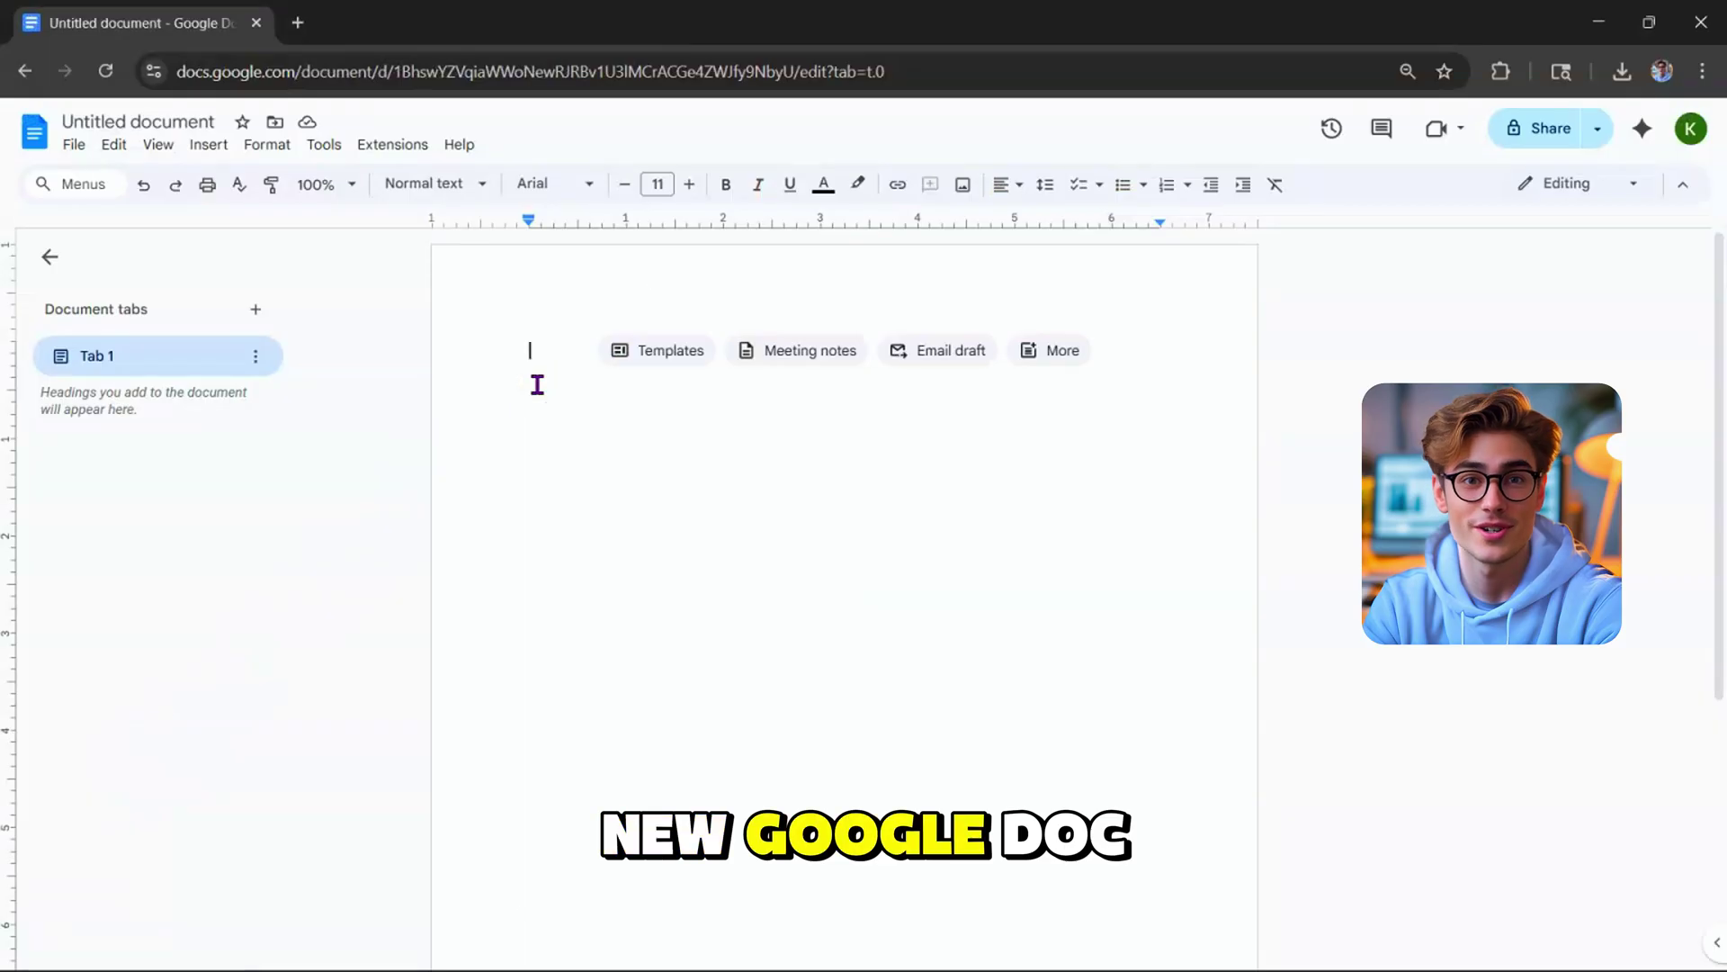
key(ctrl+v)
scroll(537, 385, up, 15)
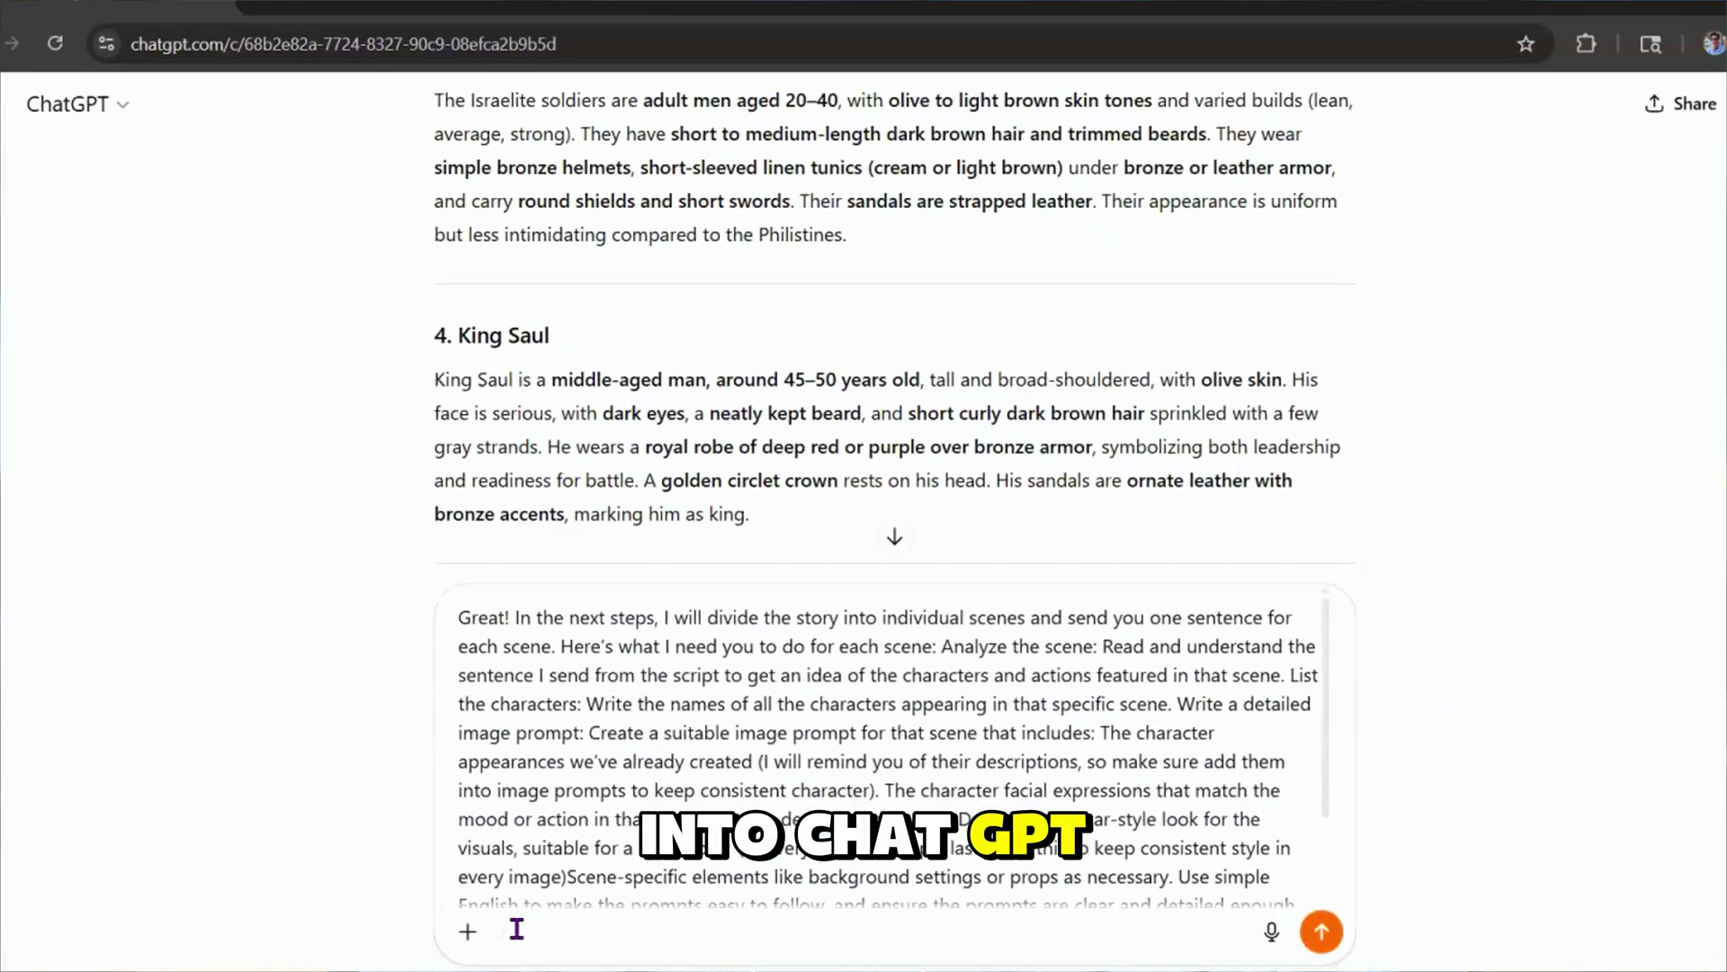
Check and send Prompt 4 in ChatGPT with the scene-by-scene instructions for 3D Pixar-style image prompts.
scroll(1242, 866, down, 2)
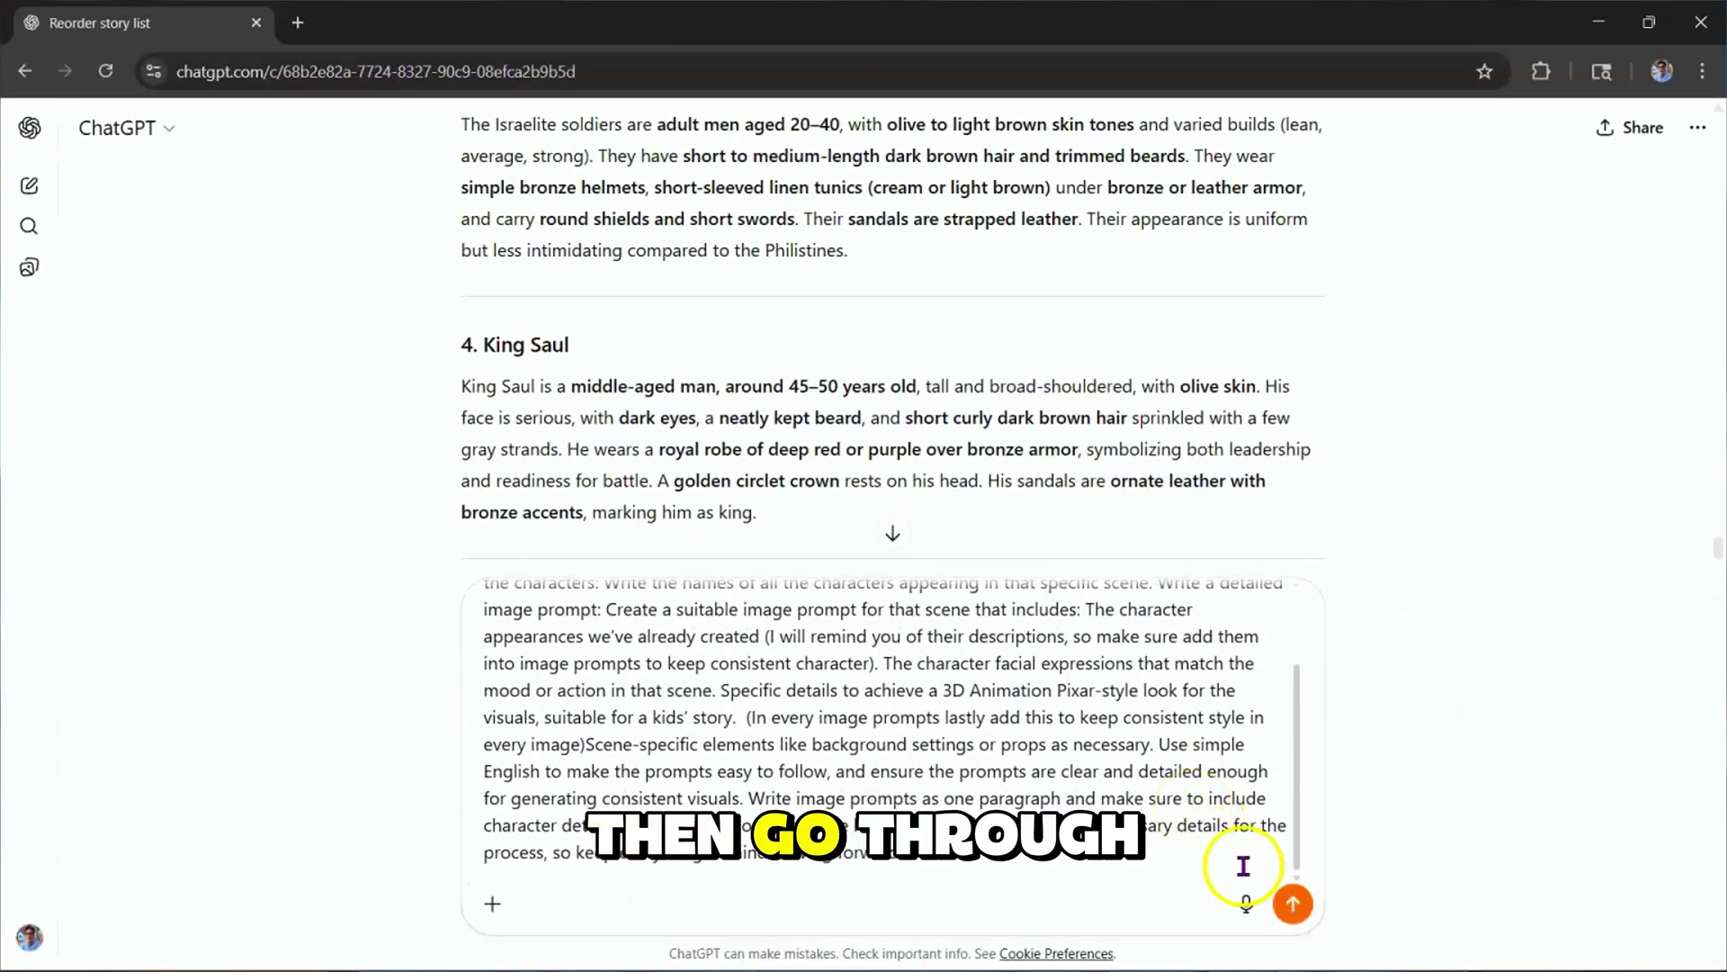
click(1294, 905)
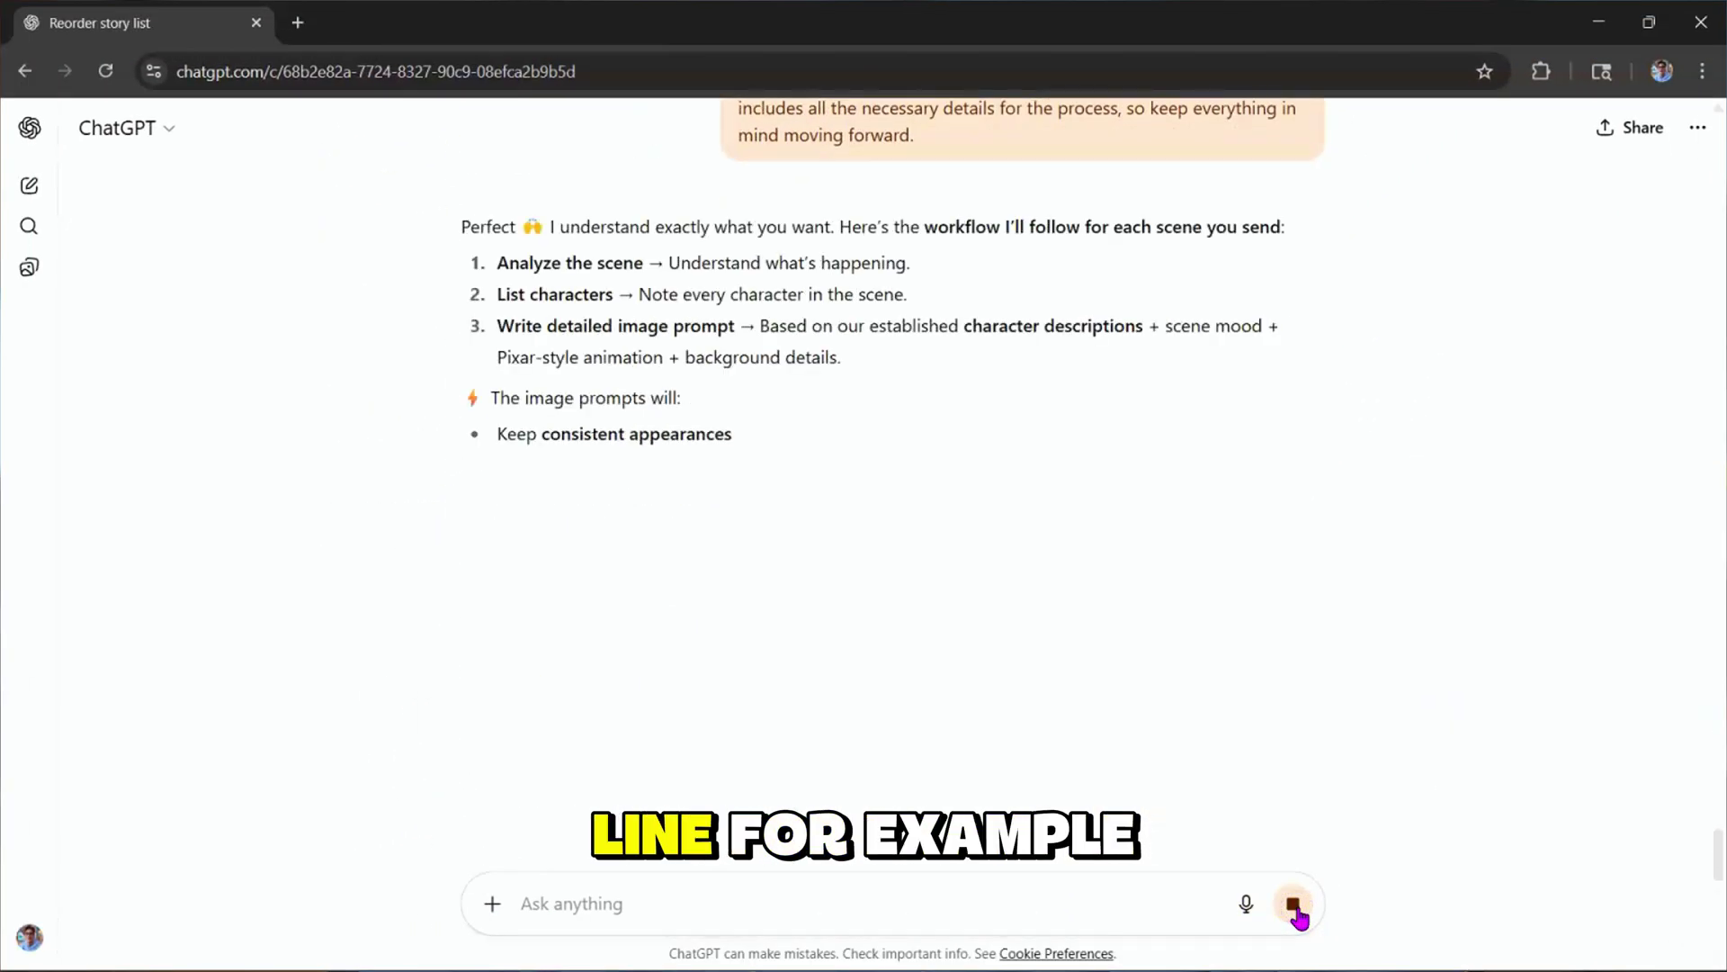
Copy the script's first sentence, "On one side of the battlefield stood the army of Israel.", into ChatGPT and send it.
drag(530, 440, 806, 451)
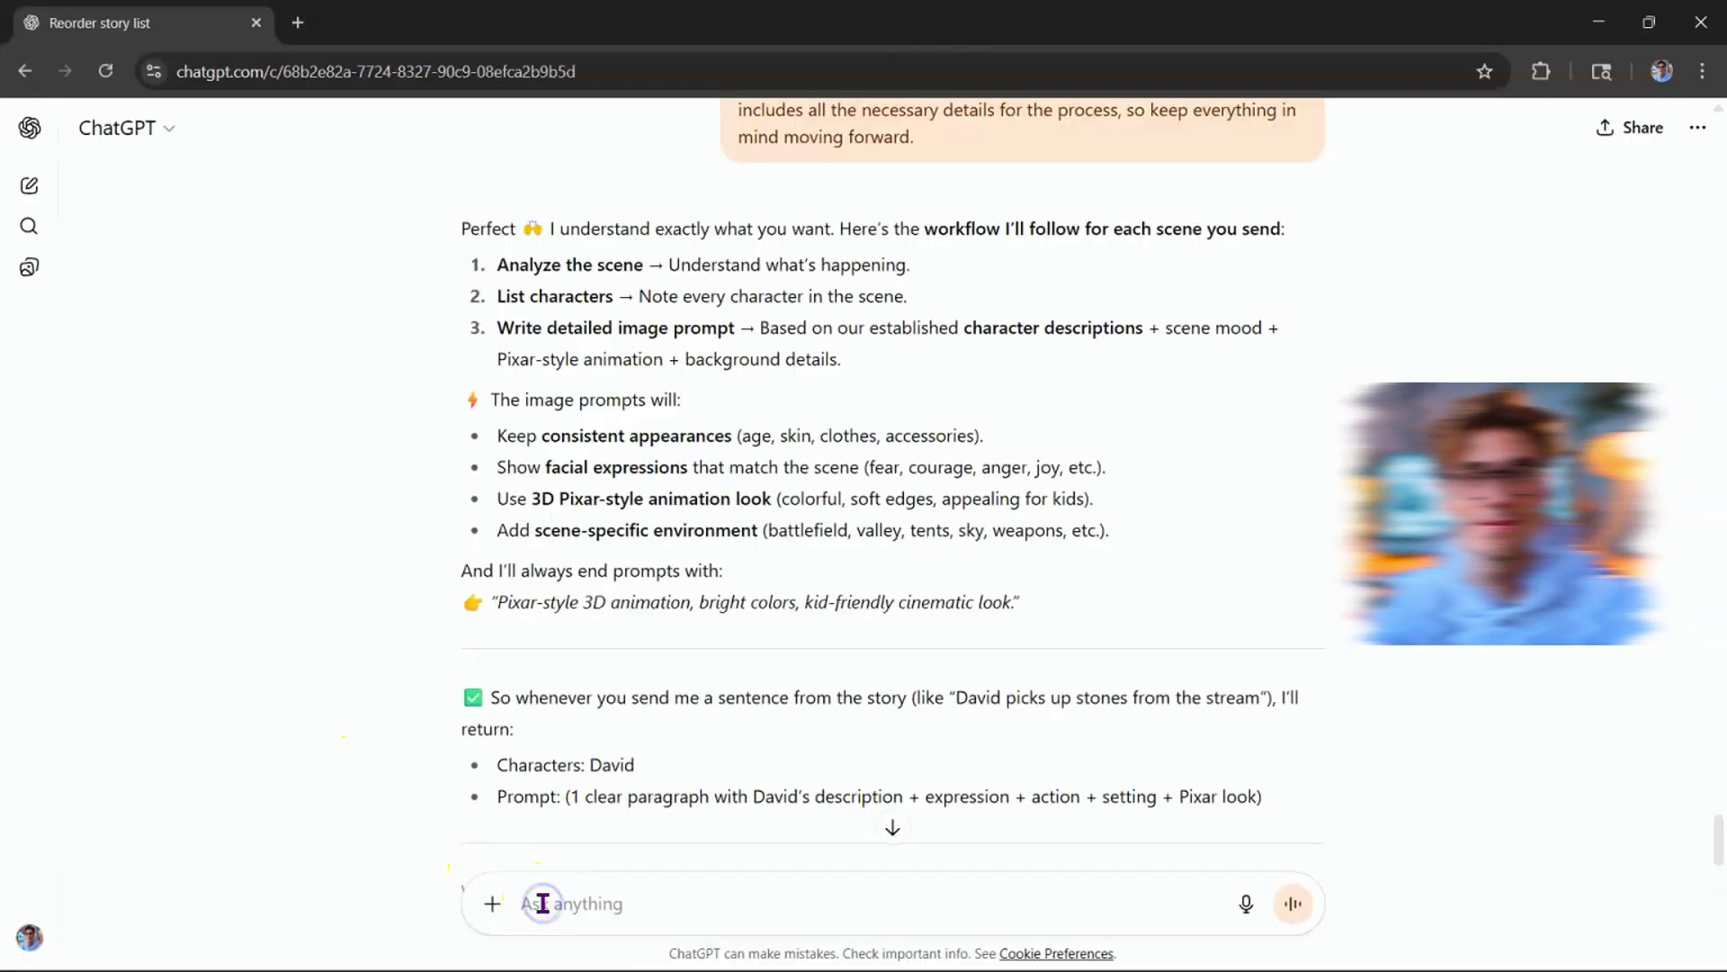
click(541, 899)
key(ctrl+v)
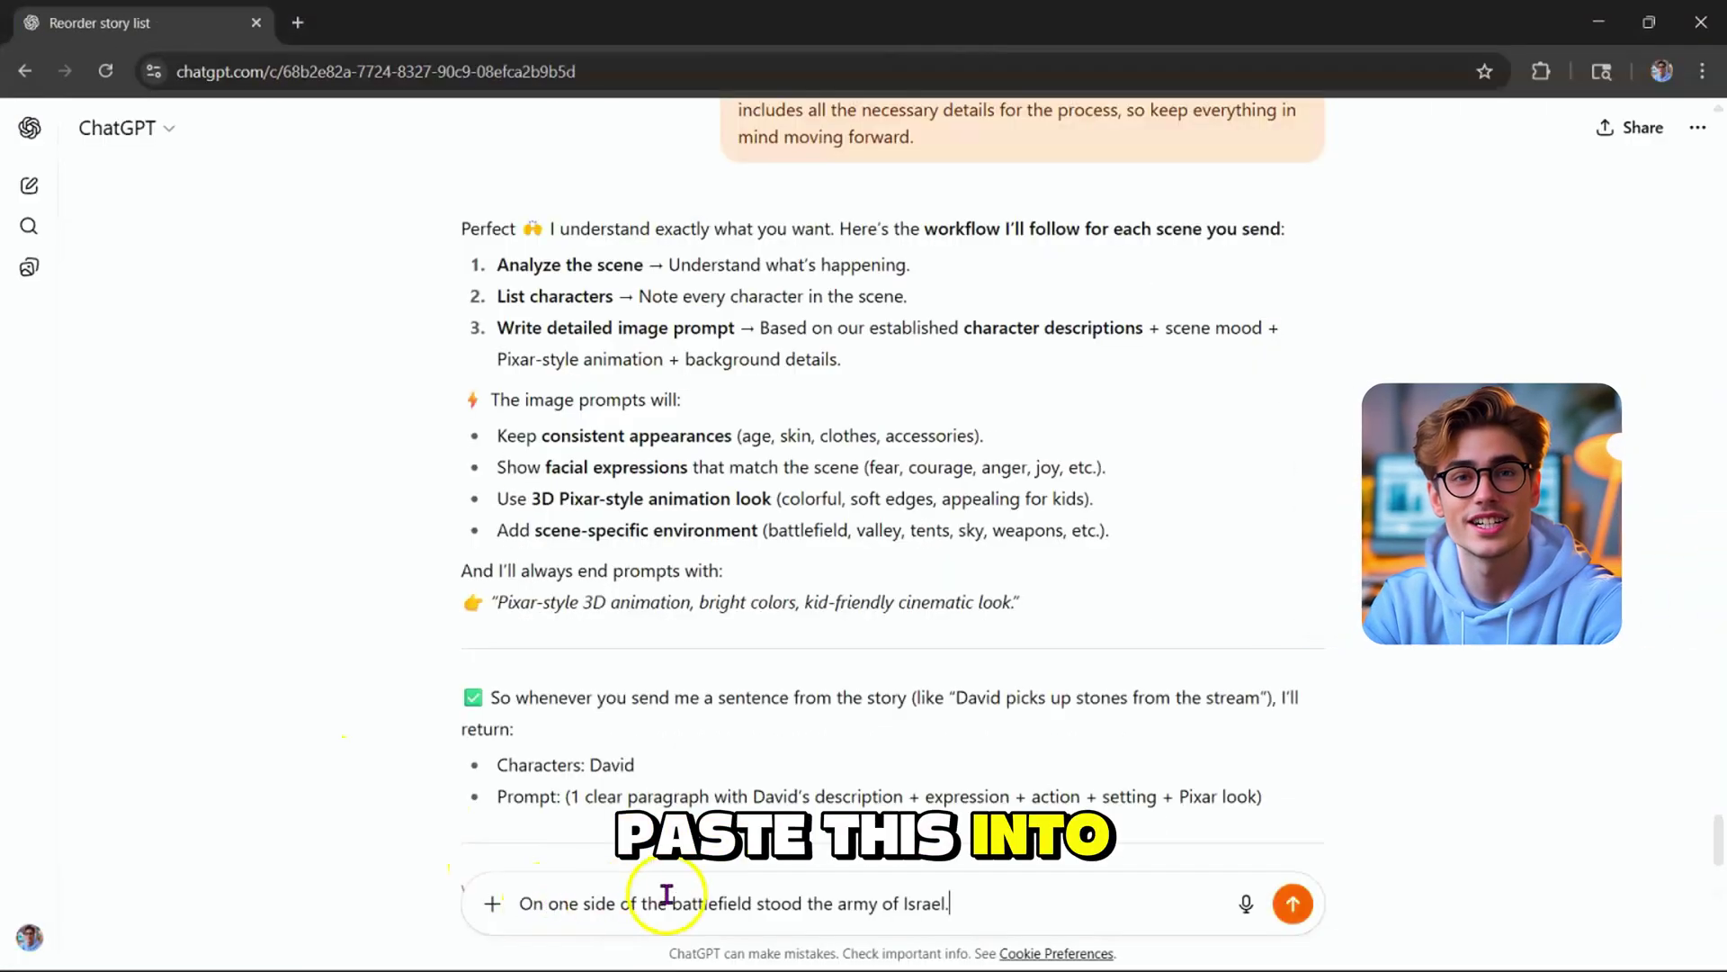
click(1290, 905)
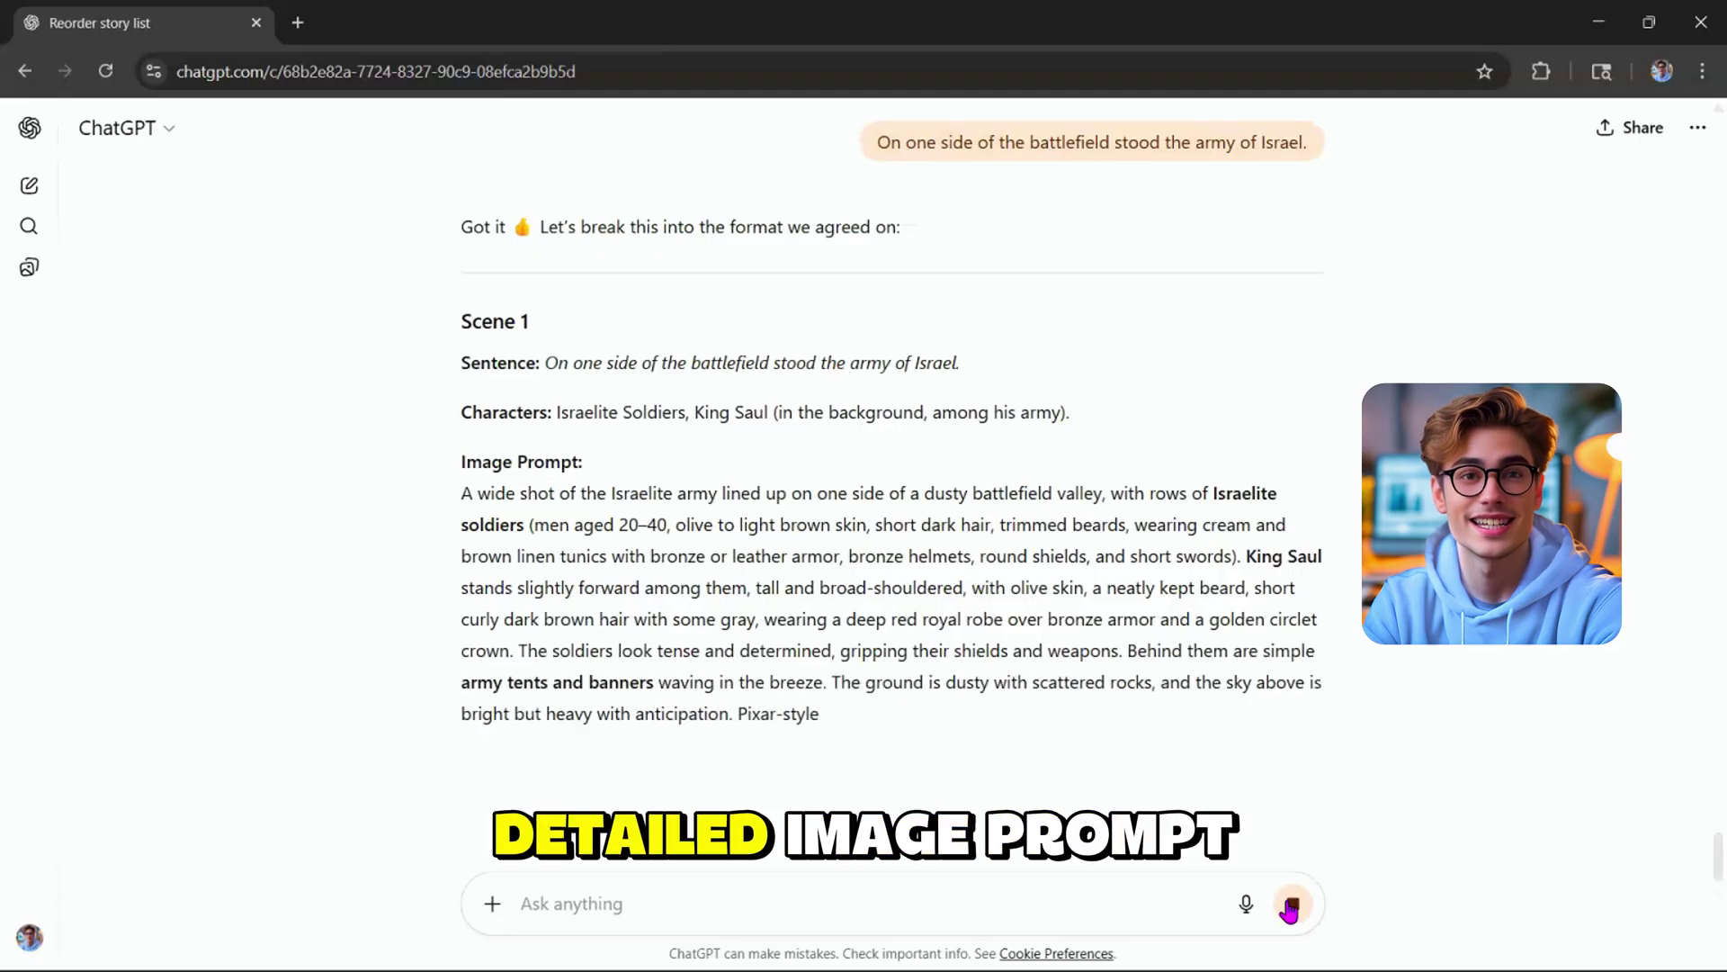
Send ChatGPT the script sentences "On the other side, the mighty Philistines." and the one starting "He was over nine feet tall" as separate messages.
scroll(1488, 863, down, 2)
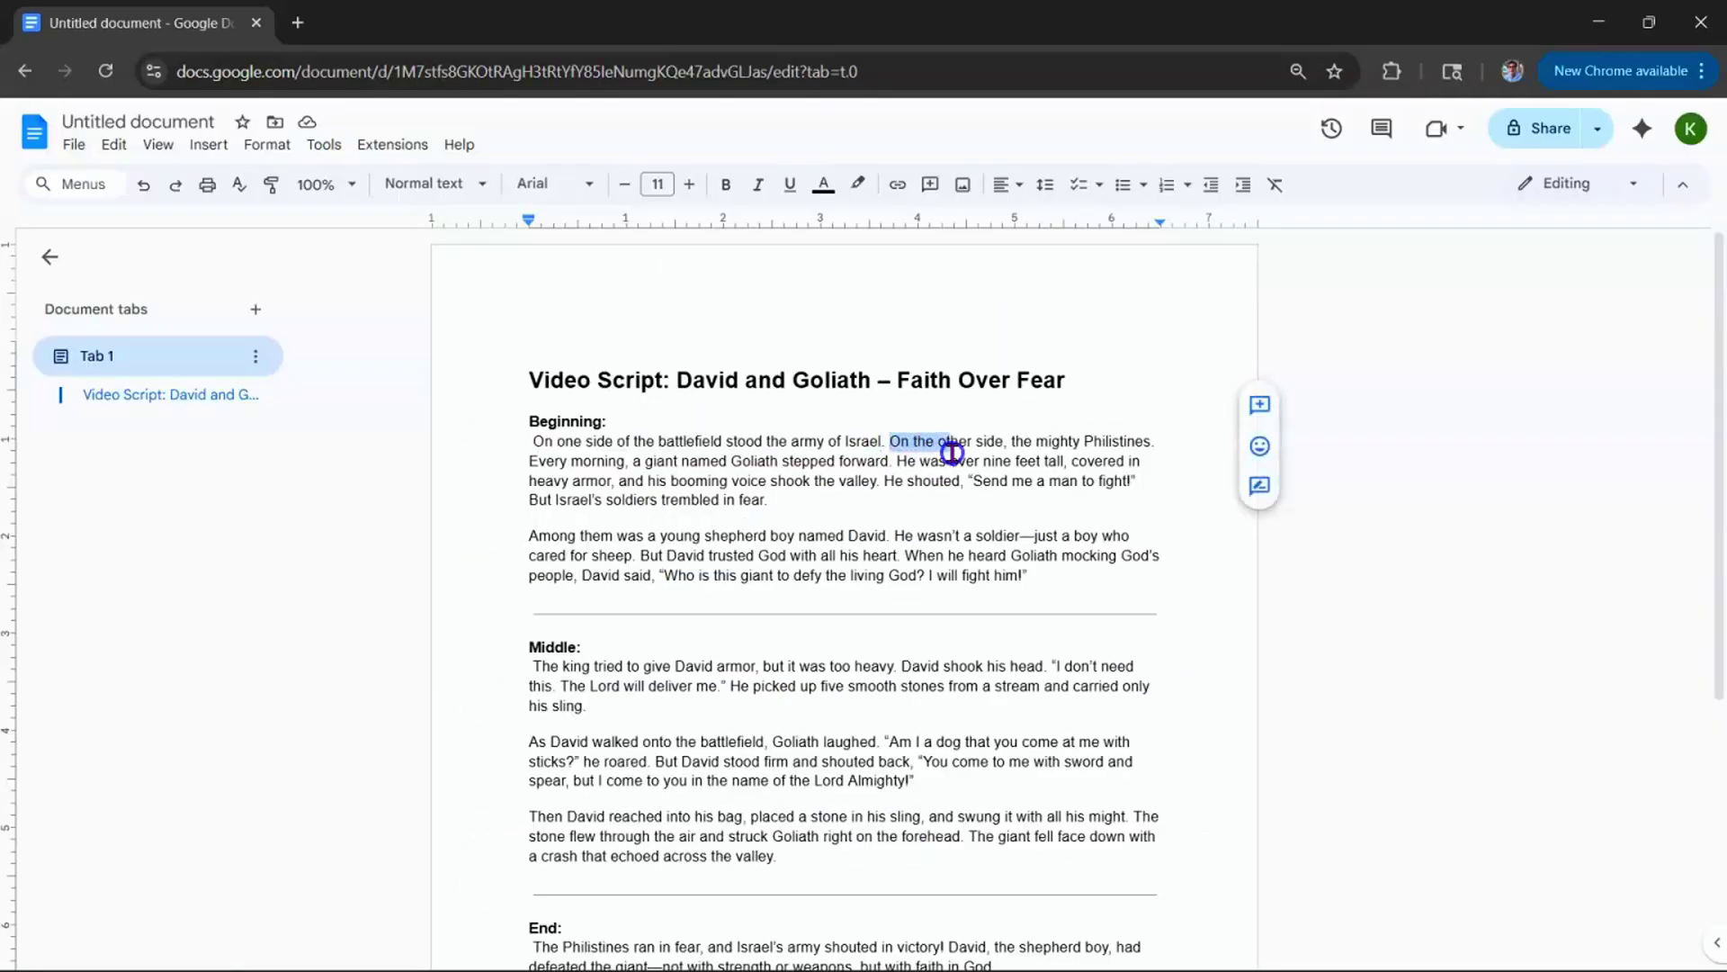
drag(952, 453, 961, 461)
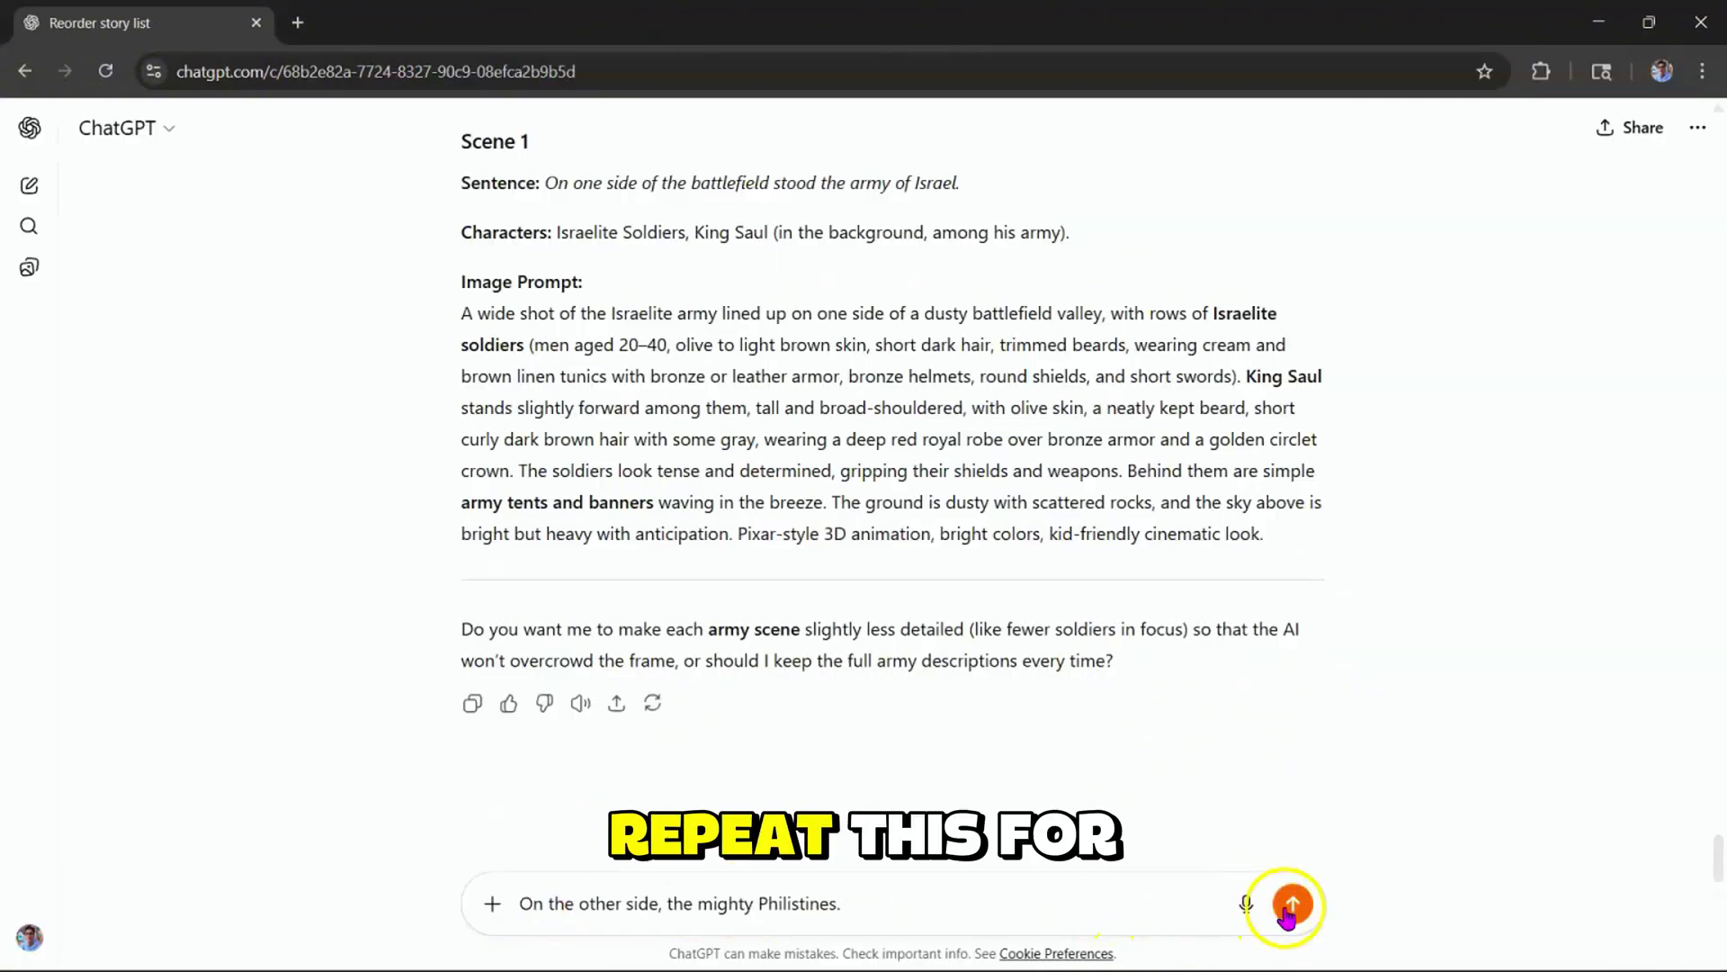
click(1289, 905)
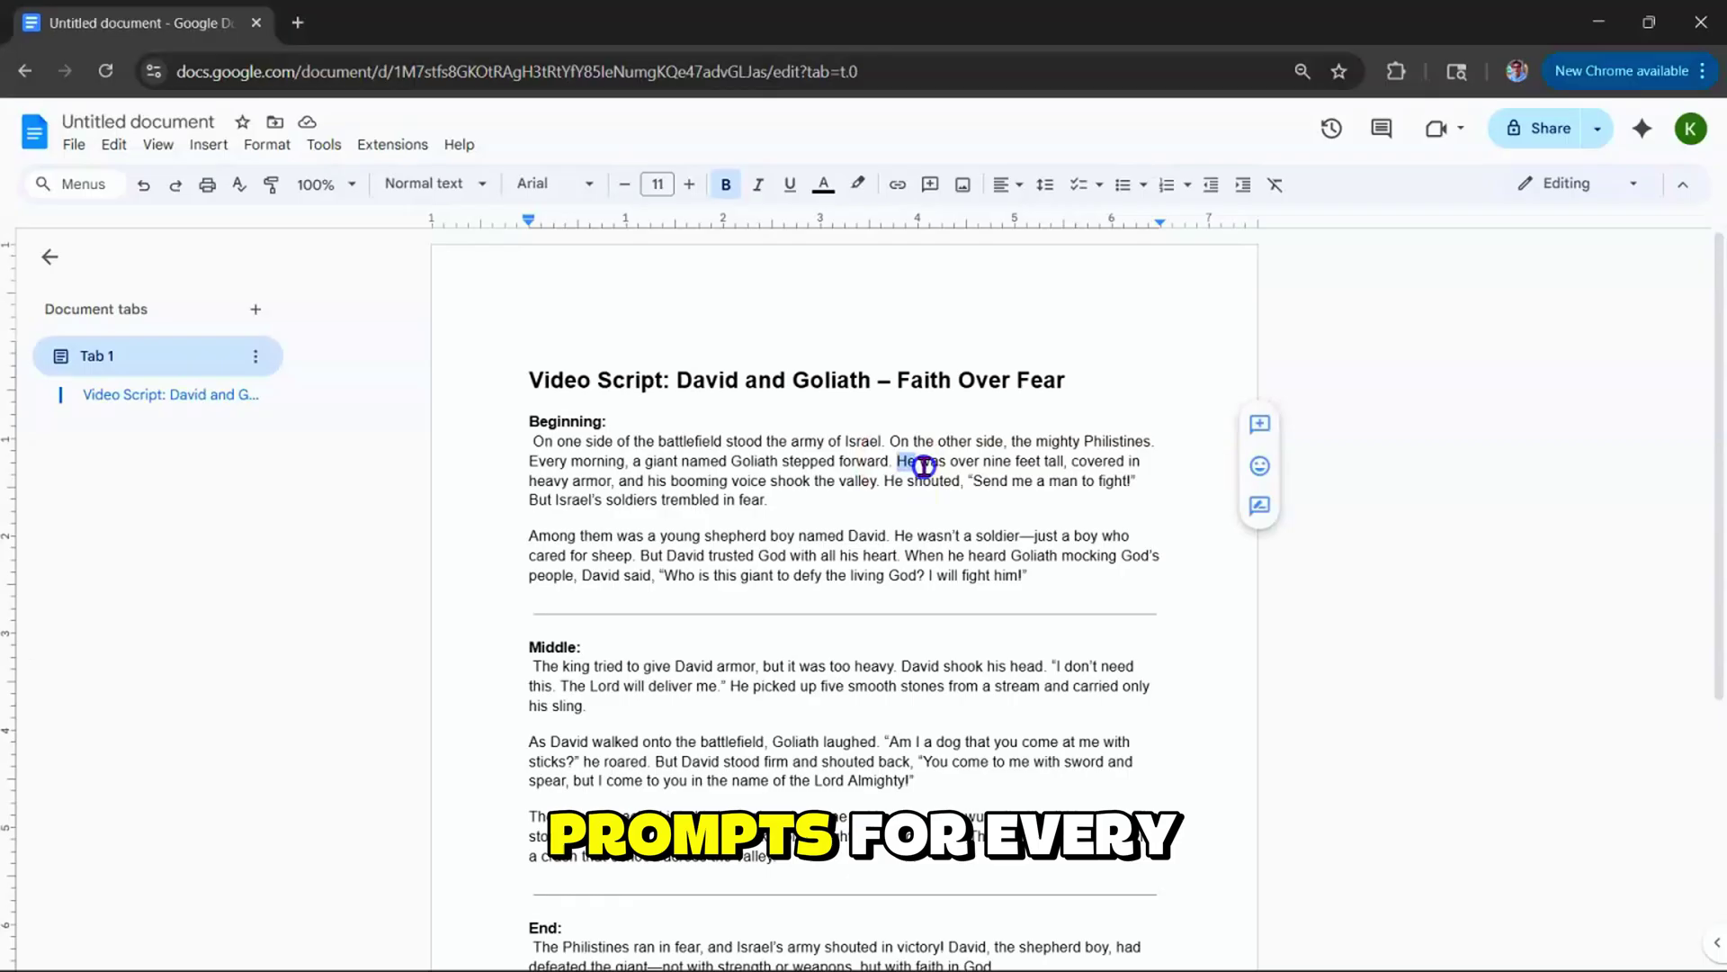
drag(898, 461, 929, 475)
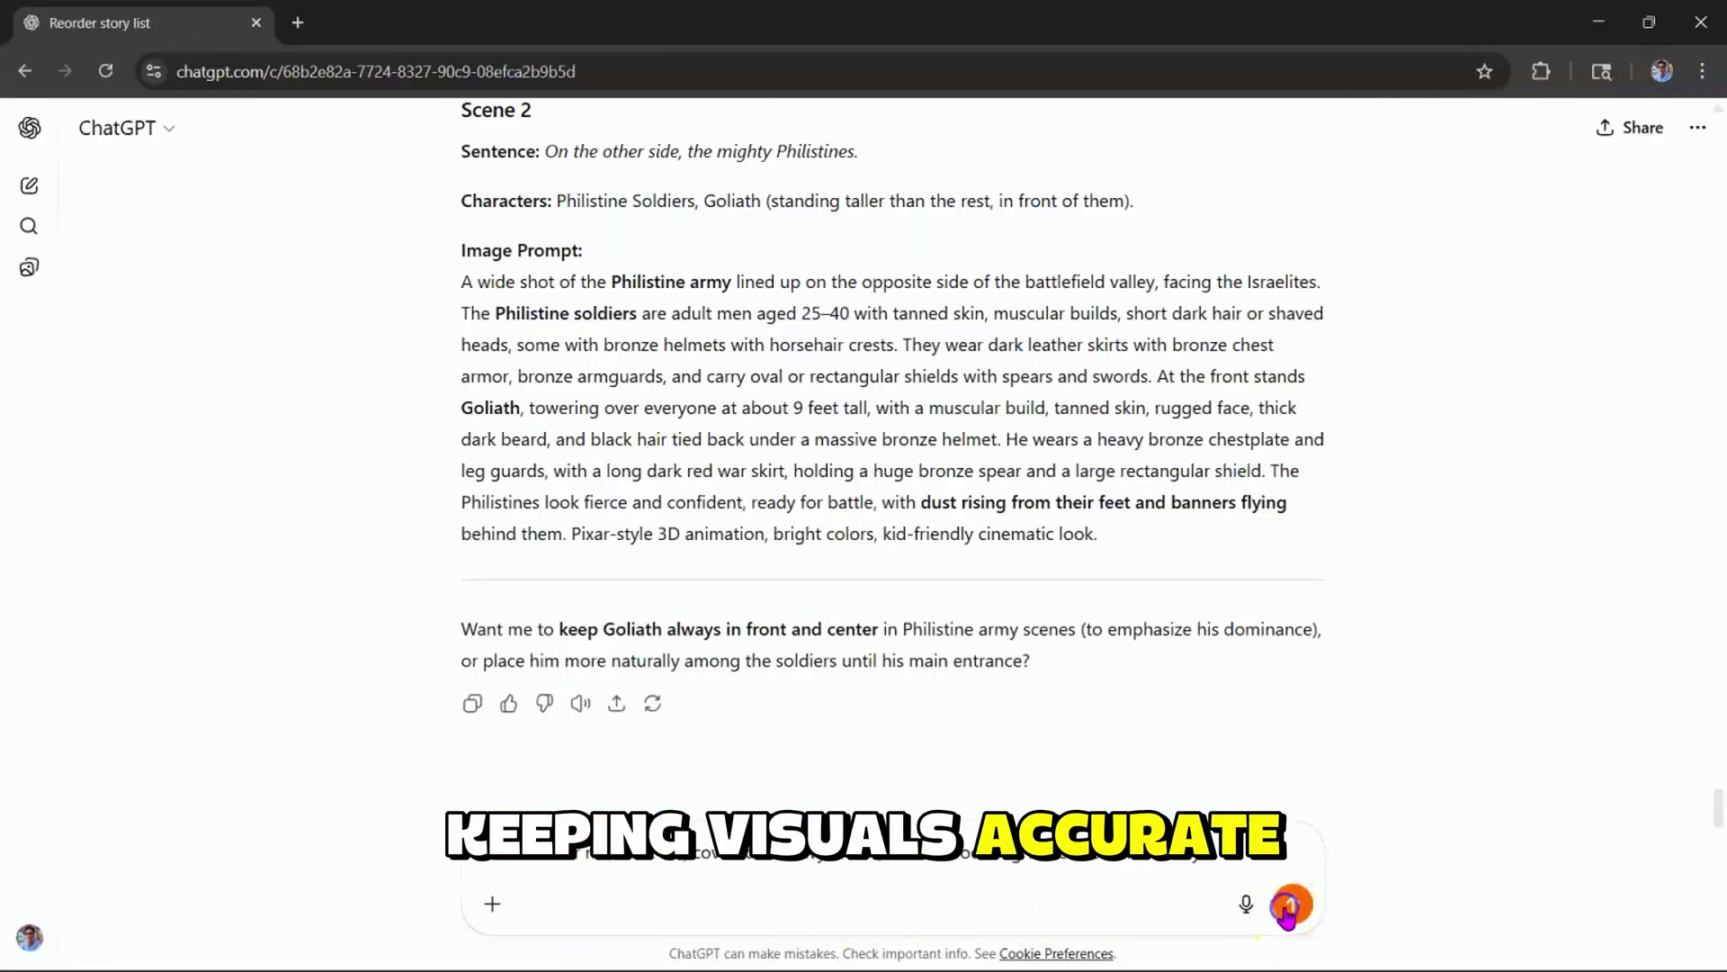
click(1289, 905)
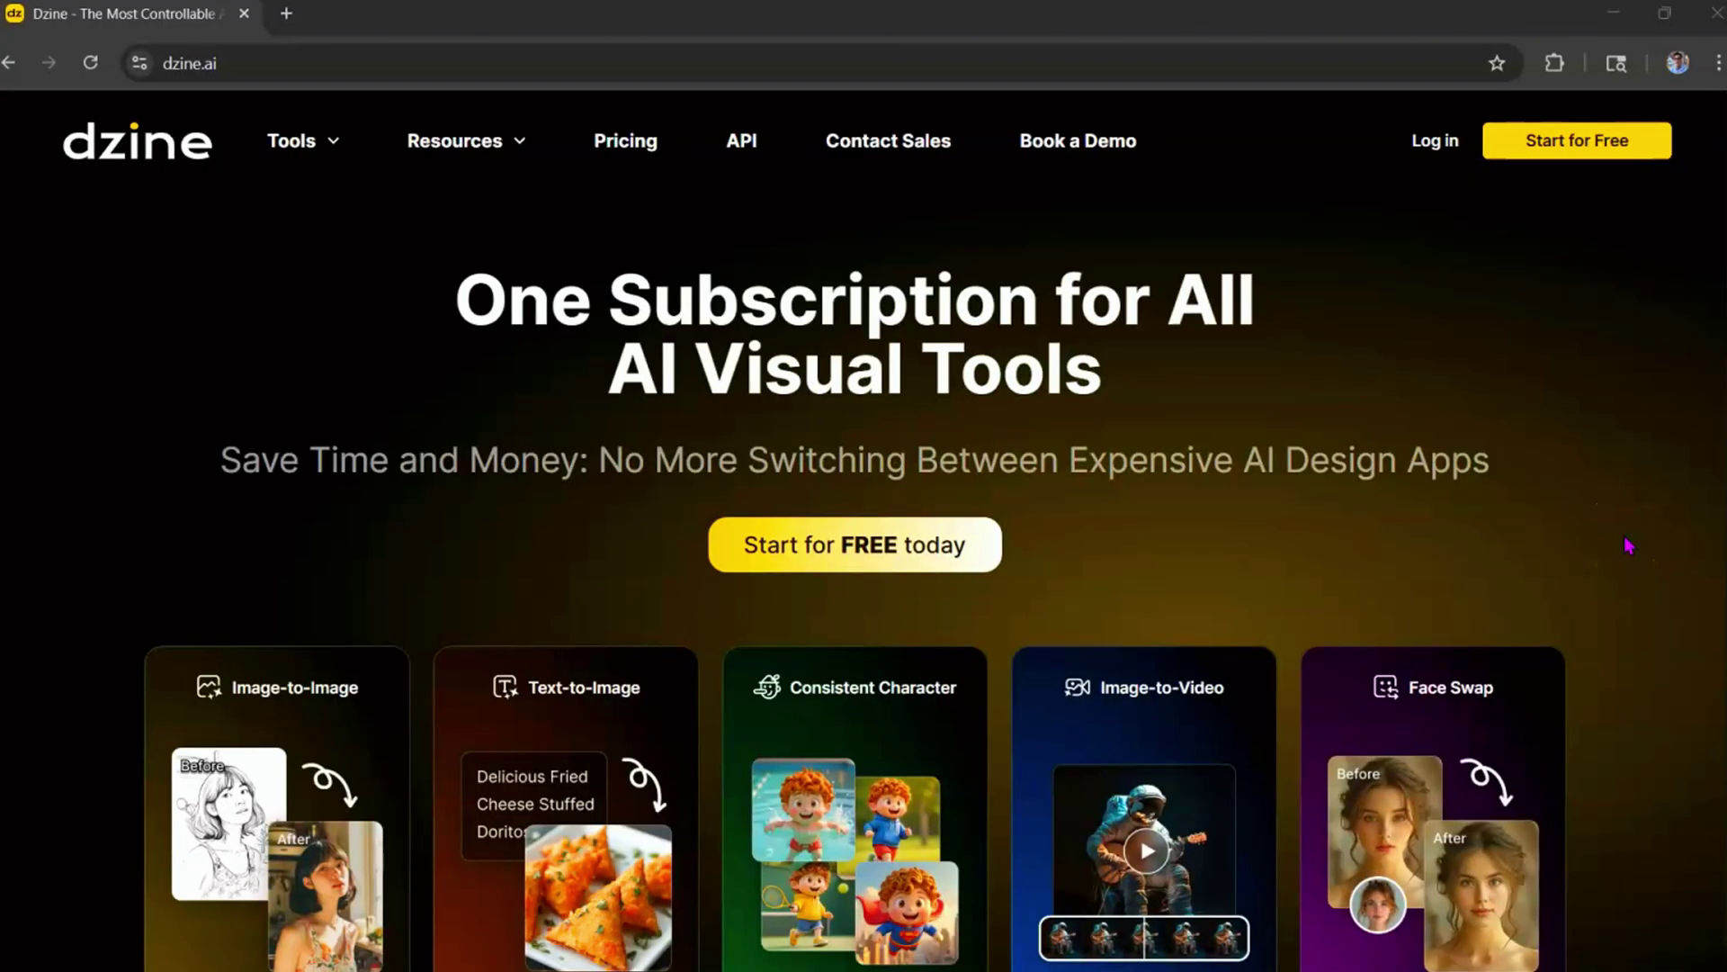
Look through the Dzine homepage for its AI image editing features, creator sections and guides.
scroll(1628, 545, down, 20)
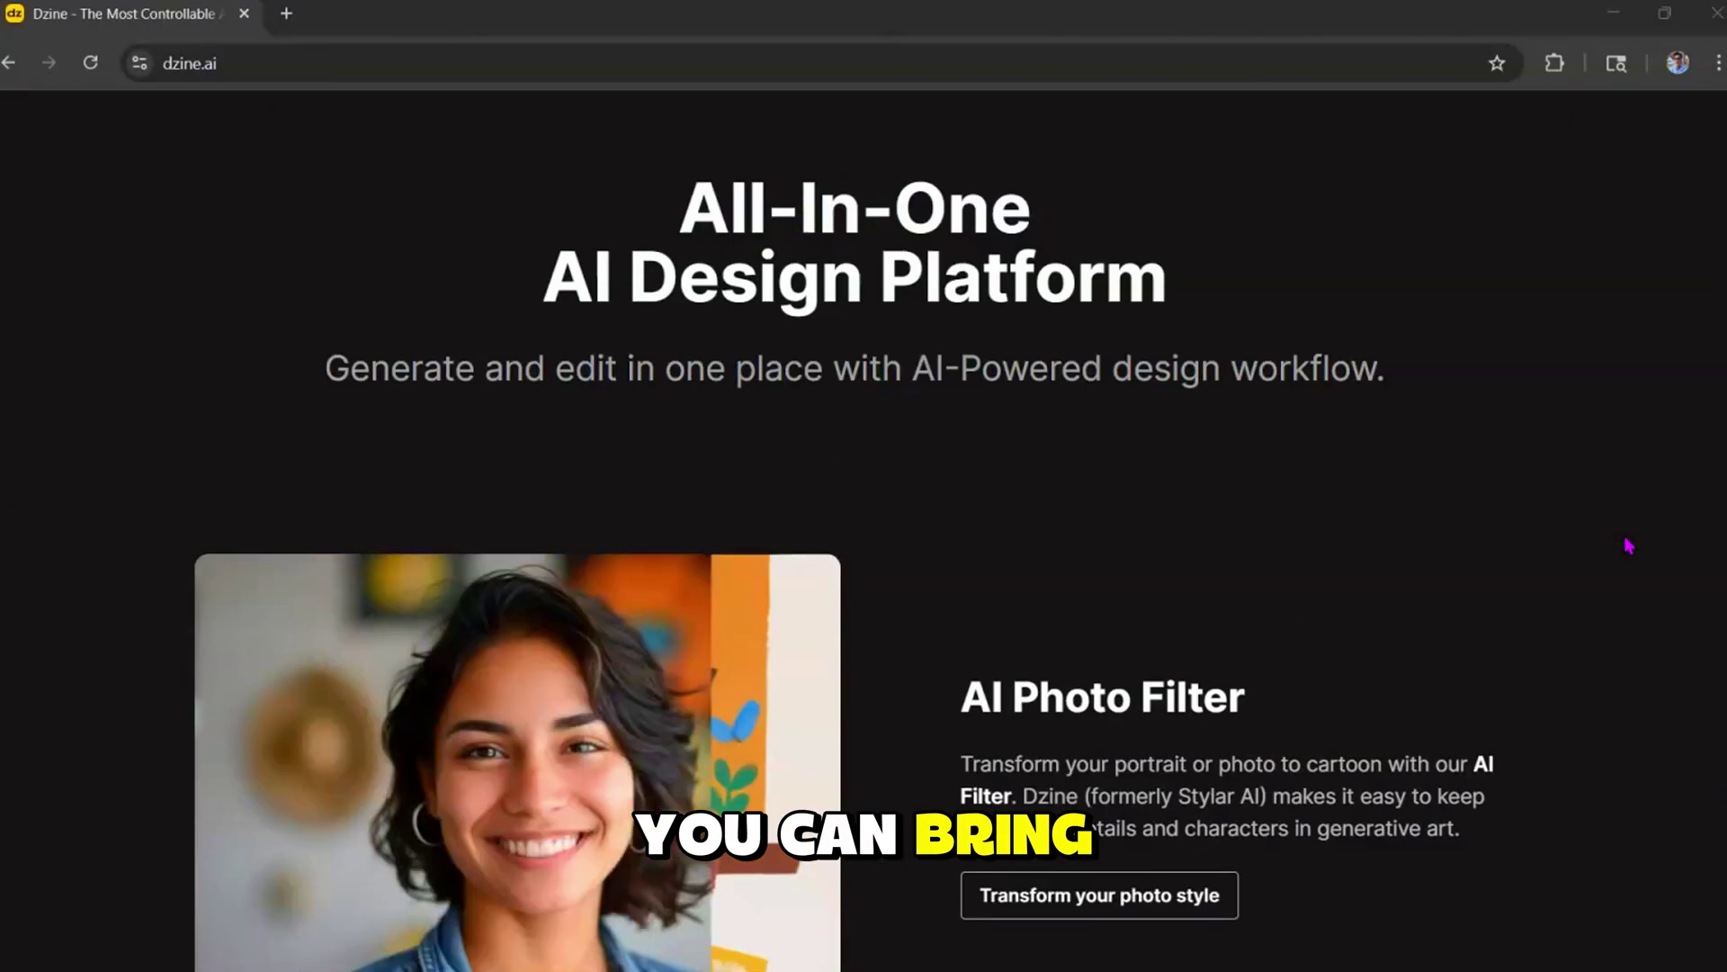
scroll(1628, 545, down, 20)
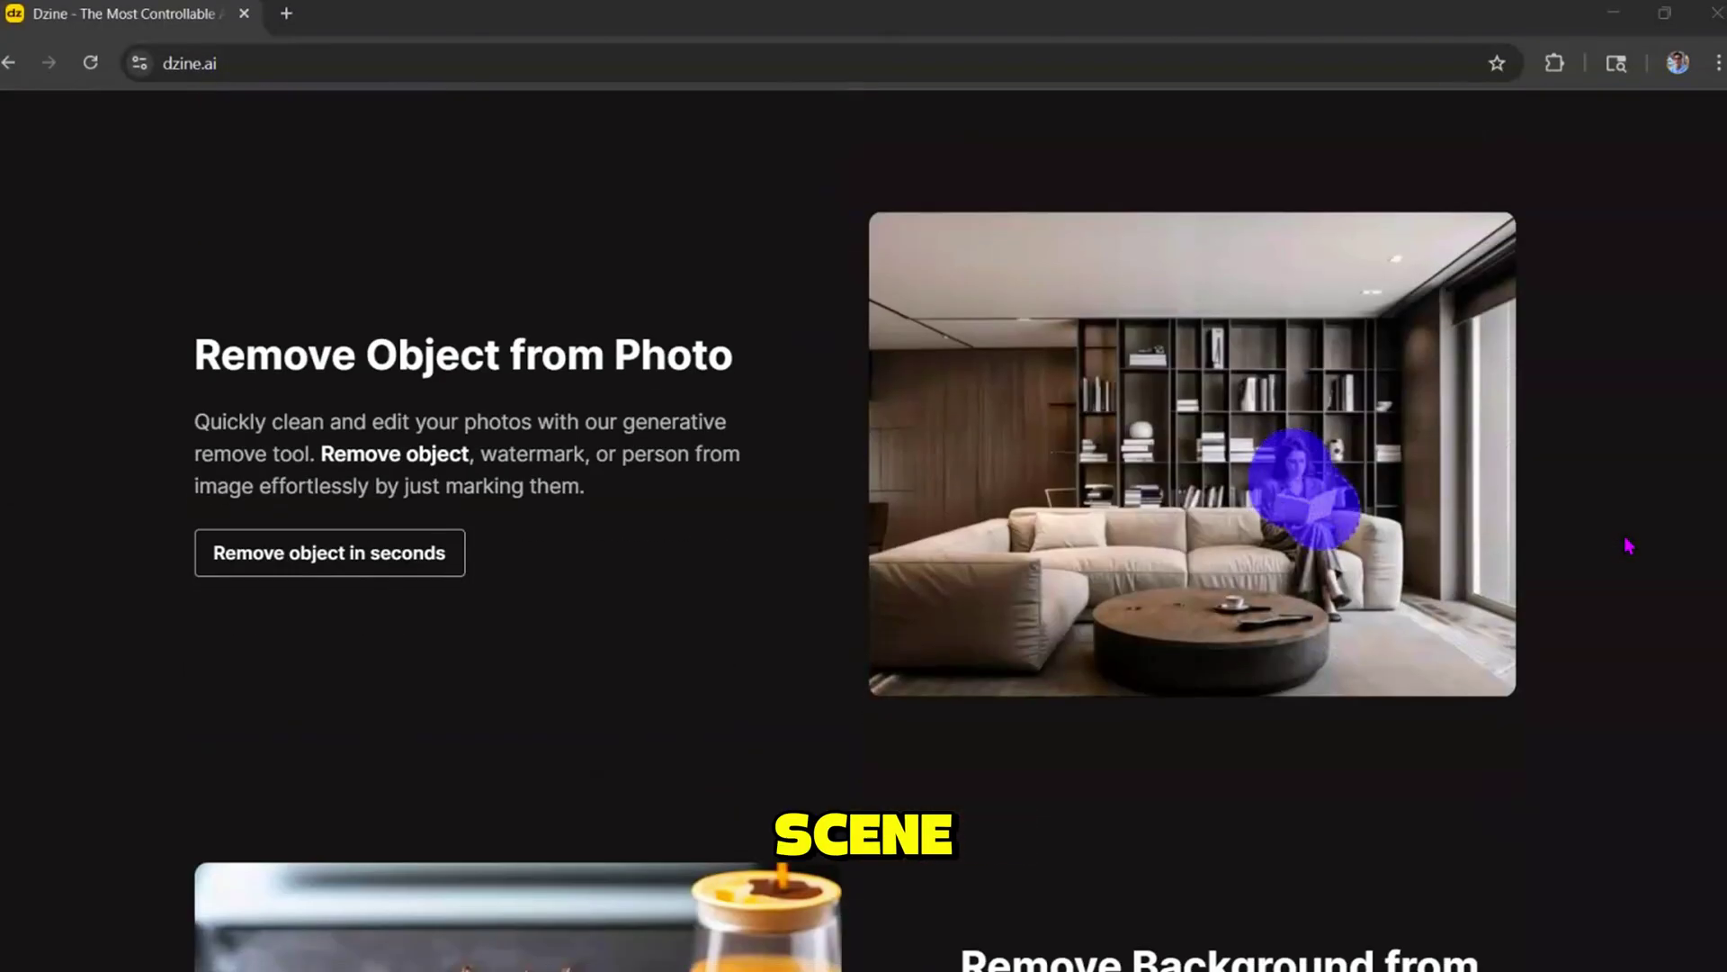
scroll(1628, 545, down, 15)
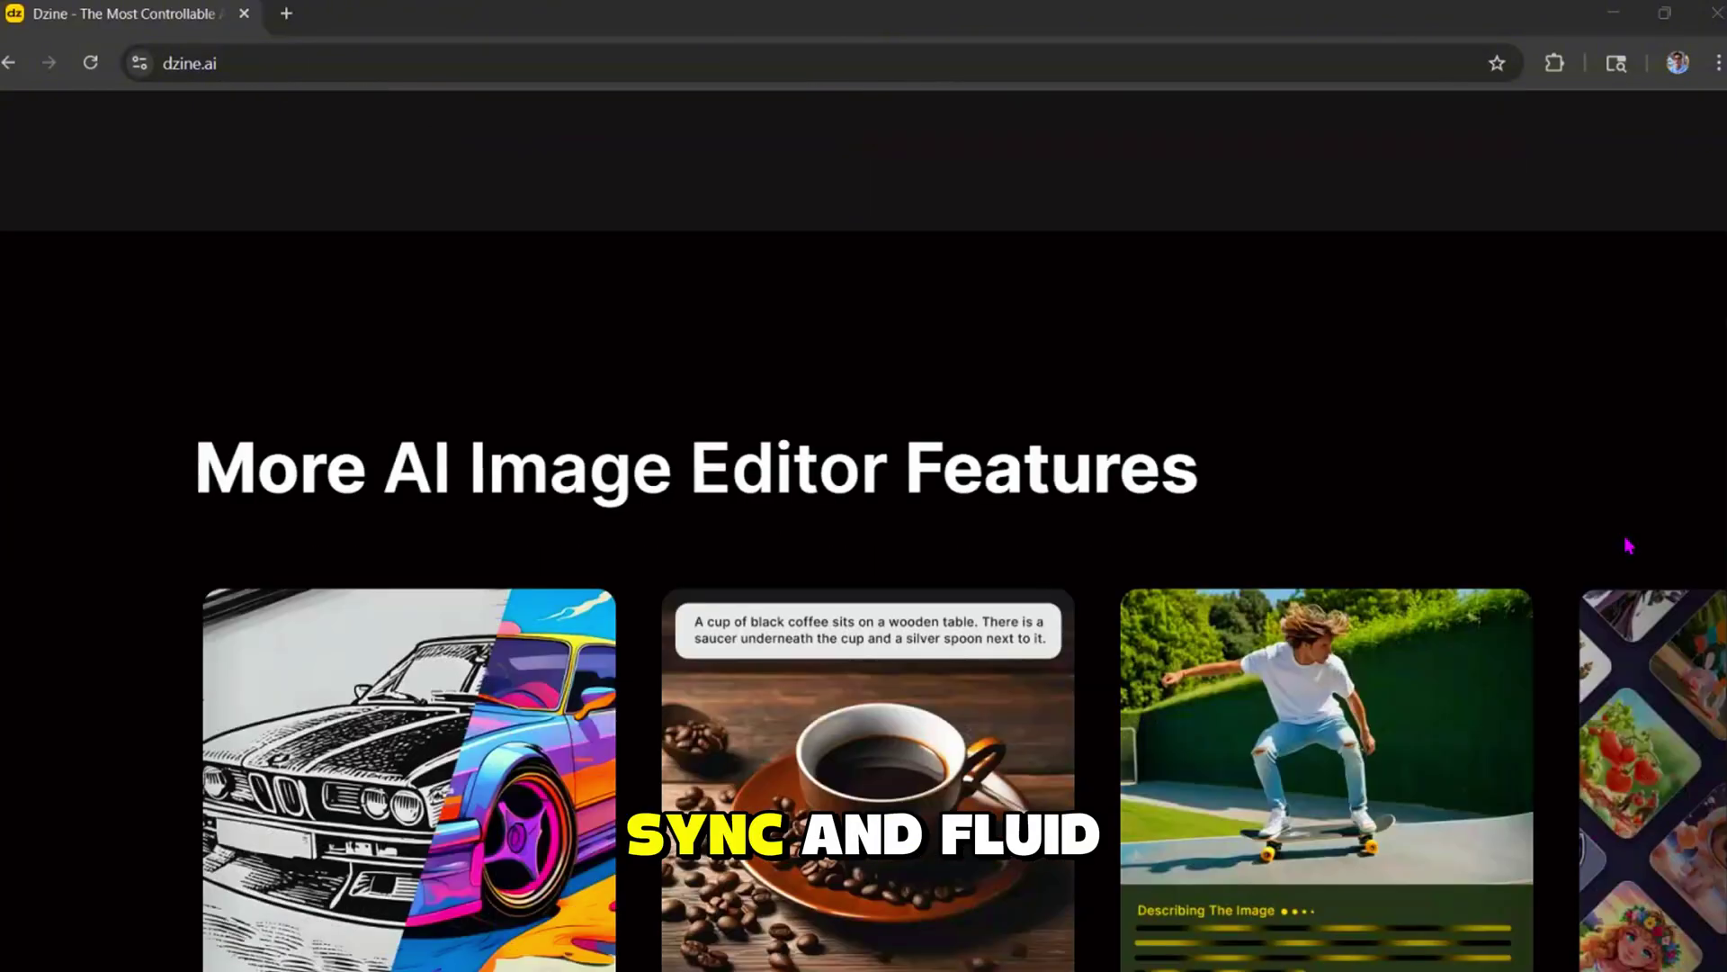
scroll(1629, 545, down, 20)
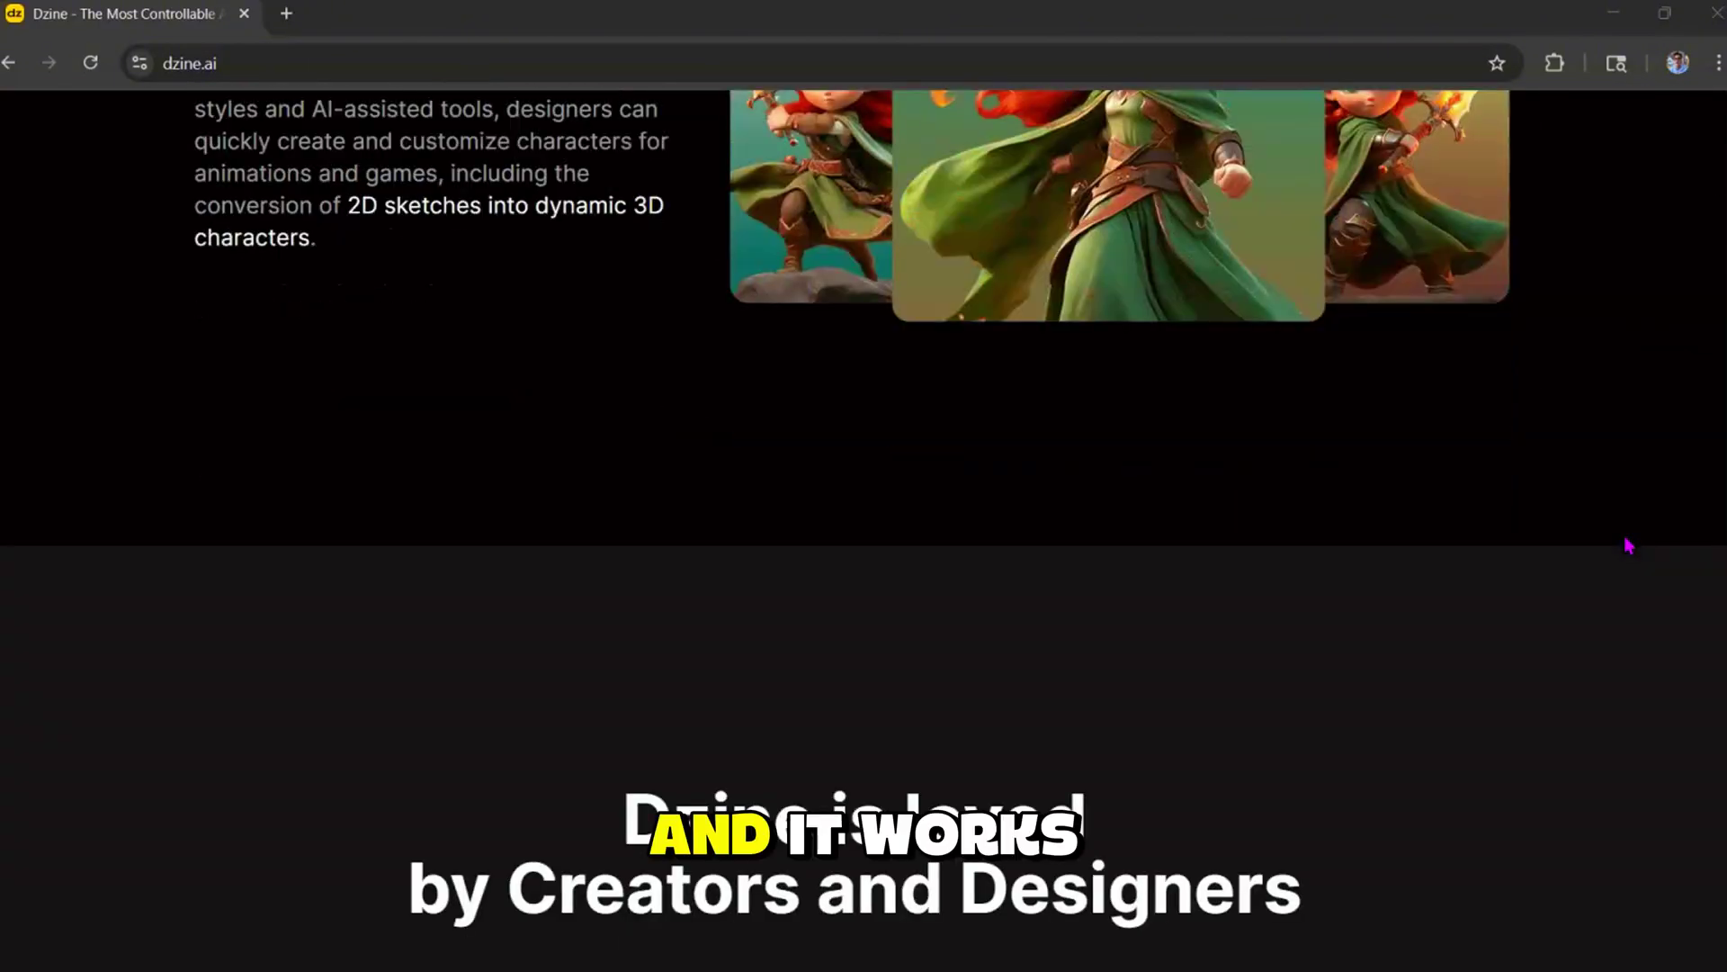
scroll(1629, 545, down, 20)
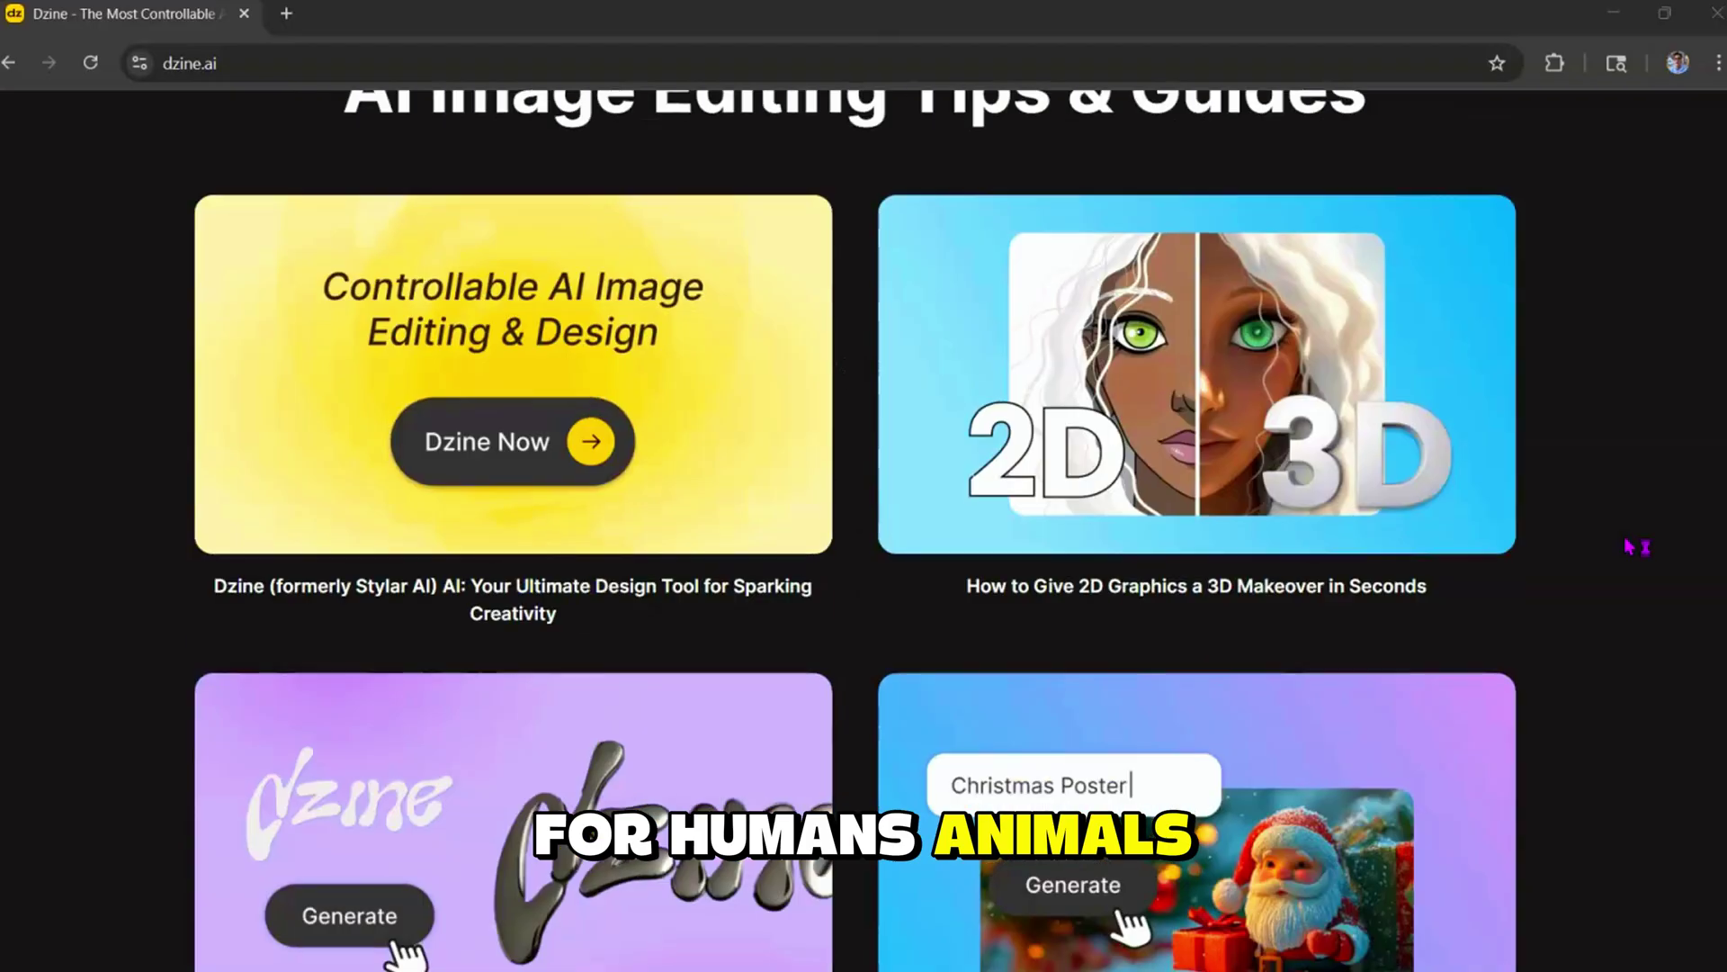
Return to the start of the Dzine homepage and sign in to the account.
scroll(1628, 545, down, 3)
scroll(1628, 545, up, 20)
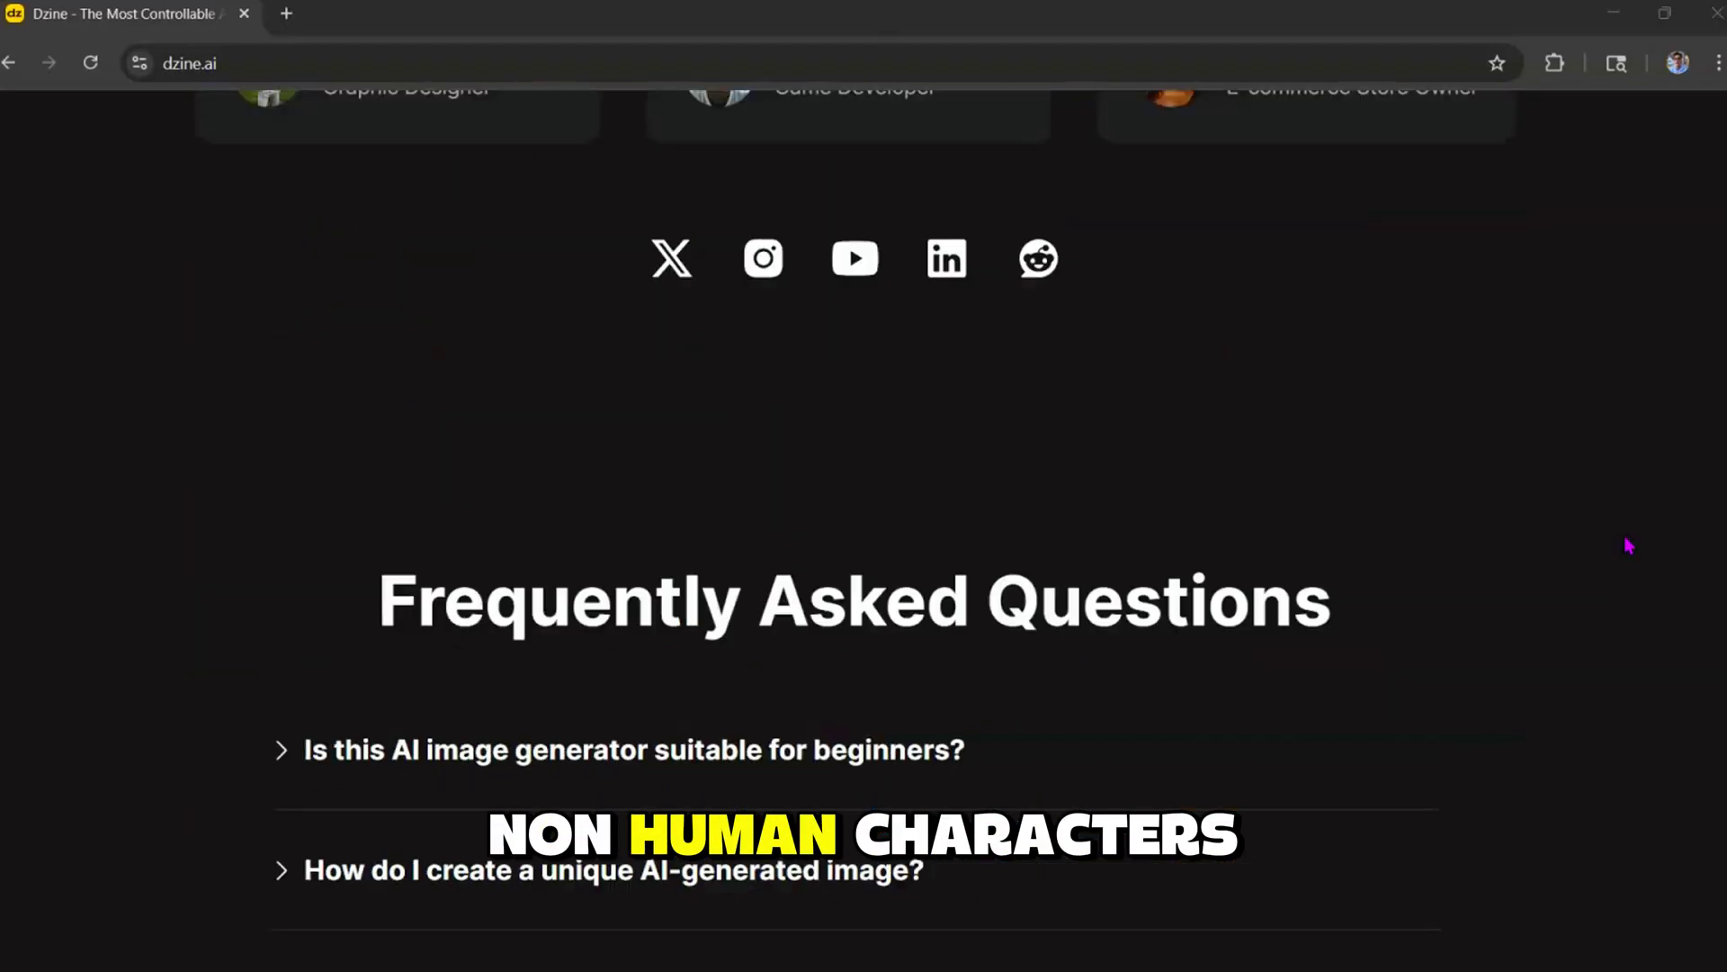
scroll(1628, 545, up, 15)
scroll(1629, 545, down, 15)
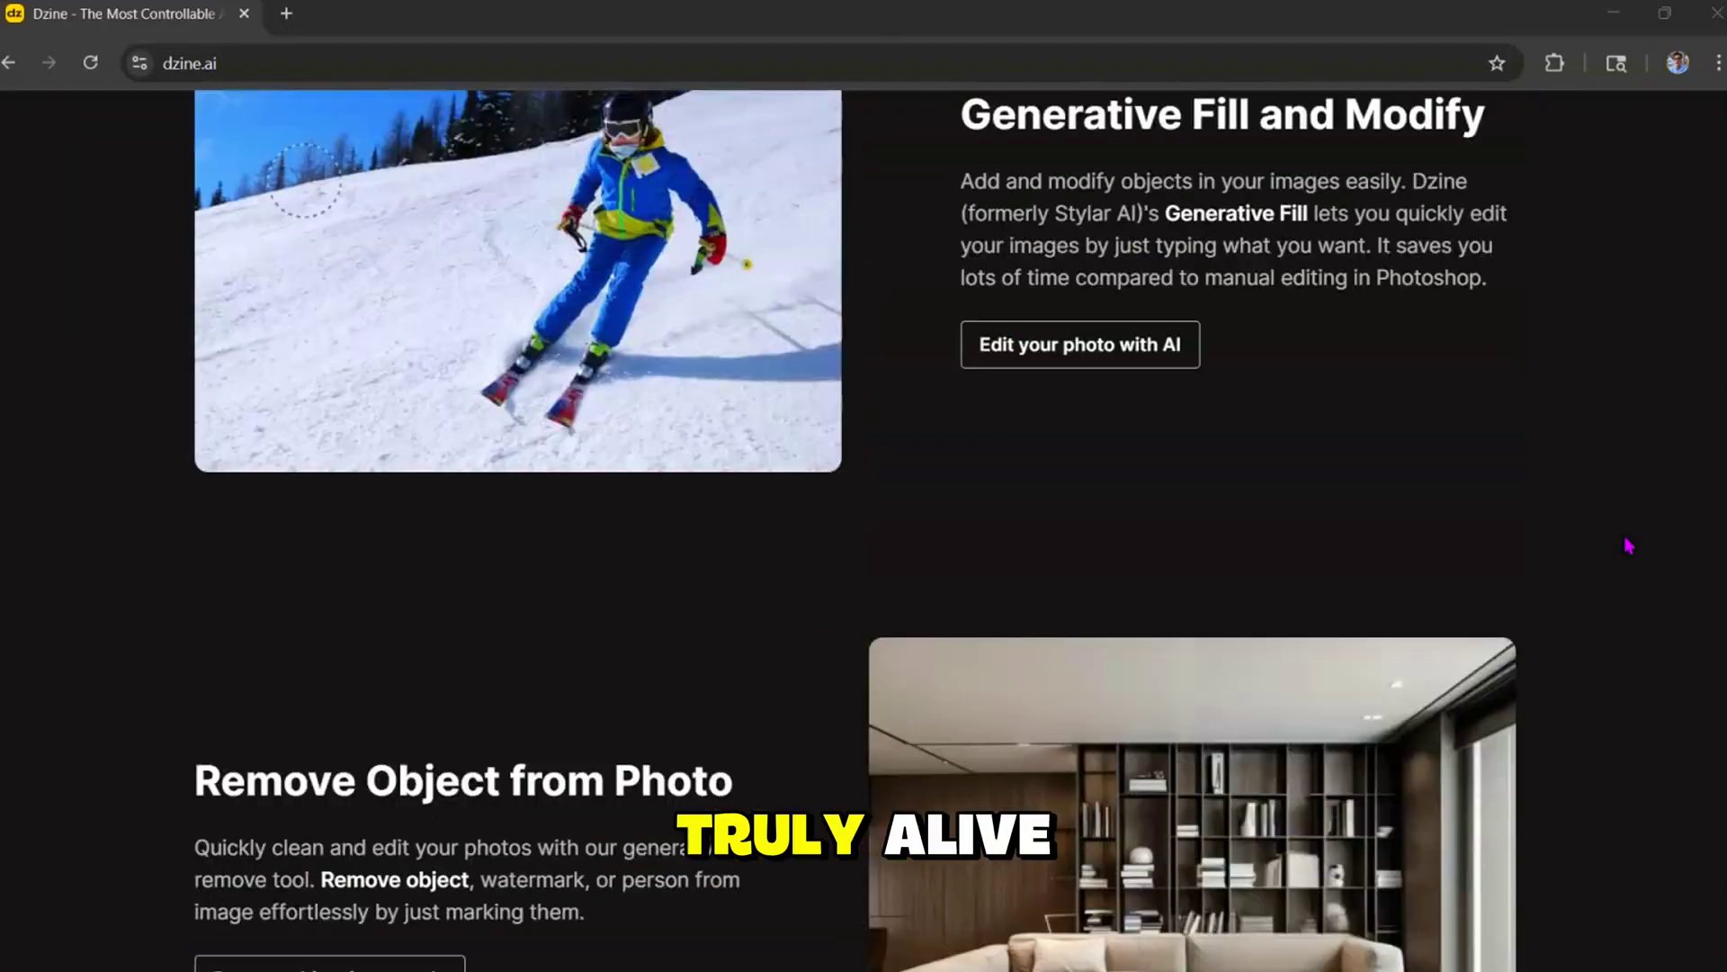
scroll(1629, 545, up, 15)
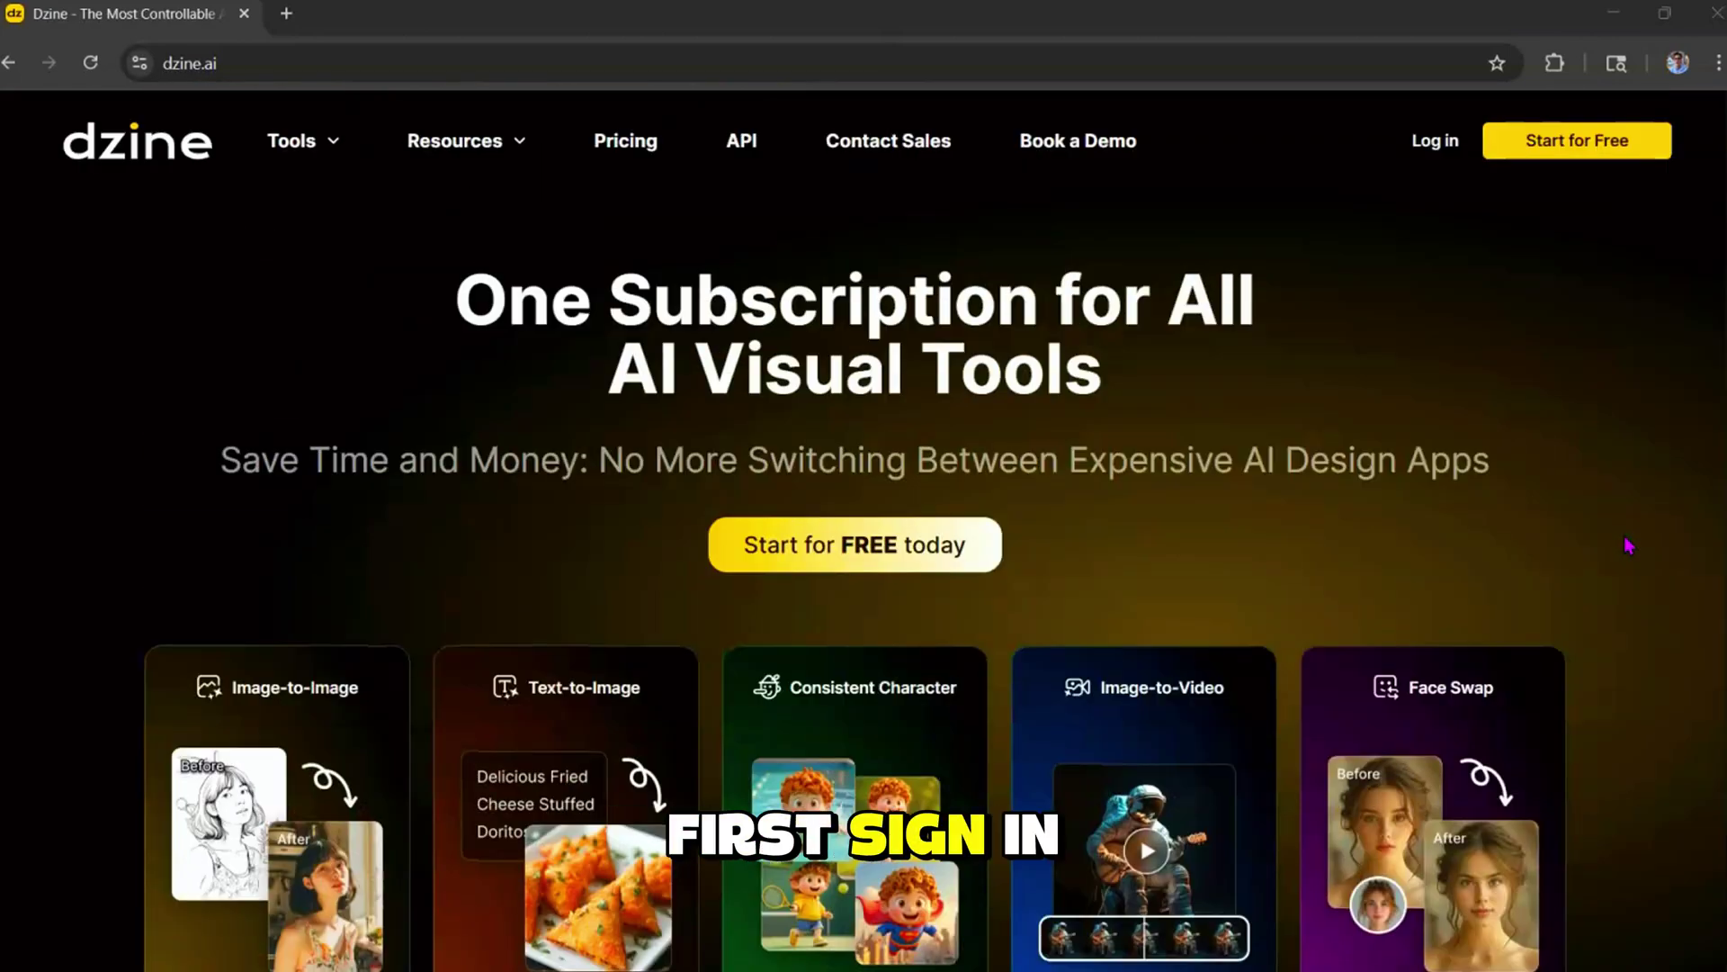
click(1433, 144)
click(956, 451)
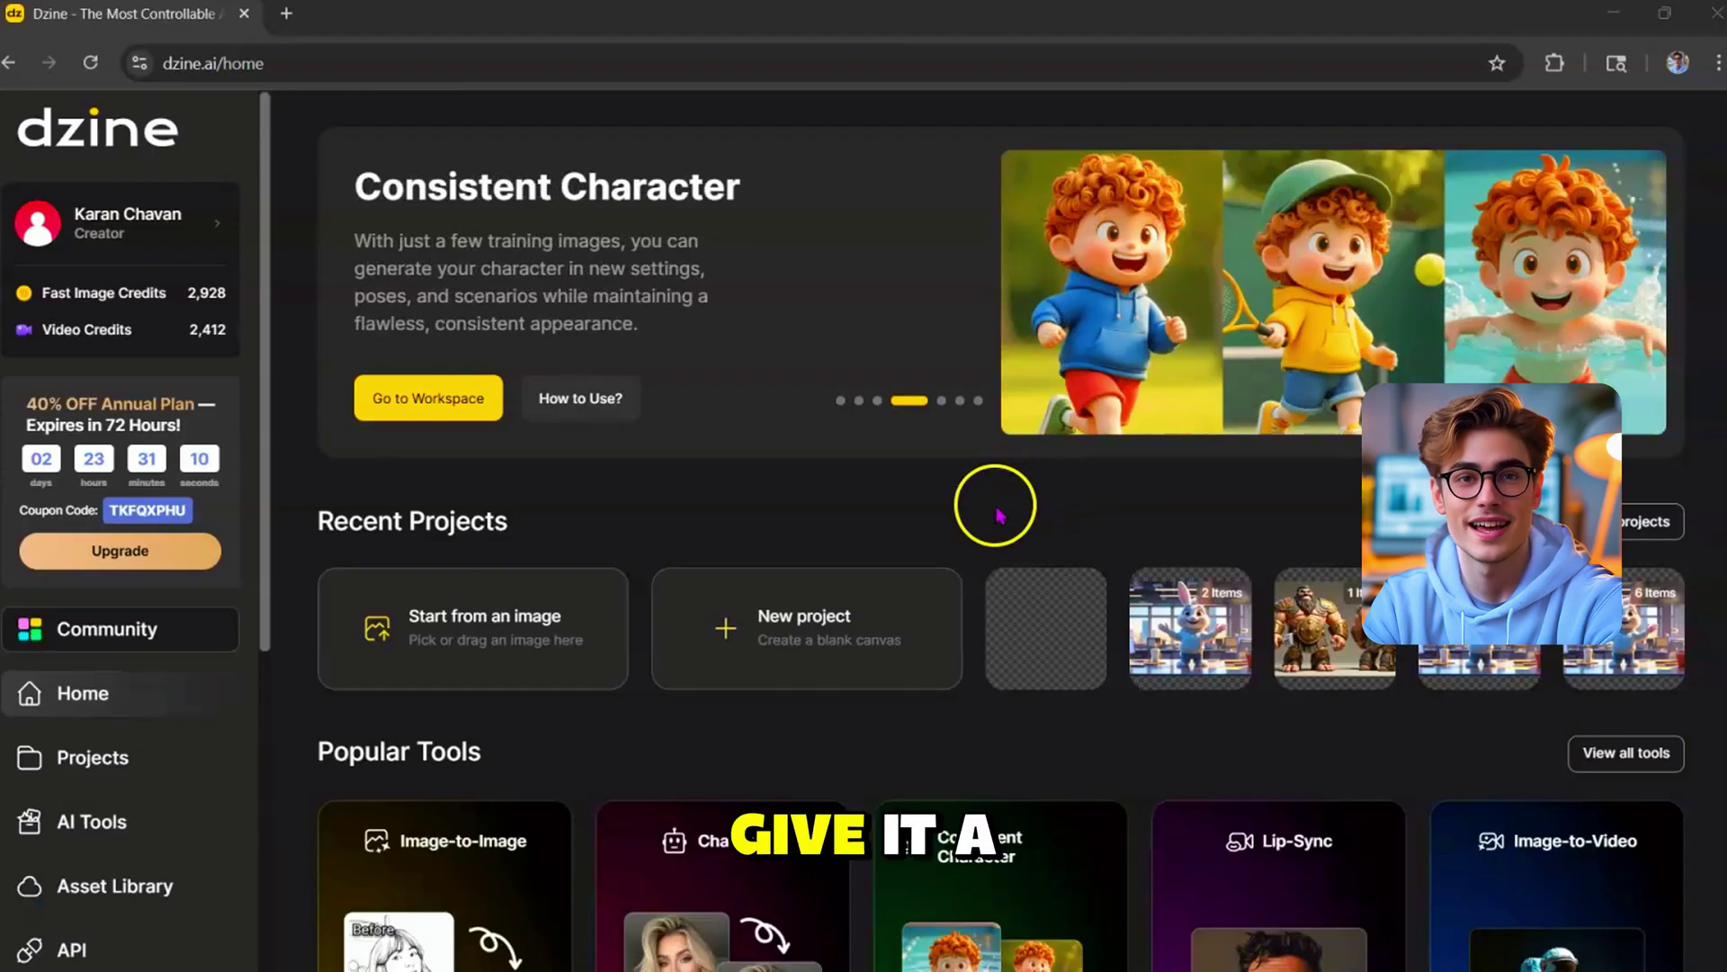
Create a new project named "David and Goliath – Faith Over Fear" with a 16:9 aspect ratio.
click(800, 627)
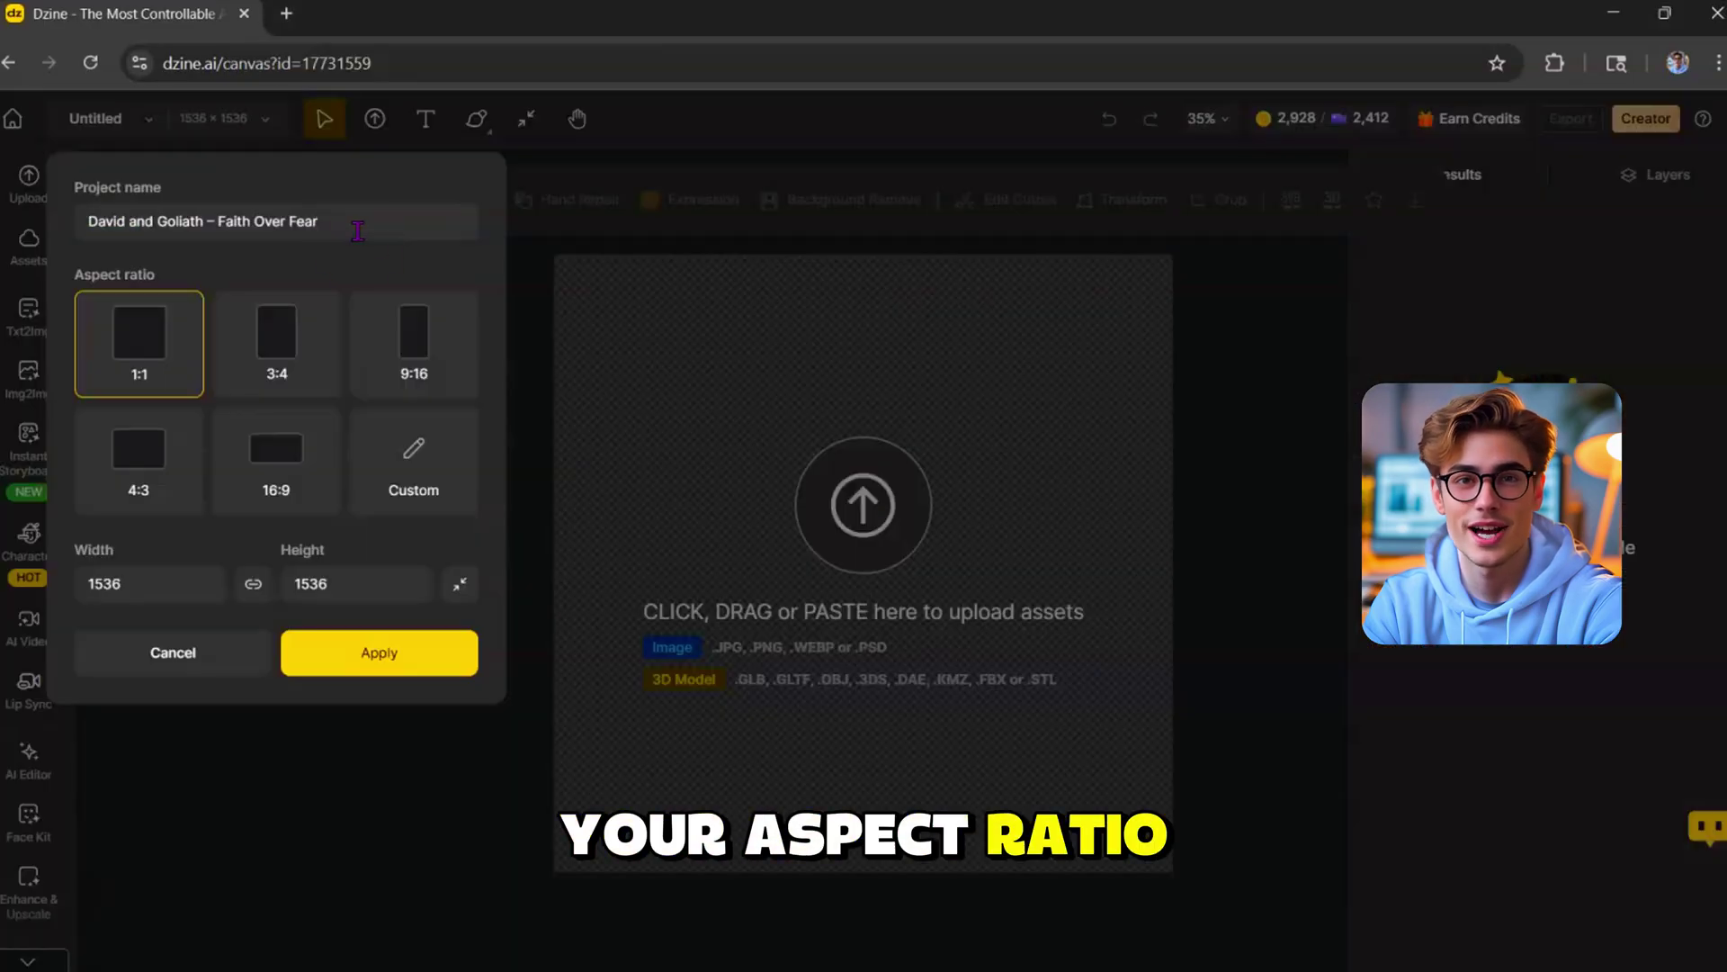
click(292, 439)
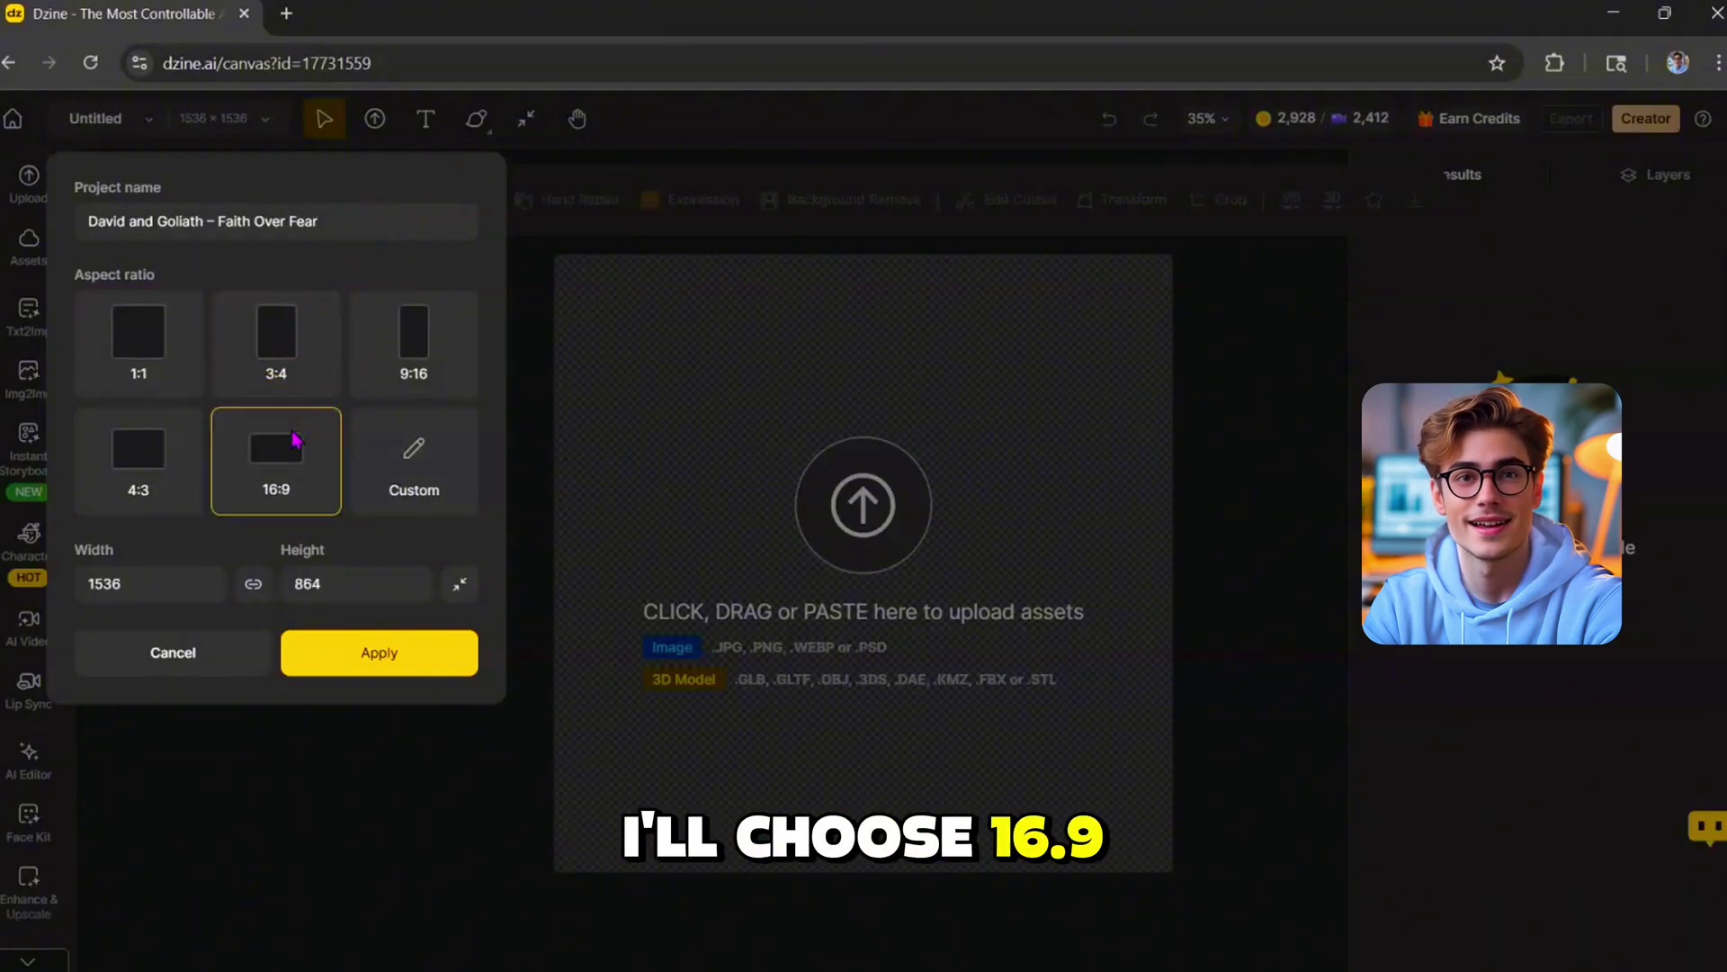
click(389, 654)
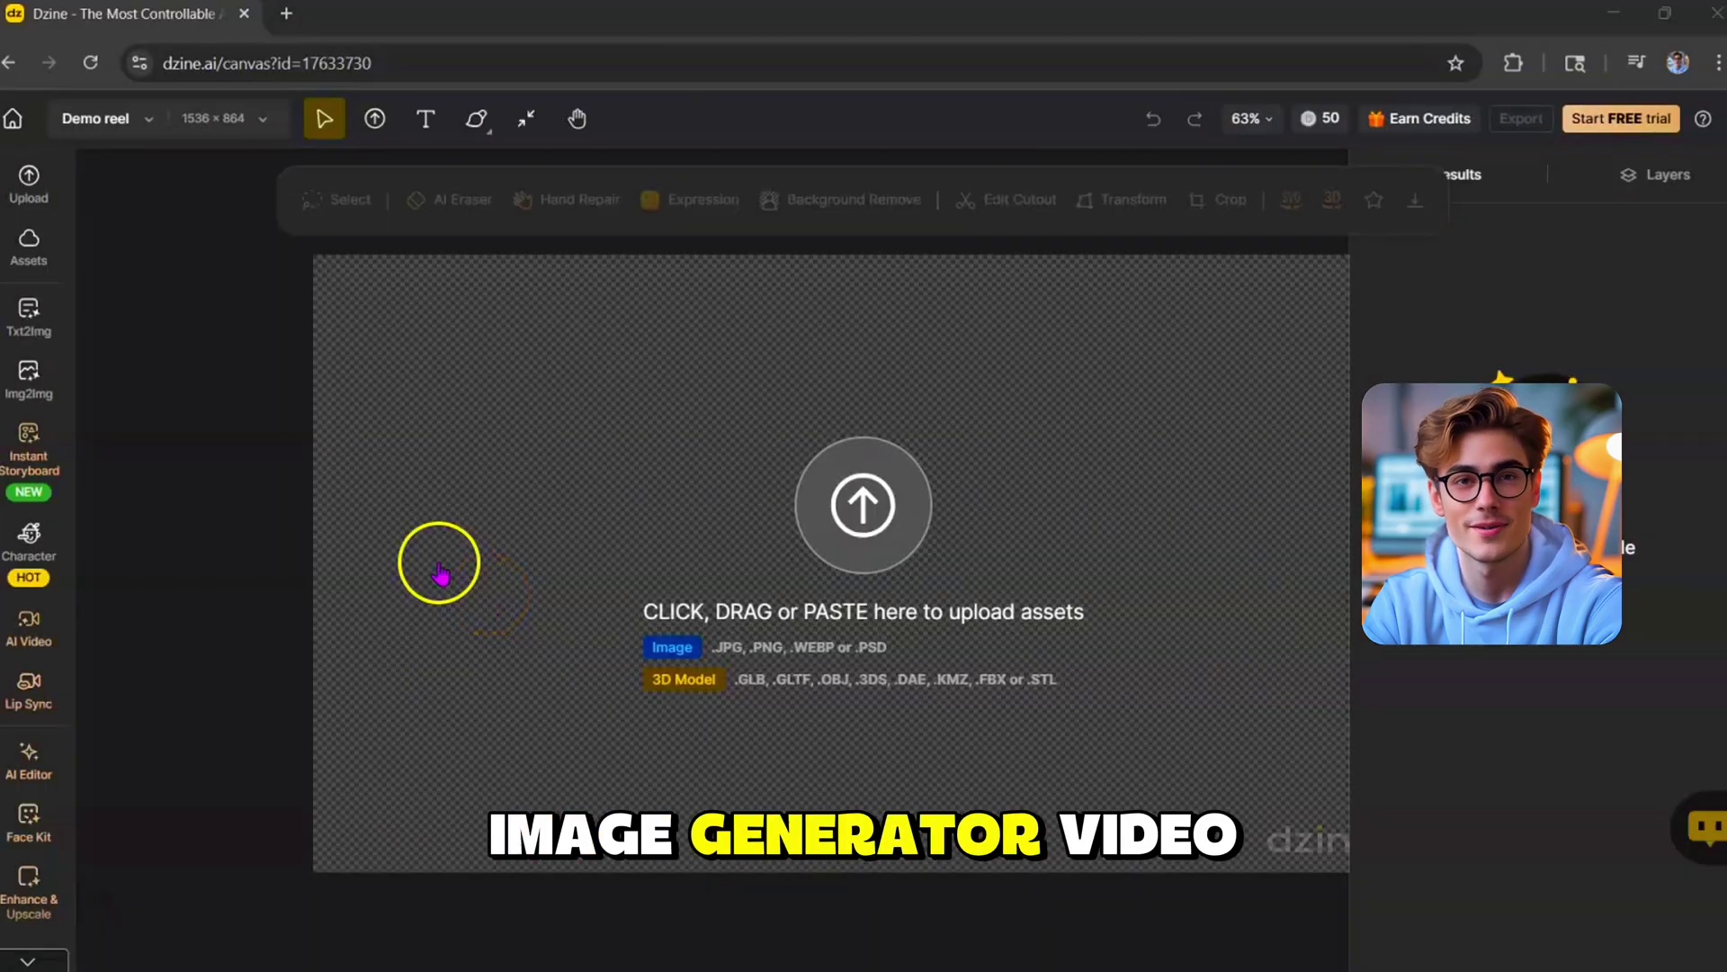
Open the Character Sheet generator and choose the Dzine 3D Render v2 style.
click(34, 461)
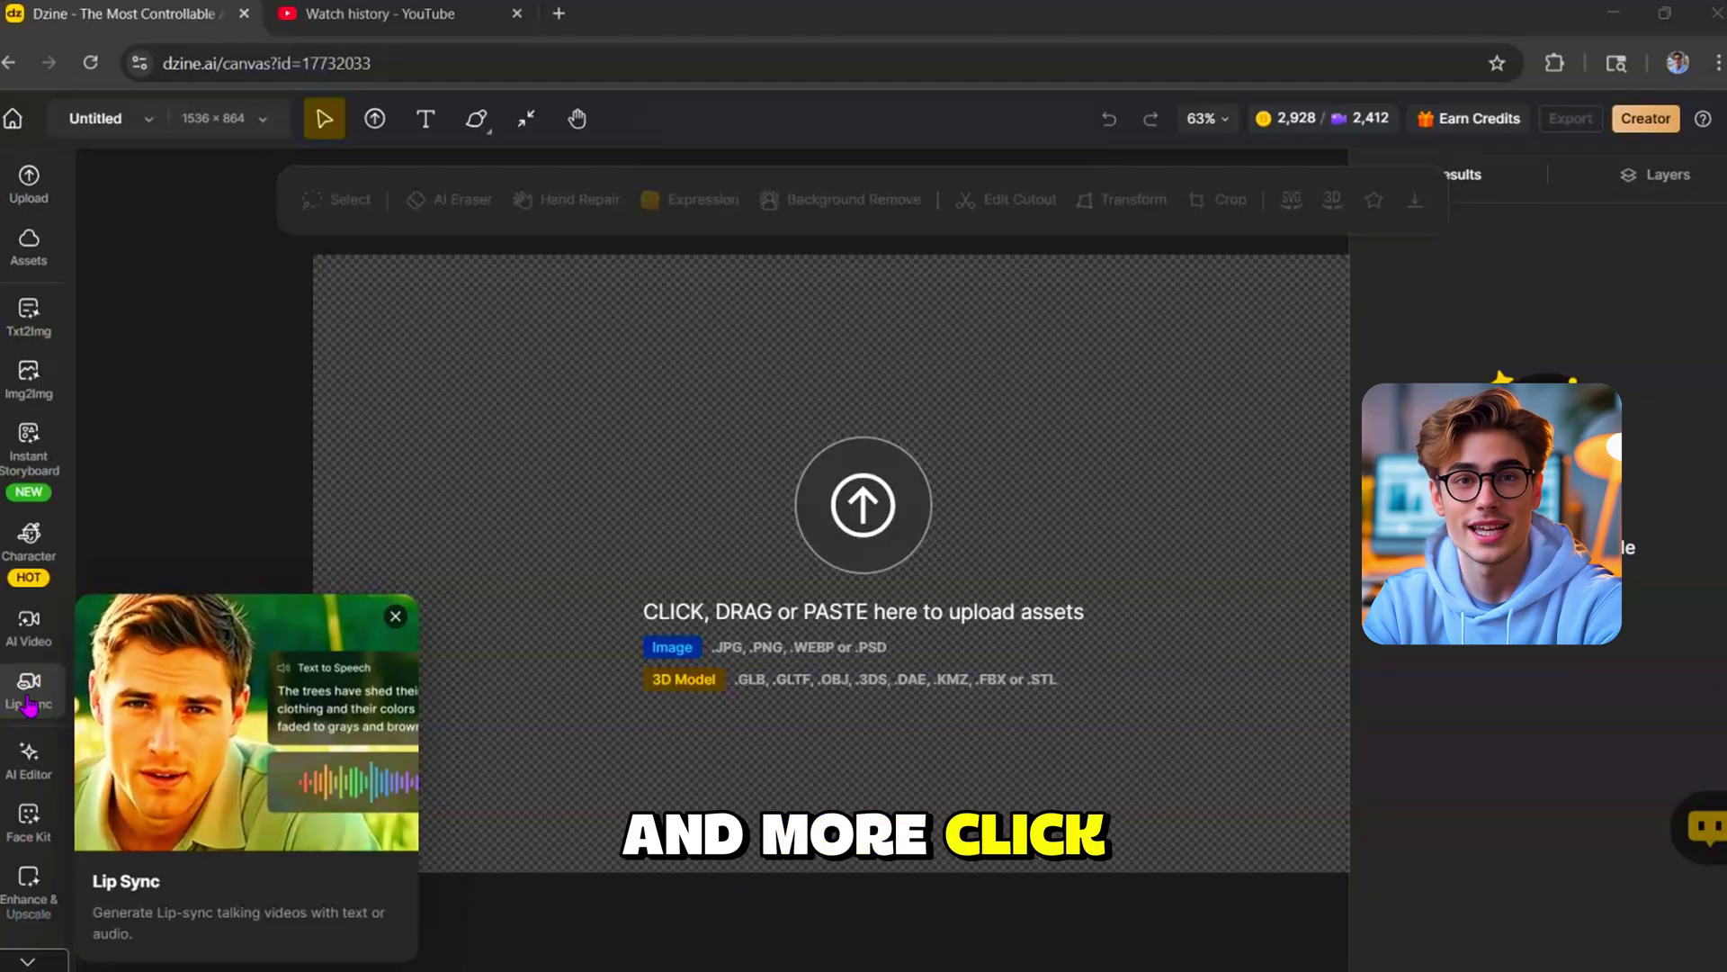
click(33, 586)
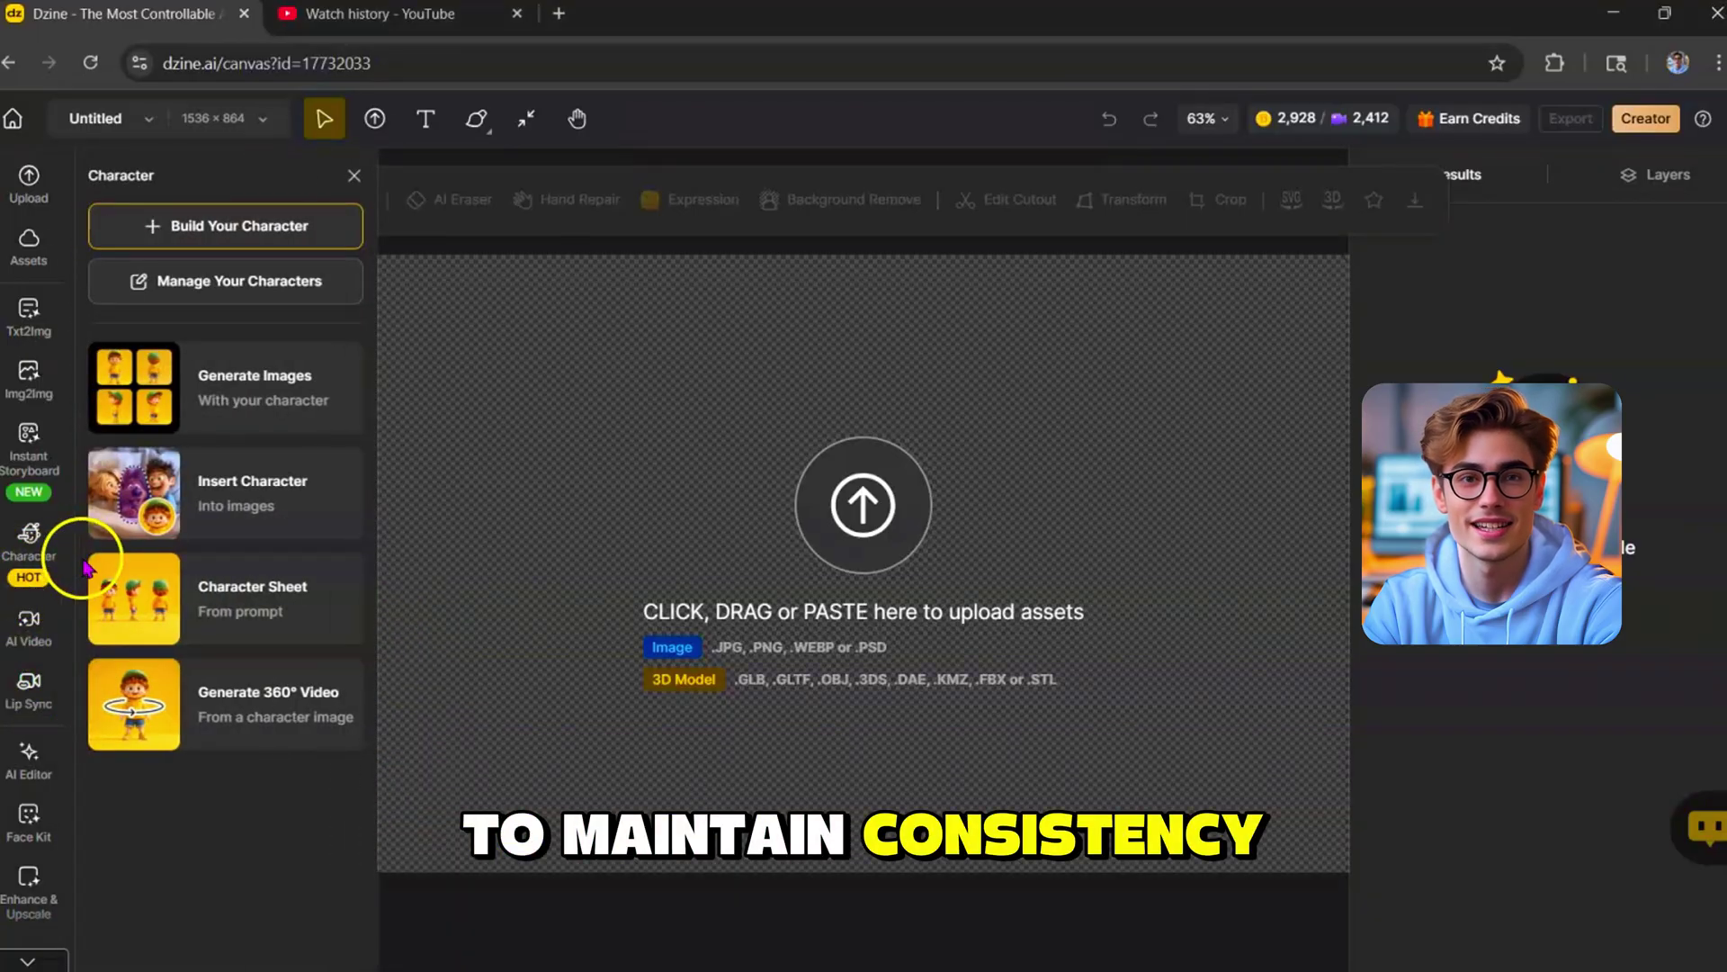
click(193, 597)
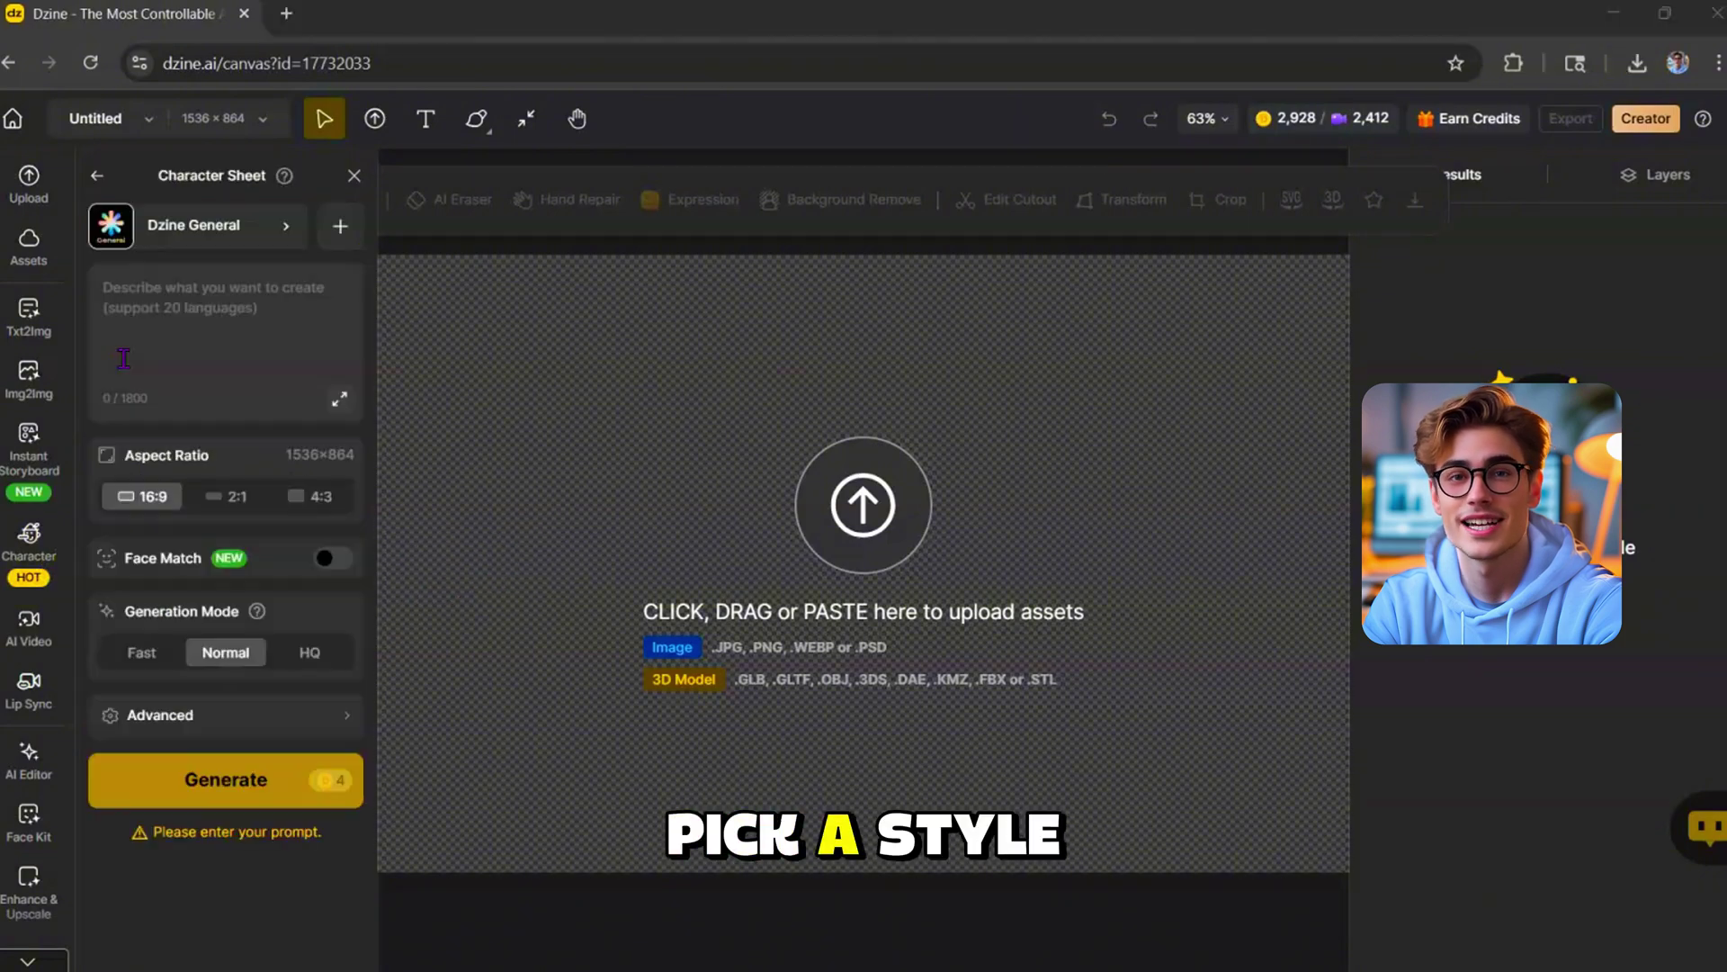
click(207, 241)
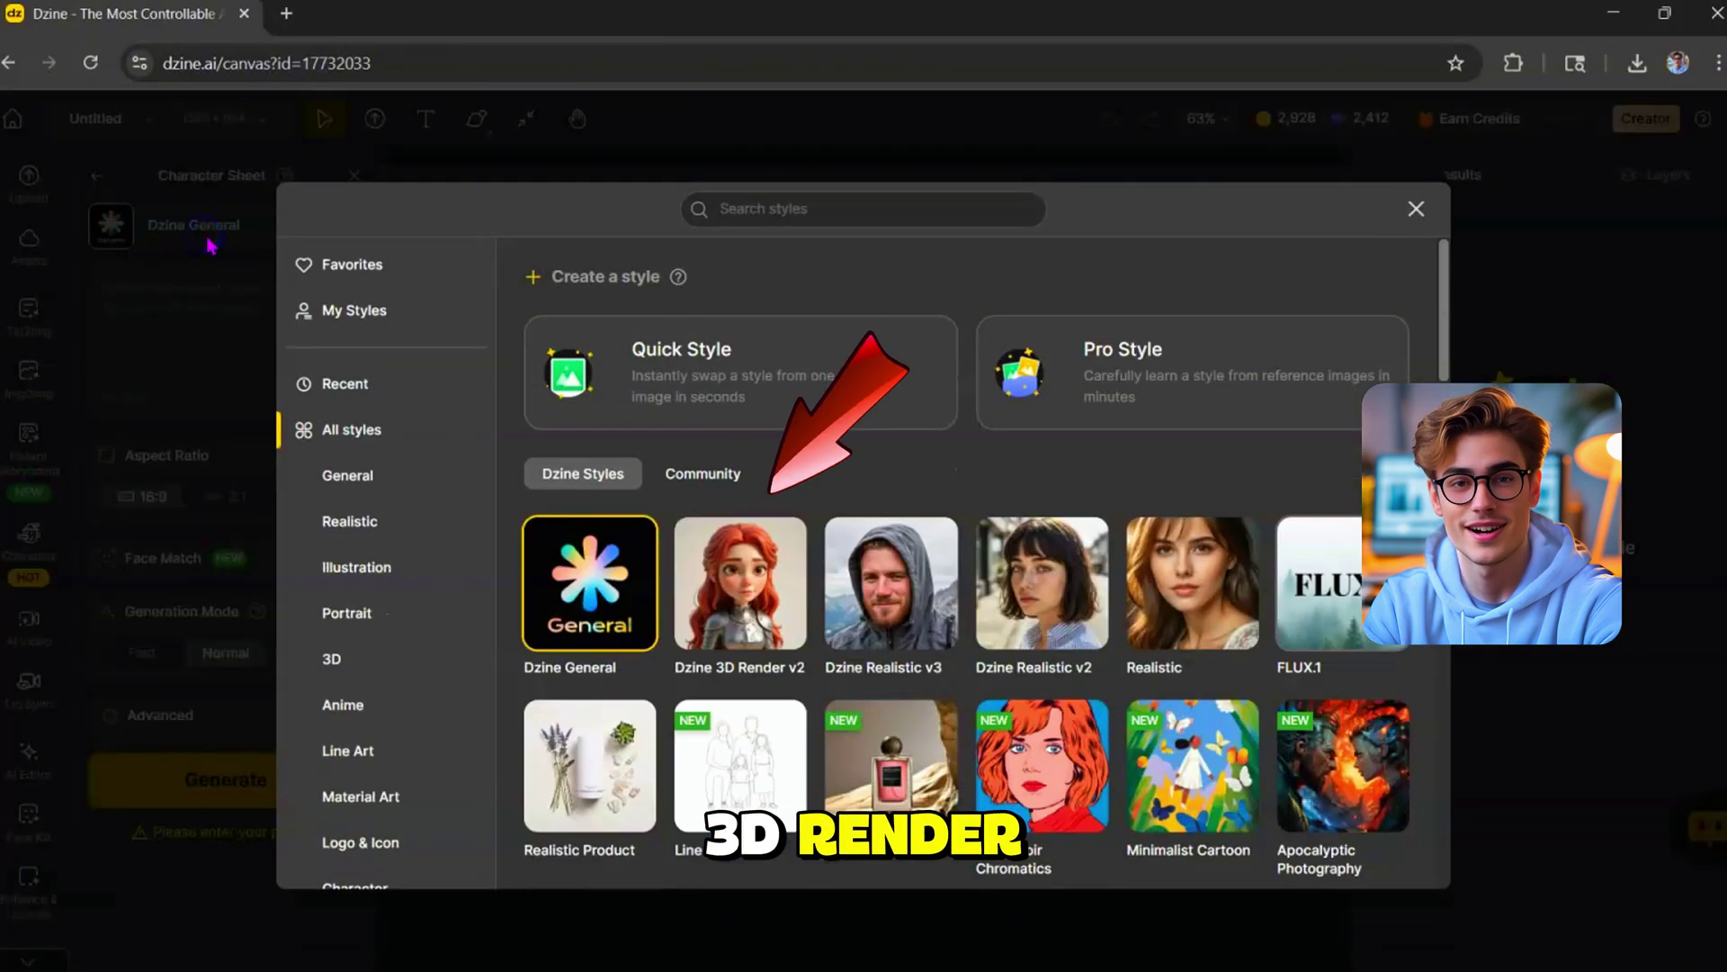
click(703, 575)
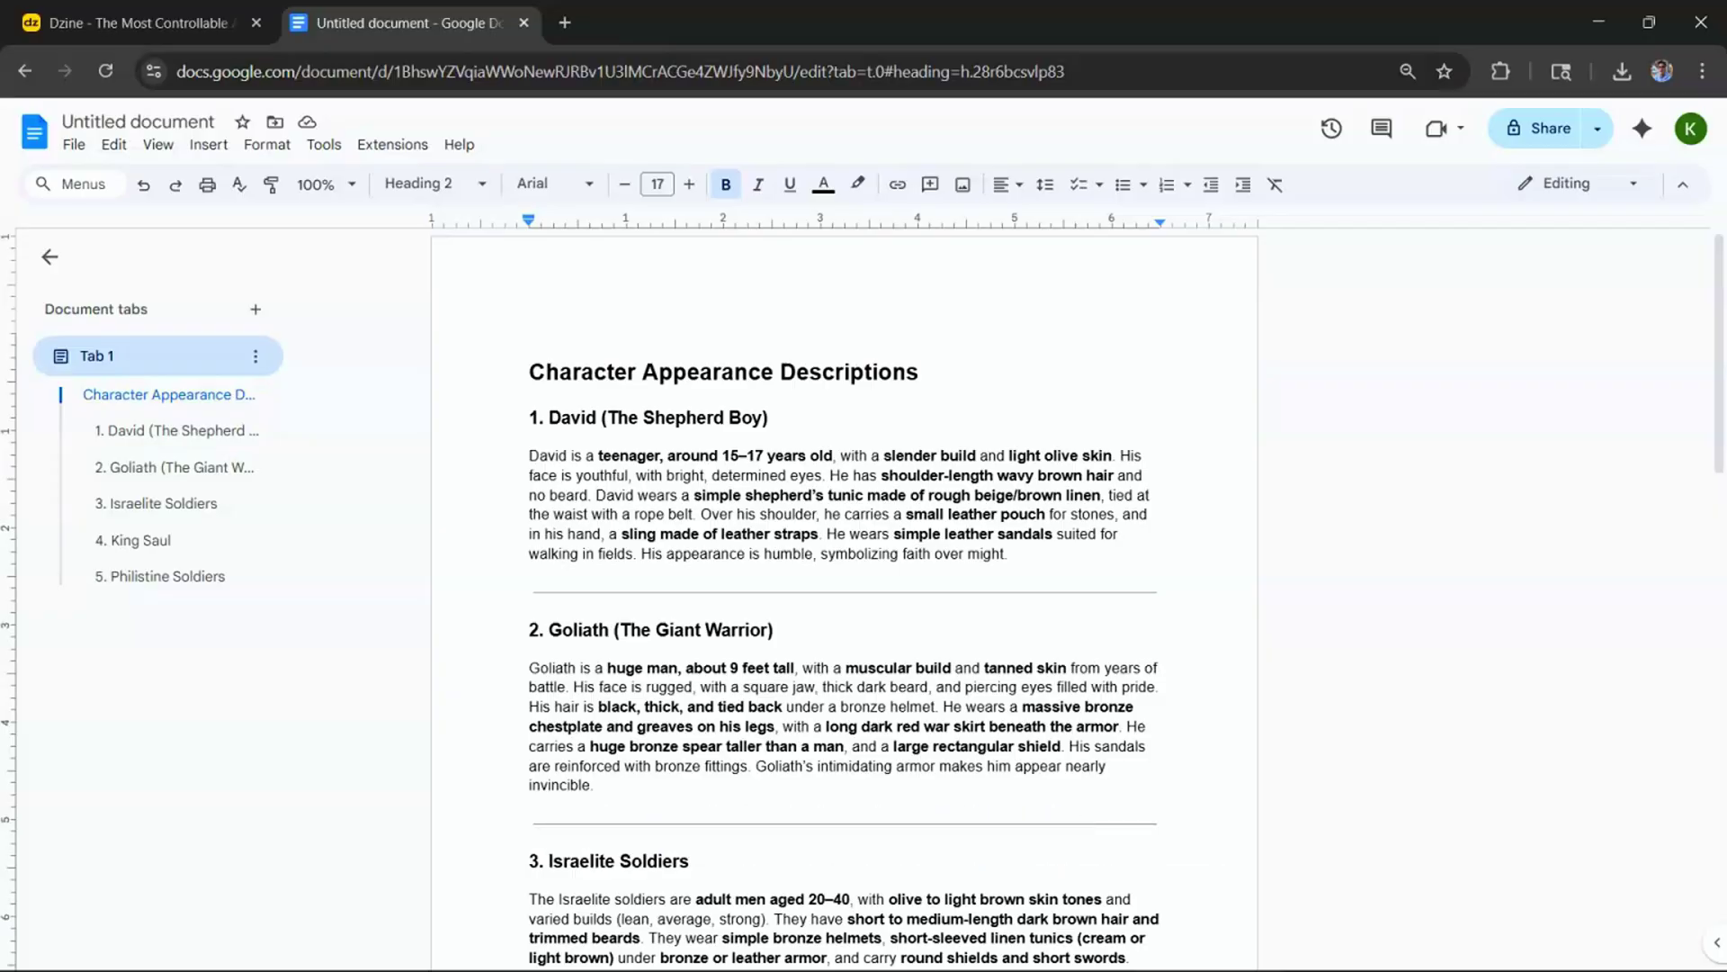
Copy David's appearance description from the Google Docs document into the Dzine character sheet prompt.
drag(528, 454, 1011, 556)
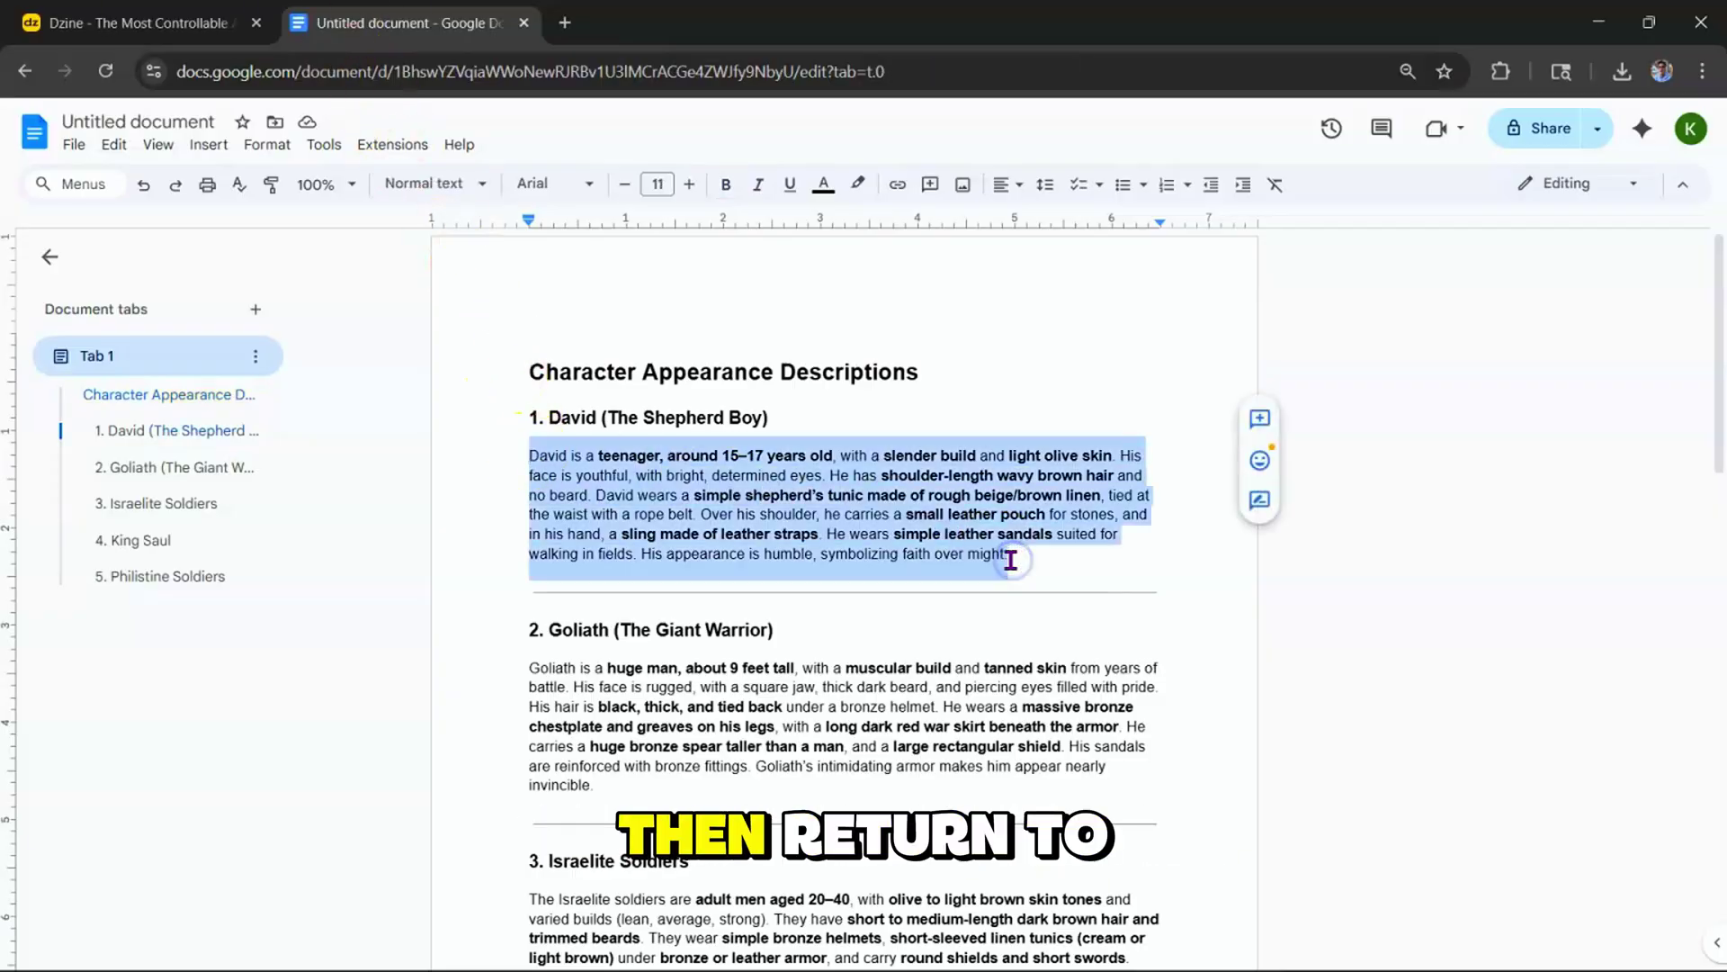
click(106, 35)
click(151, 306)
key(ctrl+v)
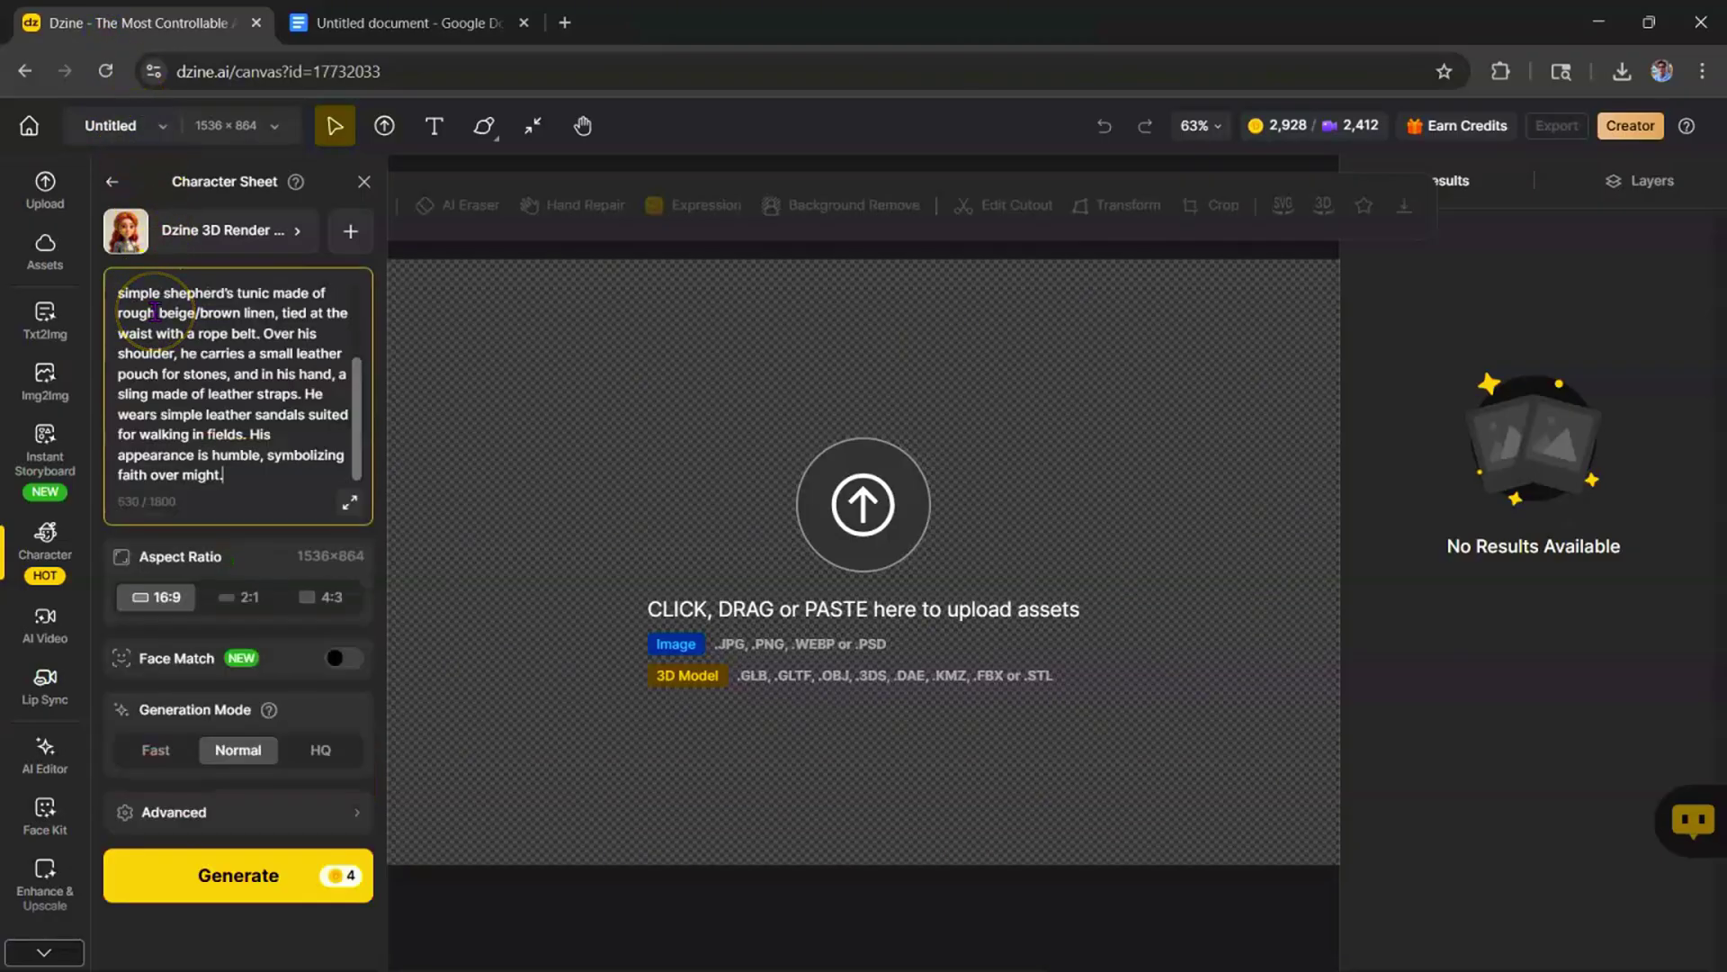
Generate David's character sheet at 16:9 in HQ mode, and generate another set of versions.
click(149, 599)
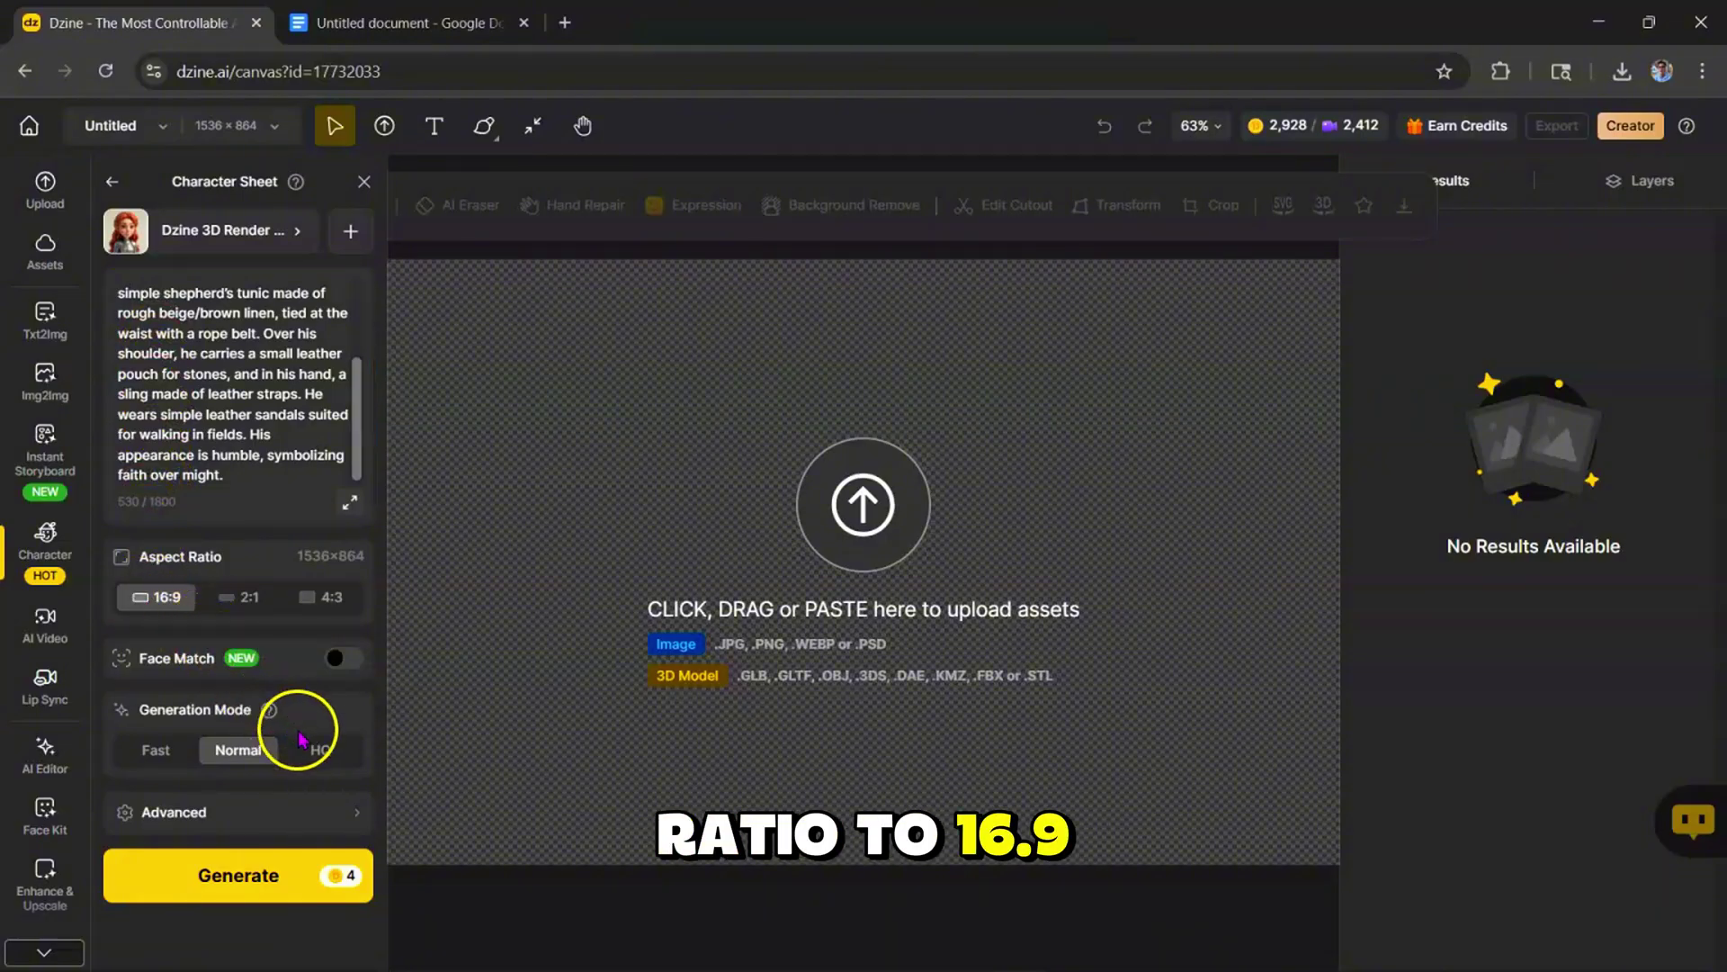
click(321, 752)
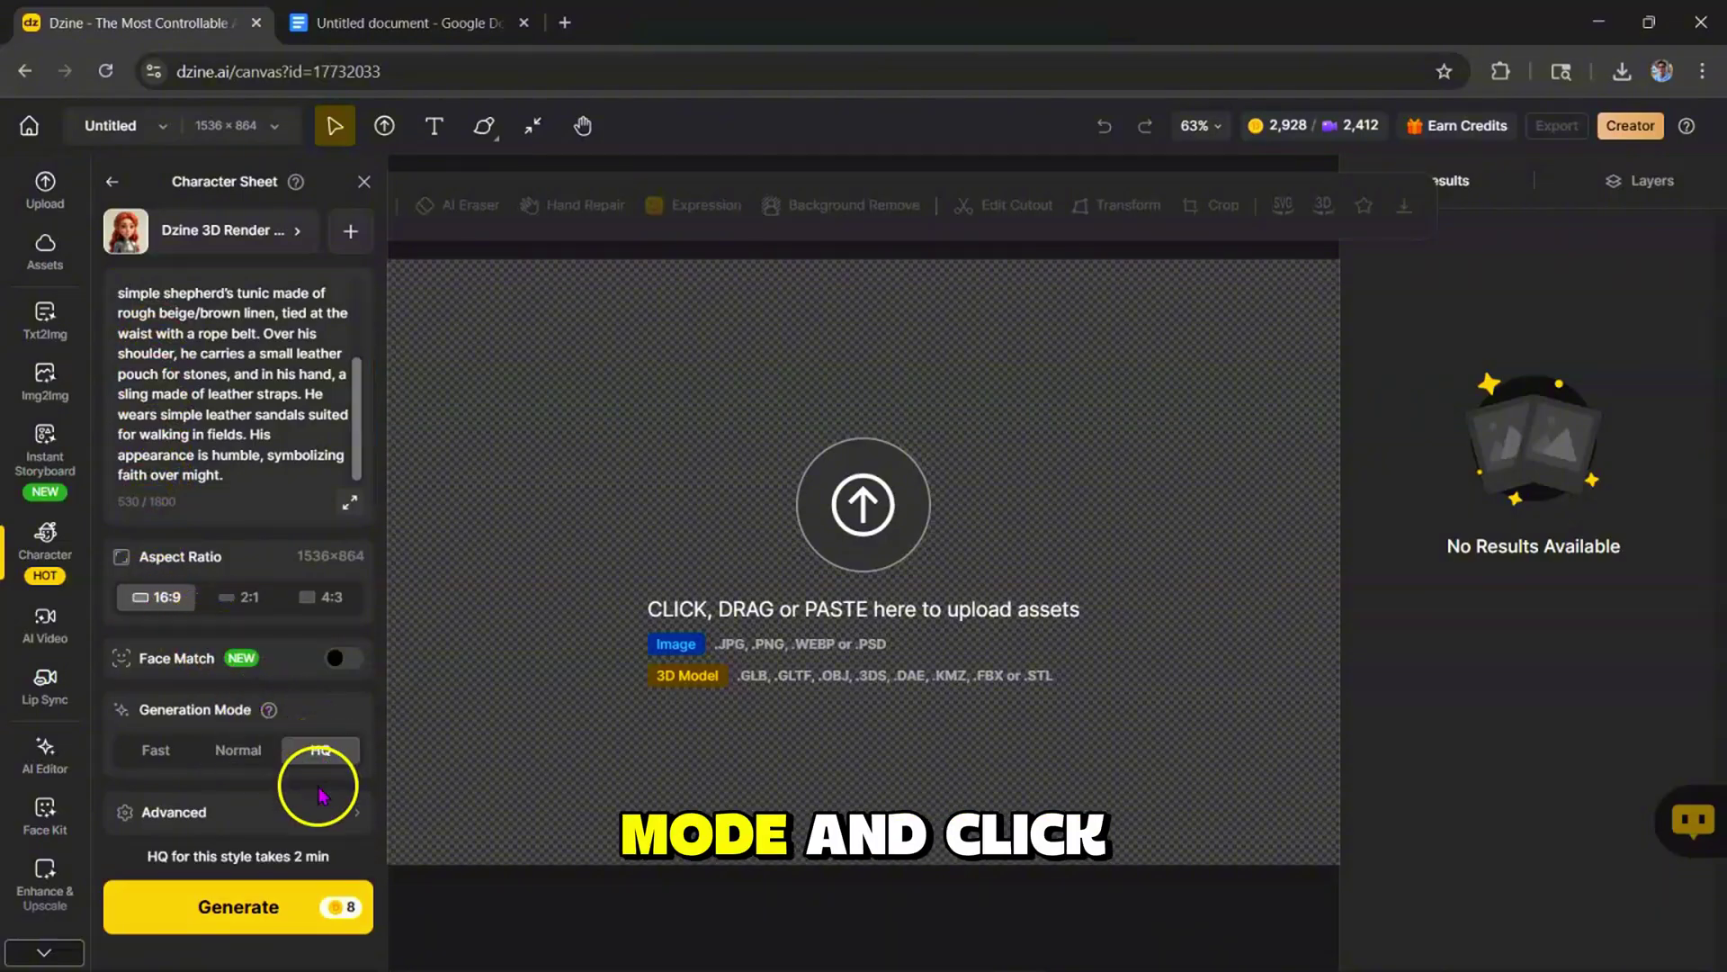
click(260, 899)
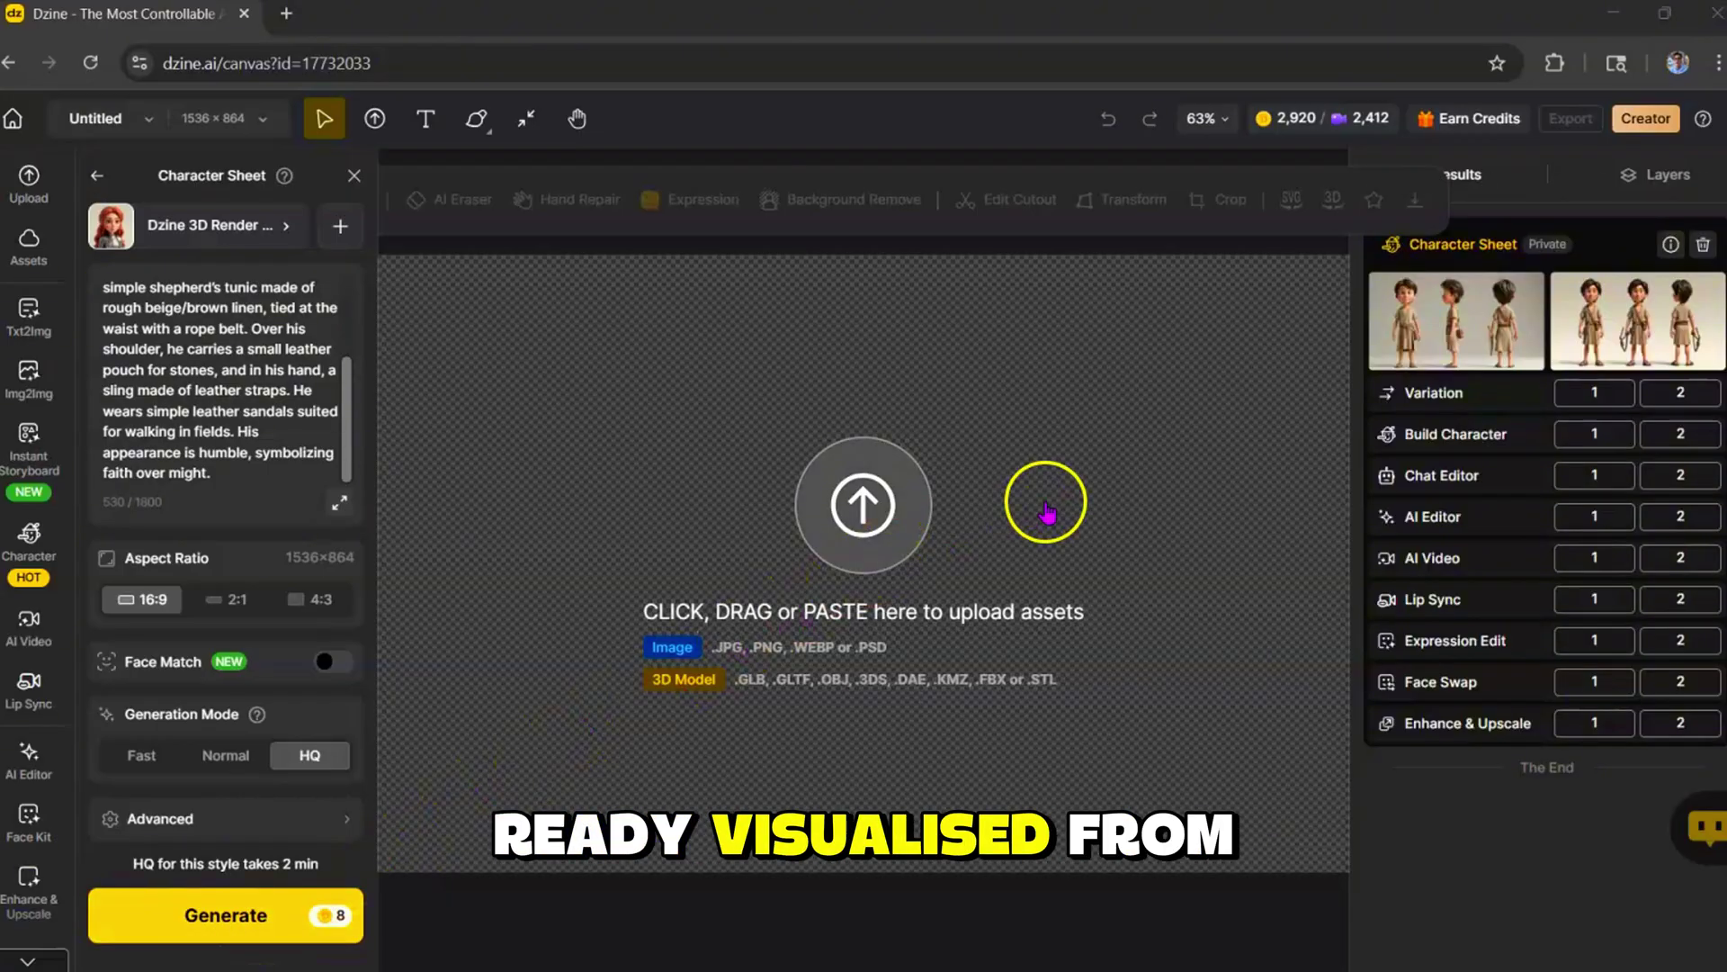
mouse_move(1444, 346)
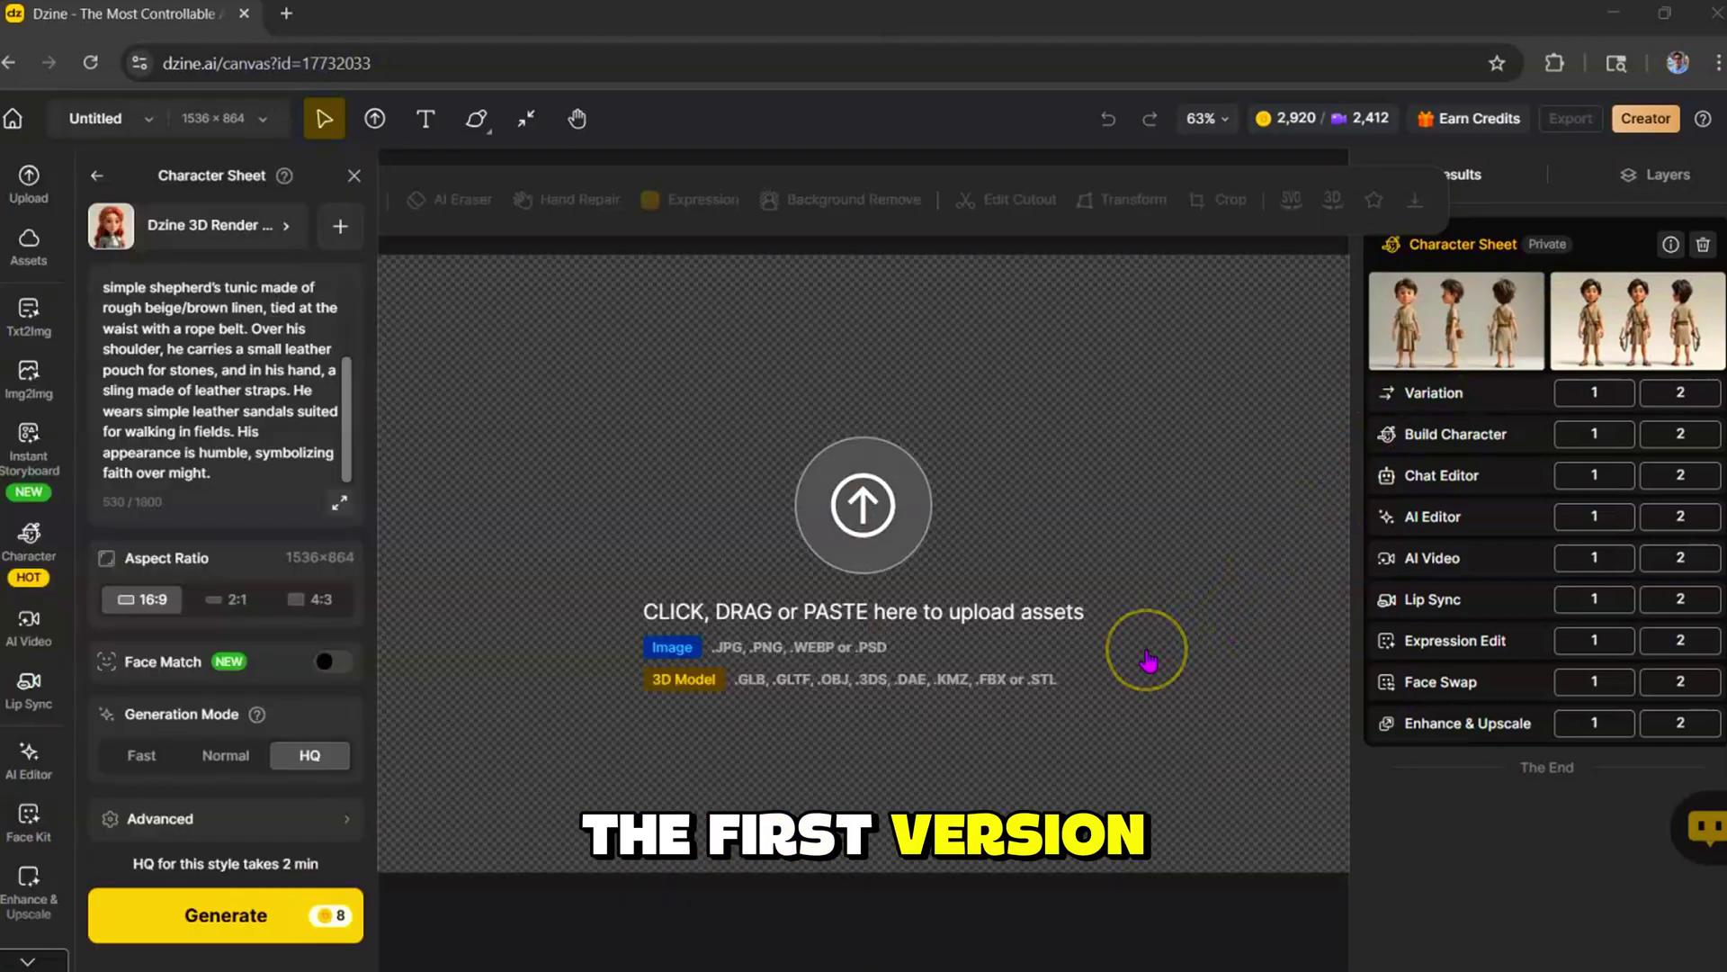
click(237, 924)
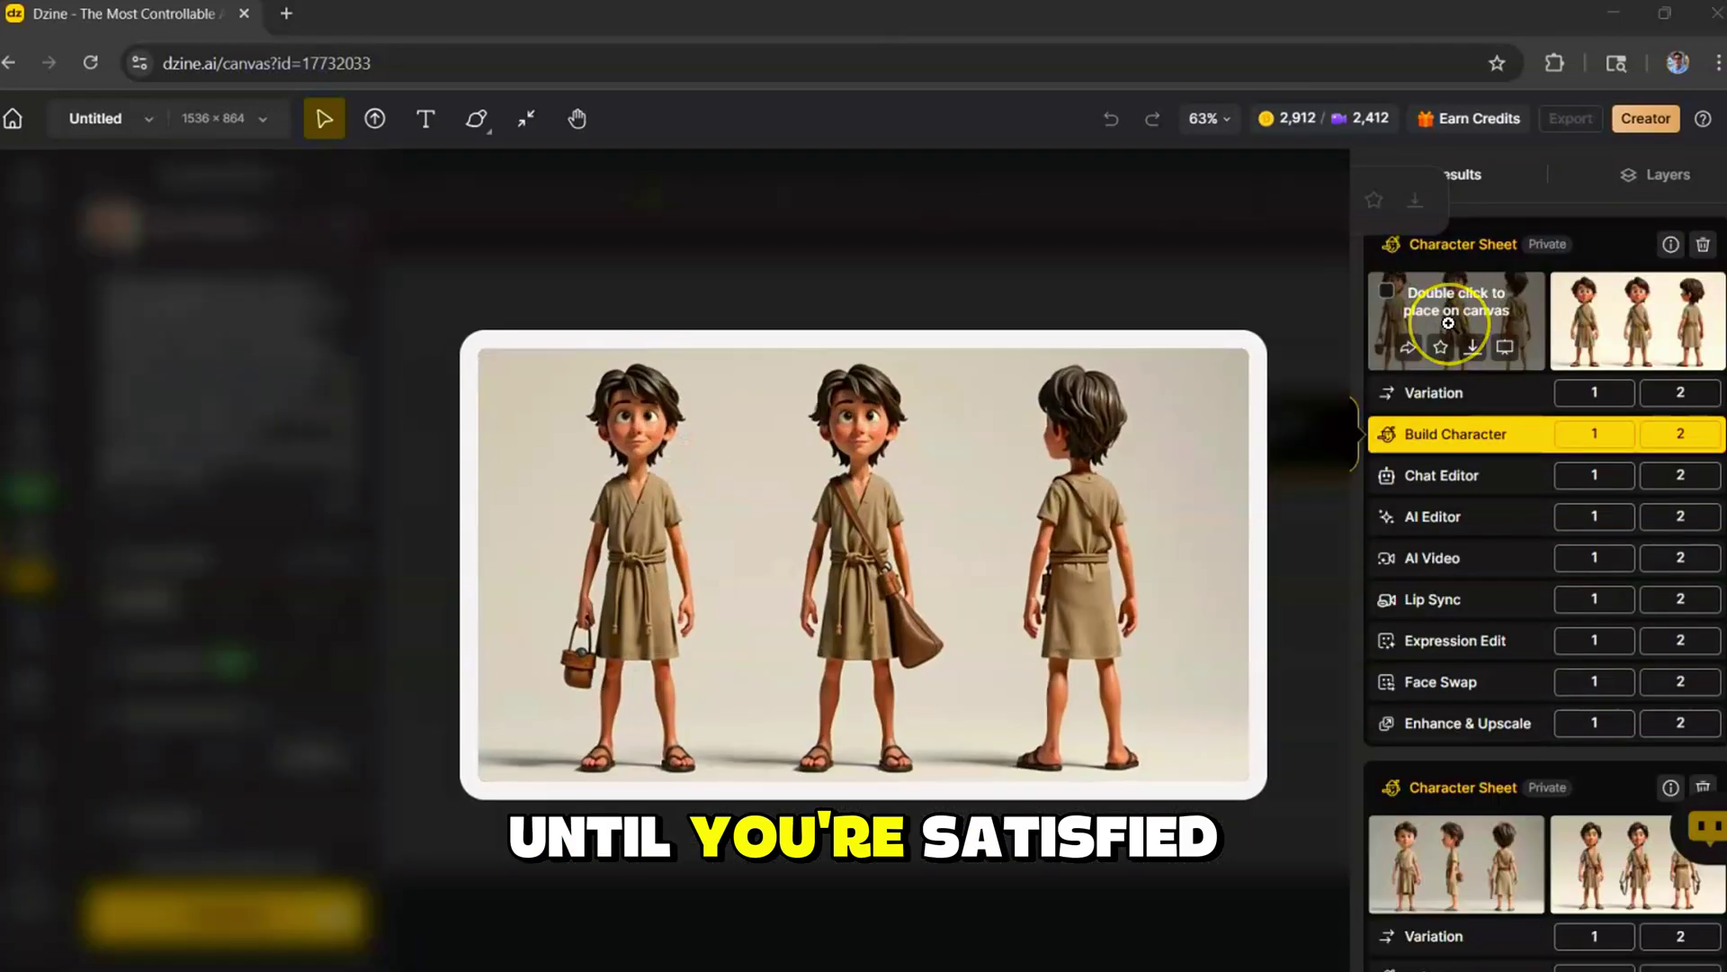
Build a character from the second image of the newest sheet, name it David and start its training.
click(1568, 291)
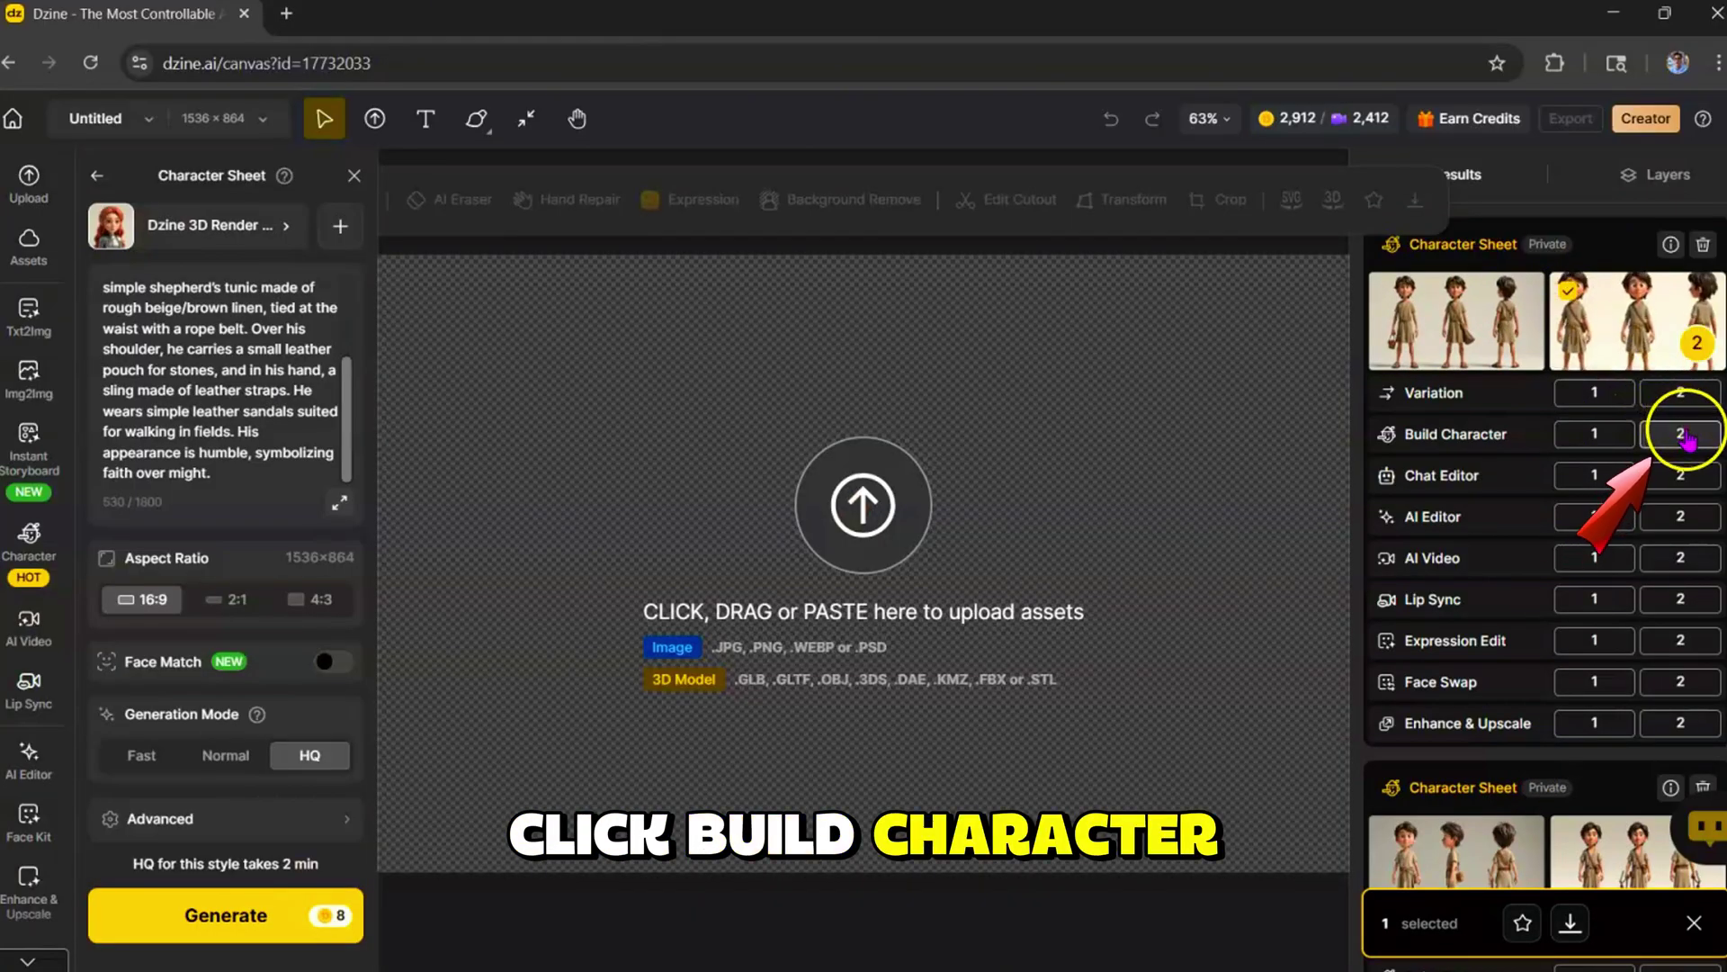
click(1685, 438)
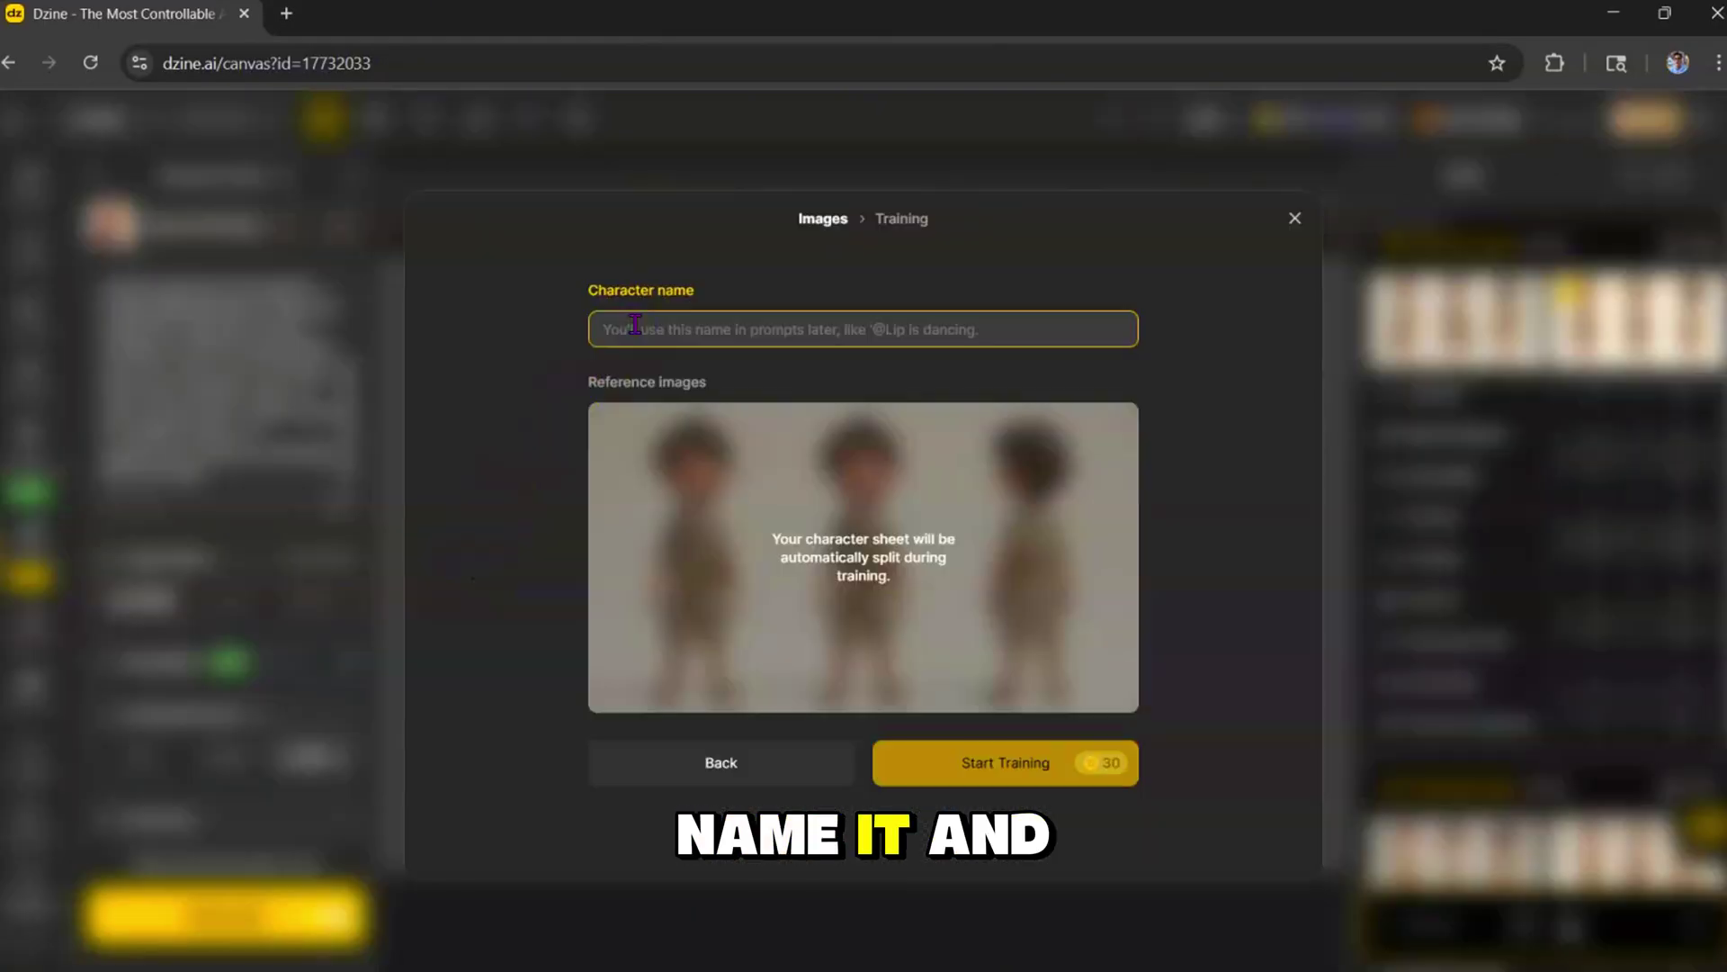
click(635, 328)
text(David)
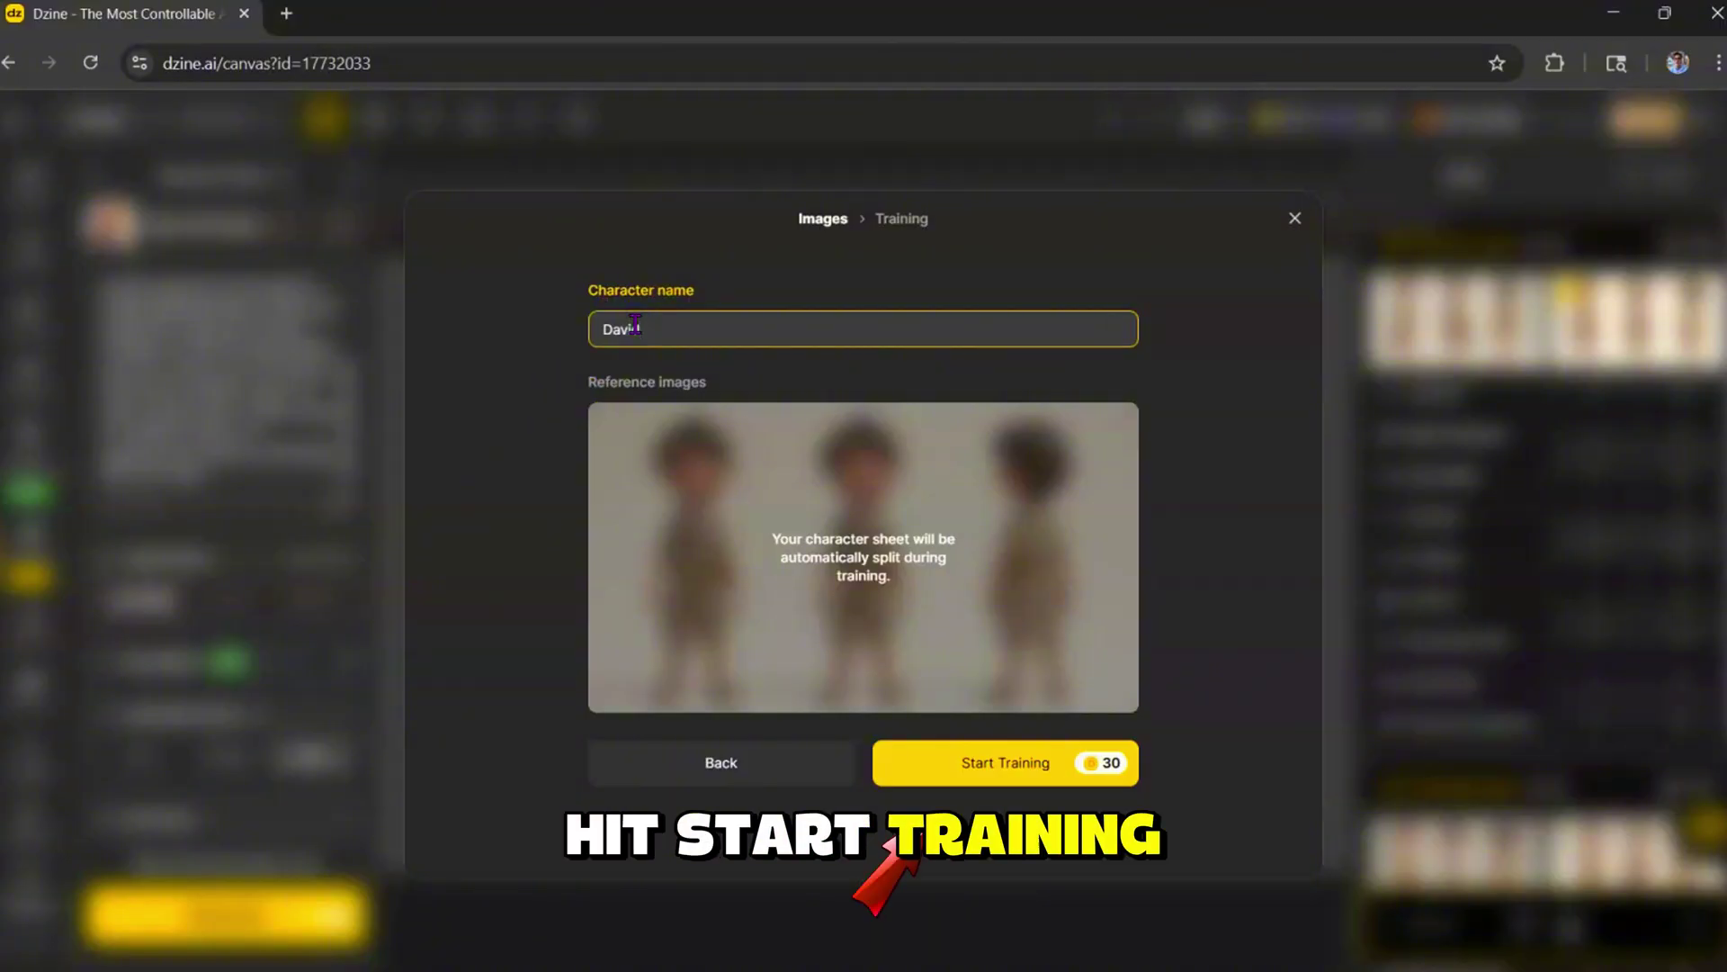
click(995, 768)
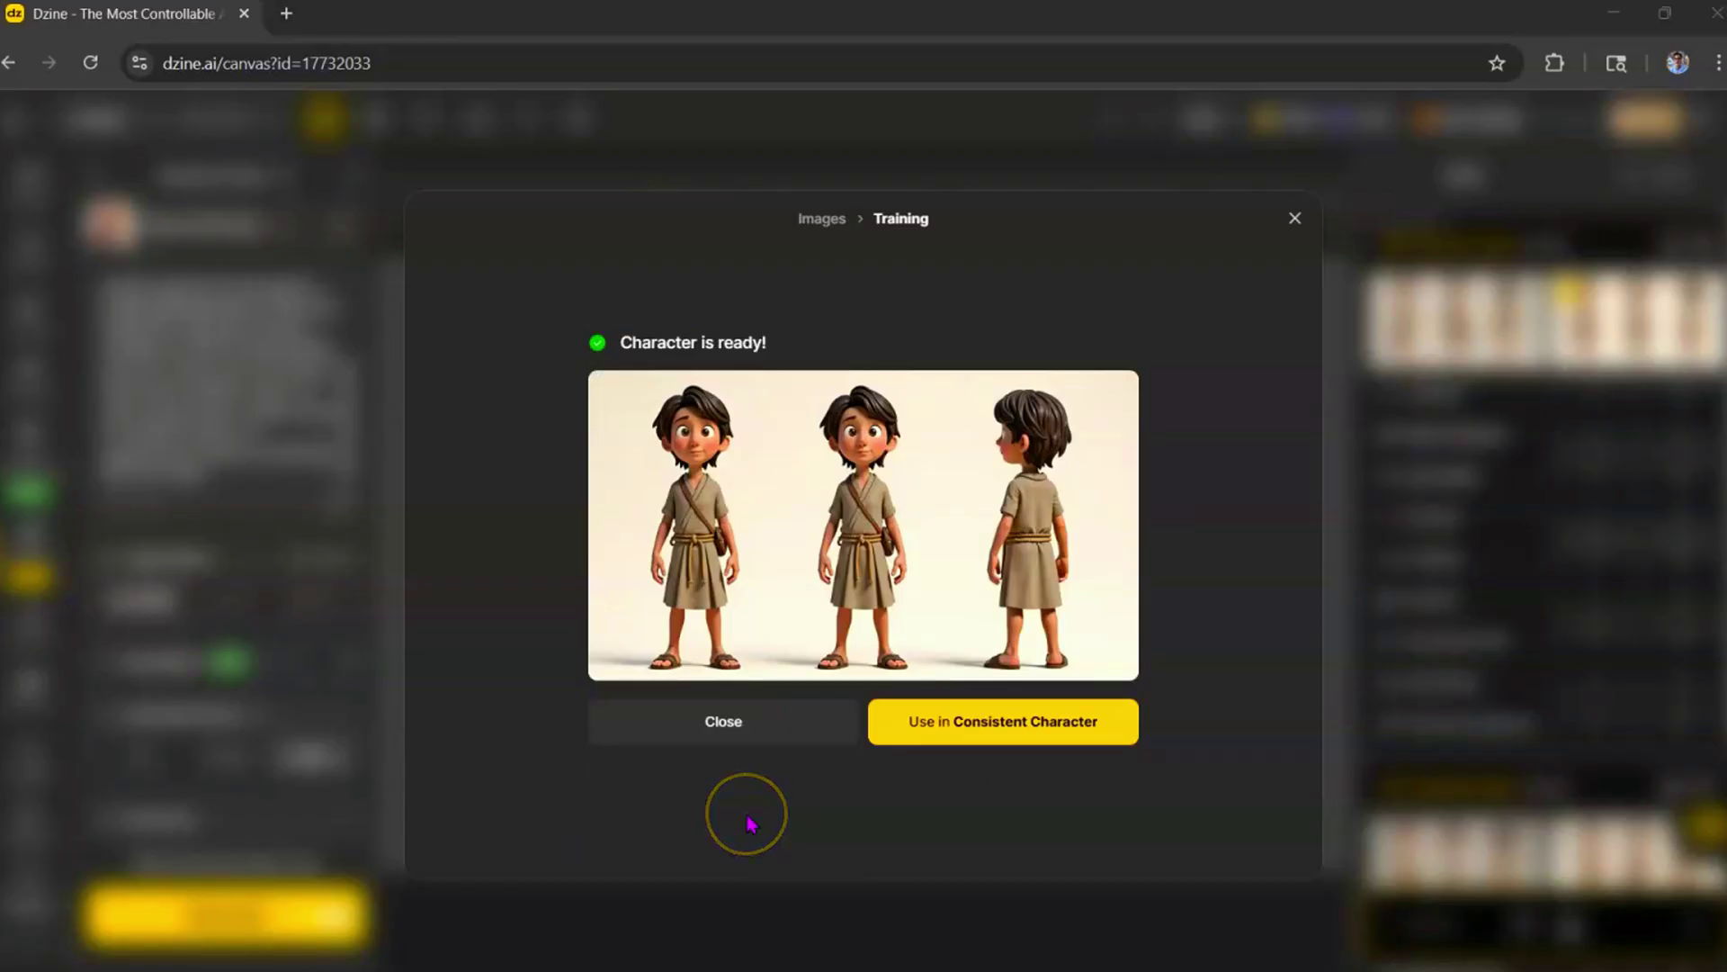
Use David in Consistent Character and begin building another character in Training Mode, starting with a description.
click(944, 725)
click(213, 262)
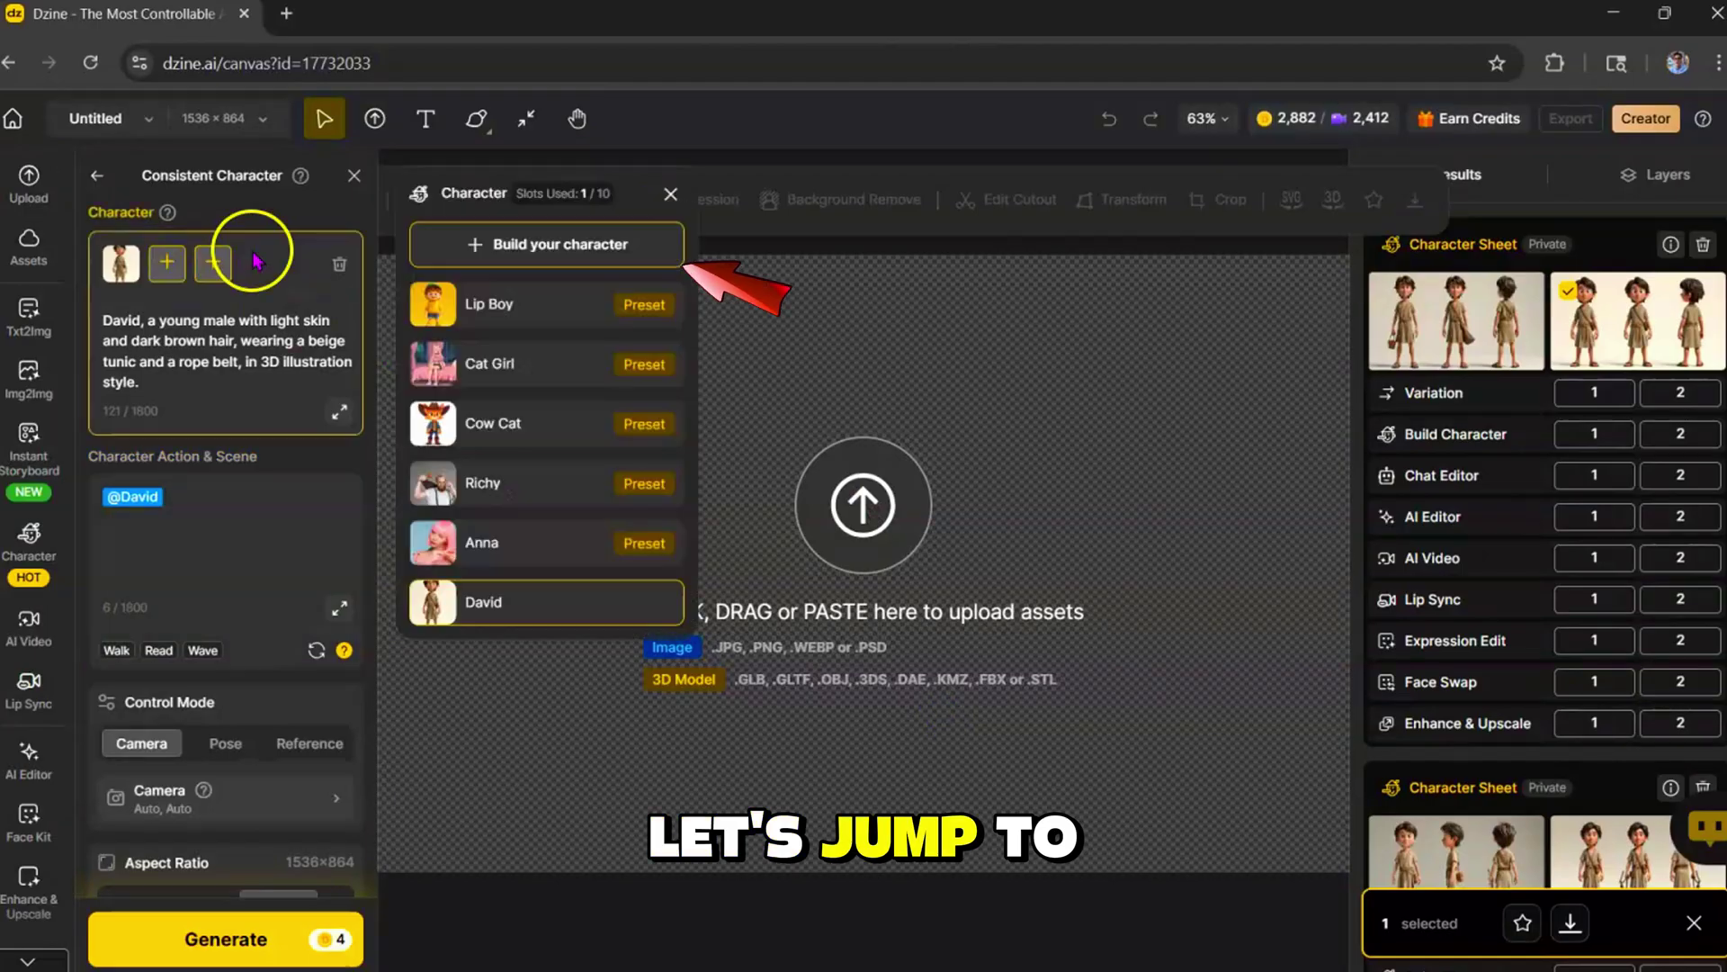
click(496, 250)
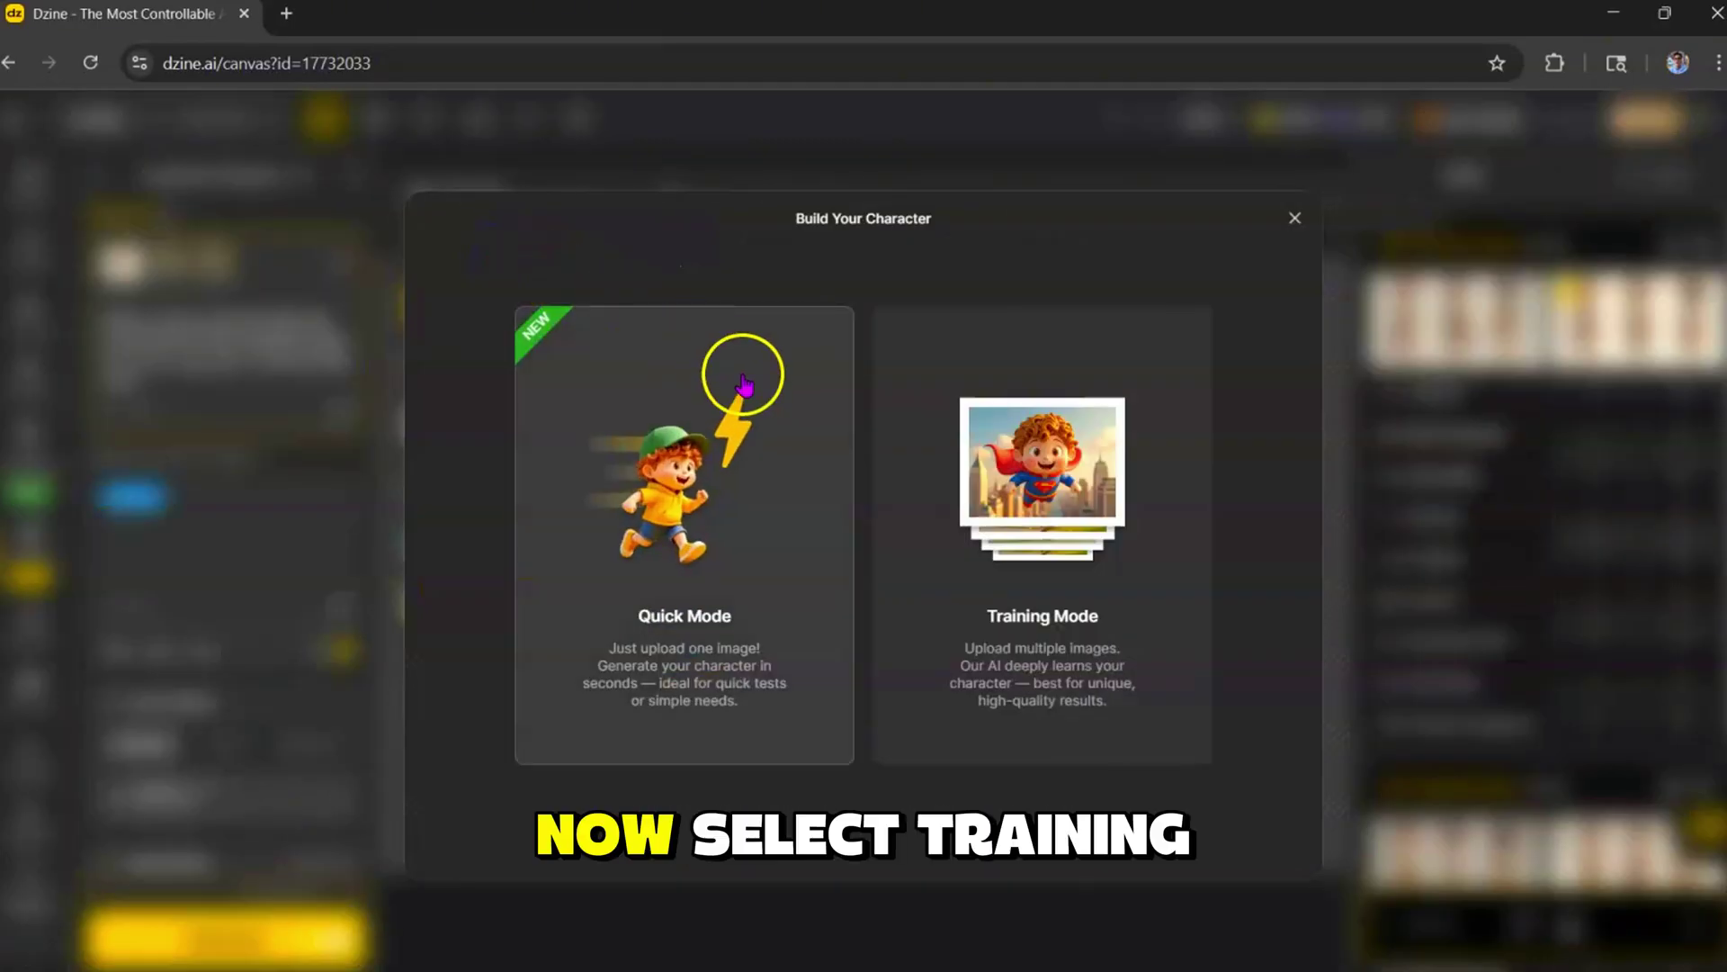
click(1018, 541)
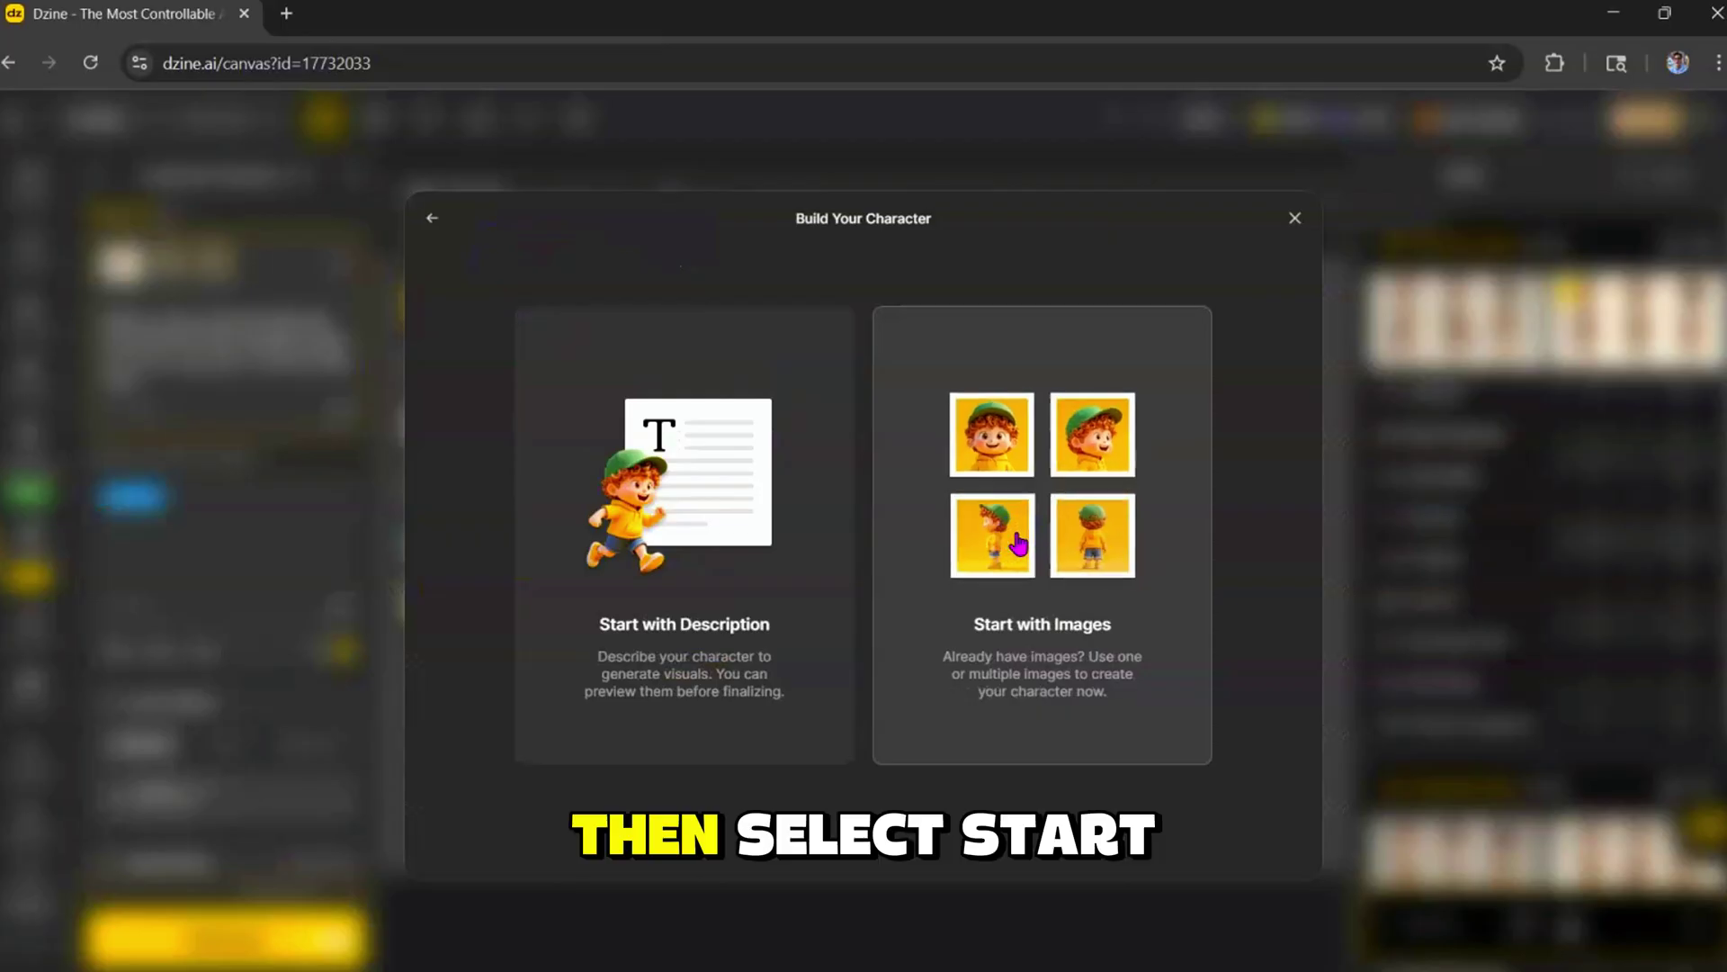
click(723, 592)
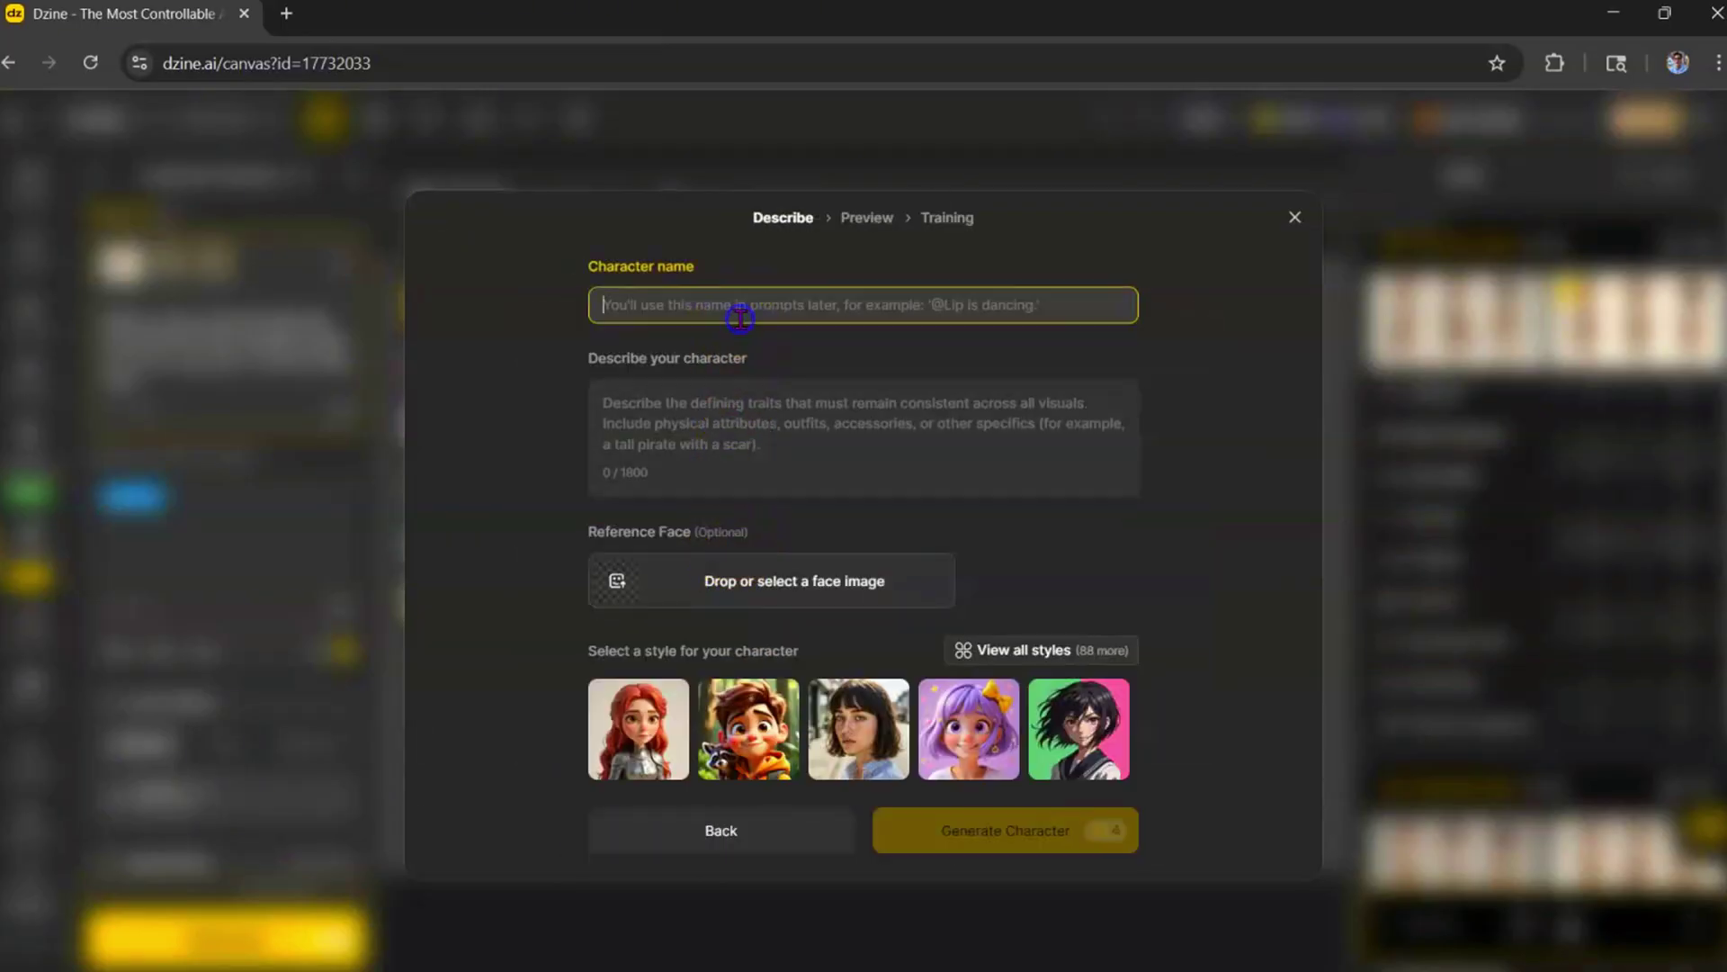
Name the character Goliath, paste his appearance description, choose the red-haired 3D render style and generate the character.
text(Goliath)
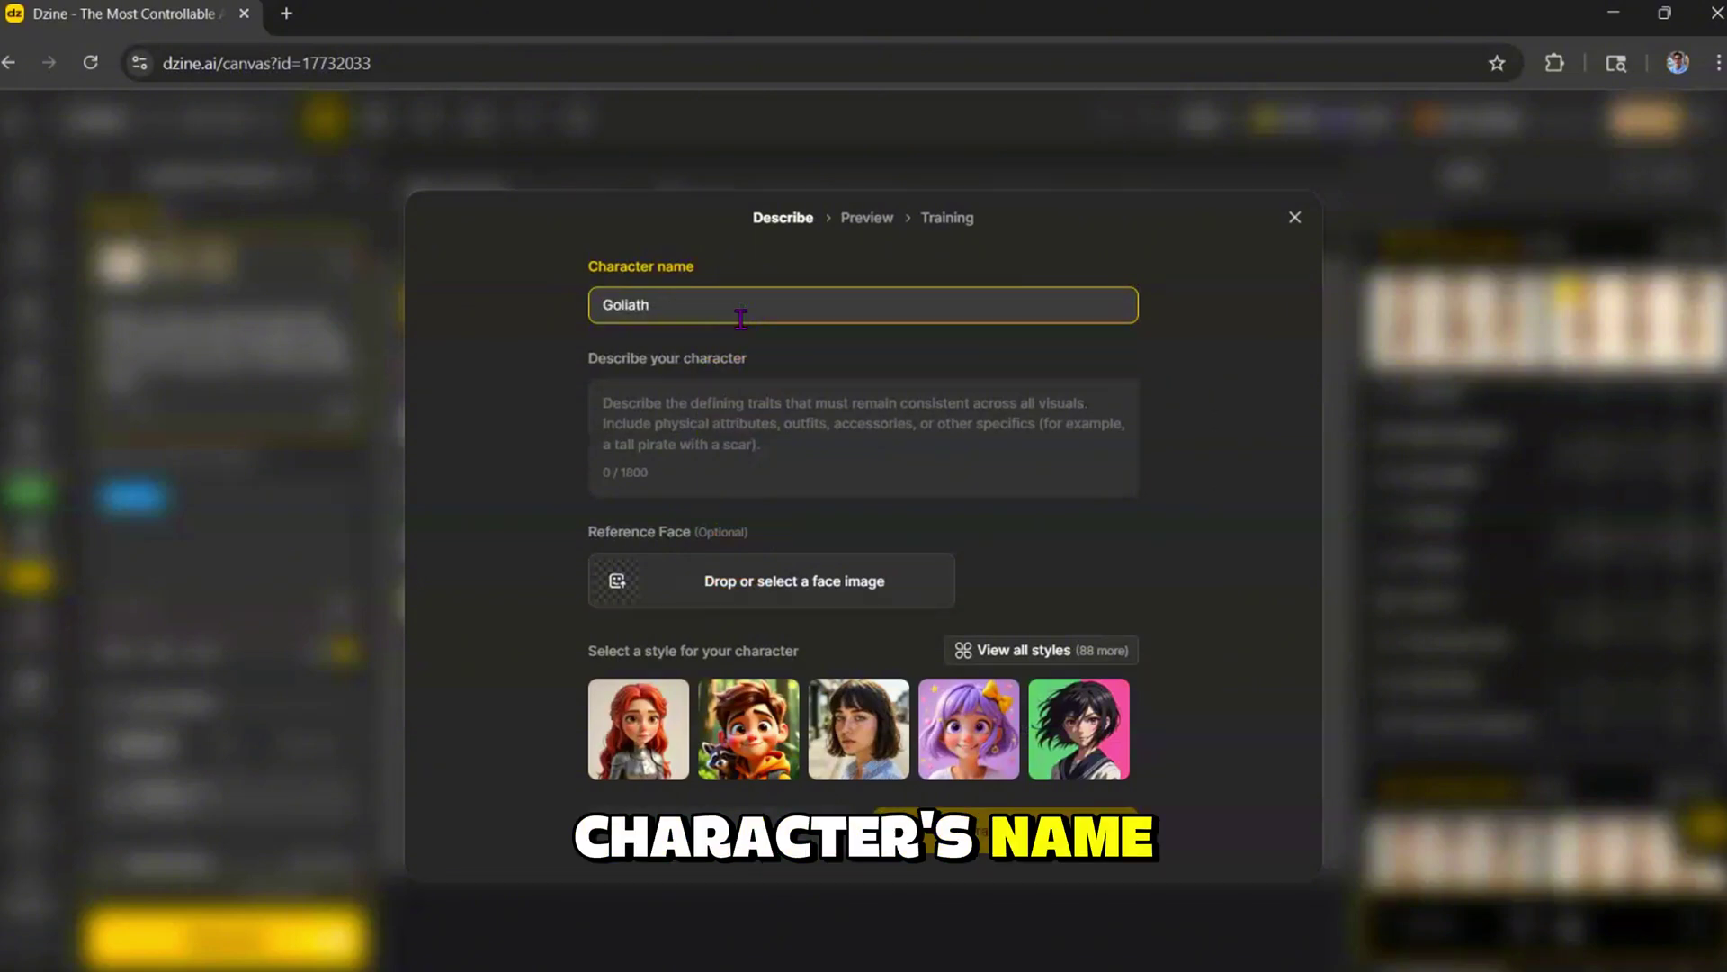
click(684, 432)
key(ctrl+v)
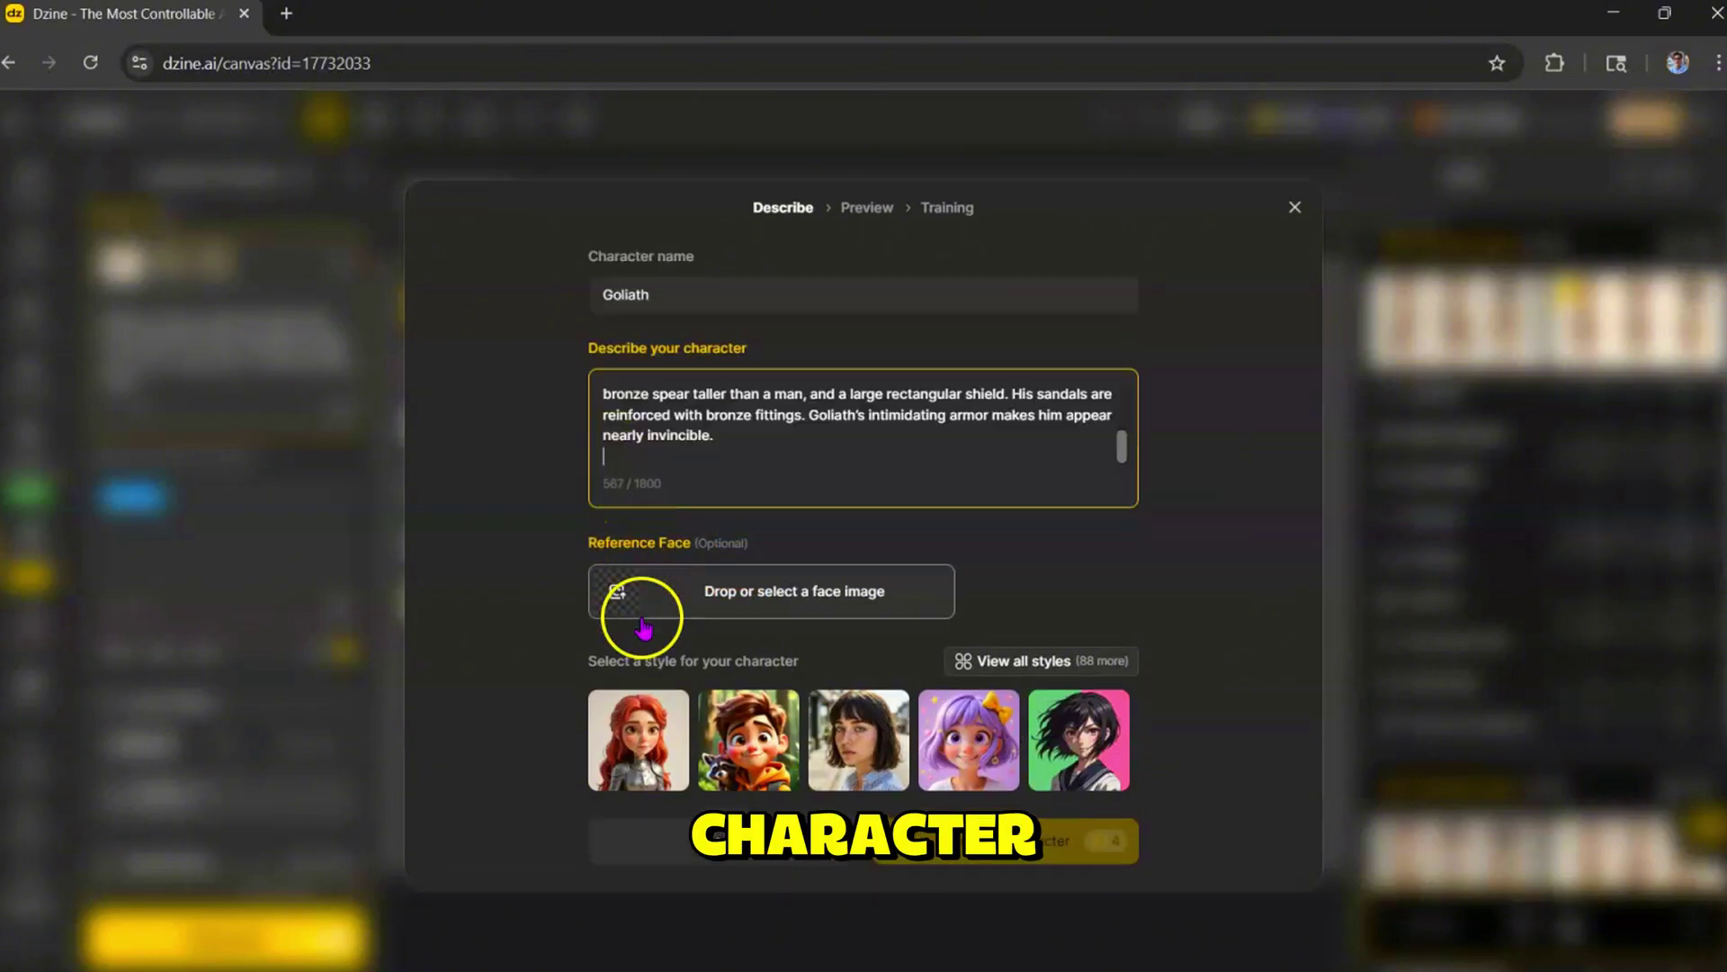
click(639, 733)
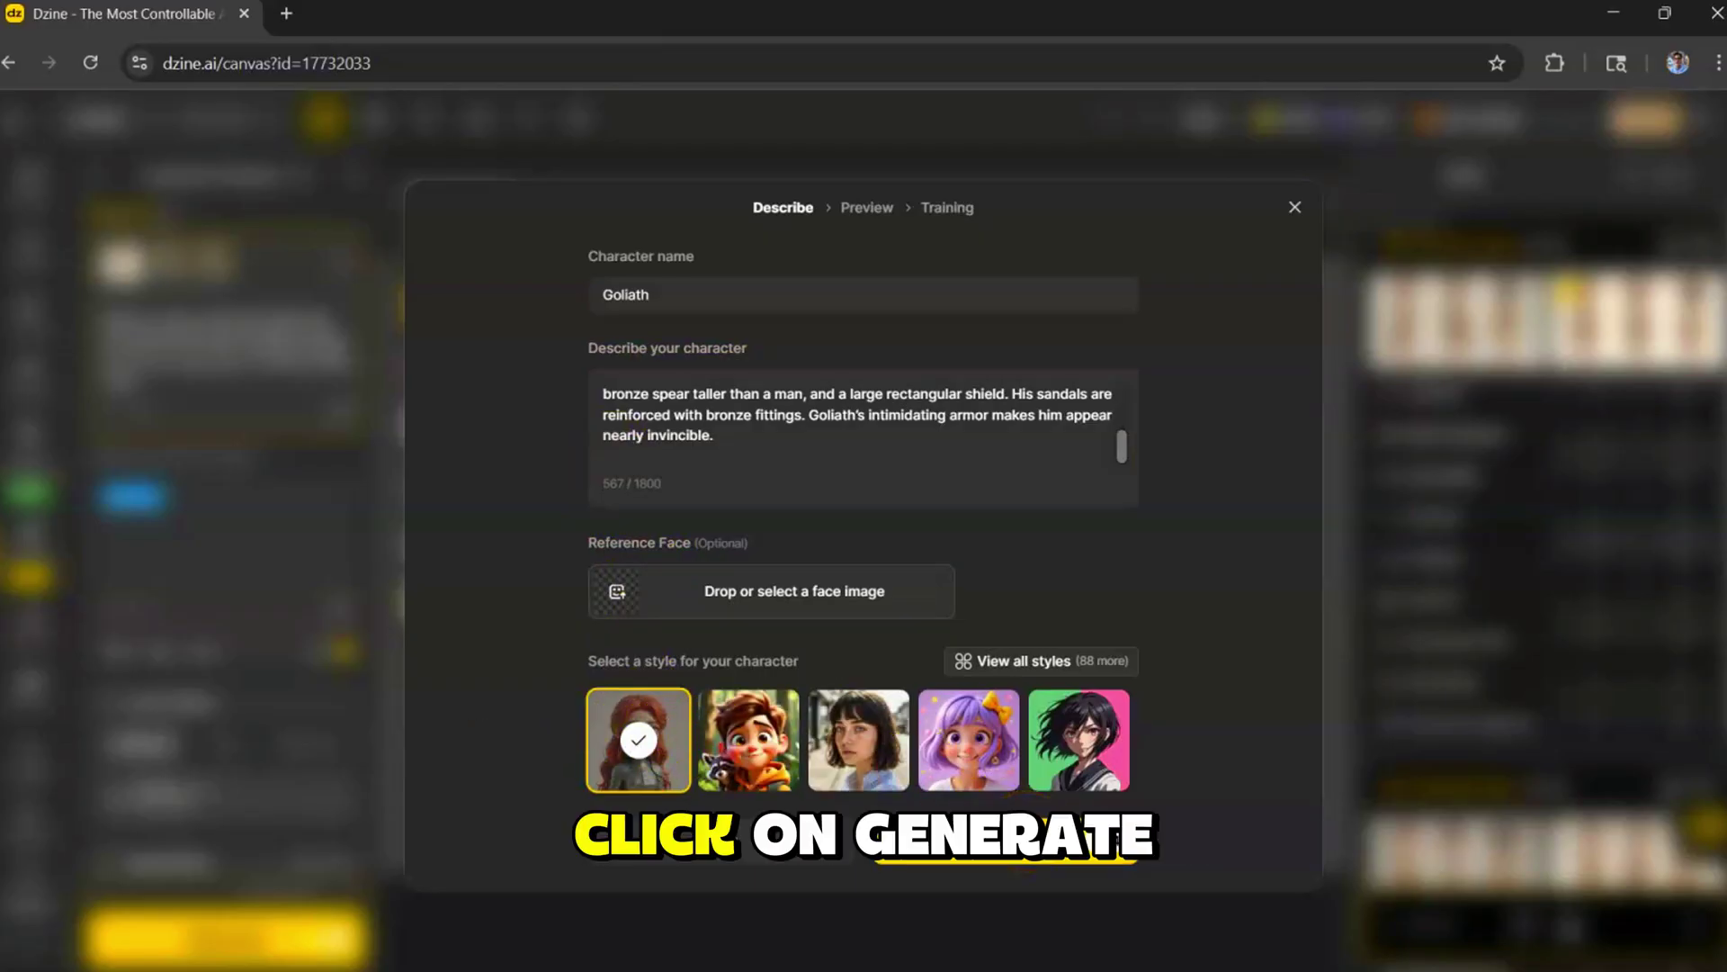
click(1027, 840)
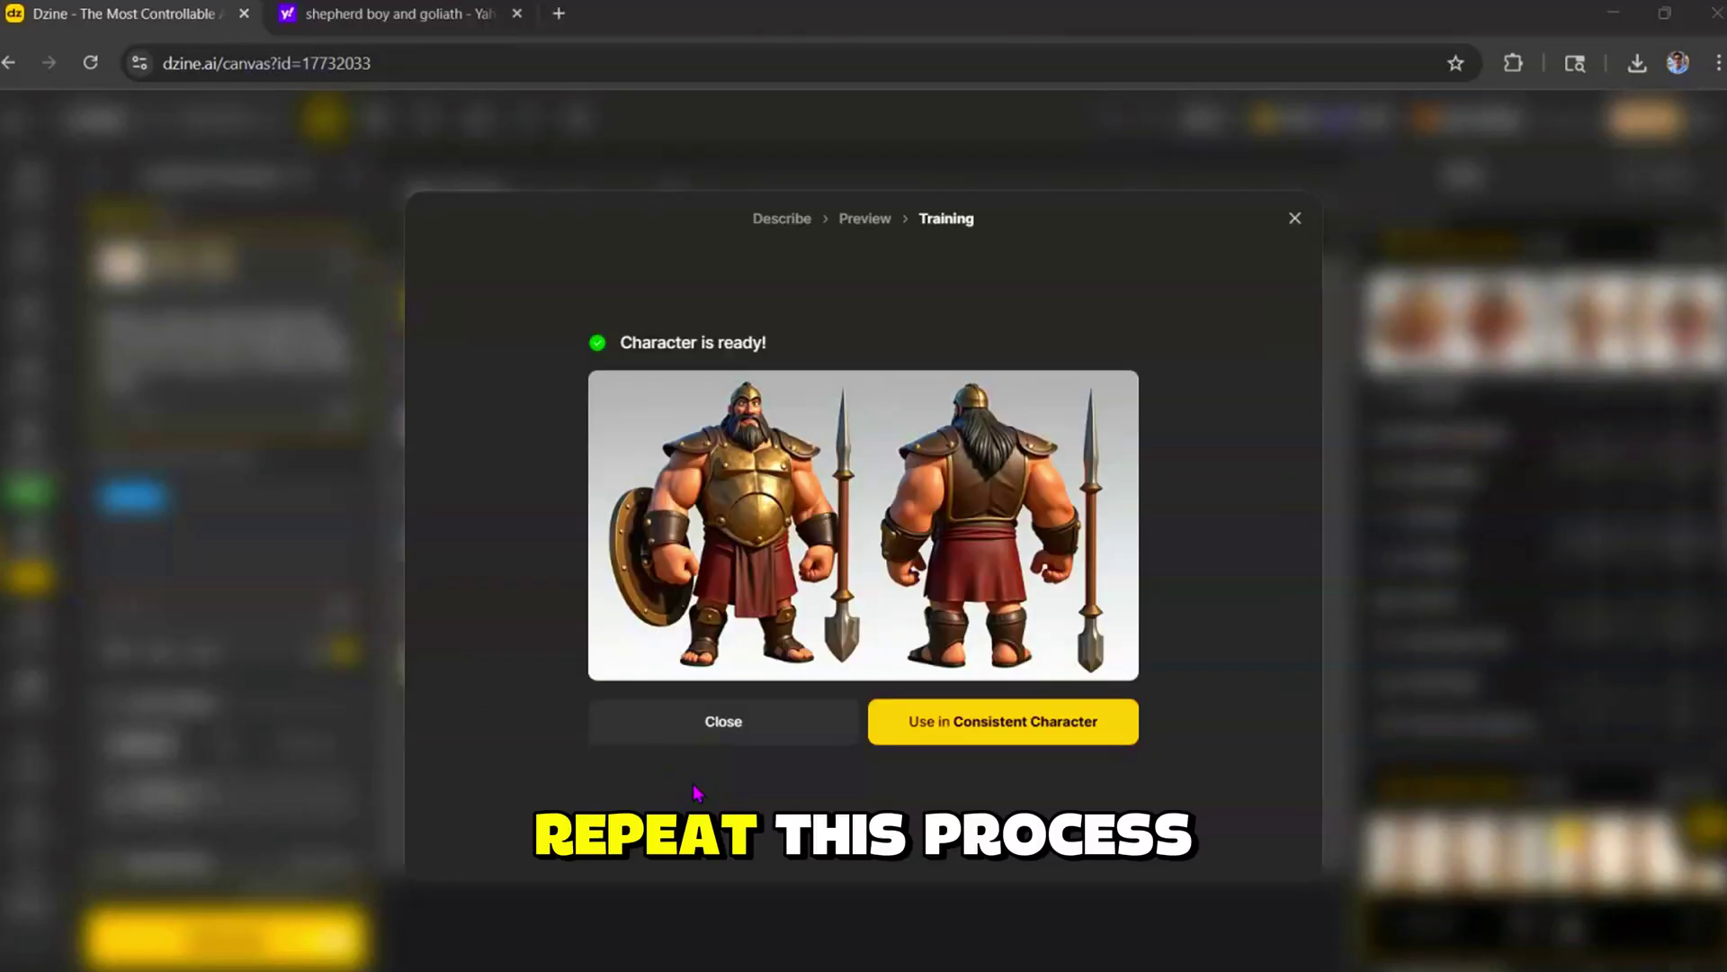
Use the trained characters in Consistent Character and paste the ChatGPT scene prompt about the Israelite soldiers and King Saul as the action and scene.
click(1020, 727)
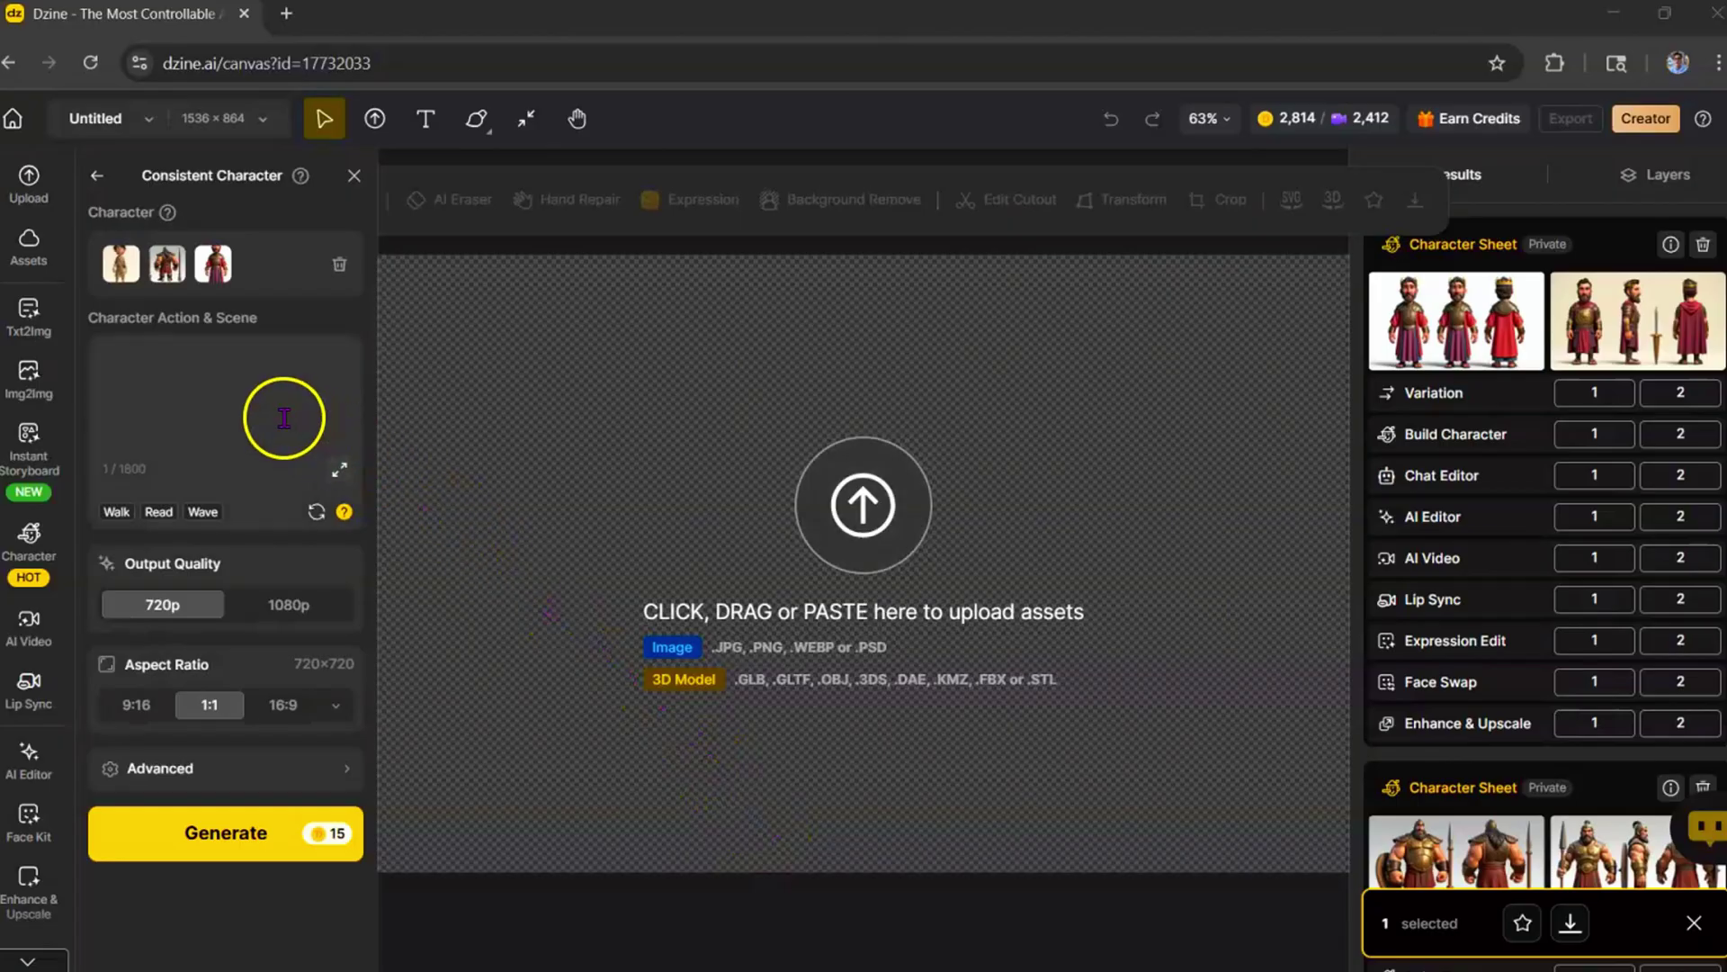
click(264, 411)
click(264, 411)
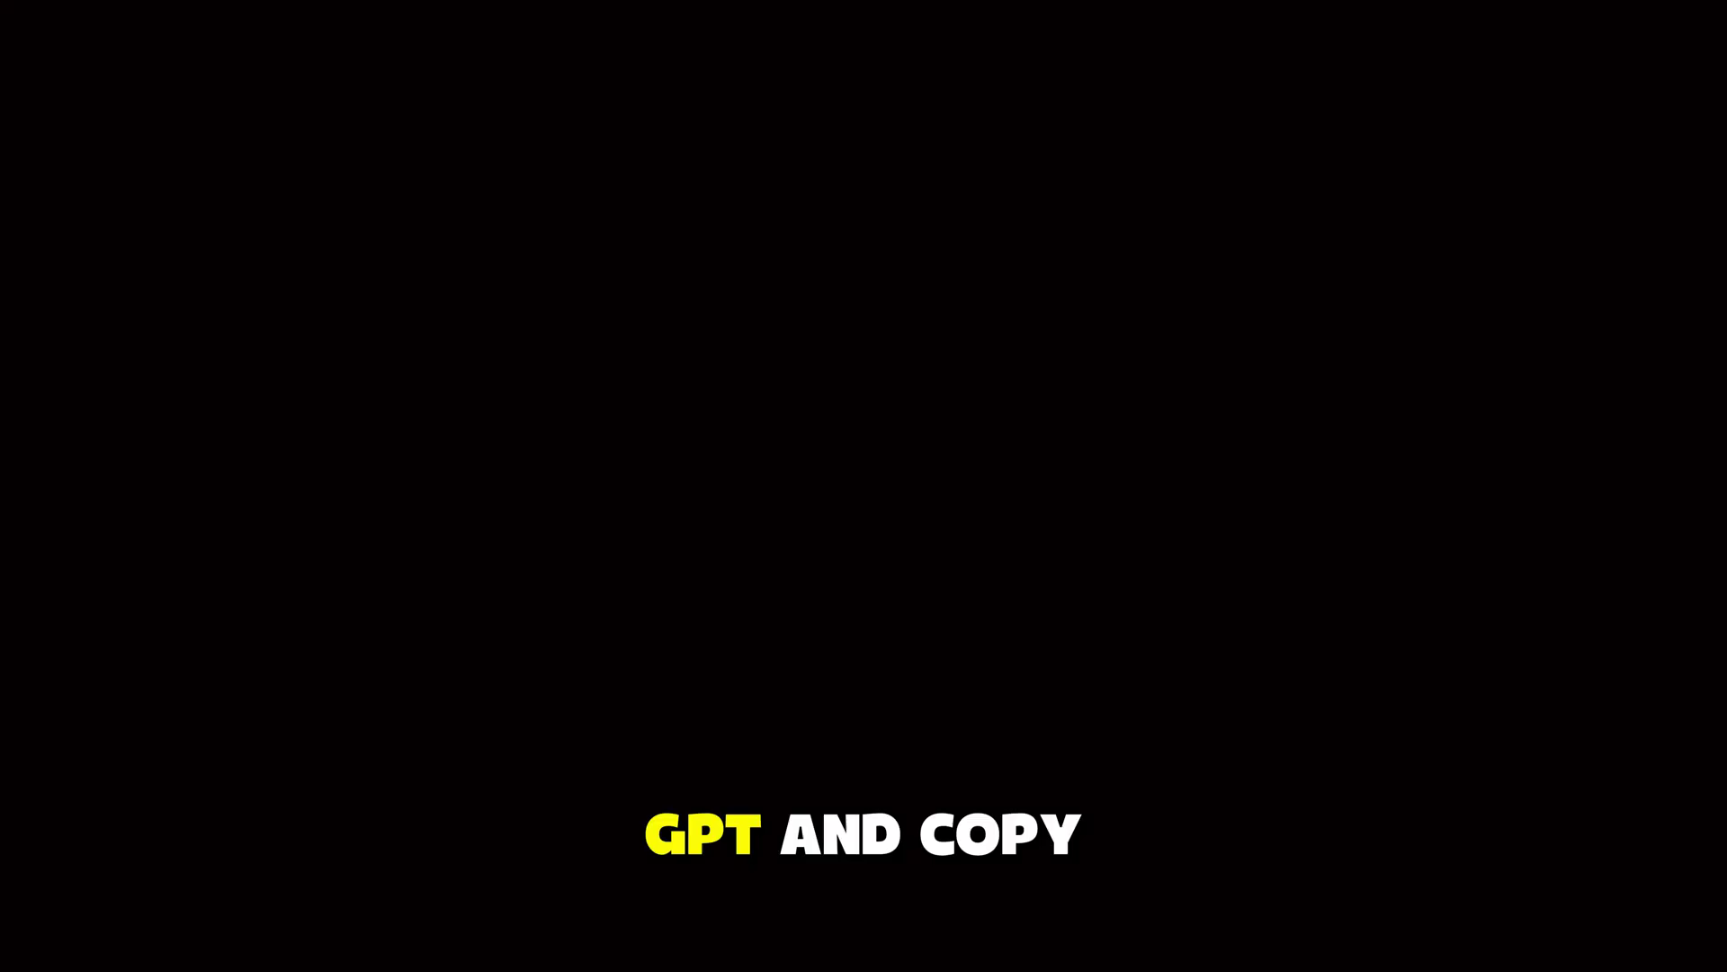
drag(462, 393, 1273, 630)
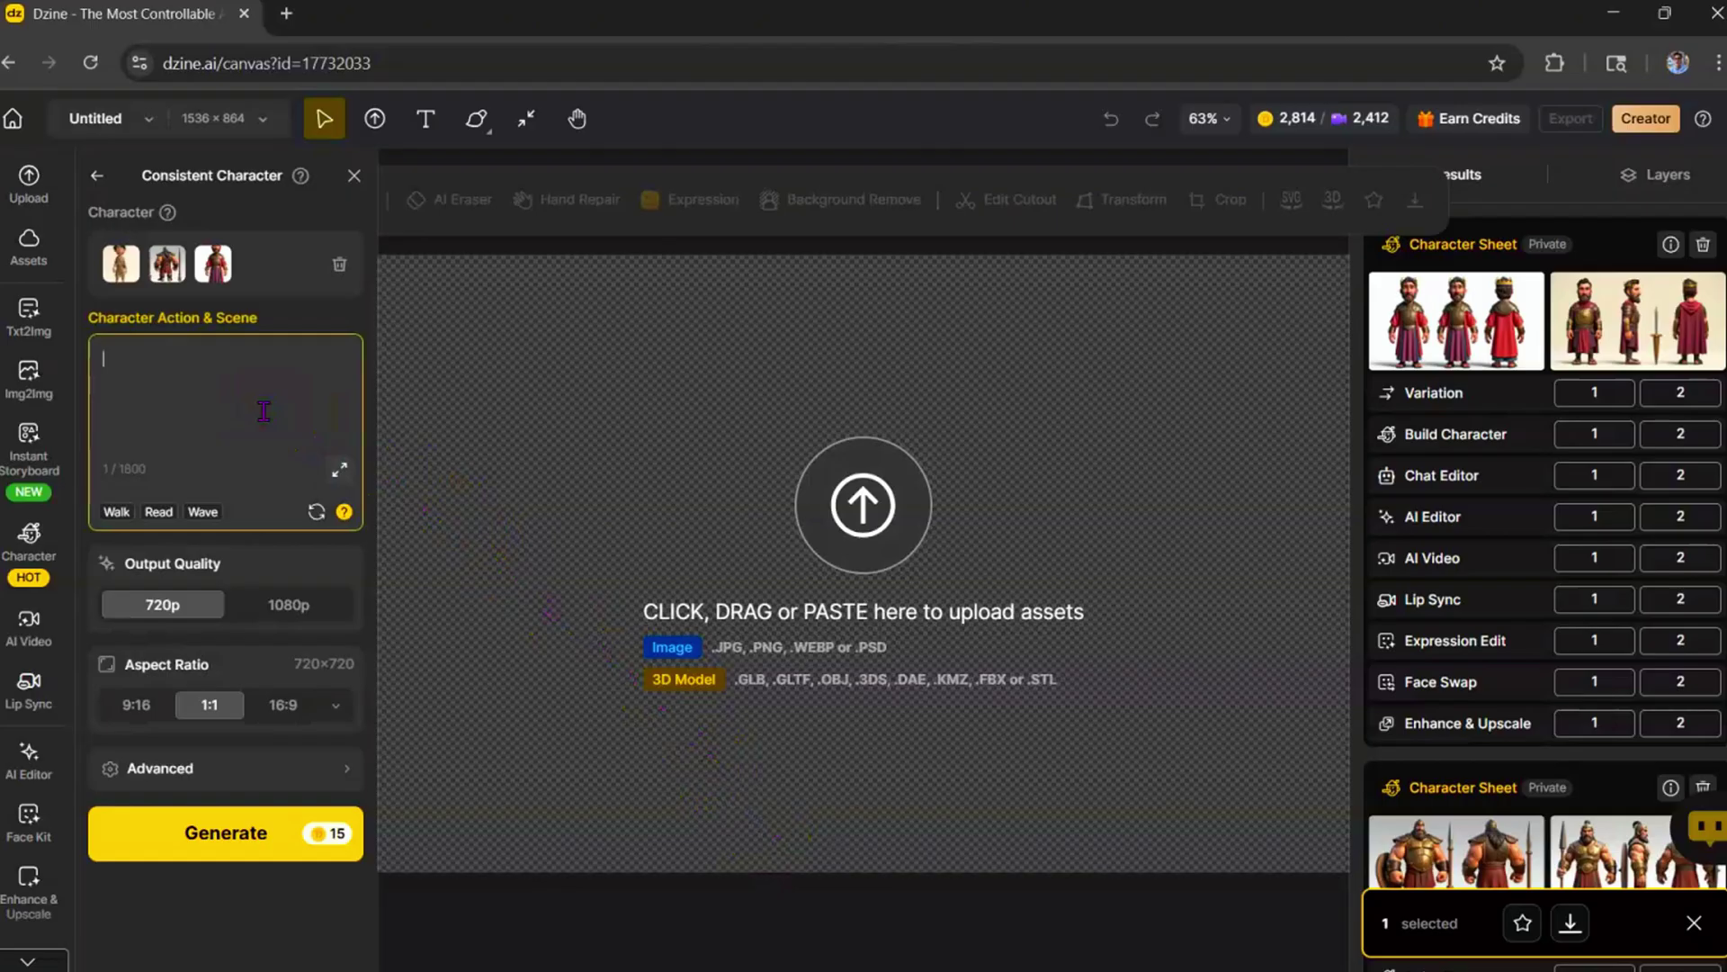
key(ctrl+v)
scroll(264, 410, up, 3)
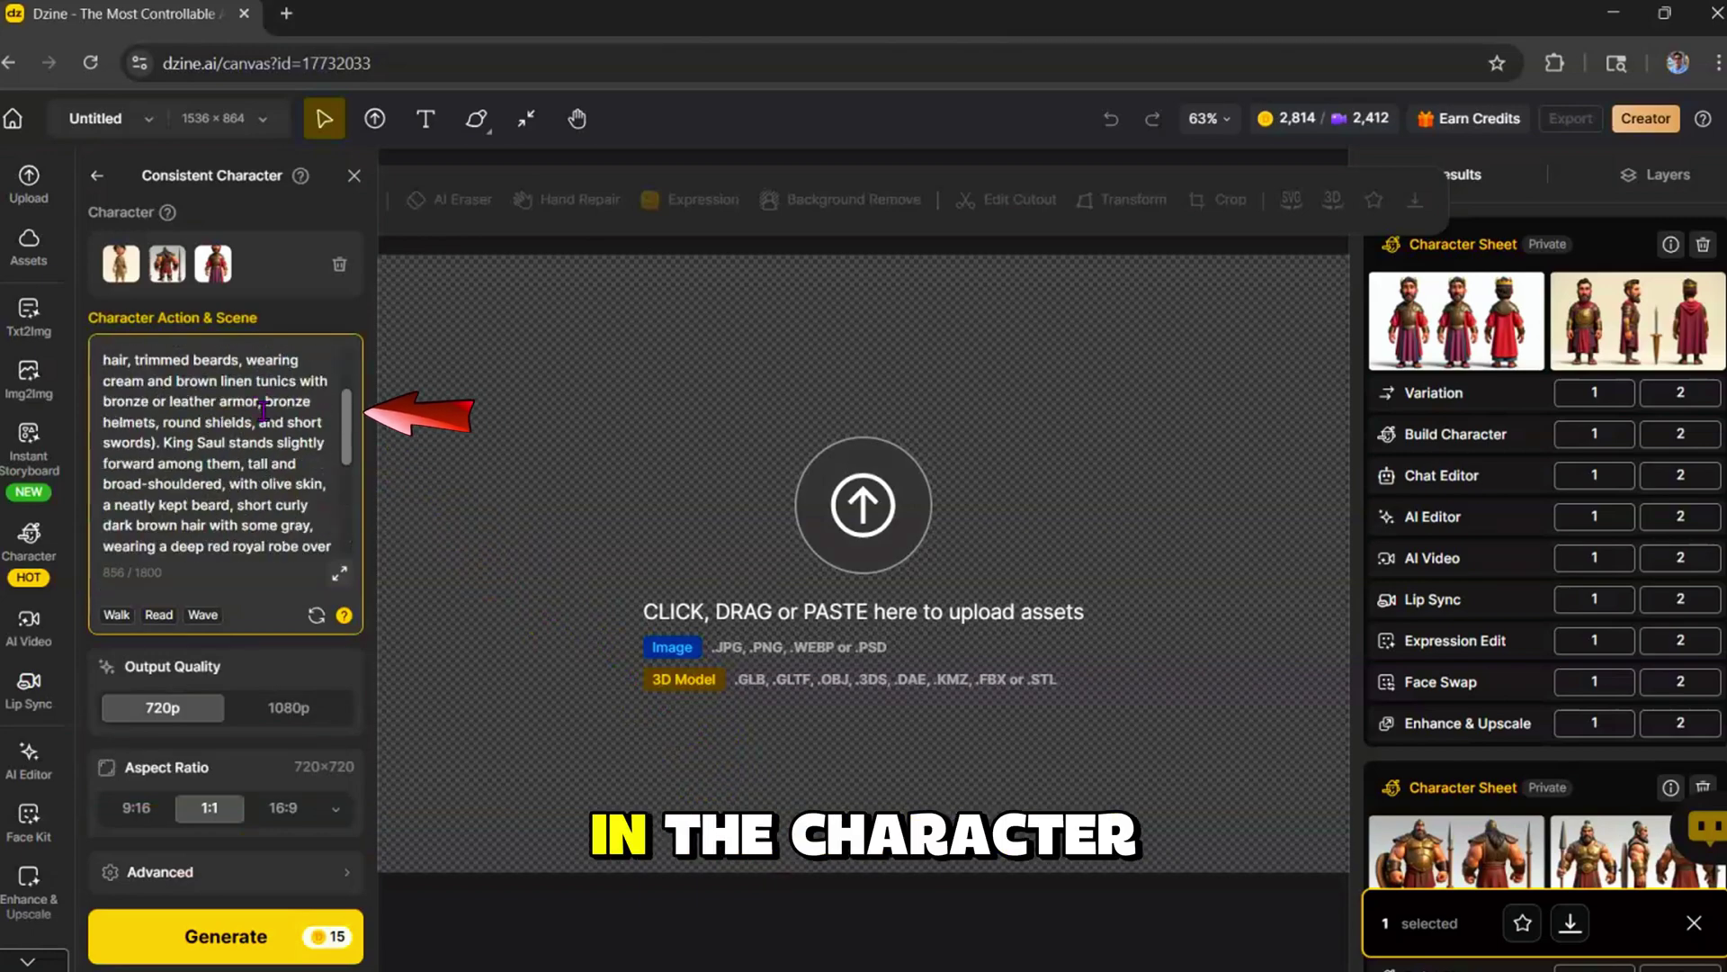
Tag the trained King Saul character before his name in the scene prompt.
click(165, 442)
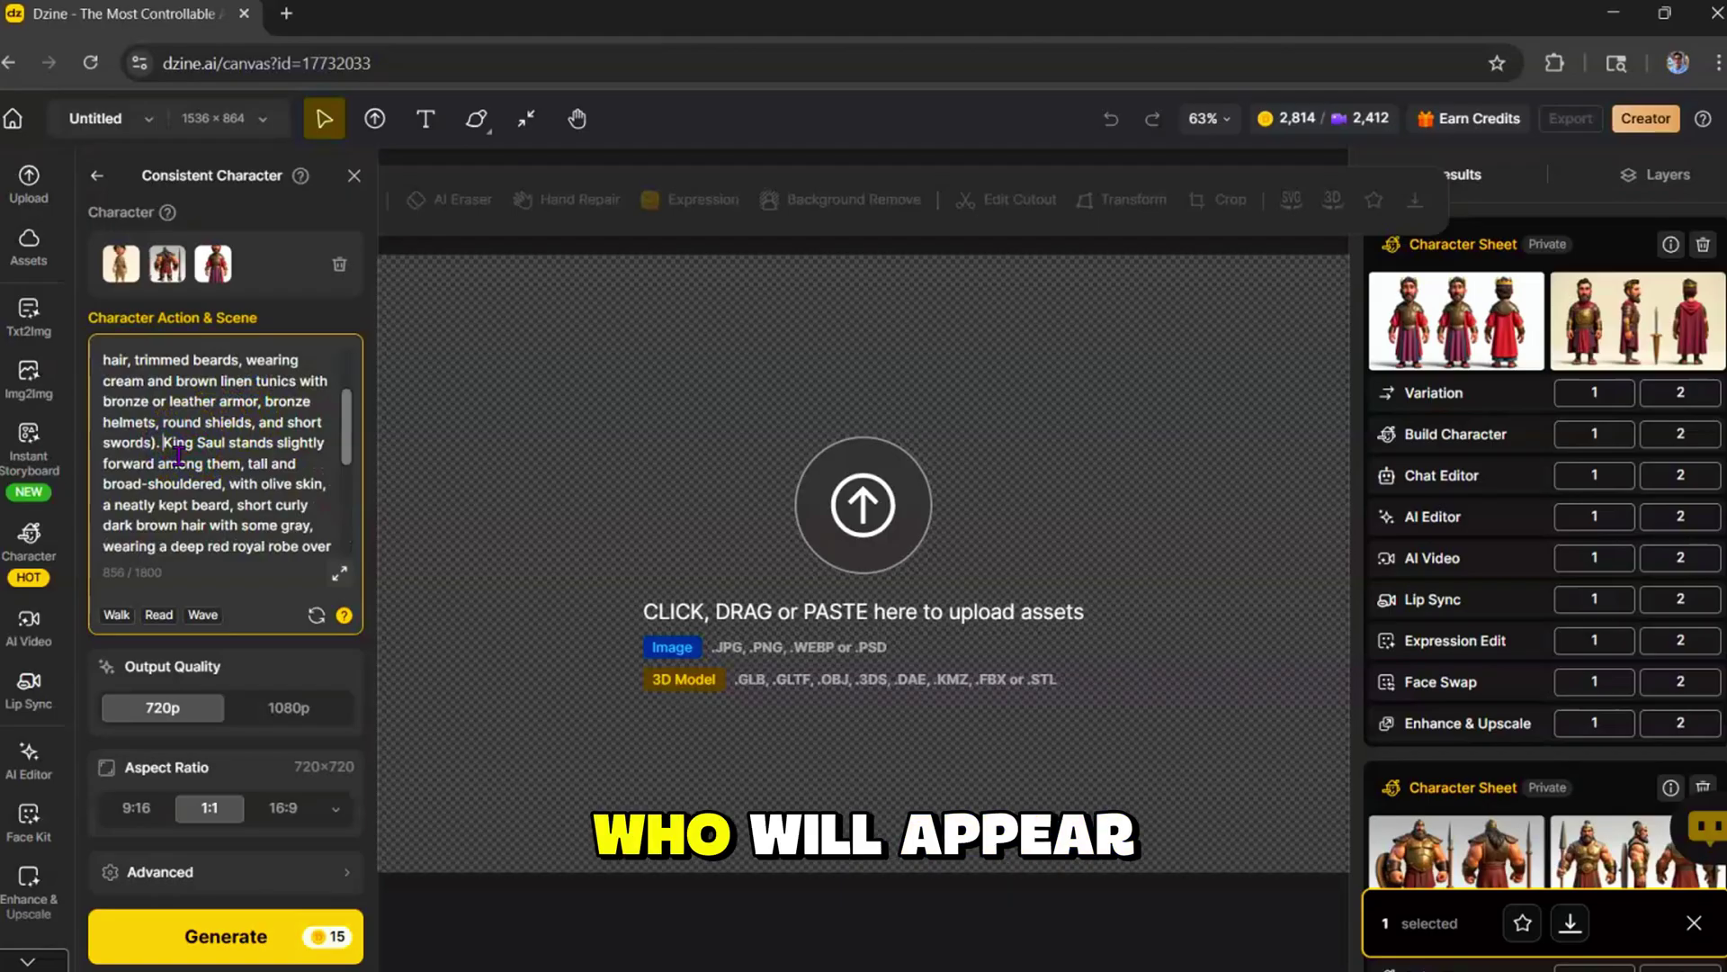
text(@)
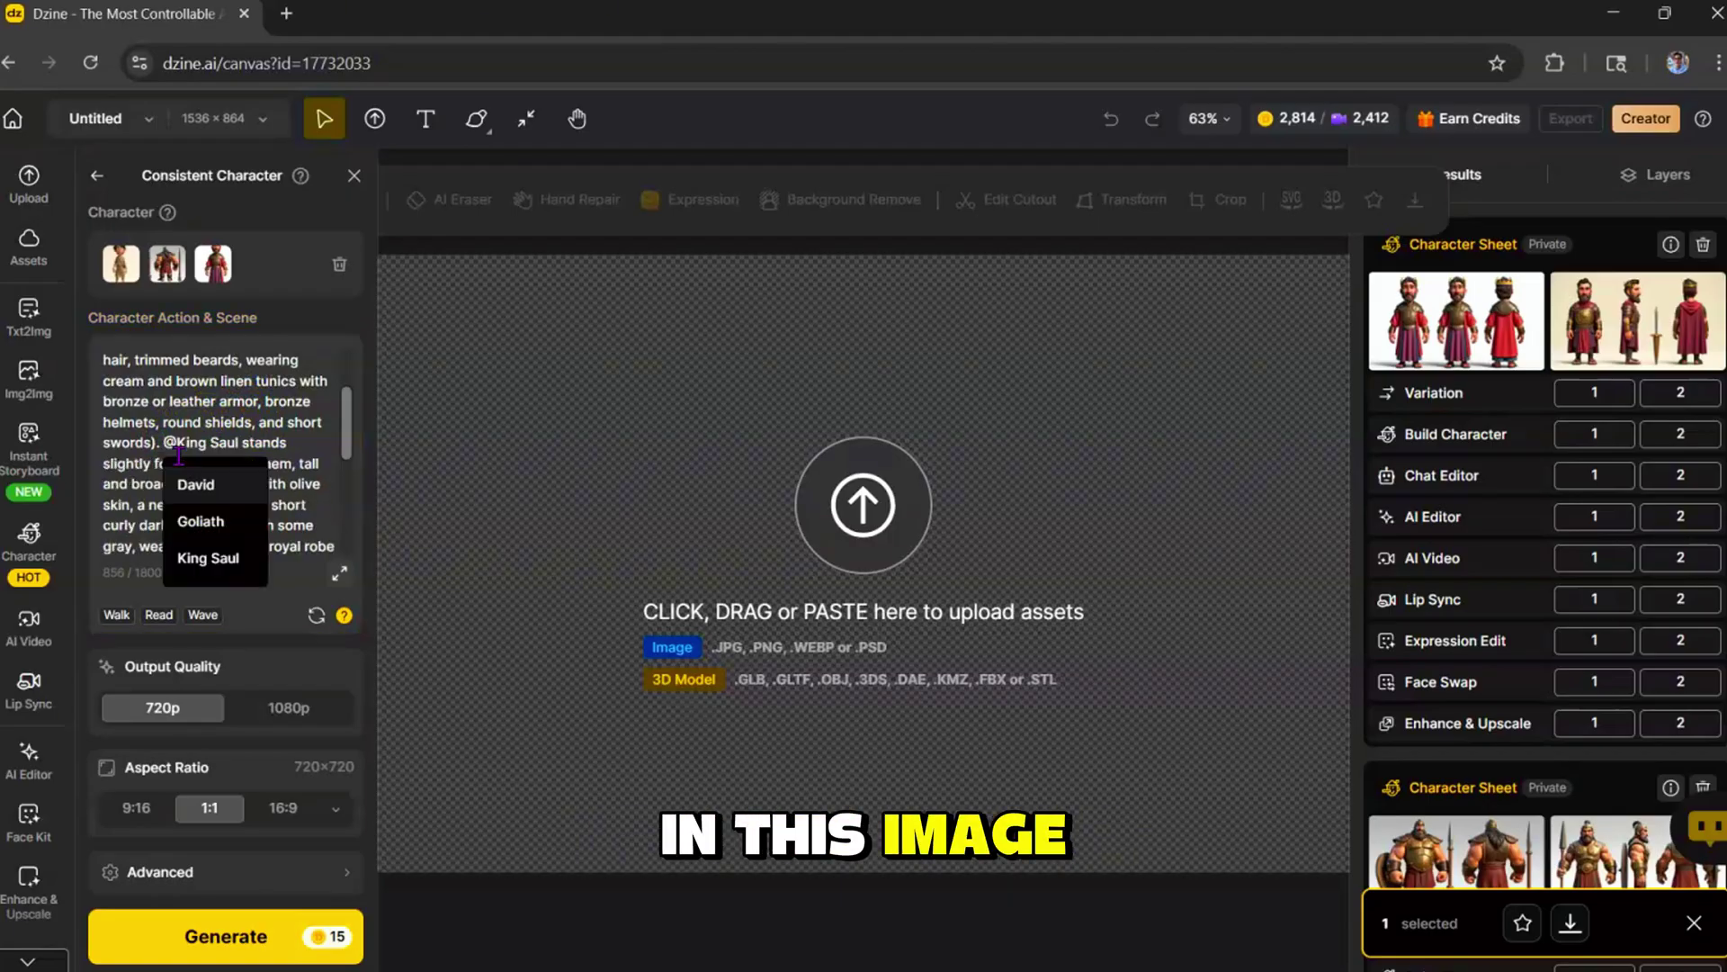
click(212, 558)
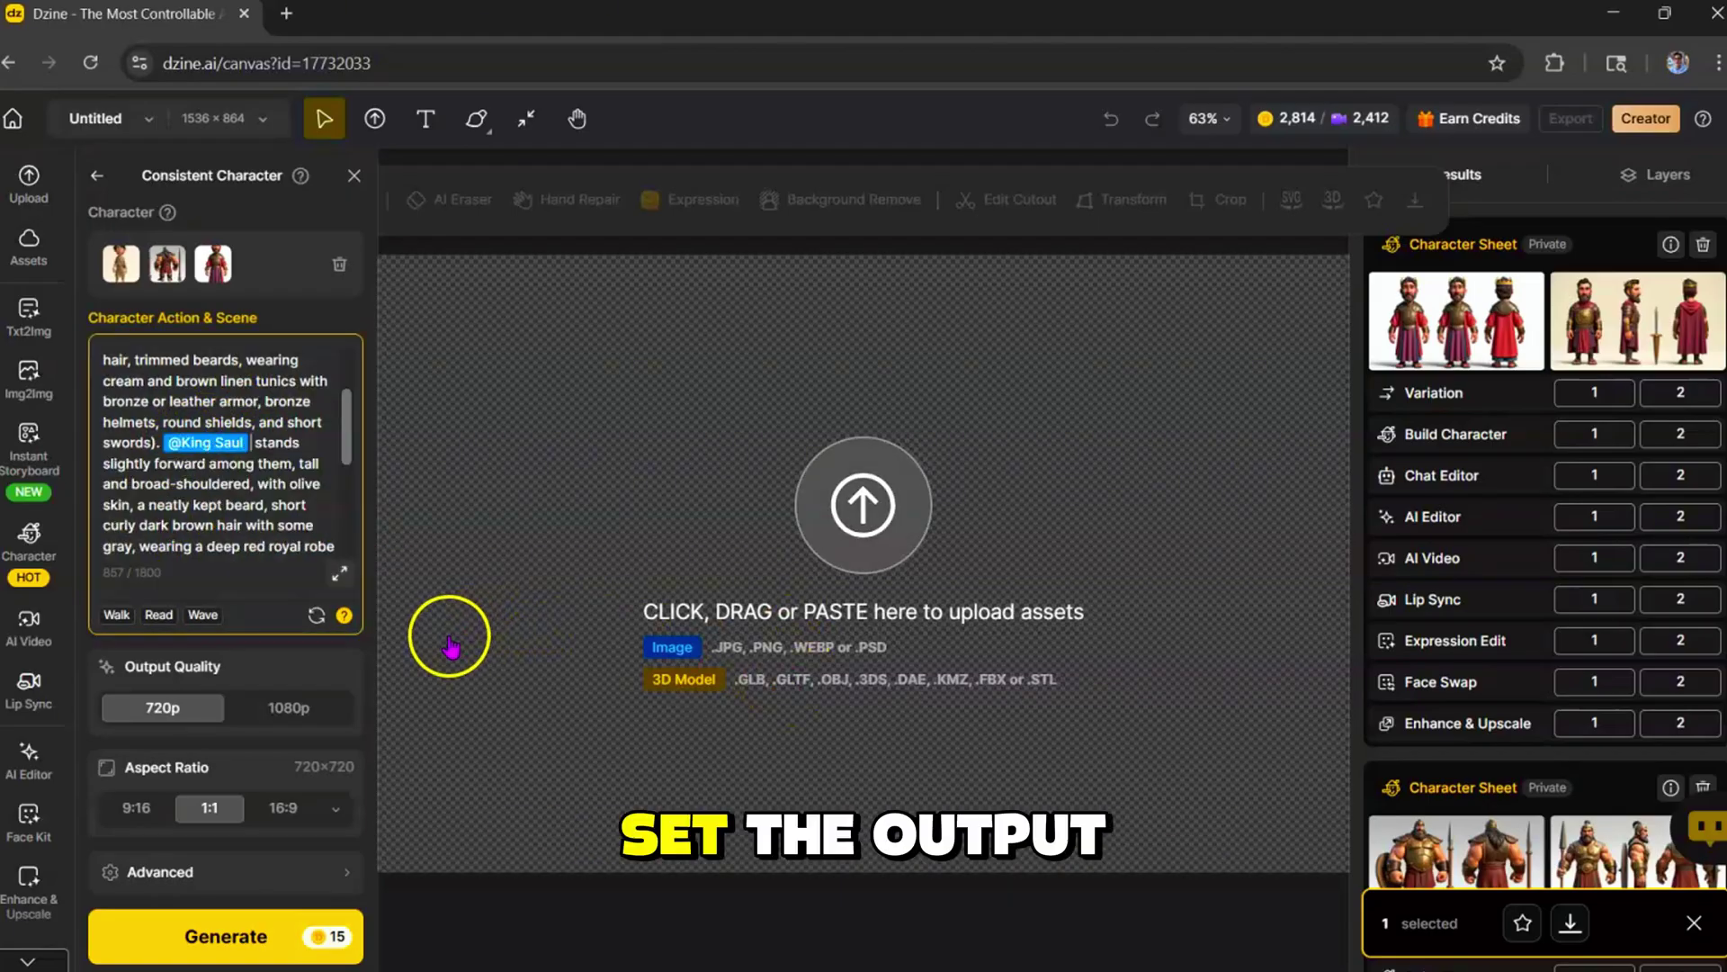
Generate the Israelite army scene at 720p in the YouTube 16:9 ratio and download the image as a 1x PNG without watermark.
click(175, 707)
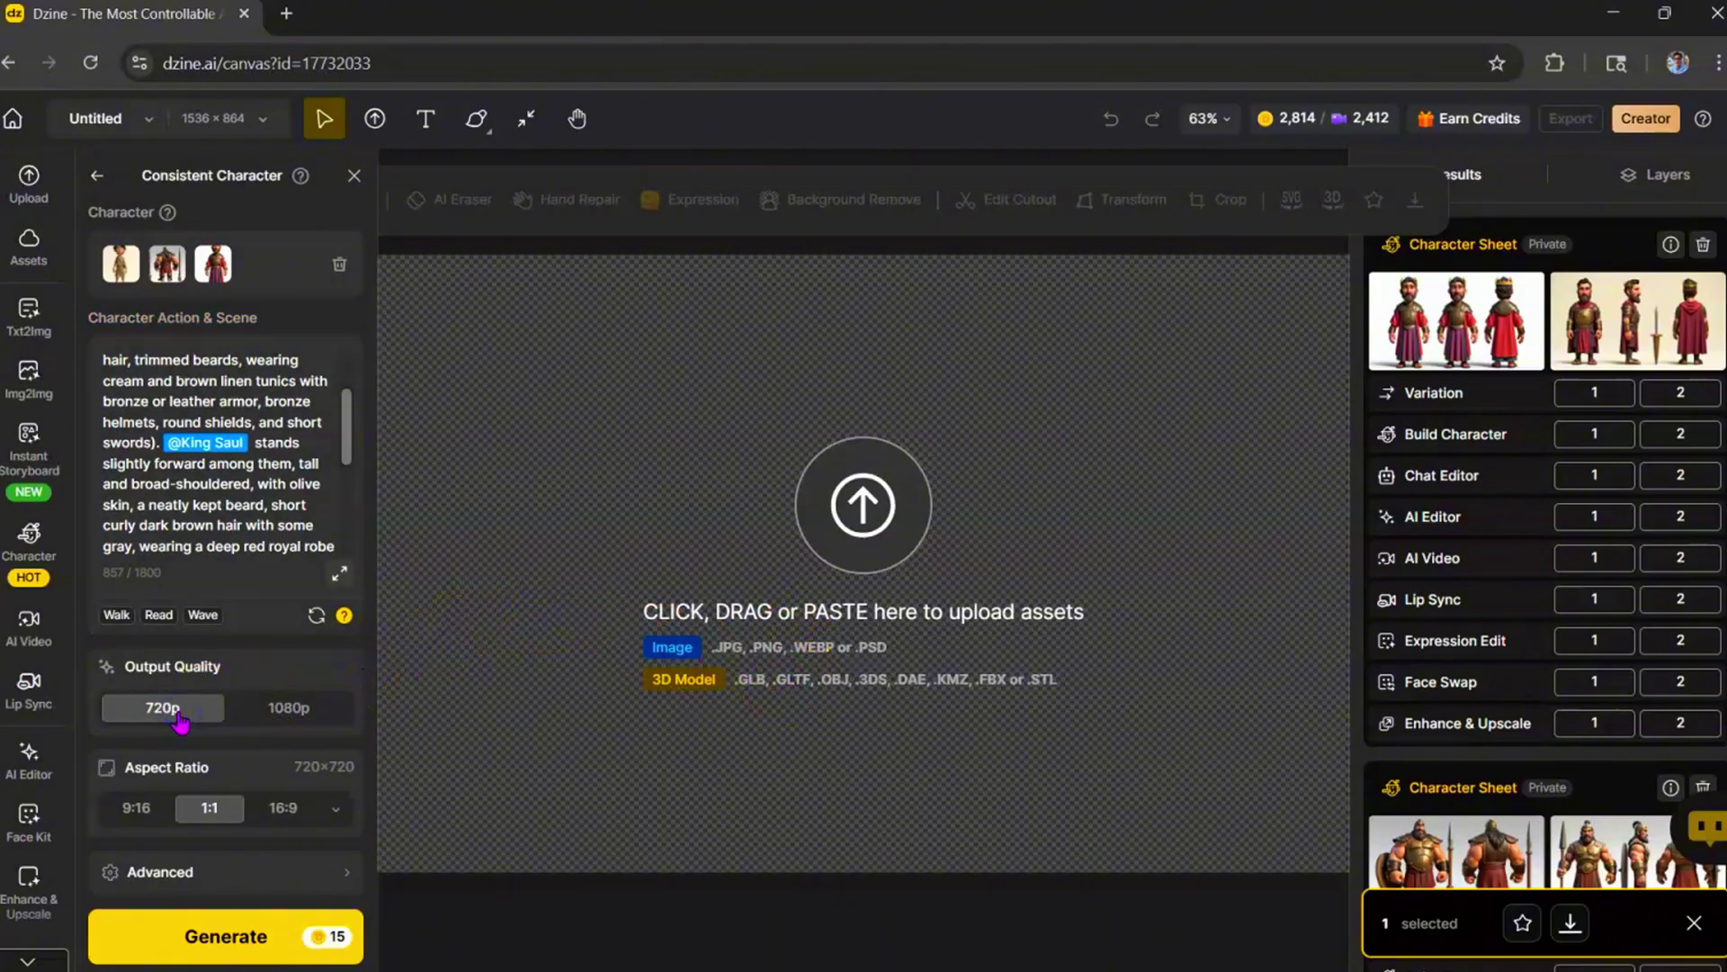
click(336, 808)
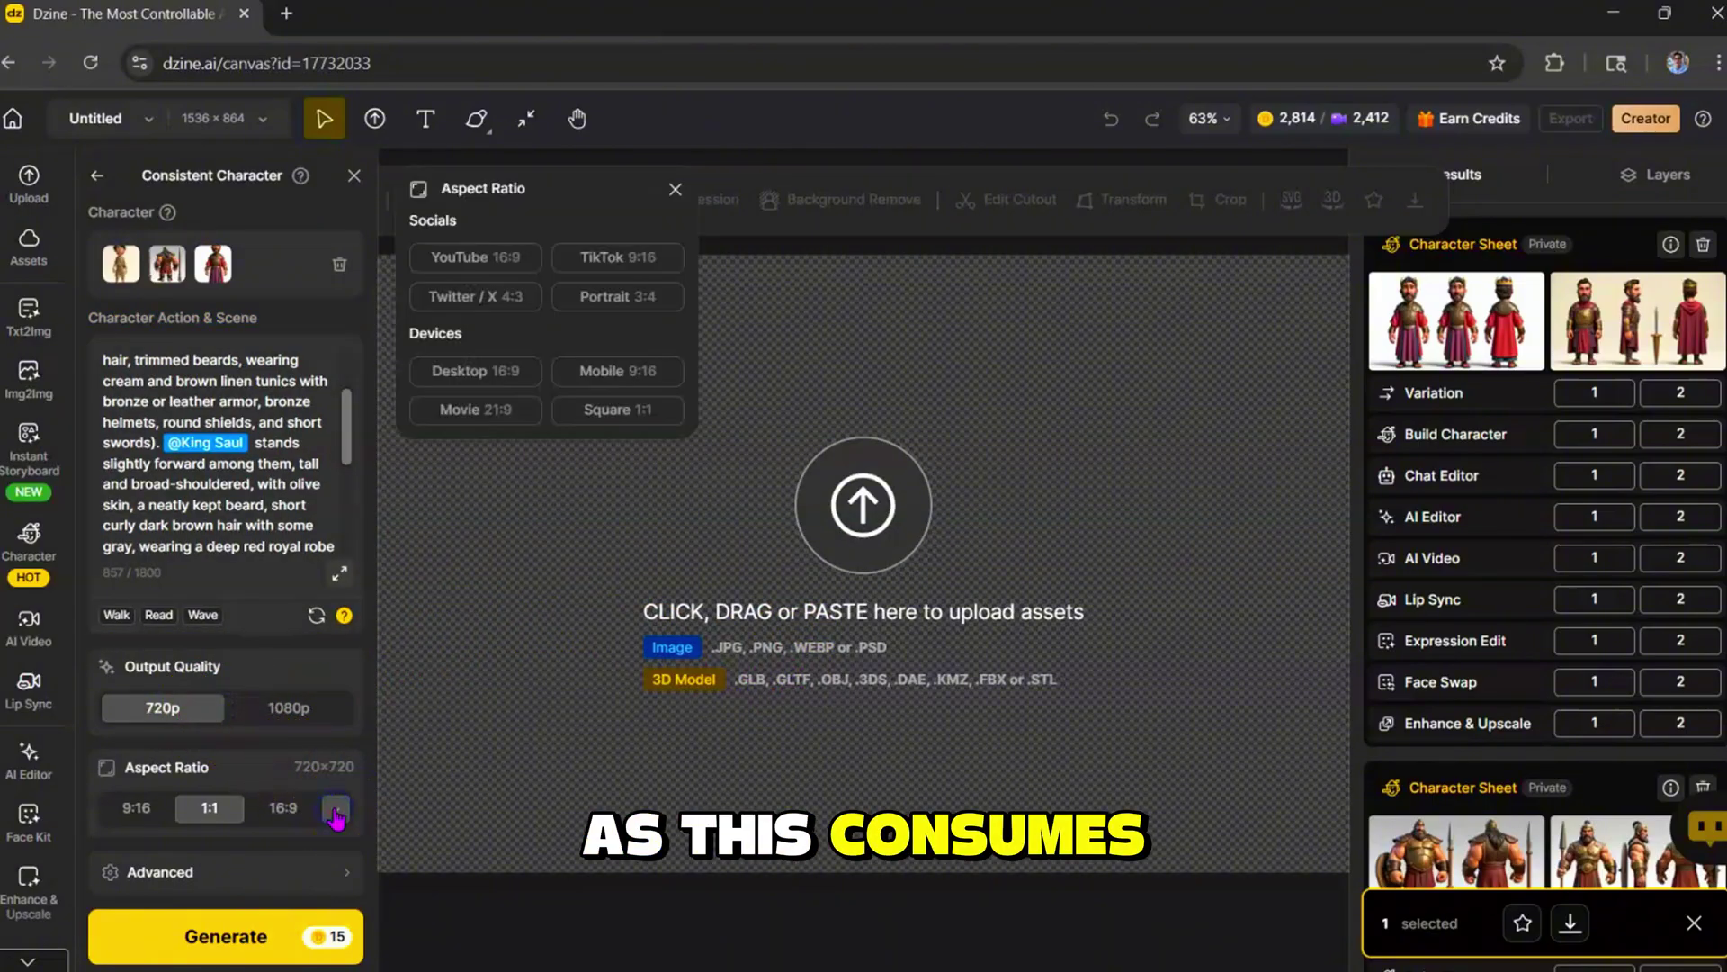
click(468, 259)
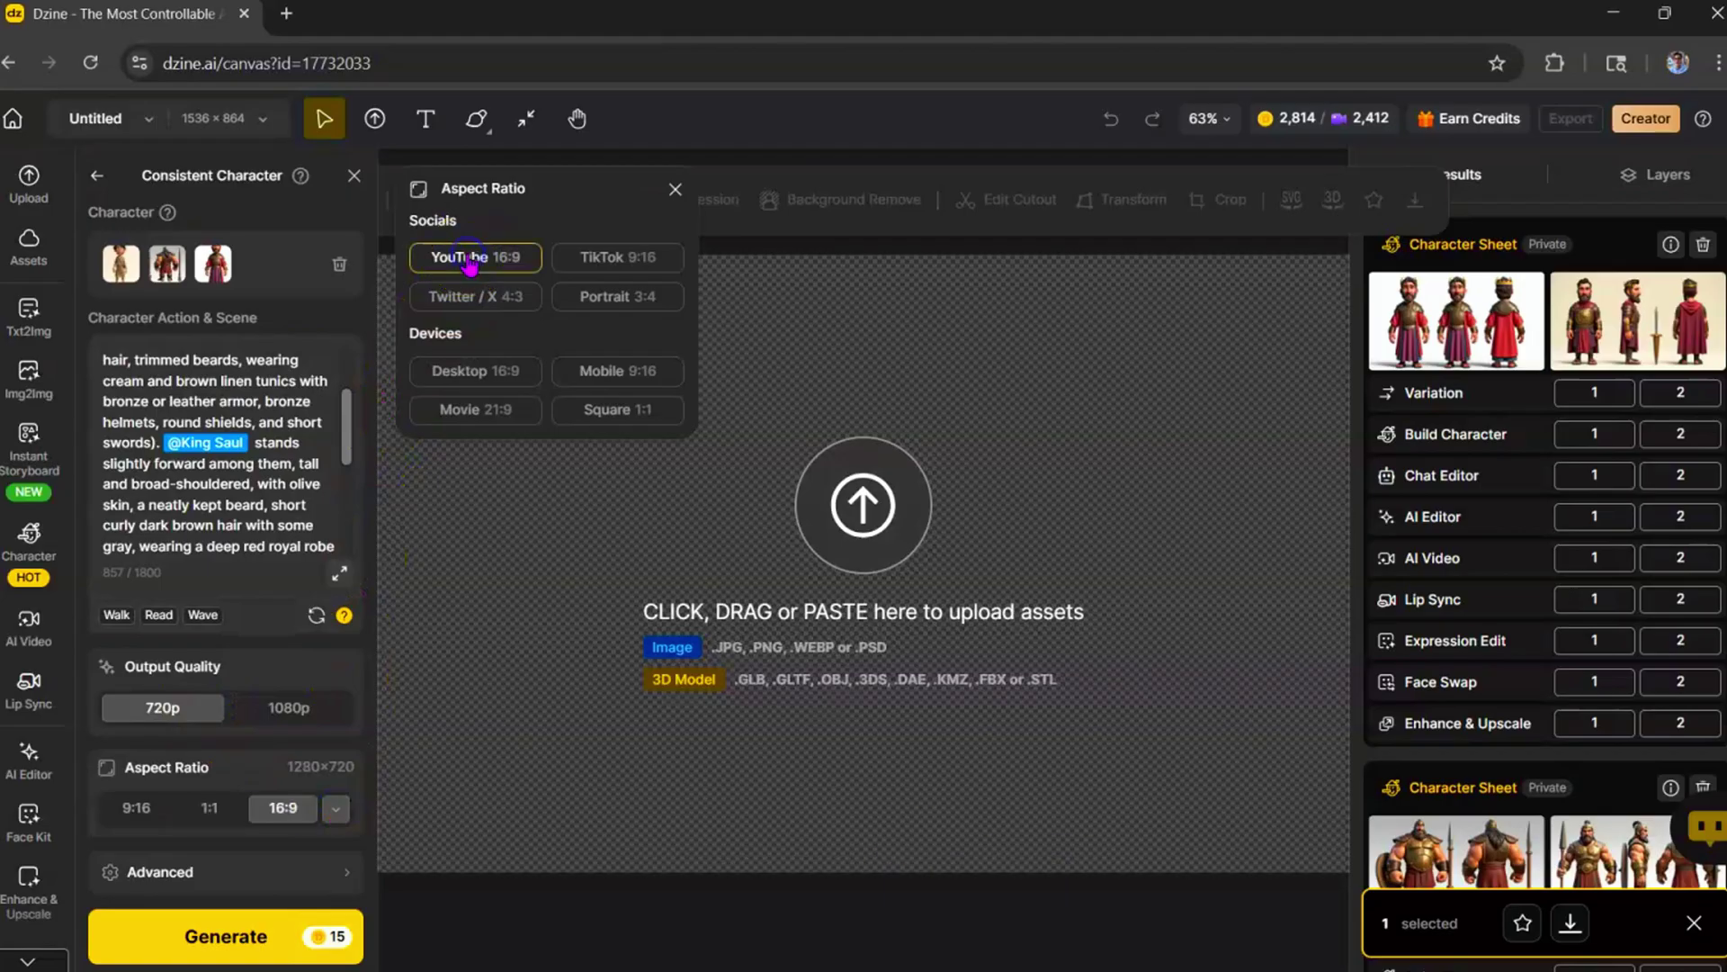
click(675, 191)
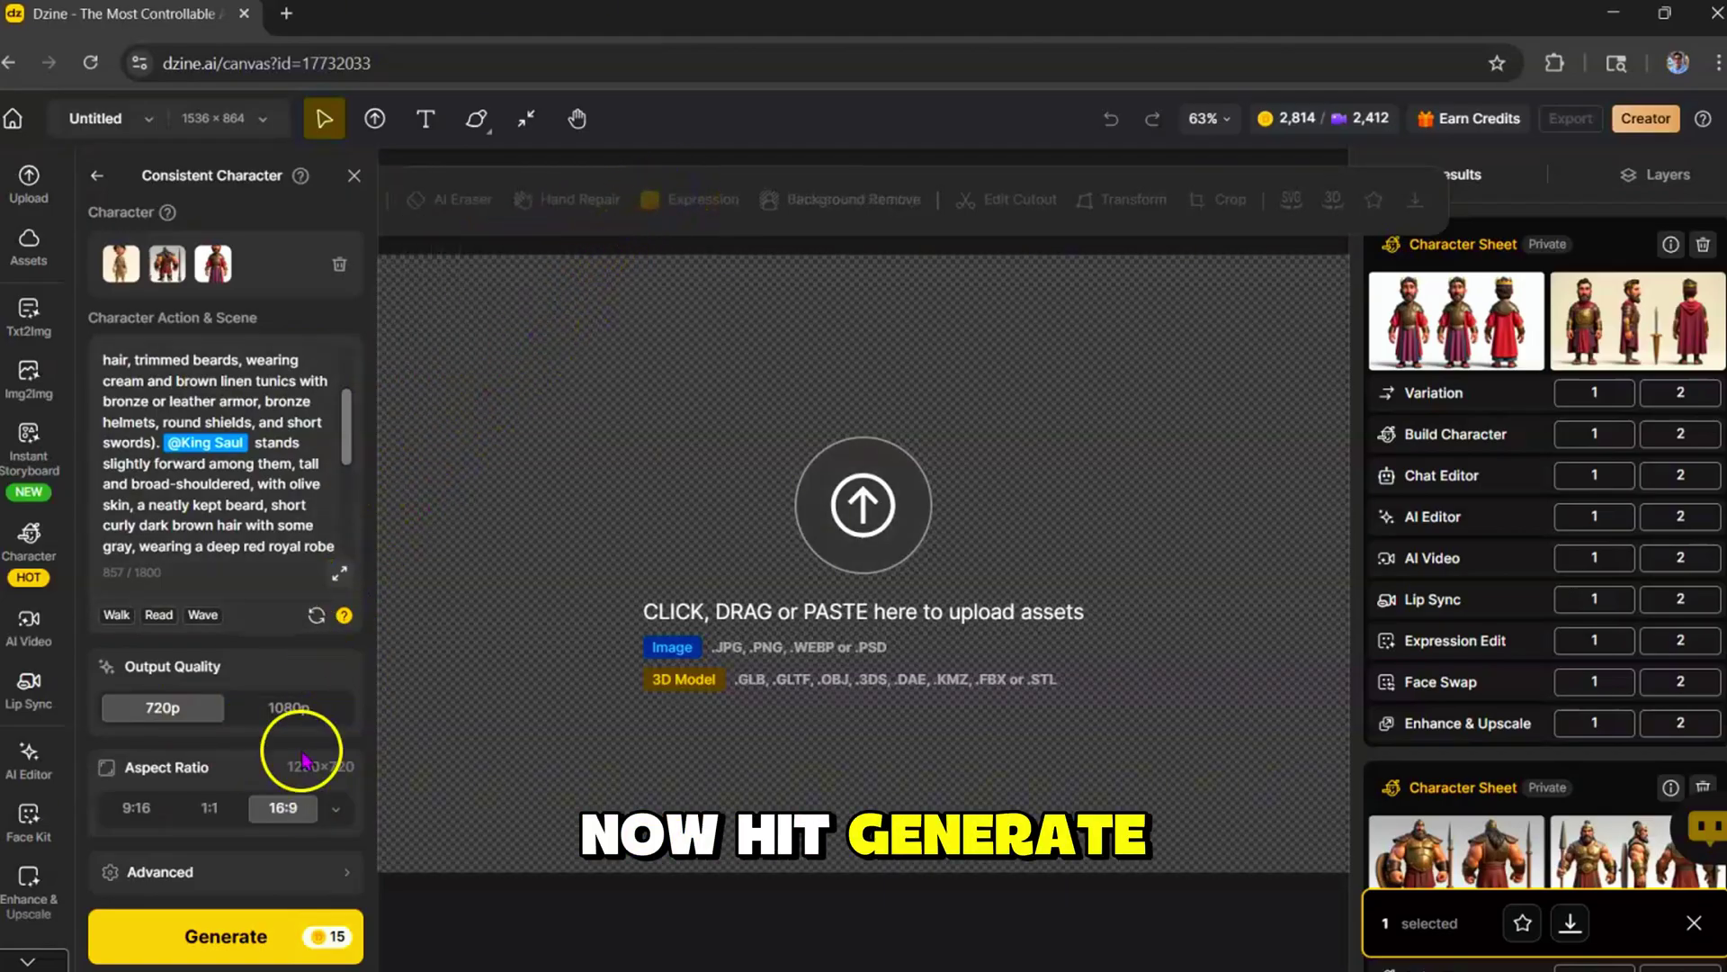
click(210, 951)
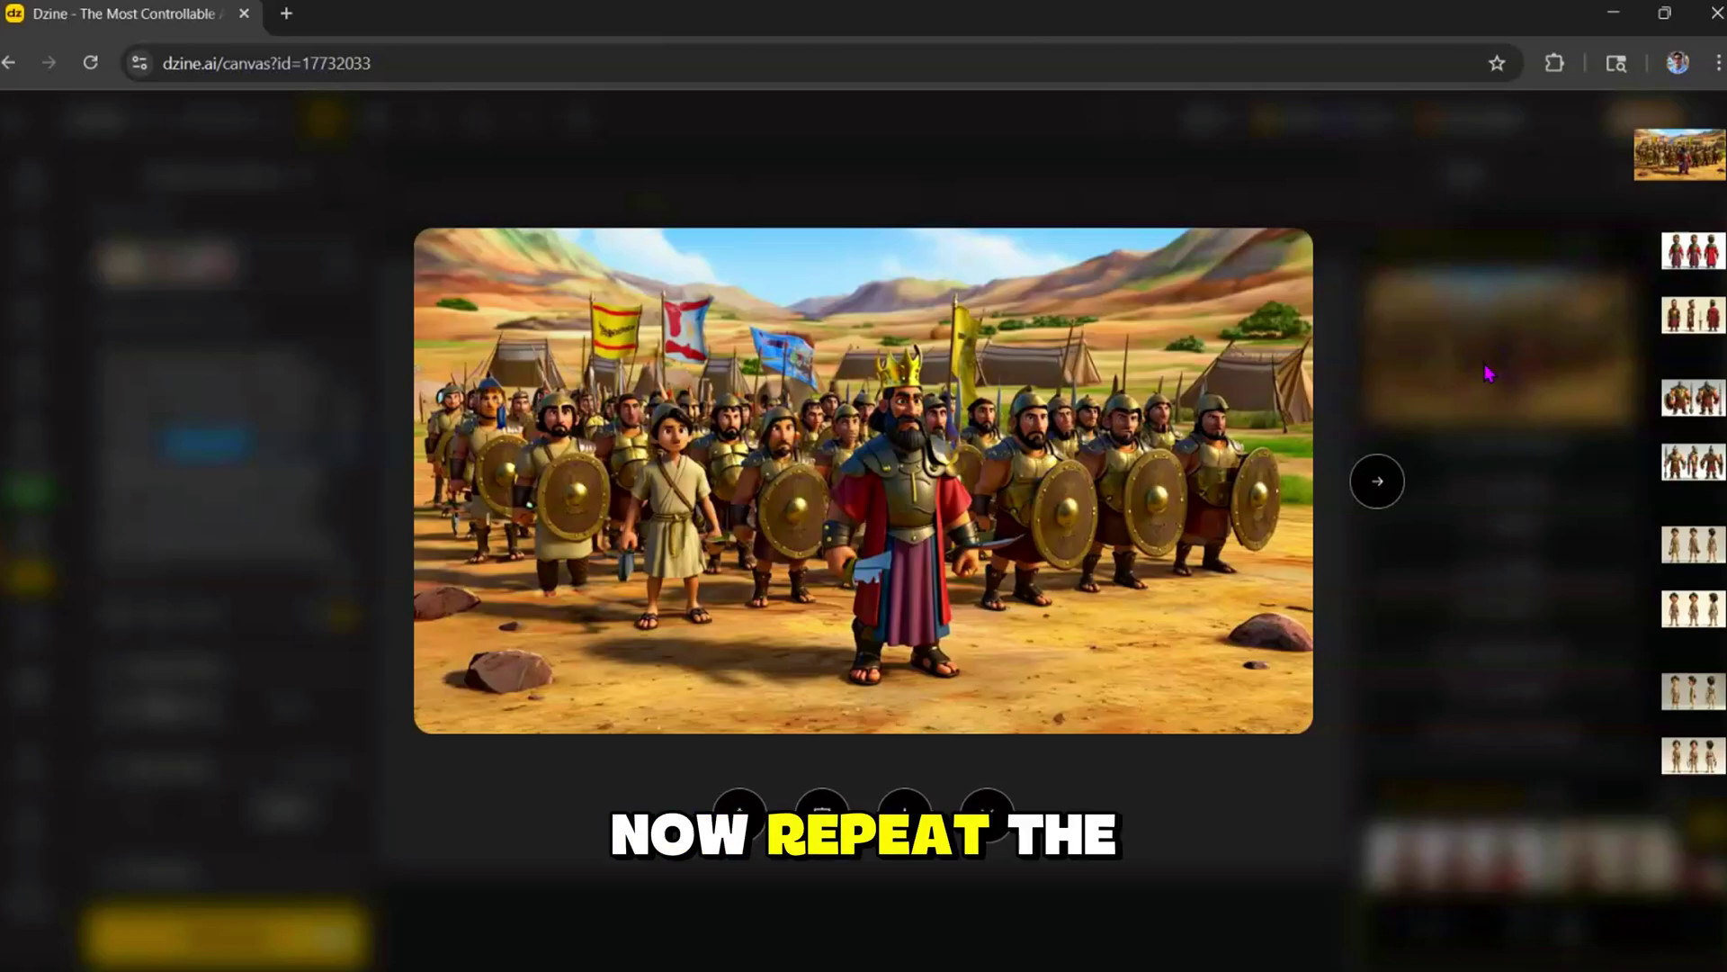
click(911, 821)
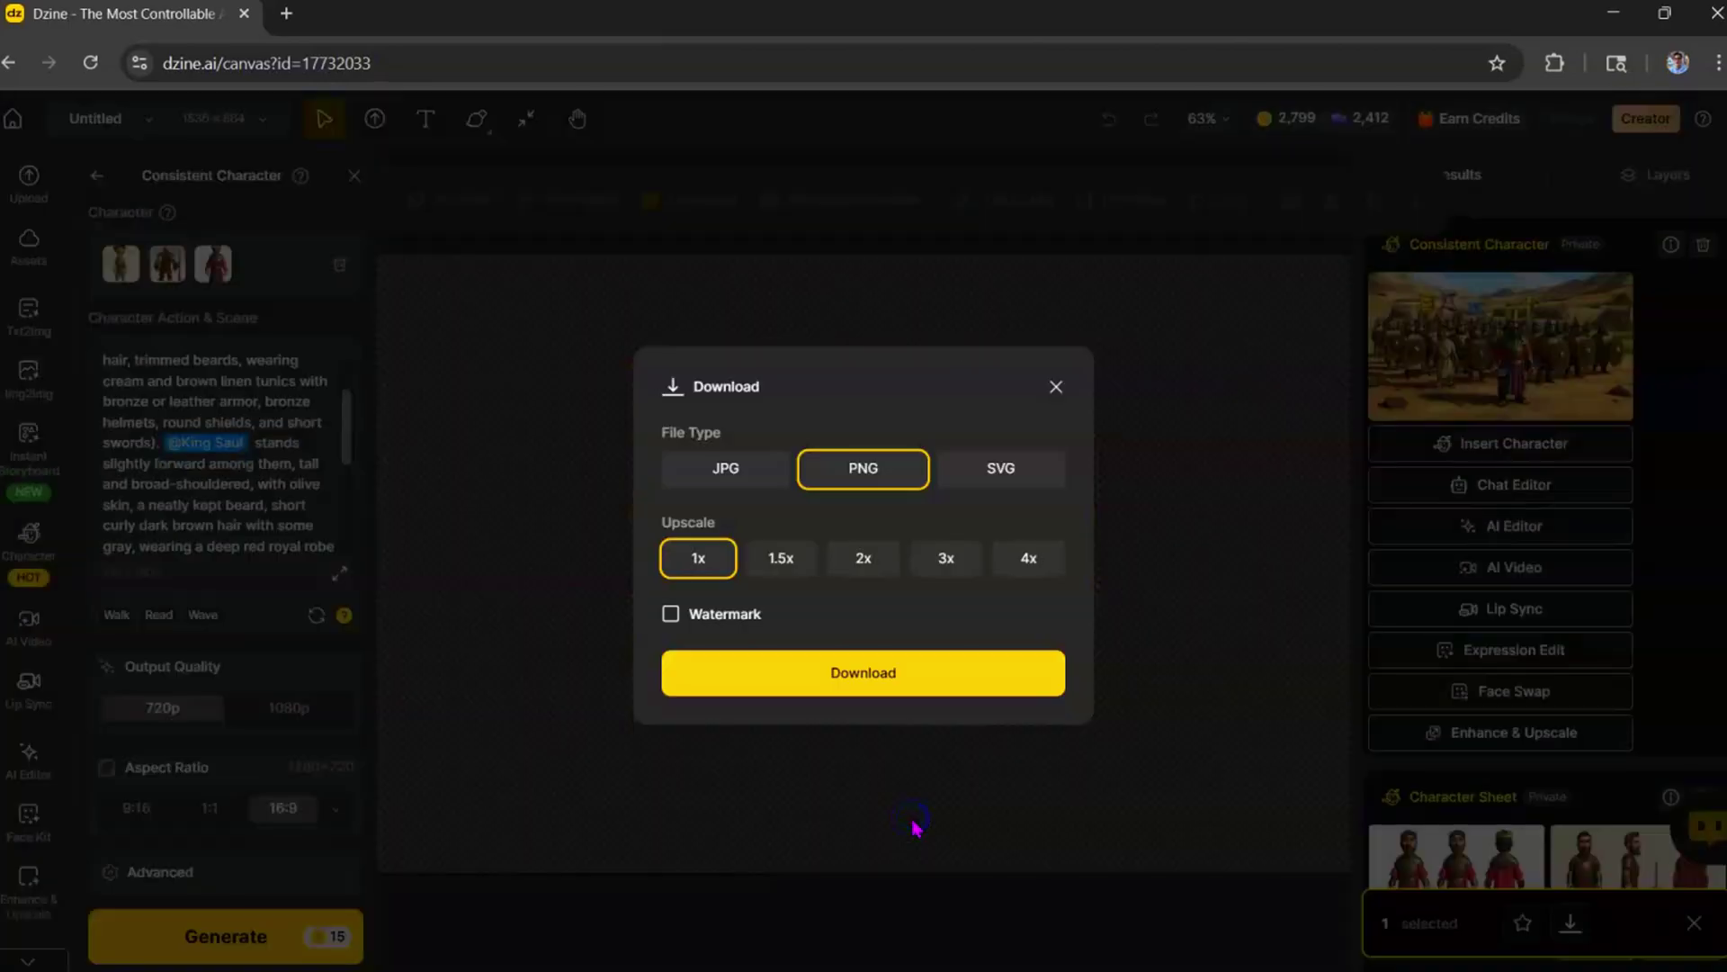
click(879, 685)
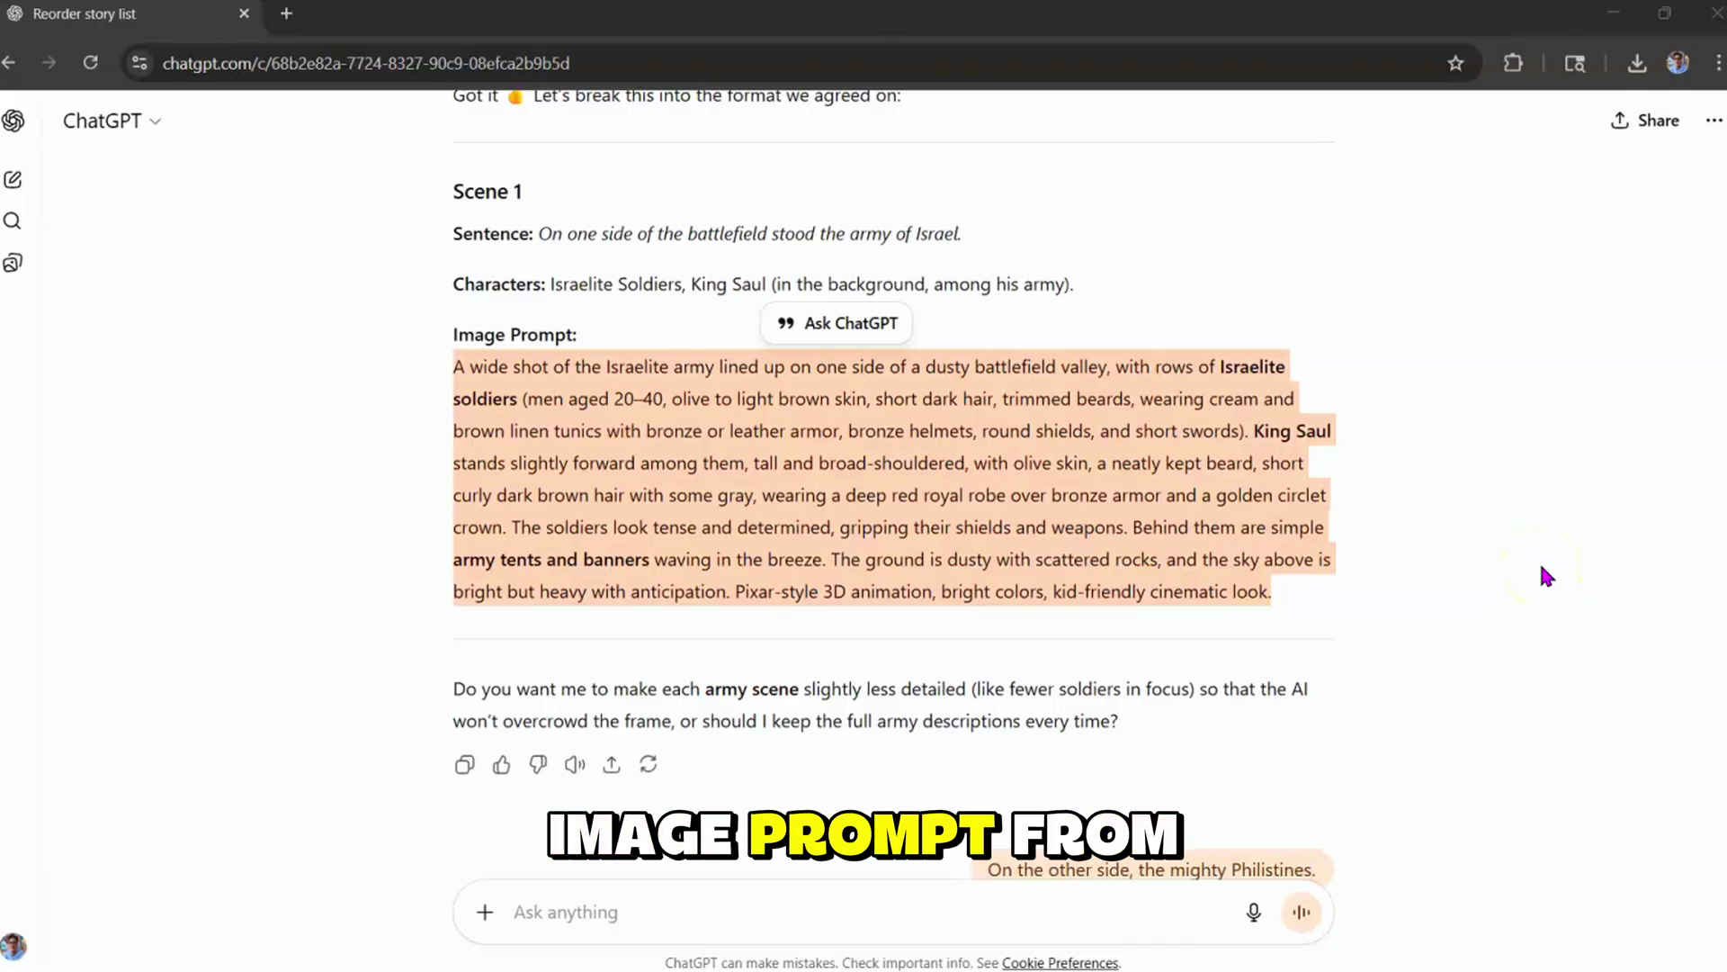
Copy the Scene 2 image prompt about the Philistine army from ChatGPT and paste it as Dzine's character action and scene.
scroll(1540, 560, down, 6)
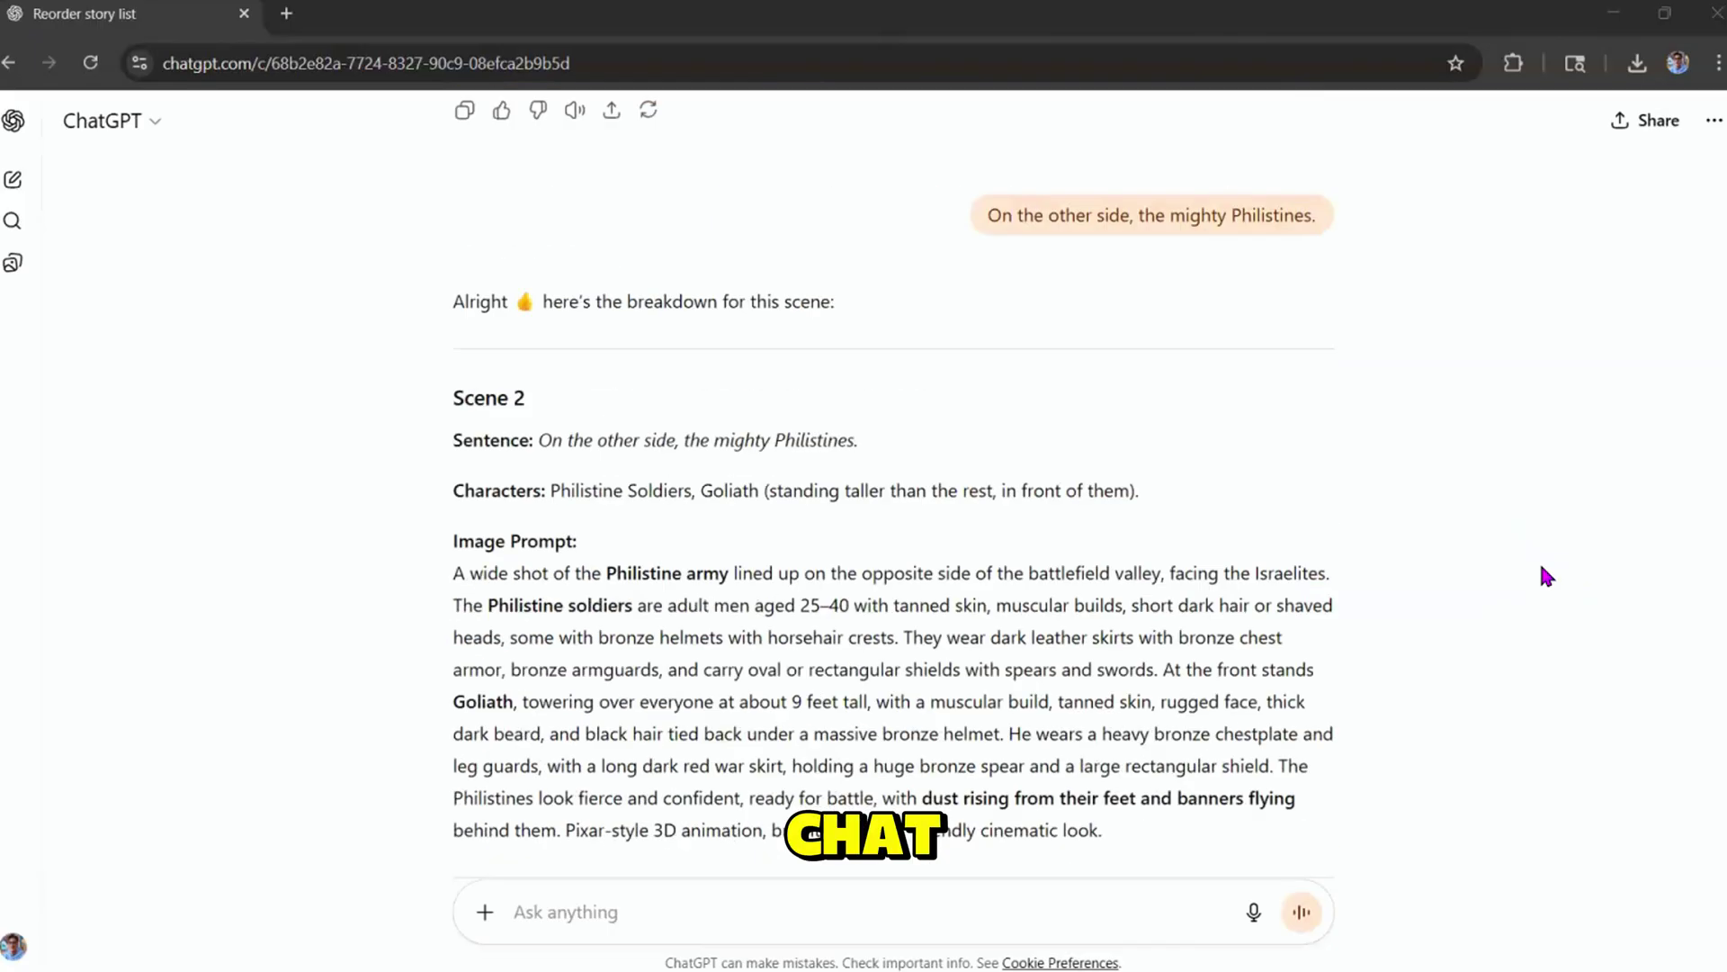
drag(451, 538, 1200, 789)
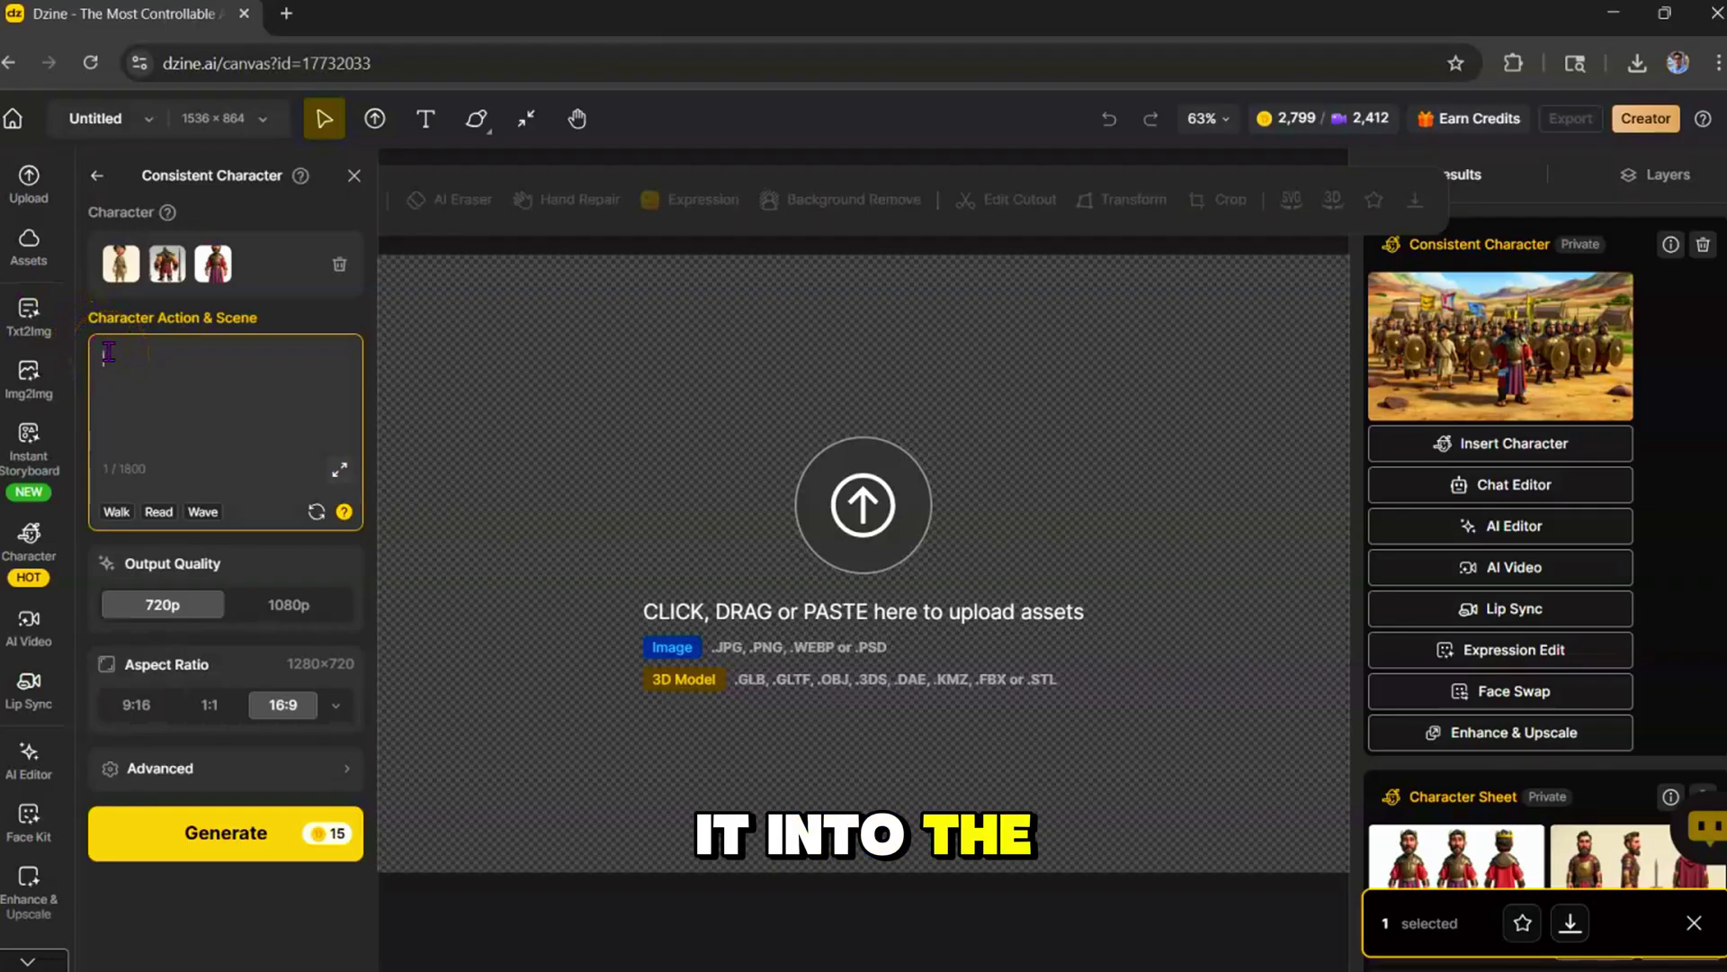
key(ctrl+v)
Replace Goliath's name in the Philistine army prompt with the tag of the trained Goliath character.
scroll(169, 457, up, 4)
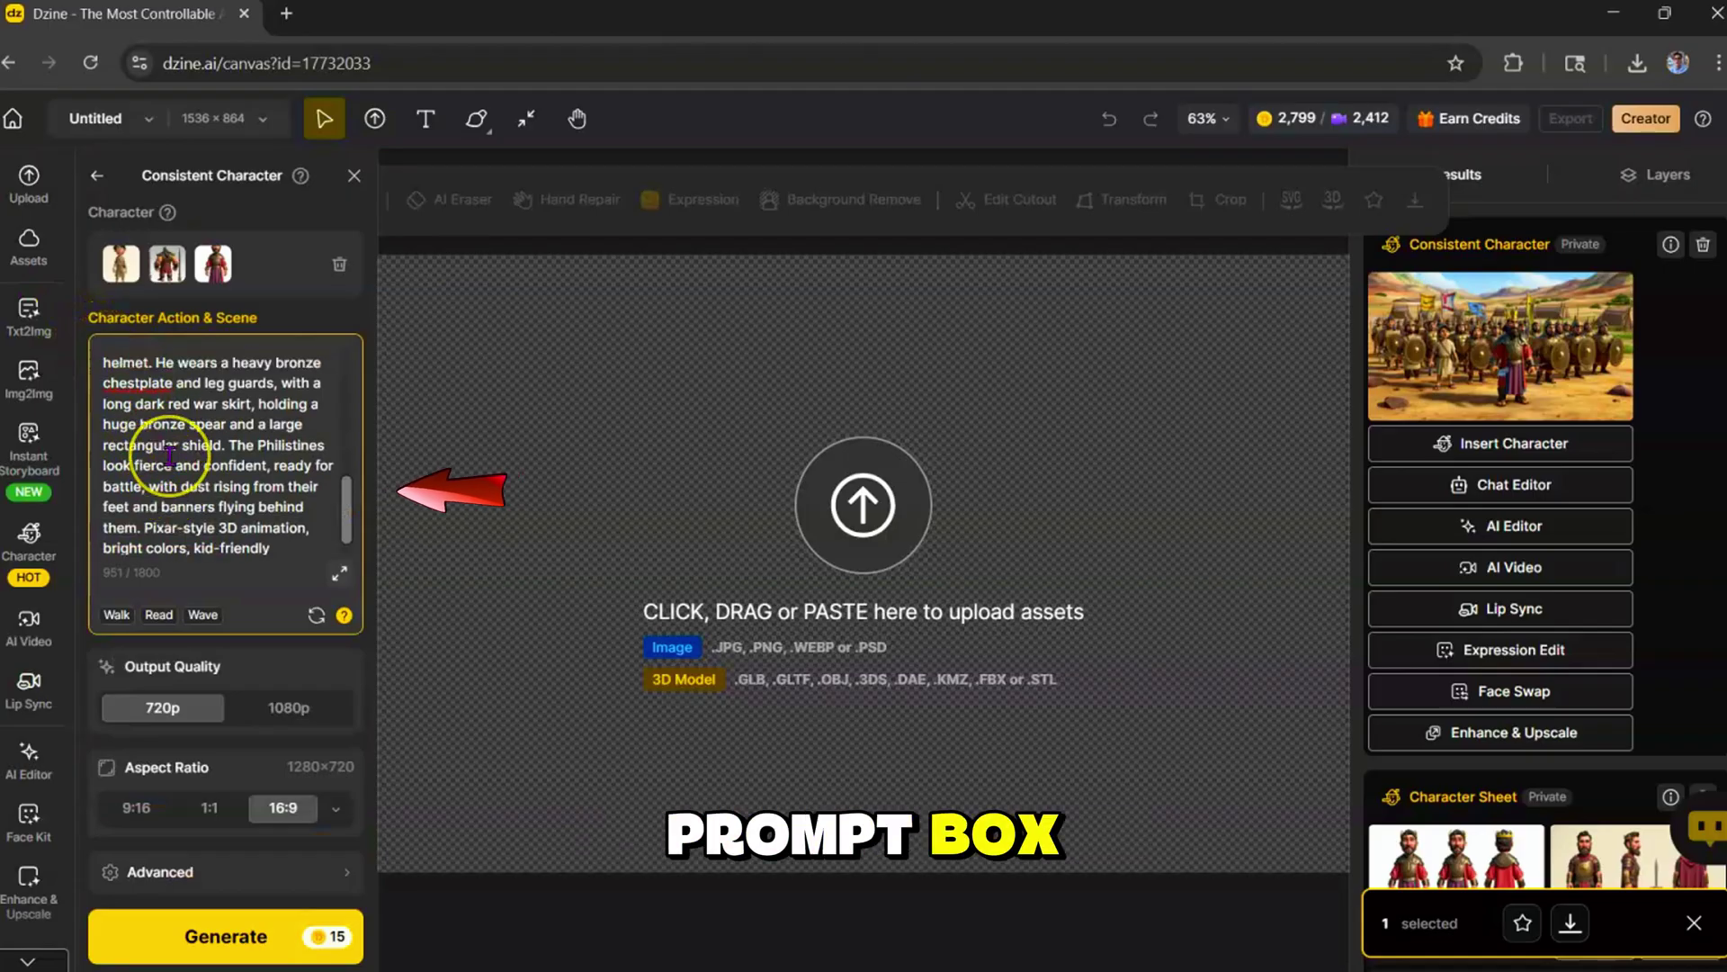
scroll(169, 456, up, 3)
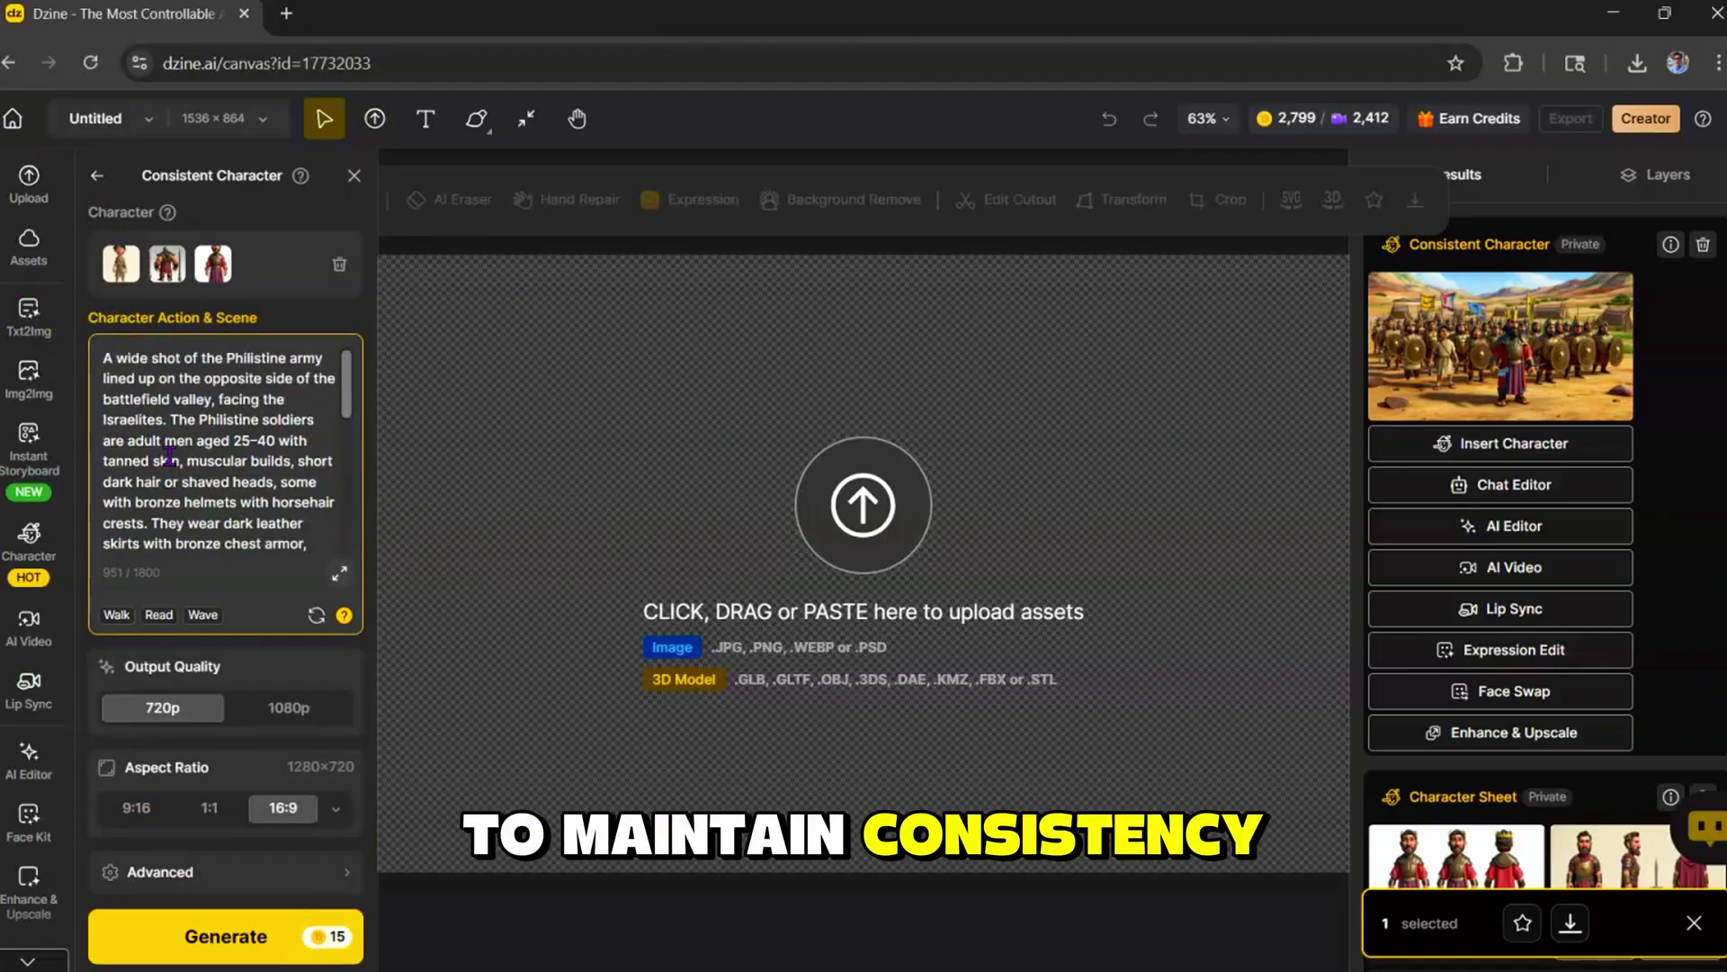
scroll(169, 456, down, 3)
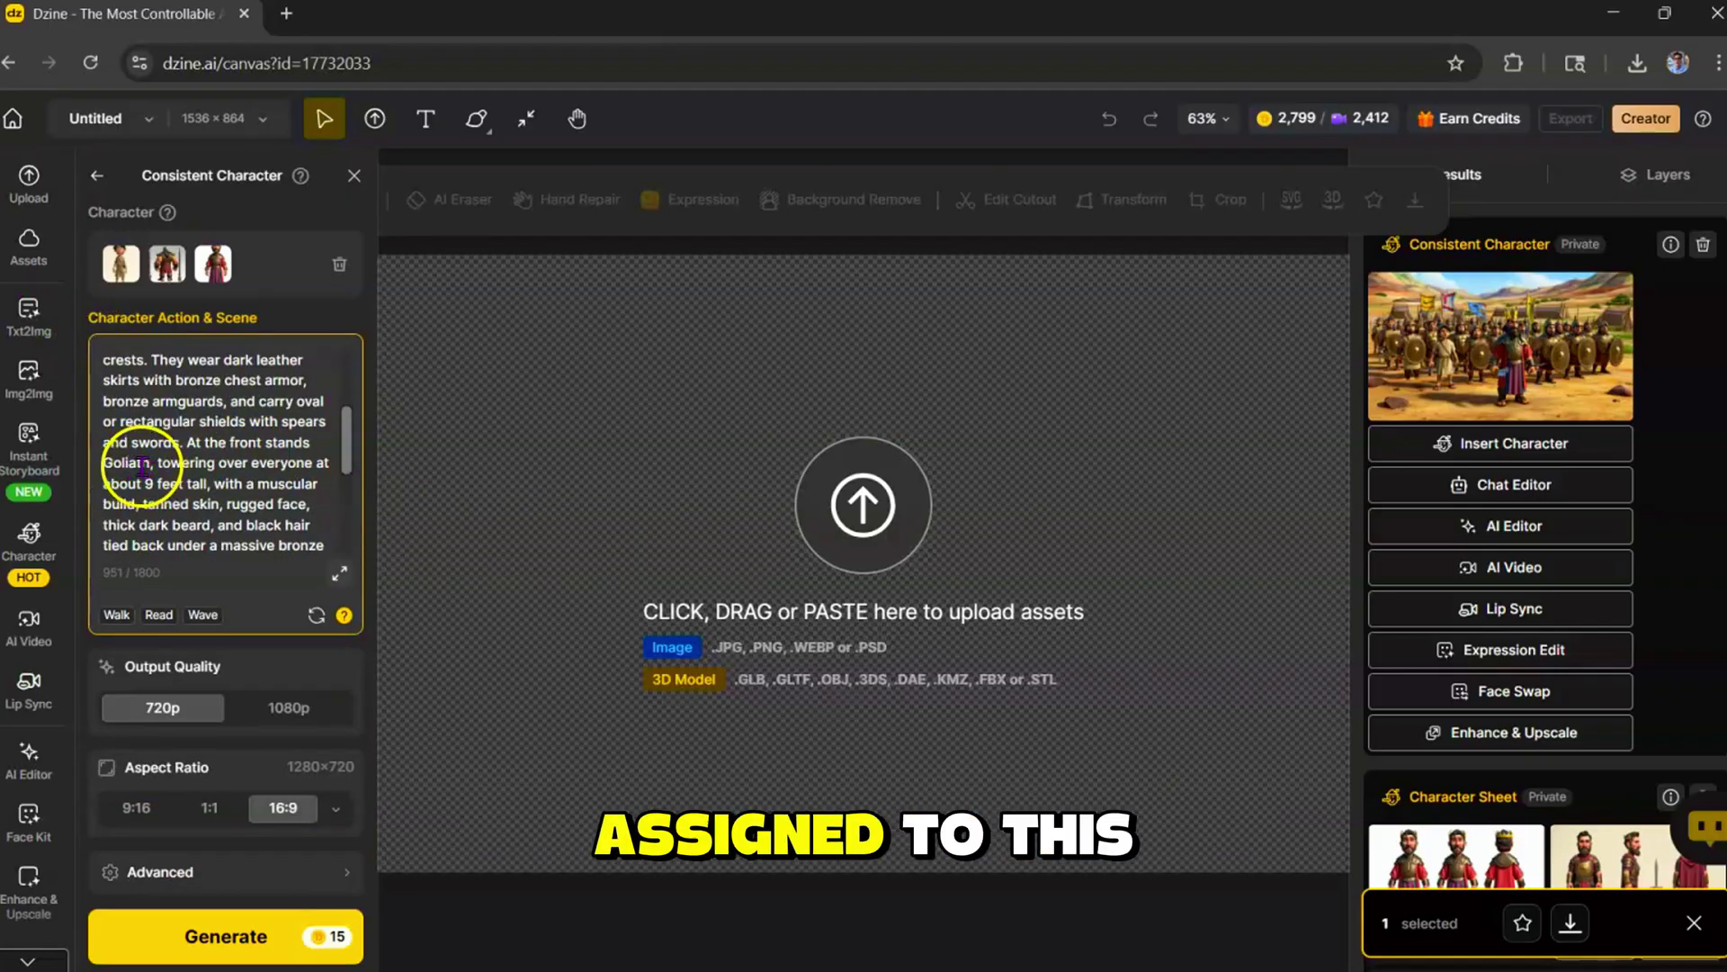
double_click(102, 463)
click(157, 641)
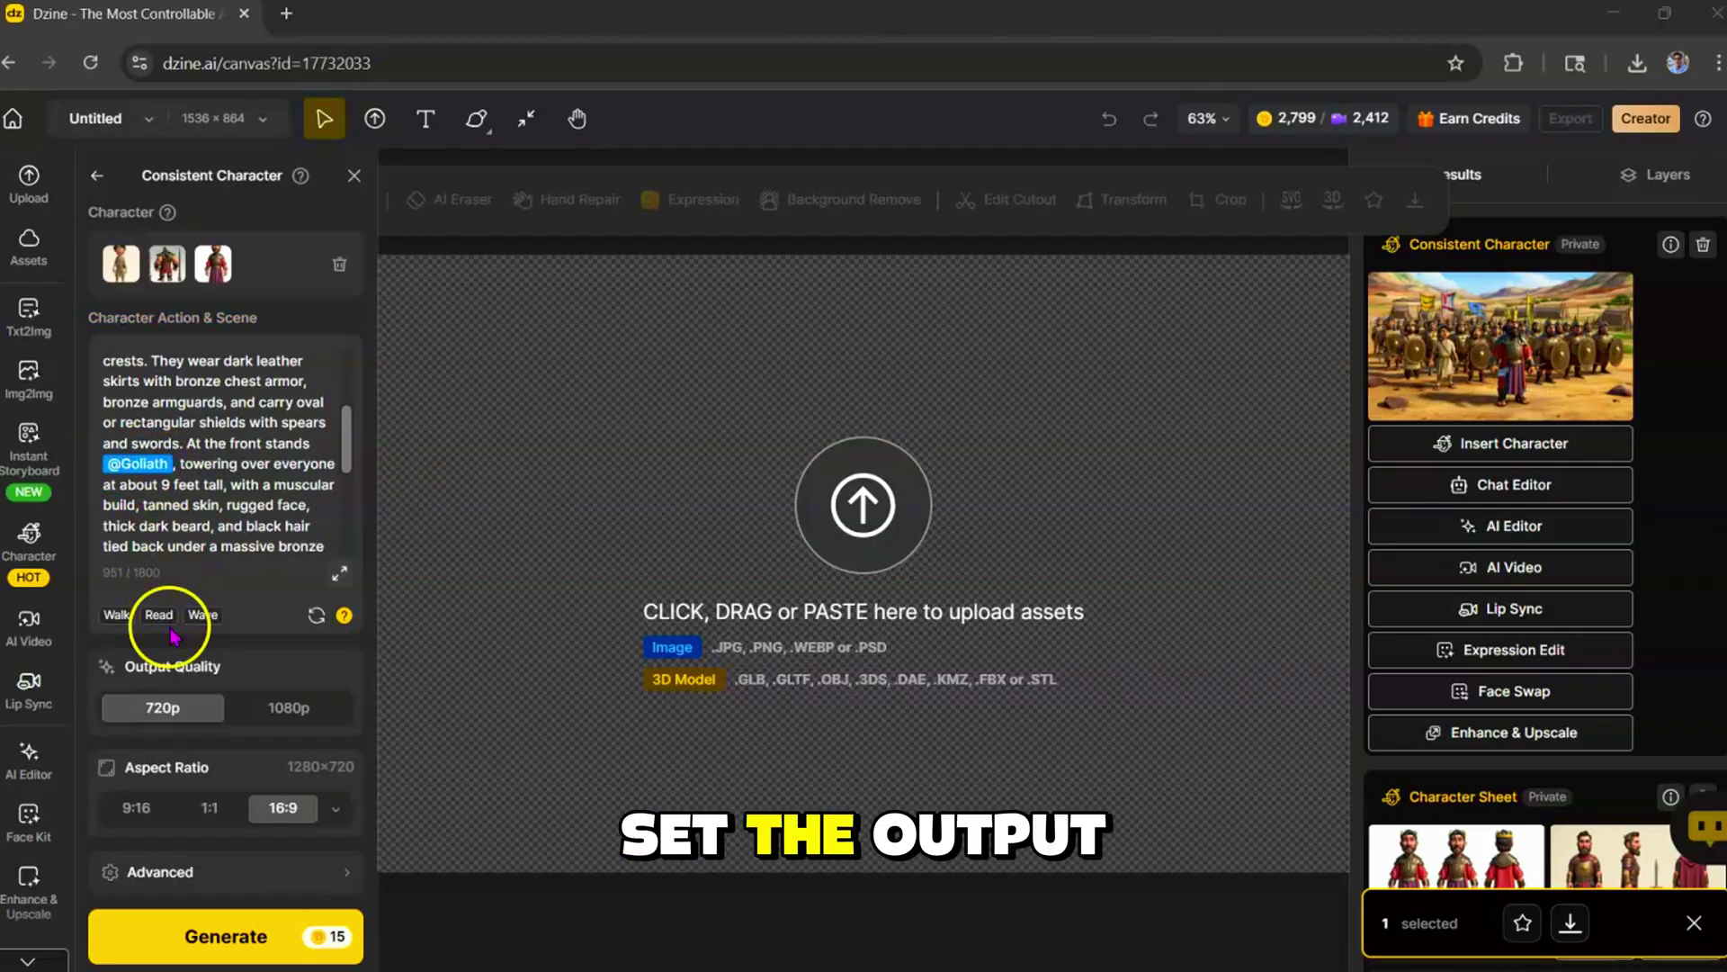
Generate the Philistine army scene at 720p in the YouTube 16:9 ratio and view the resulting image enlarged.
click(172, 712)
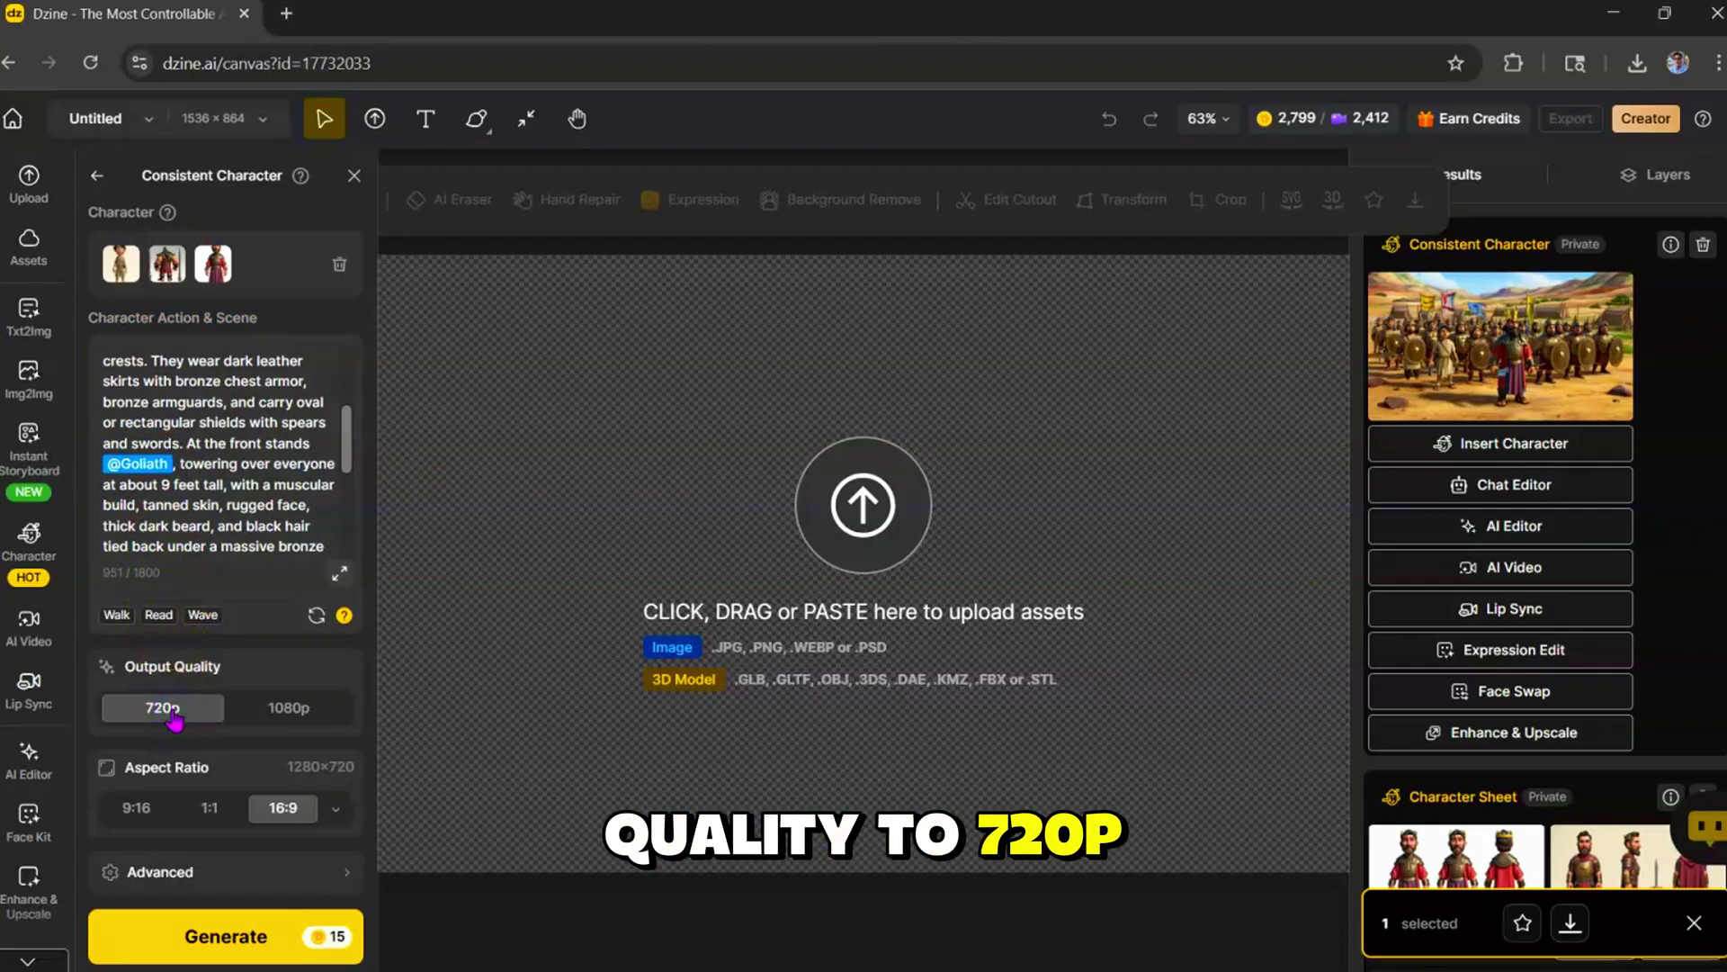
click(335, 810)
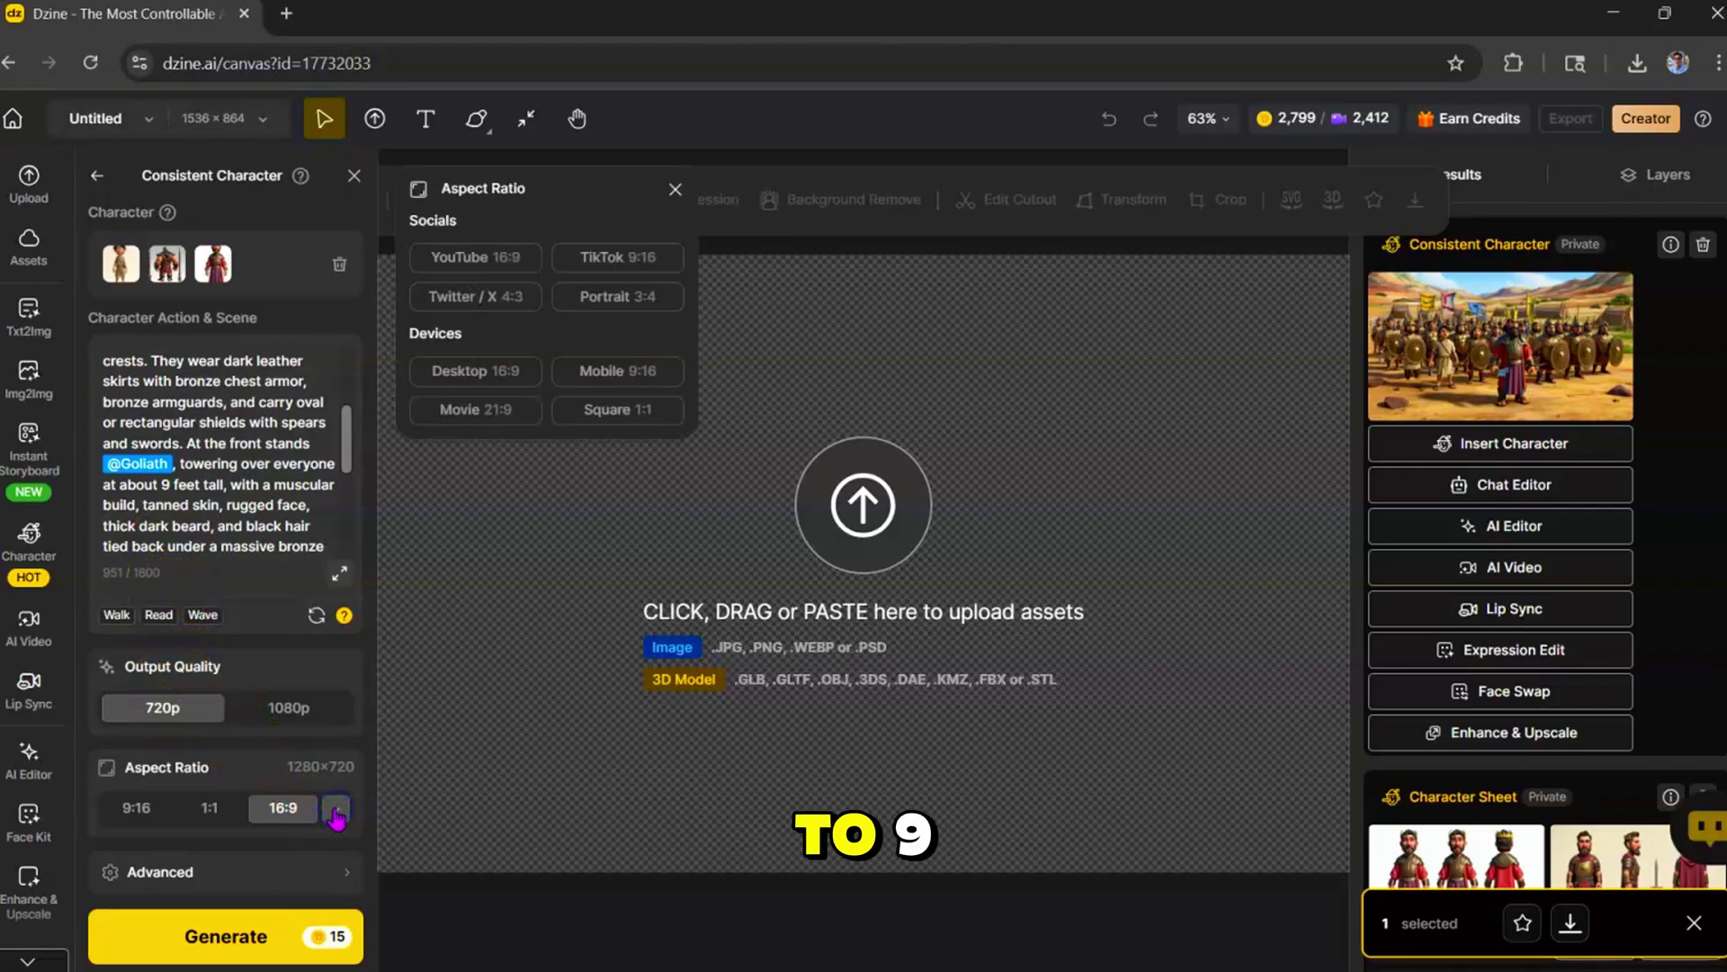
click(457, 258)
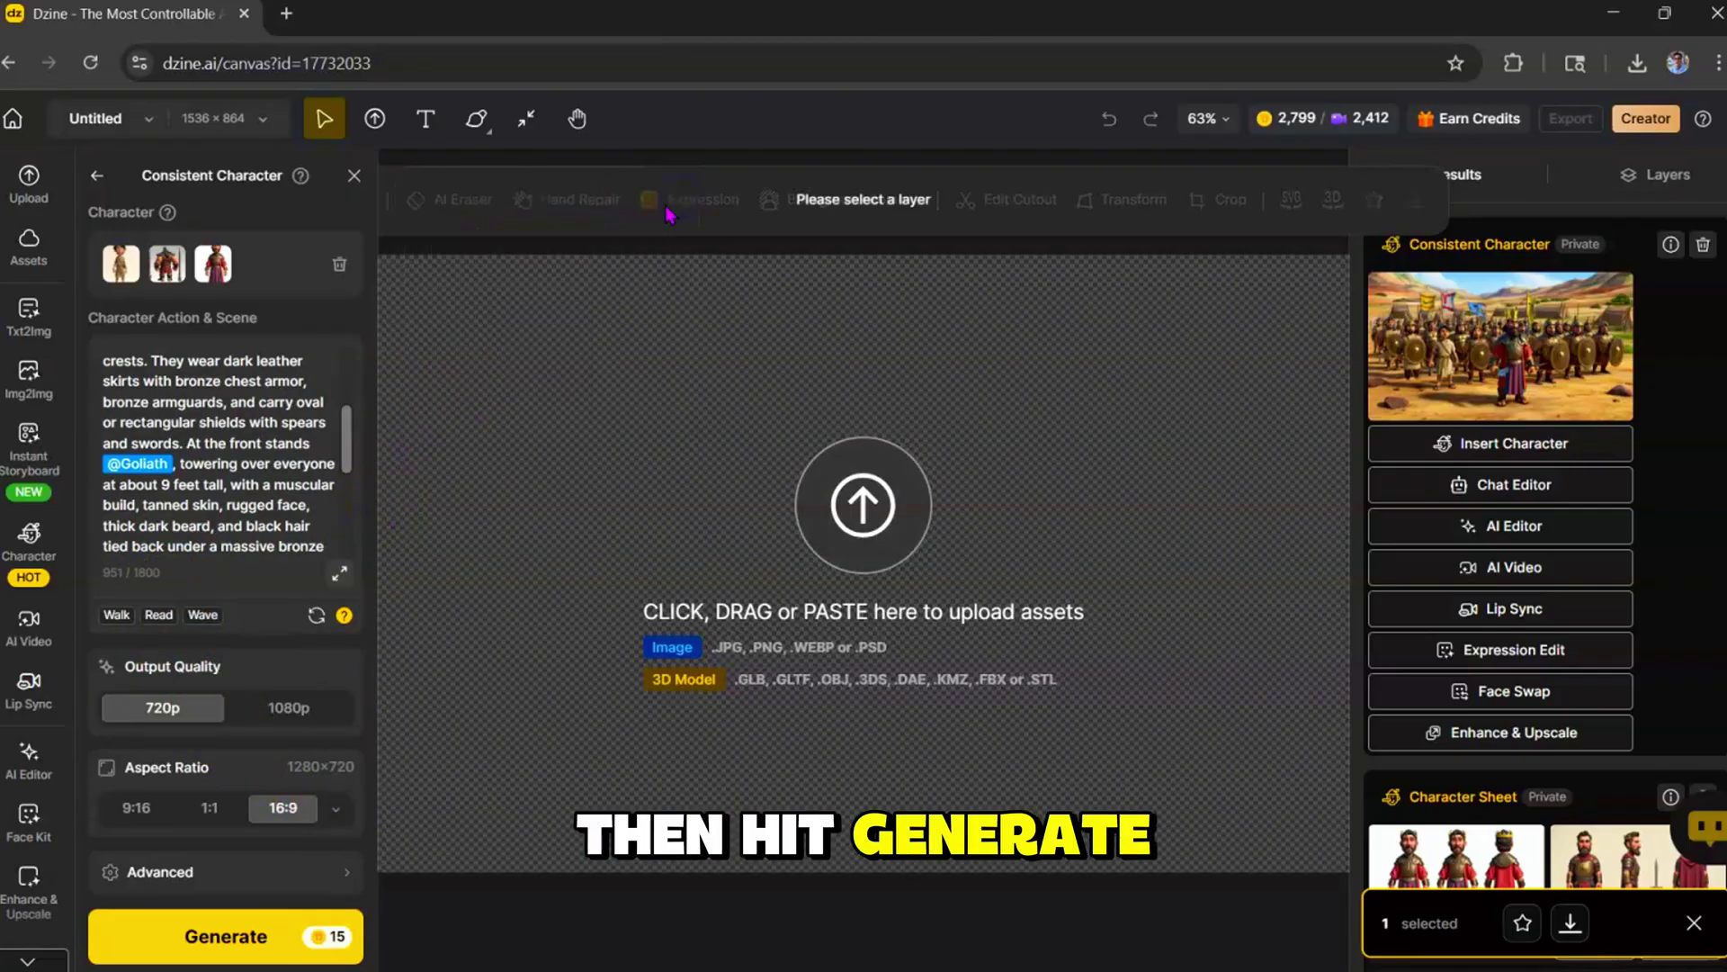
click(207, 940)
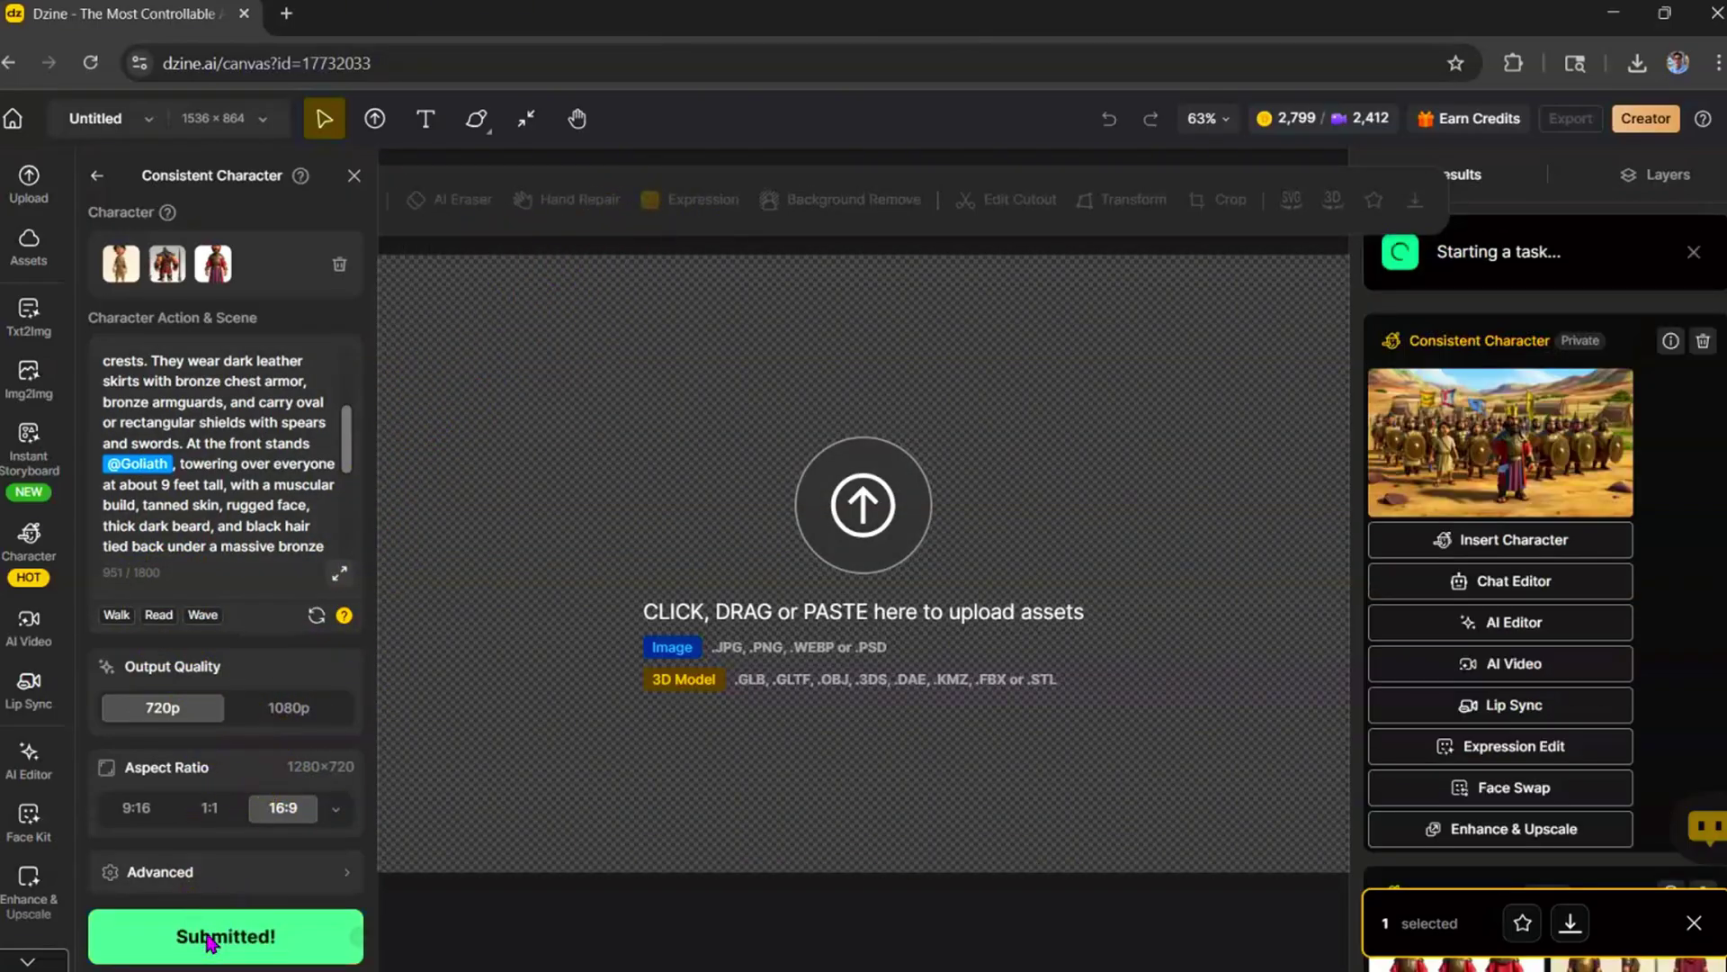
click(1462, 357)
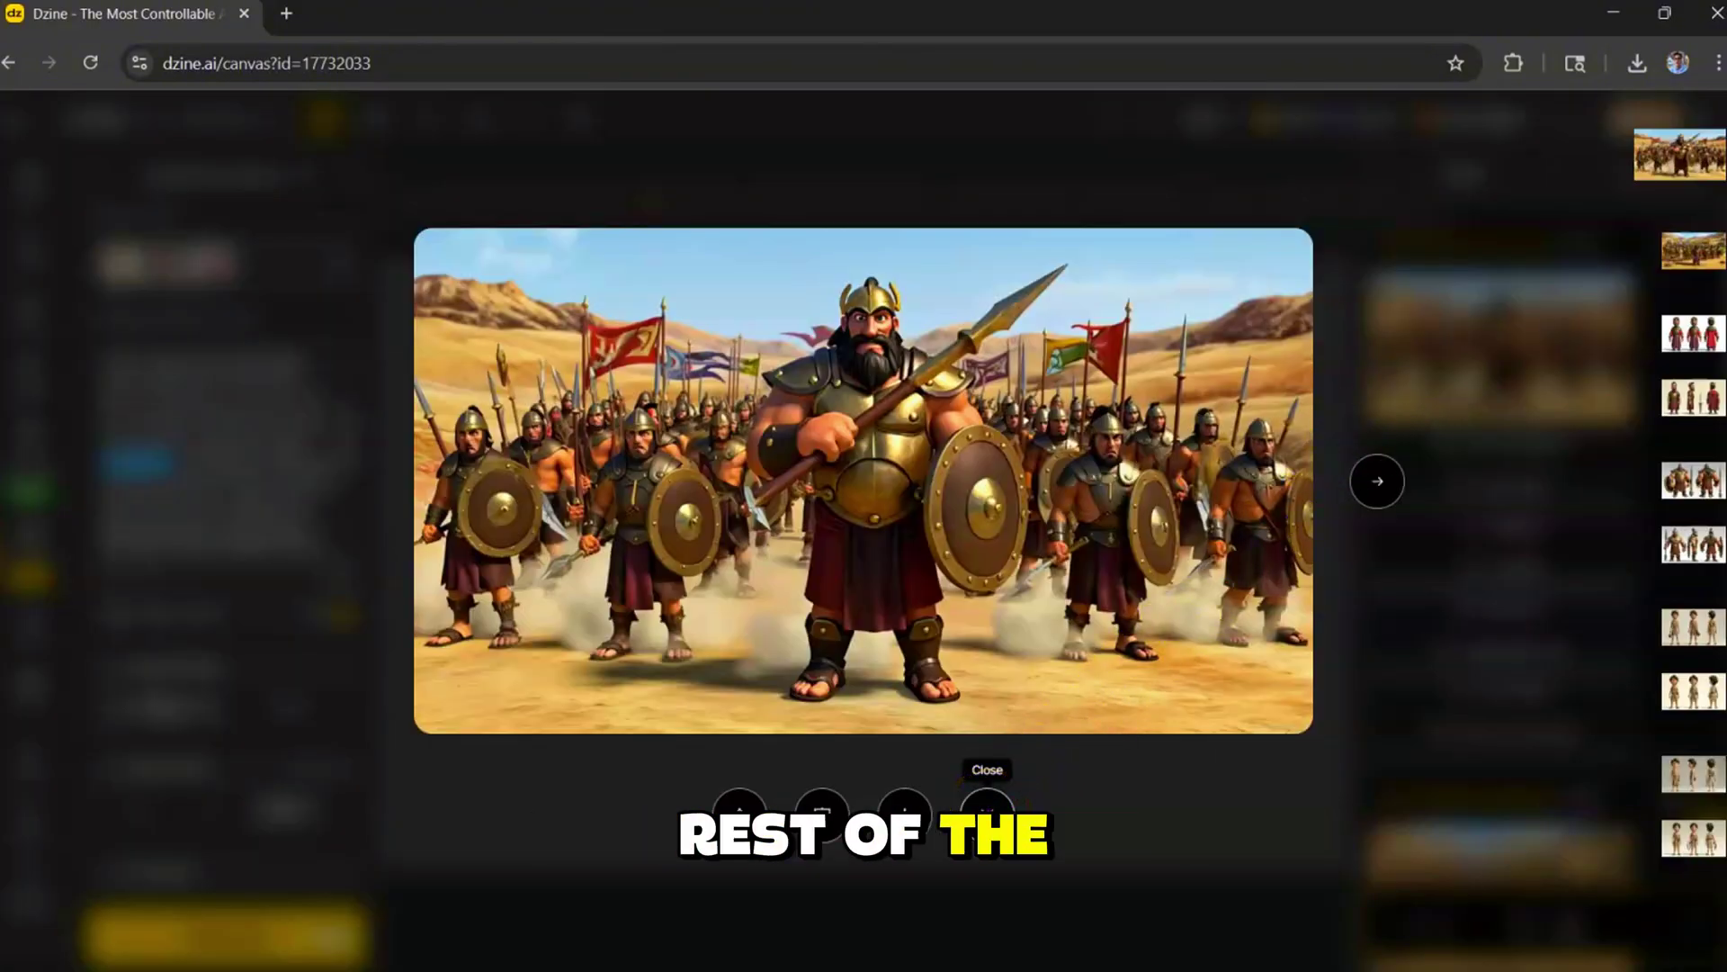
click(988, 808)
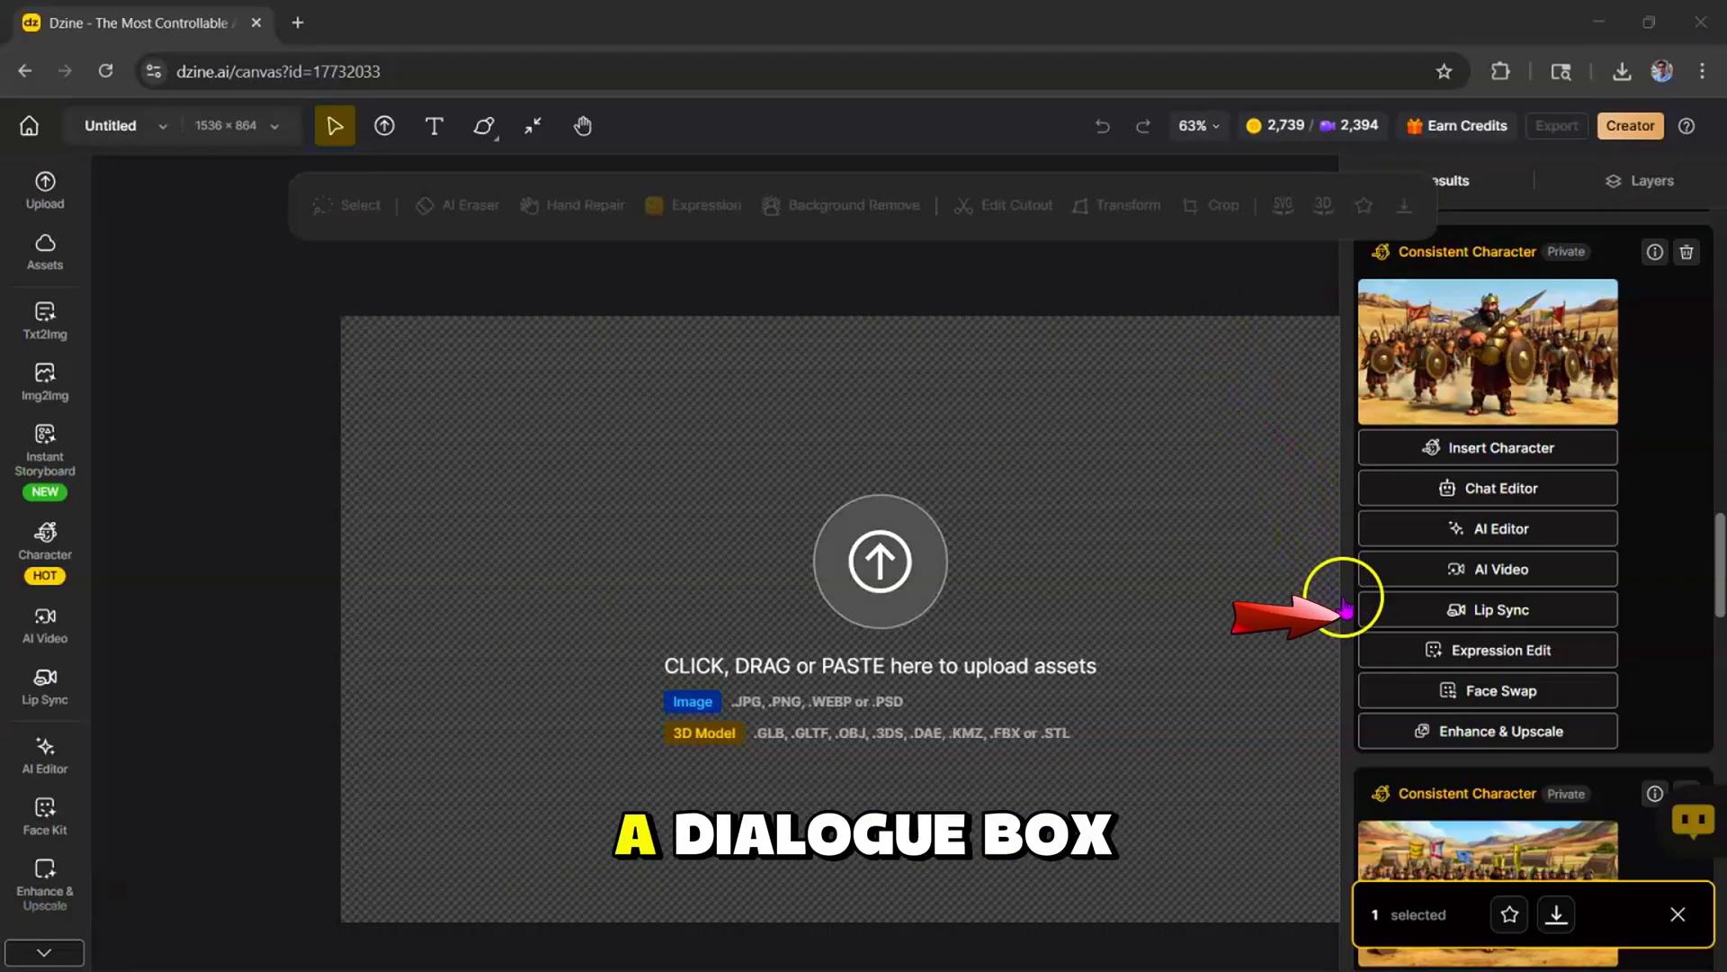
Start a lip sync from the Philistine army image, selecting Goliath's face as the speaker and cropping to 16:9.
click(1370, 620)
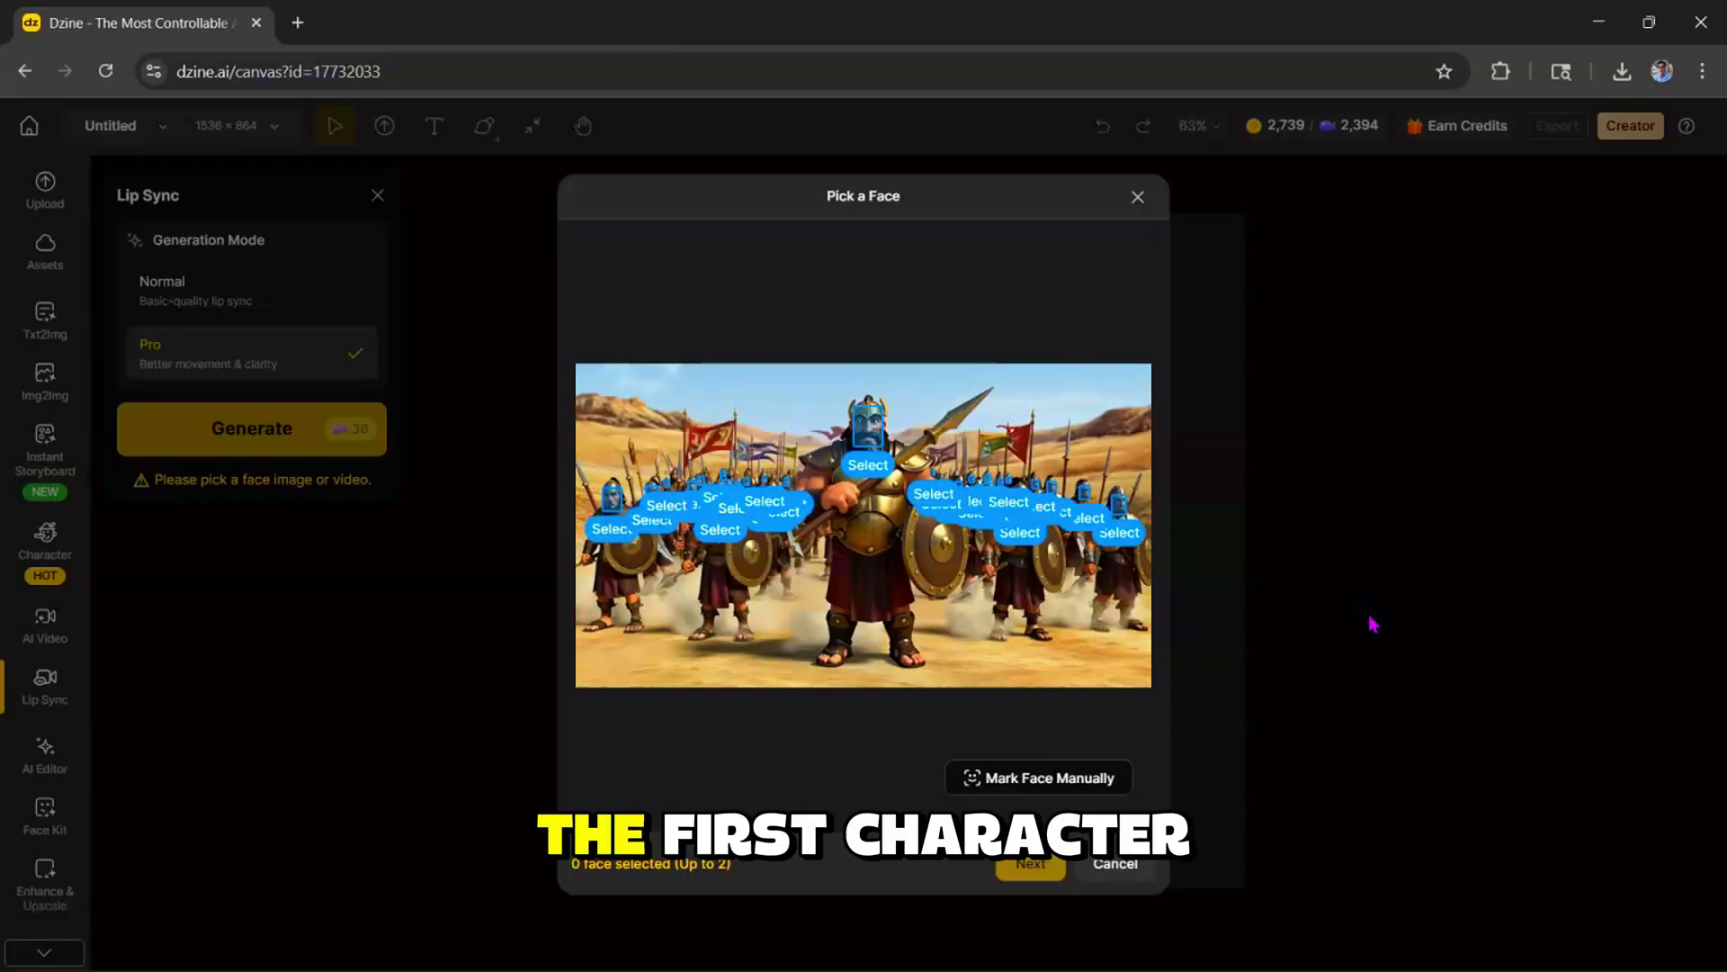
click(882, 445)
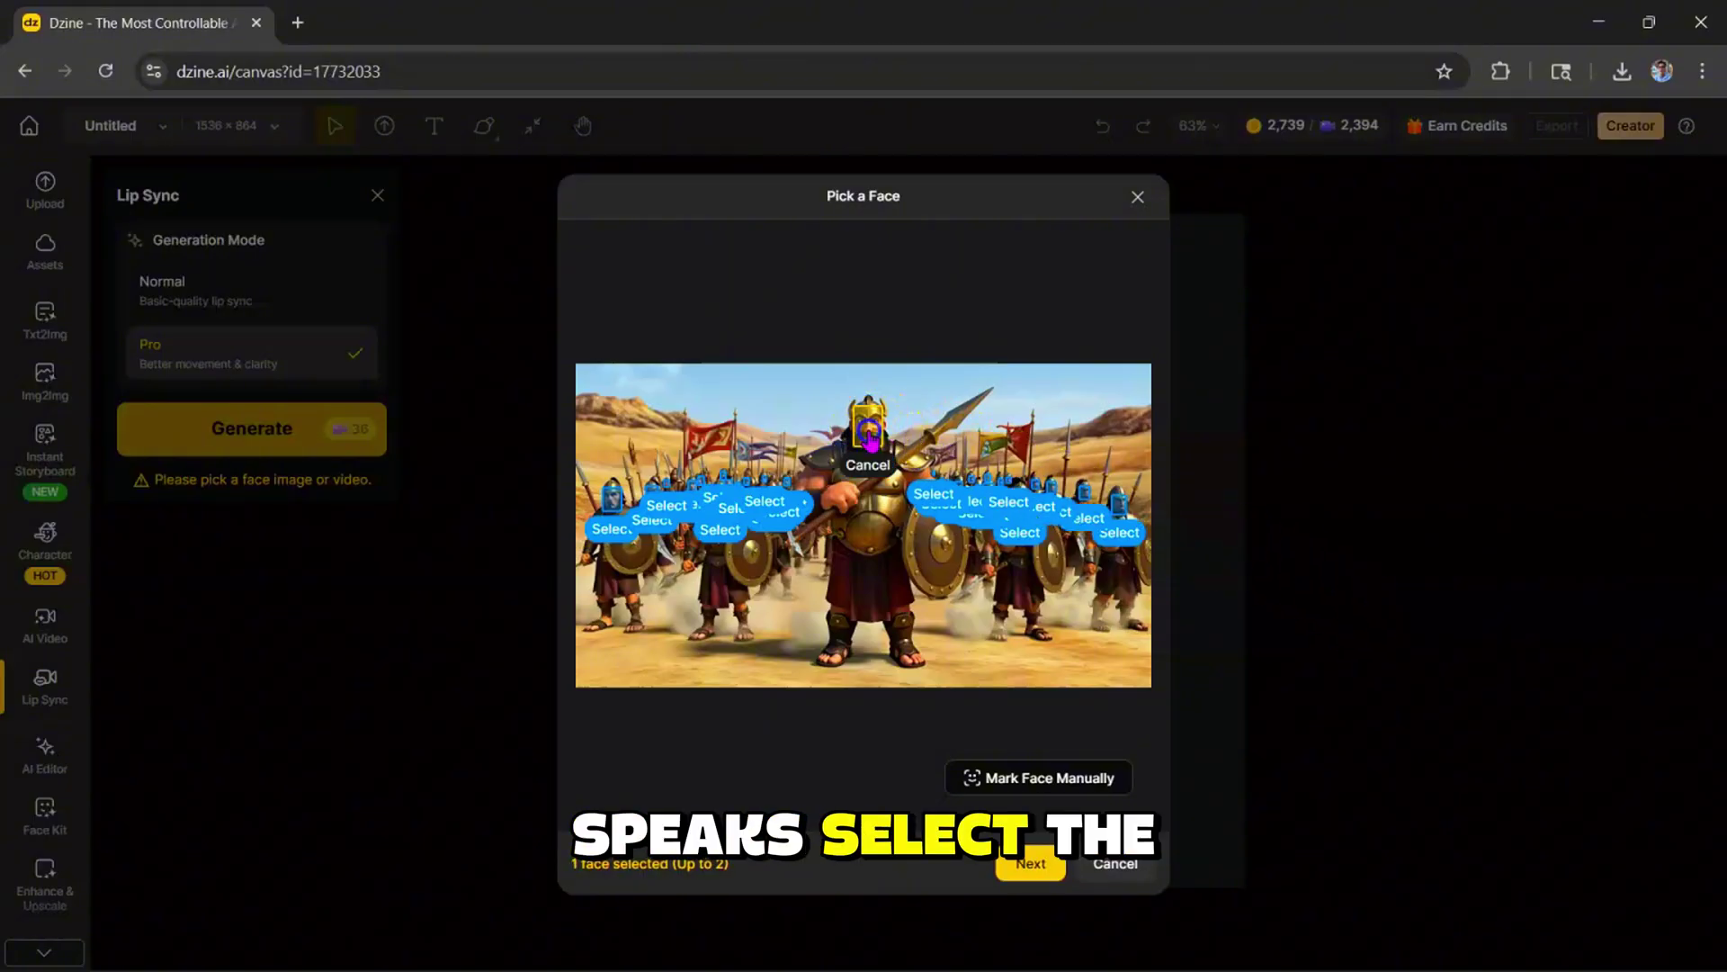
click(1031, 866)
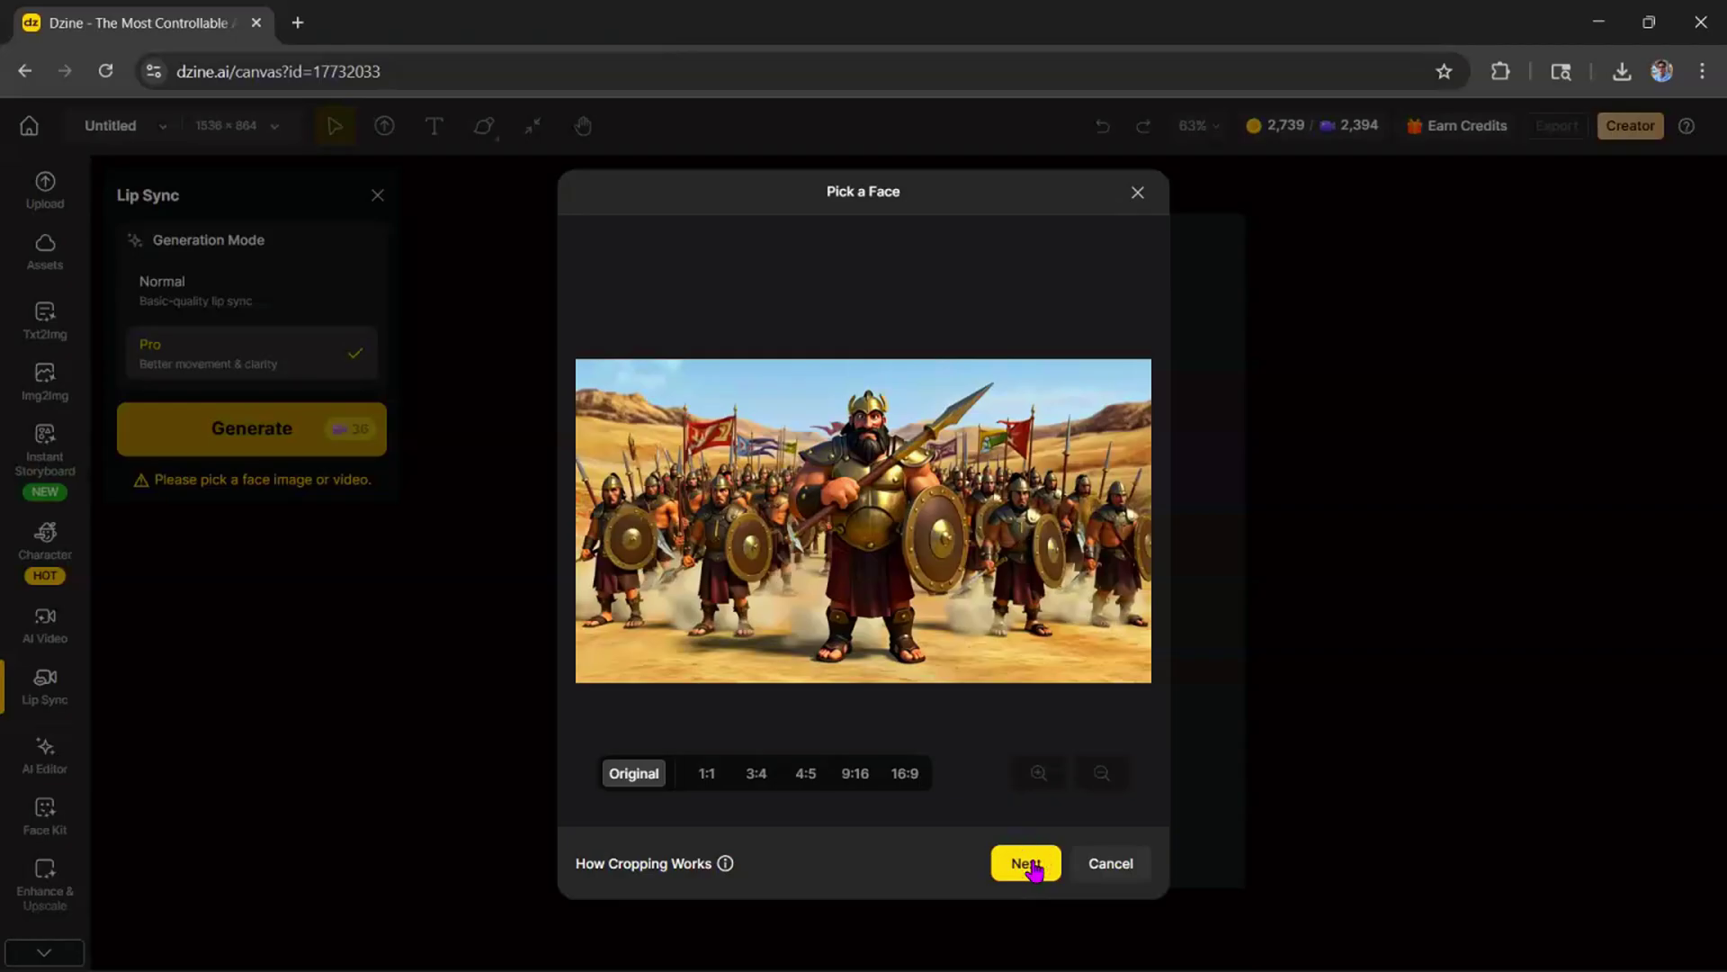
click(905, 775)
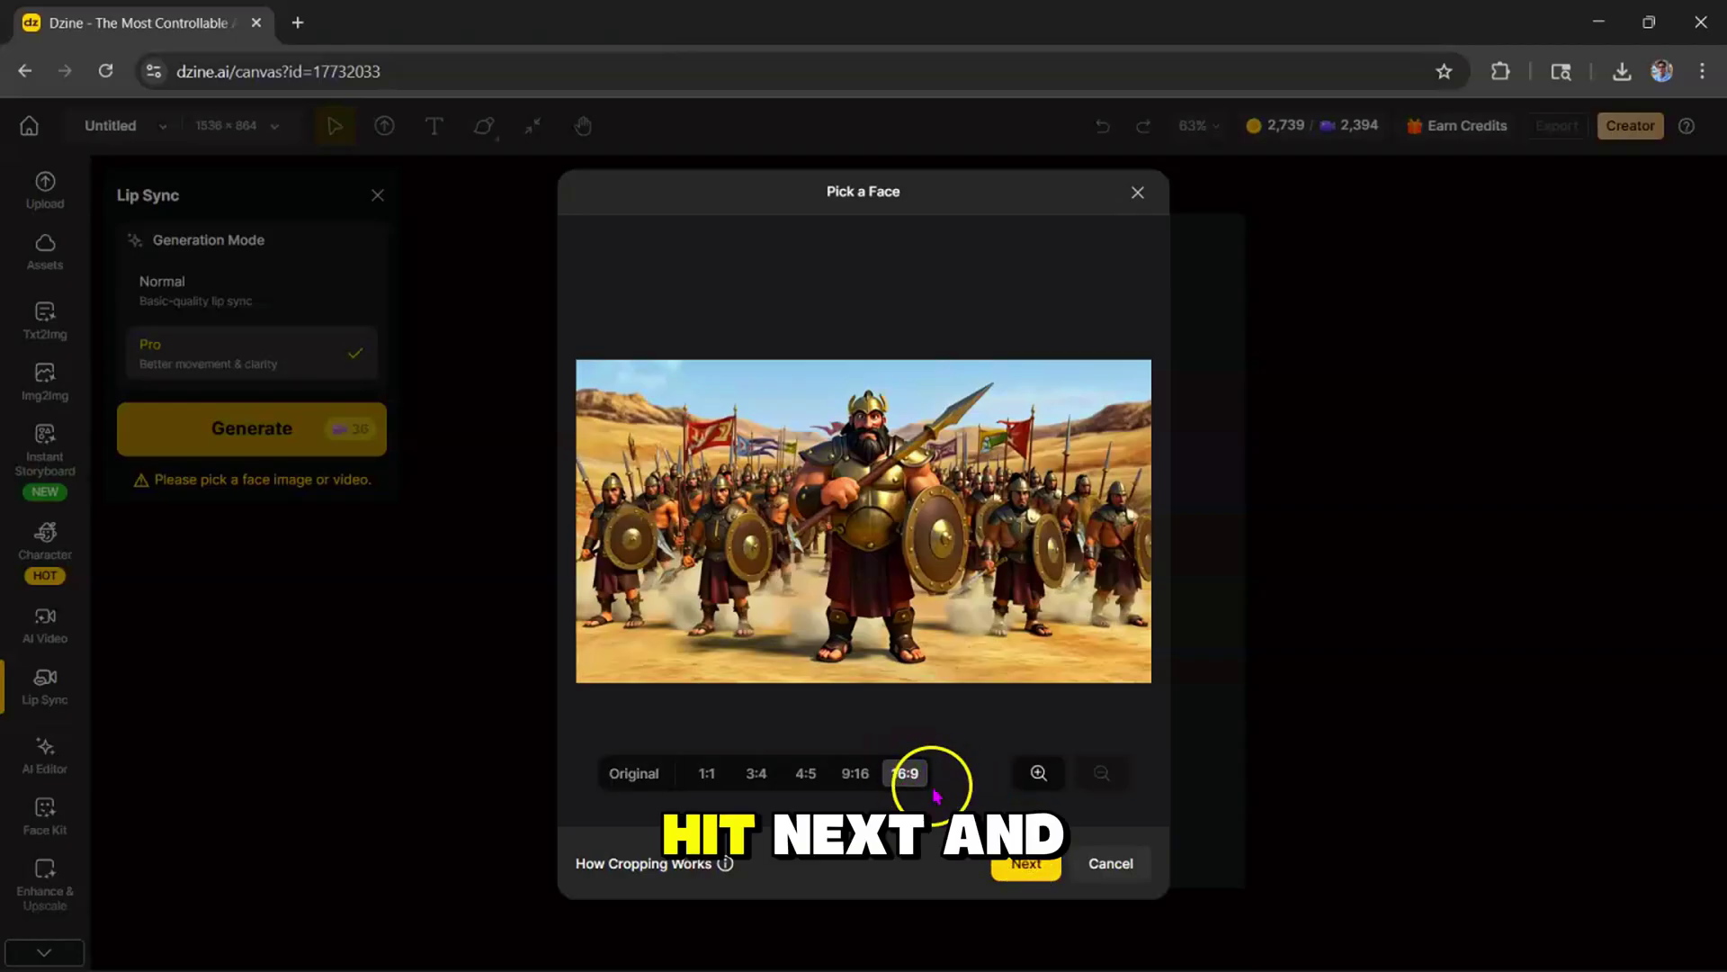
click(1022, 865)
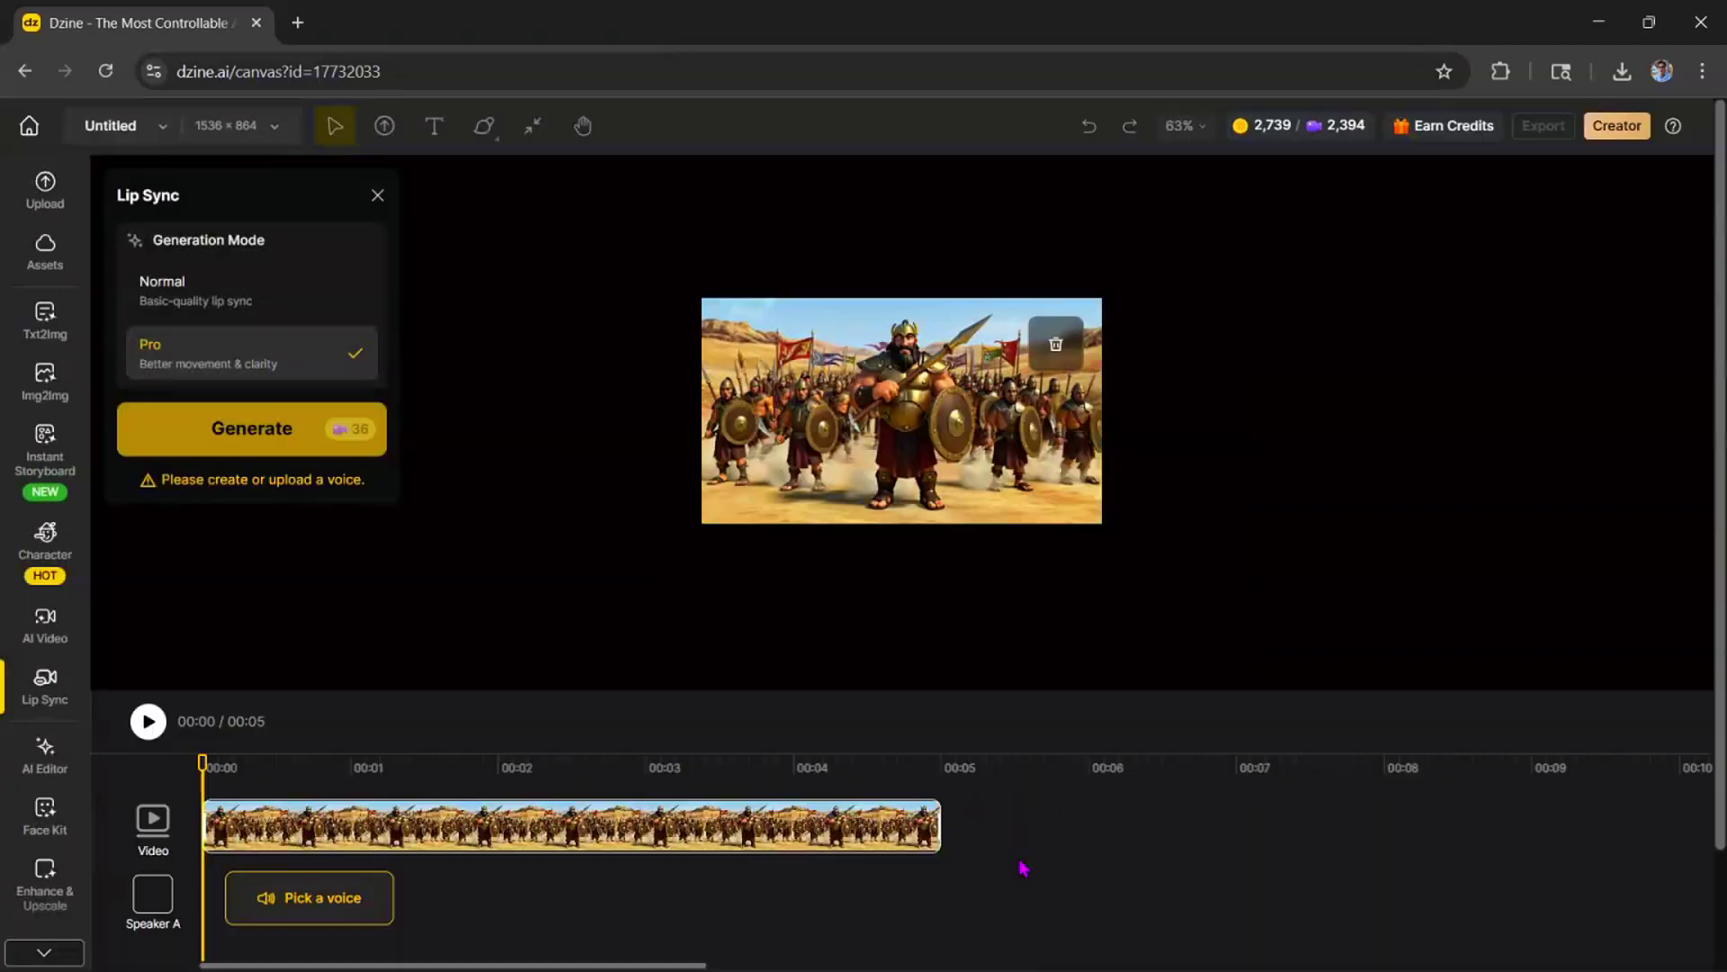
Enter the speaker's text-to-speech dialogue "Bring forth your bravest warrior to face me!" and choose and preview the James voice in English.
click(375, 905)
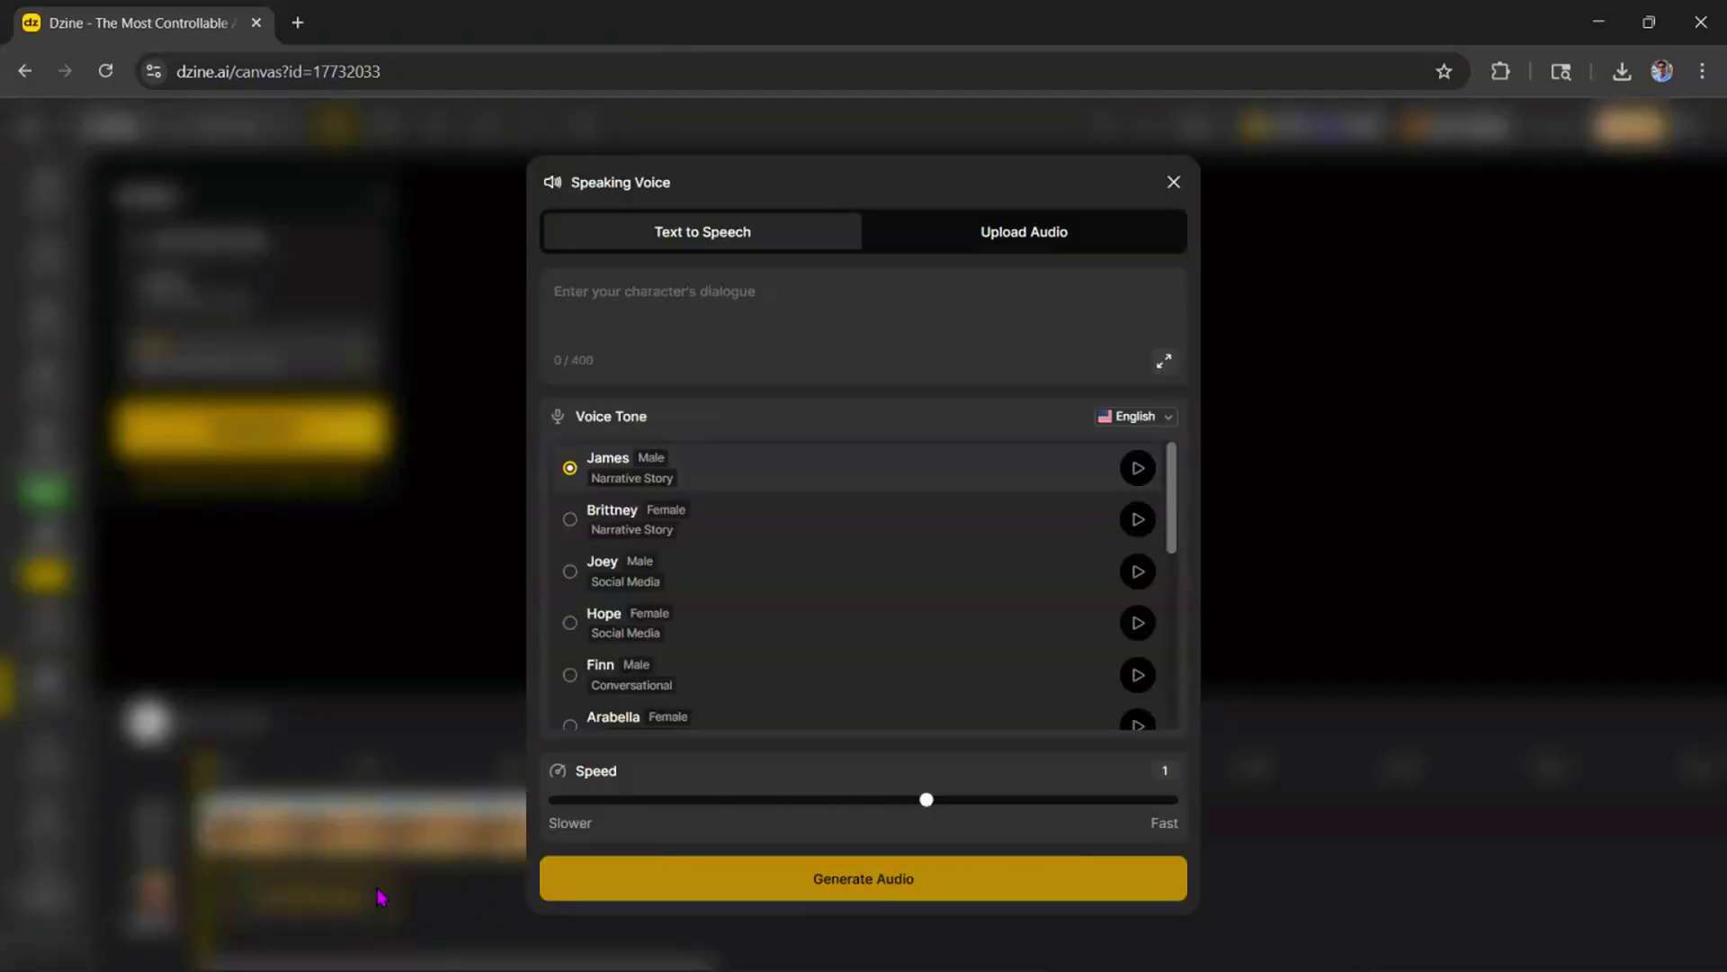
click(759, 304)
text(Bring forth your bravest warrior to face me!)
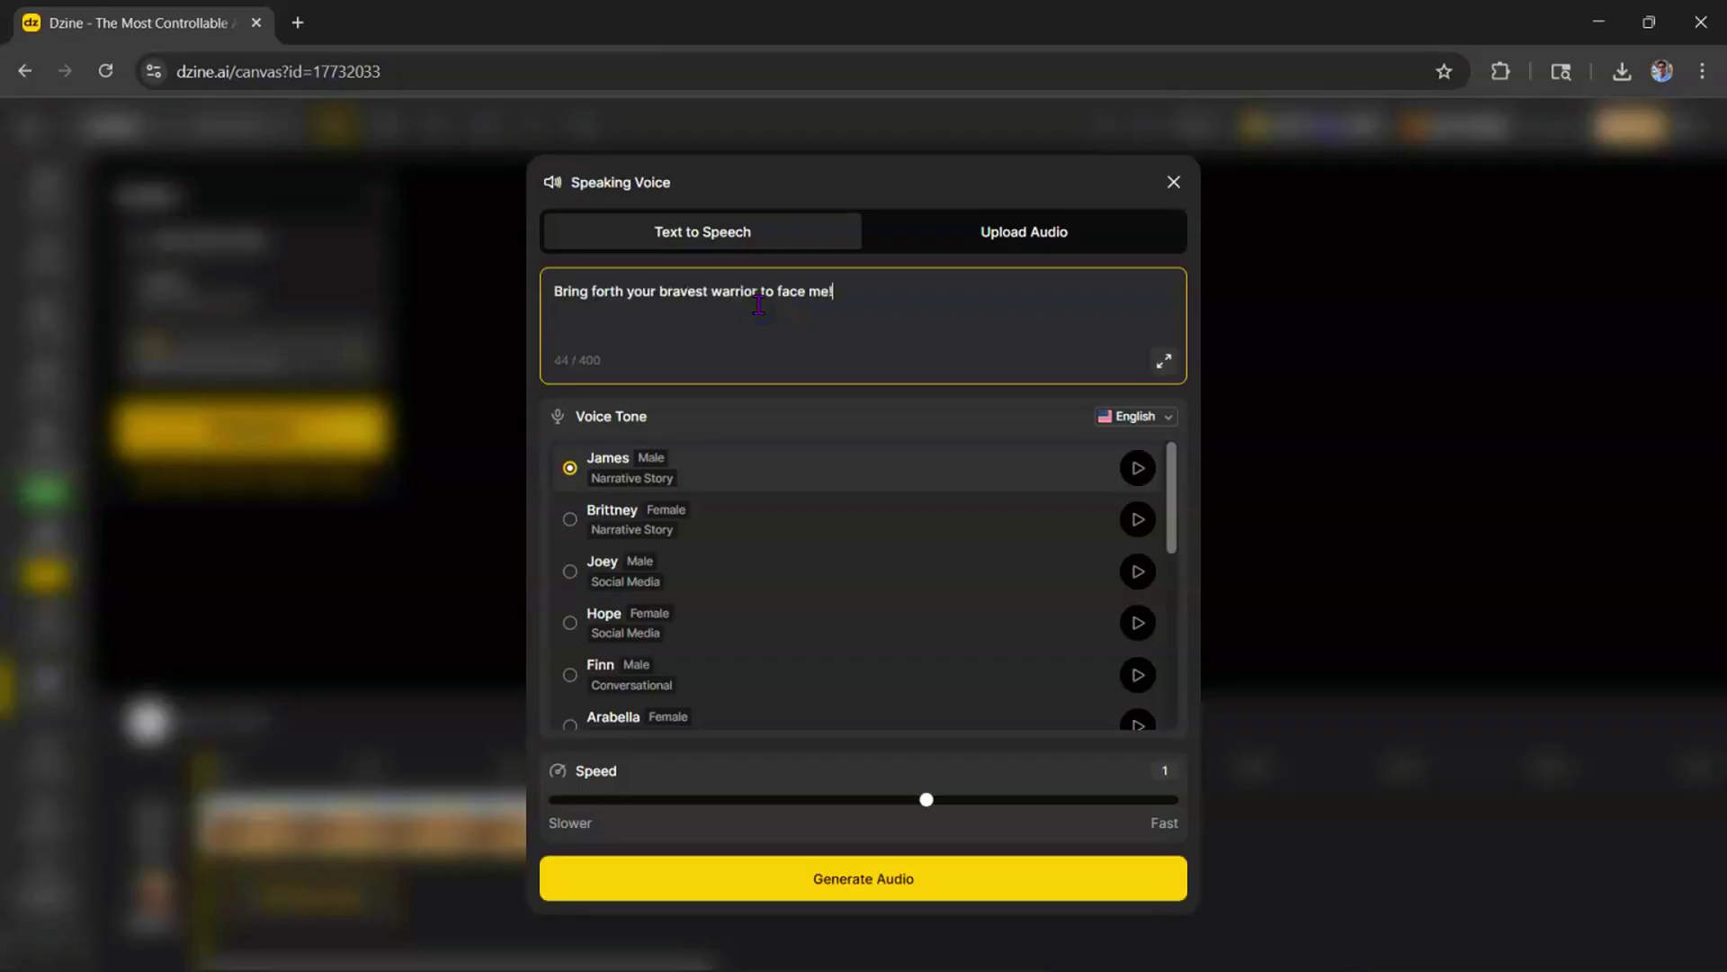
click(1037, 463)
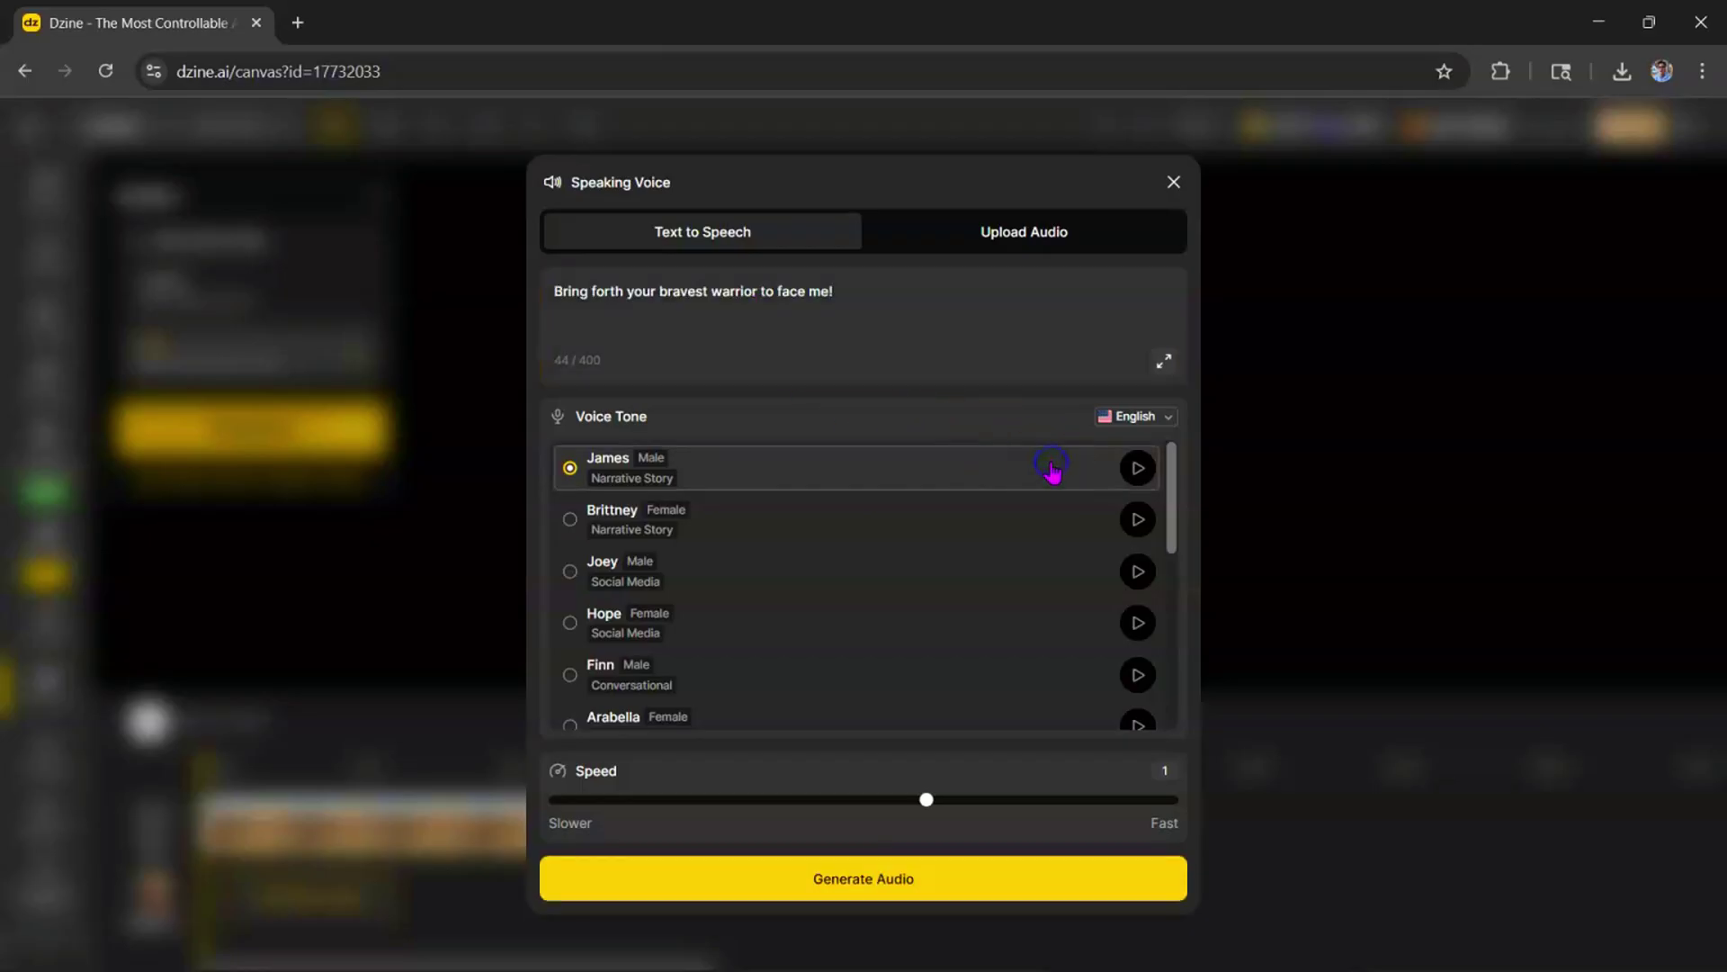
click(1138, 468)
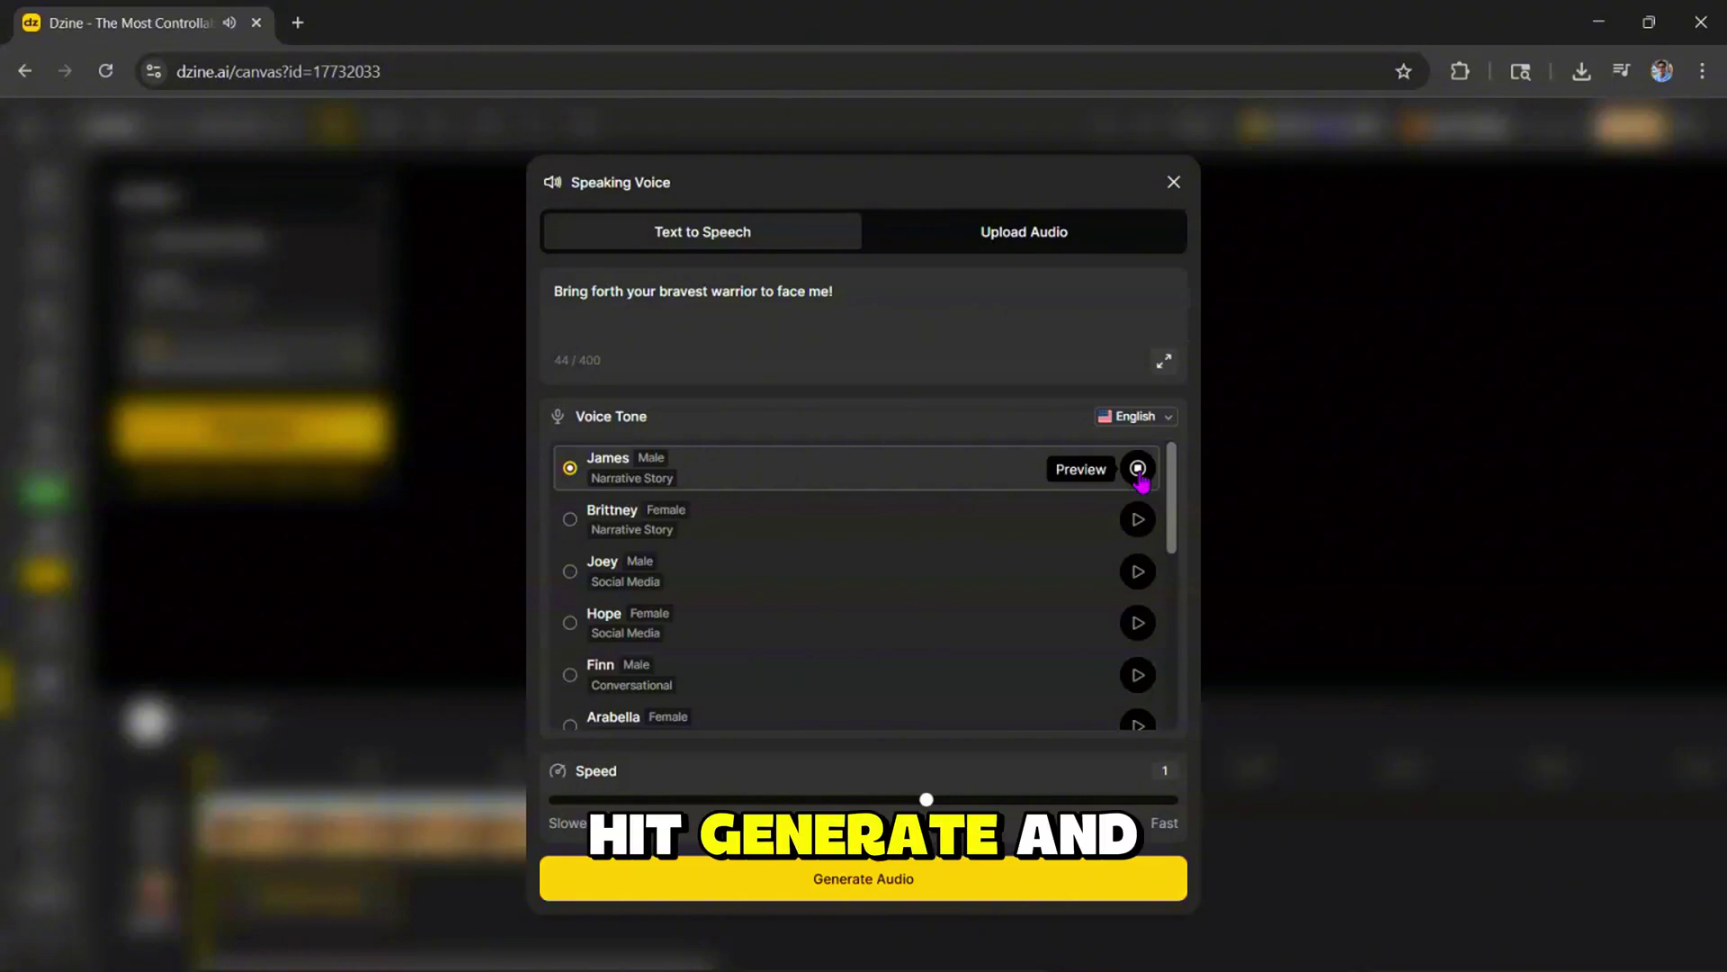
click(931, 772)
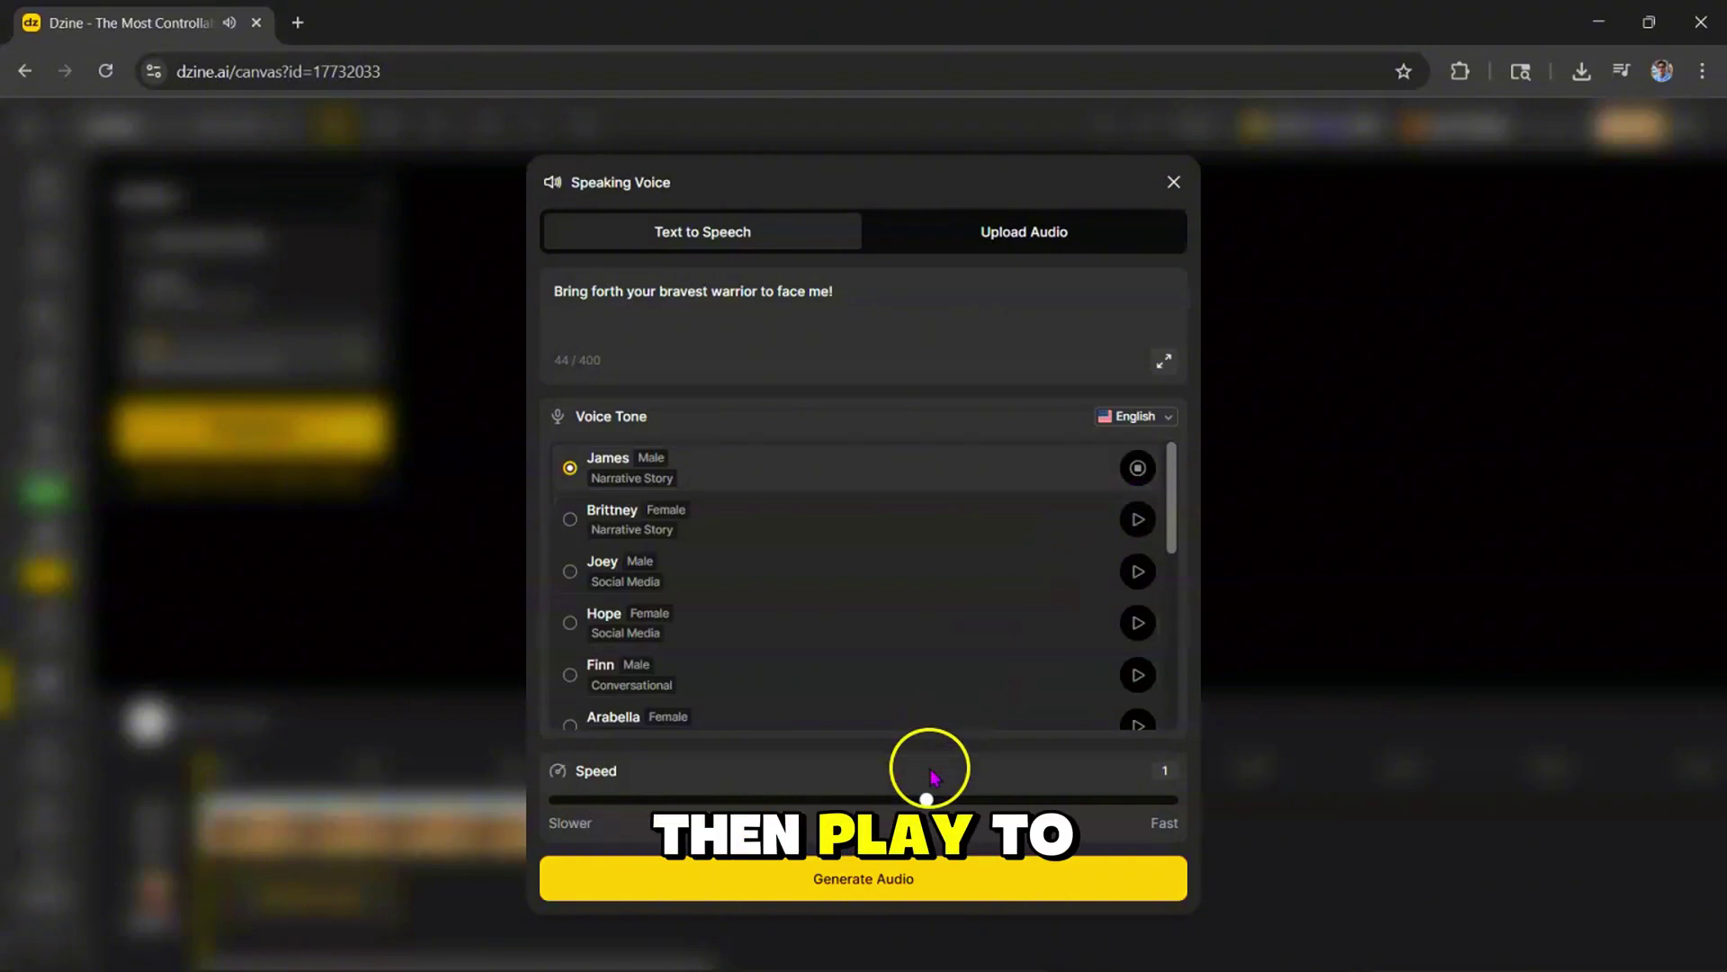
Generate and apply Goliath's dialogue audio, and generate the lip sync video from it in Pro mode.
click(904, 882)
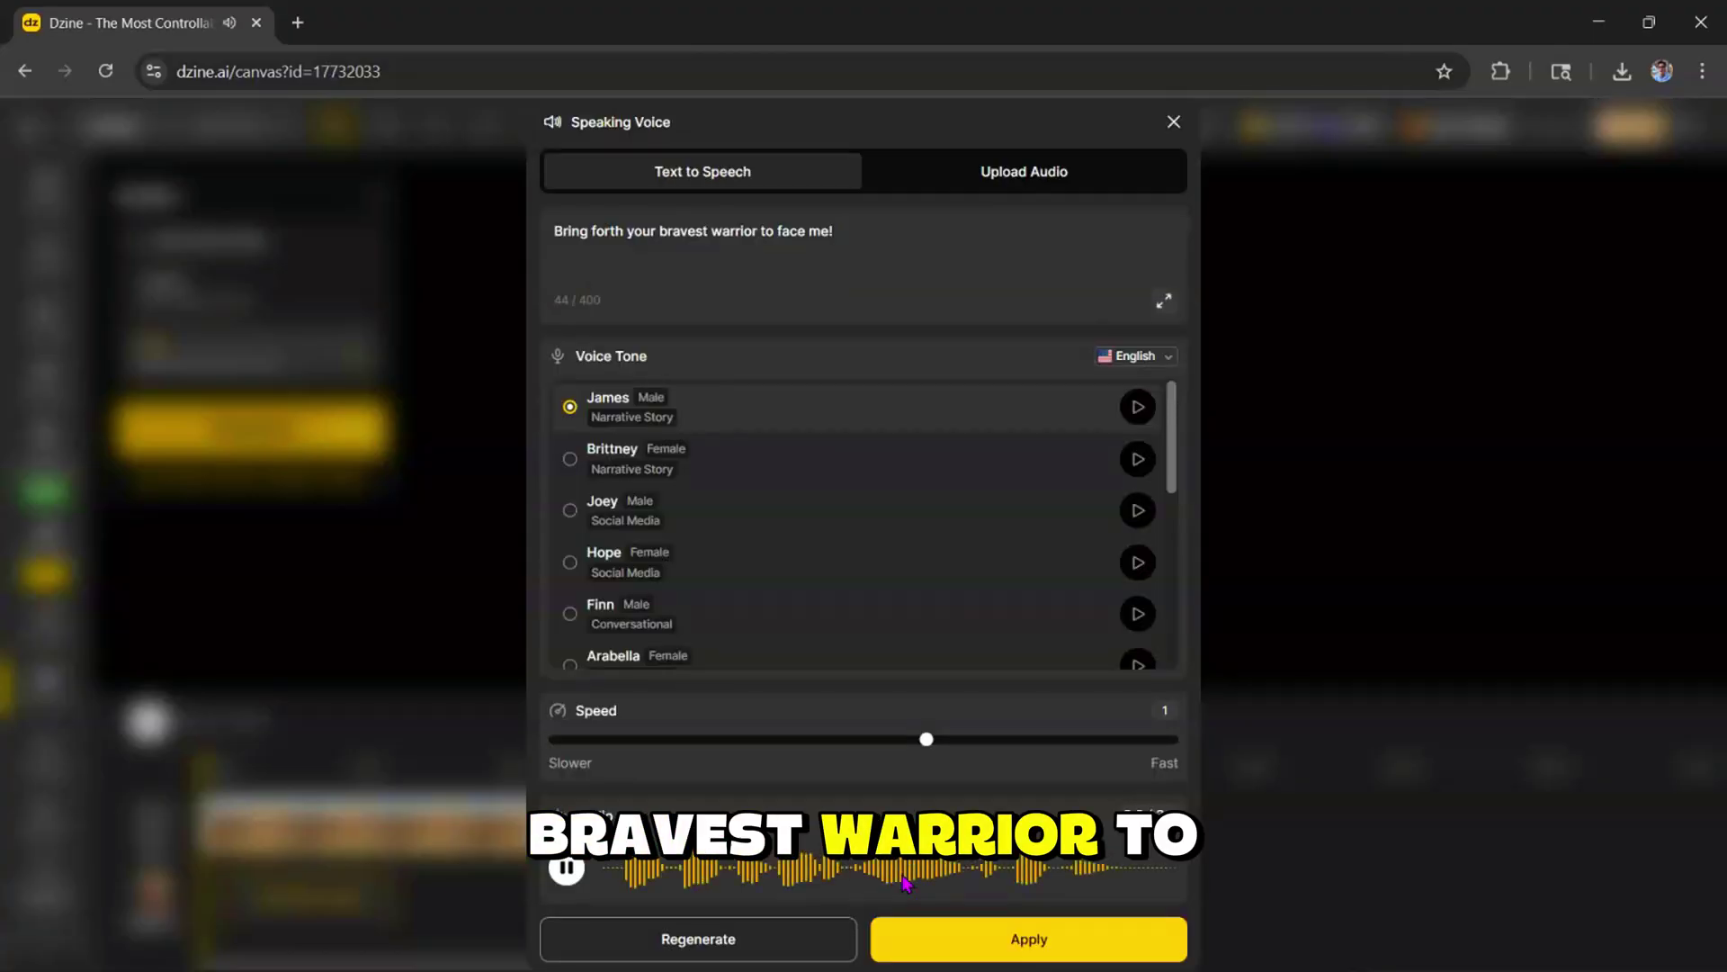
click(997, 940)
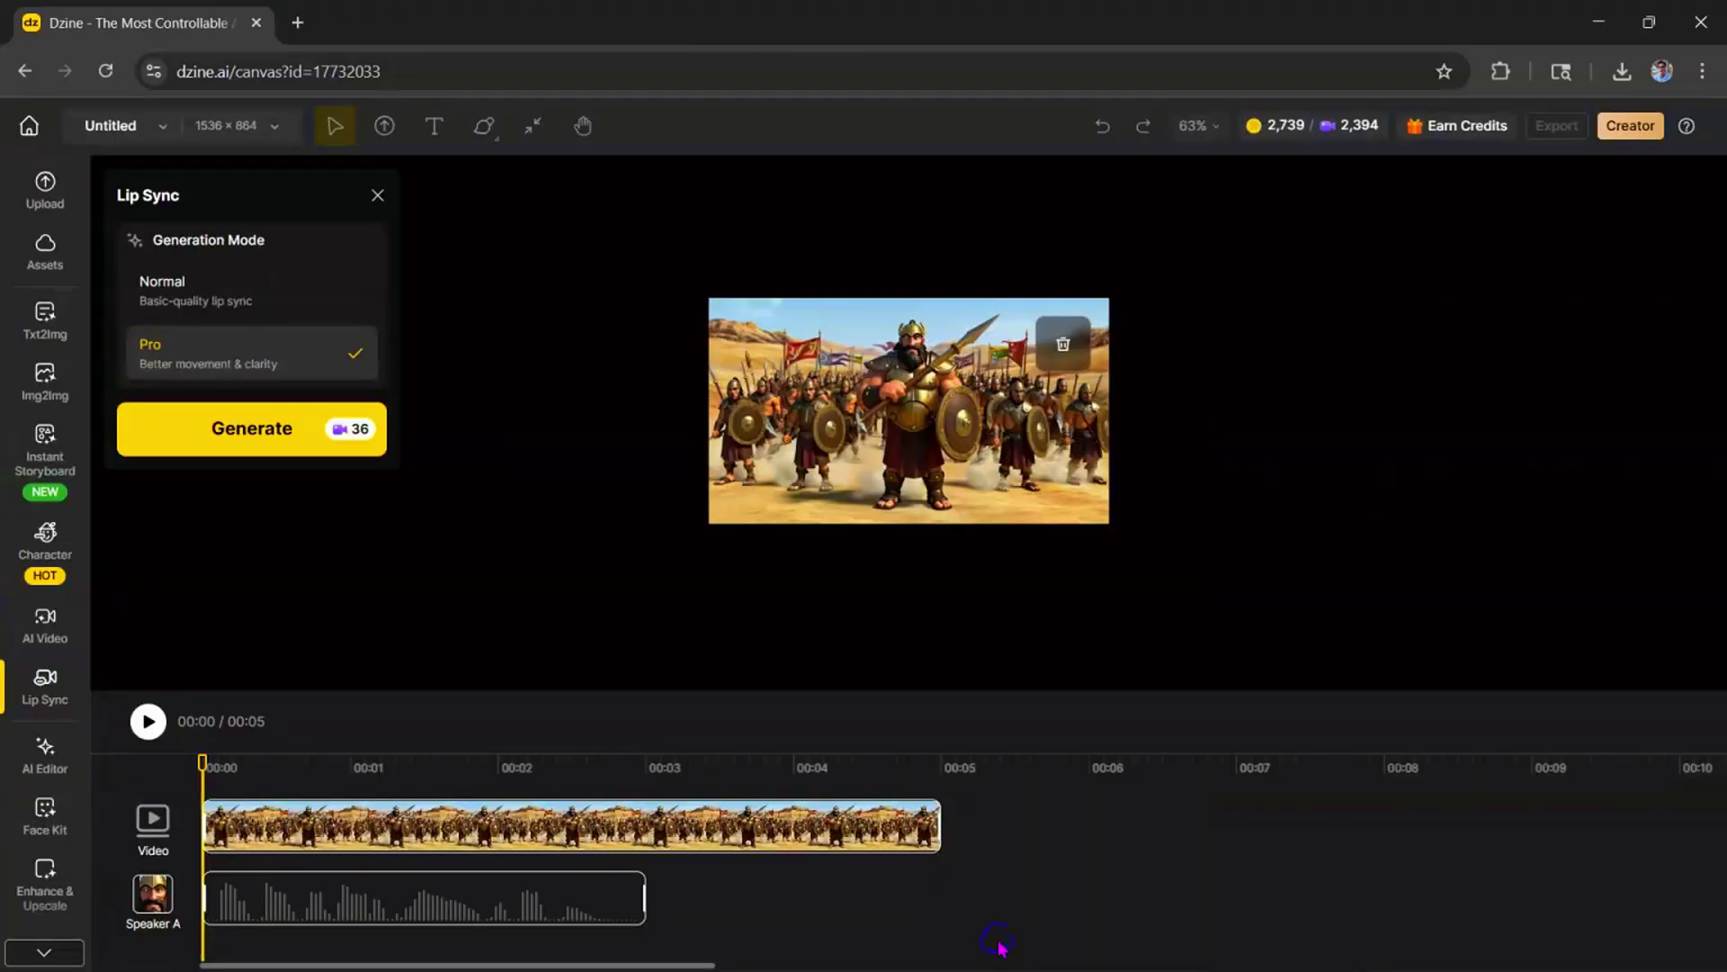
click(247, 428)
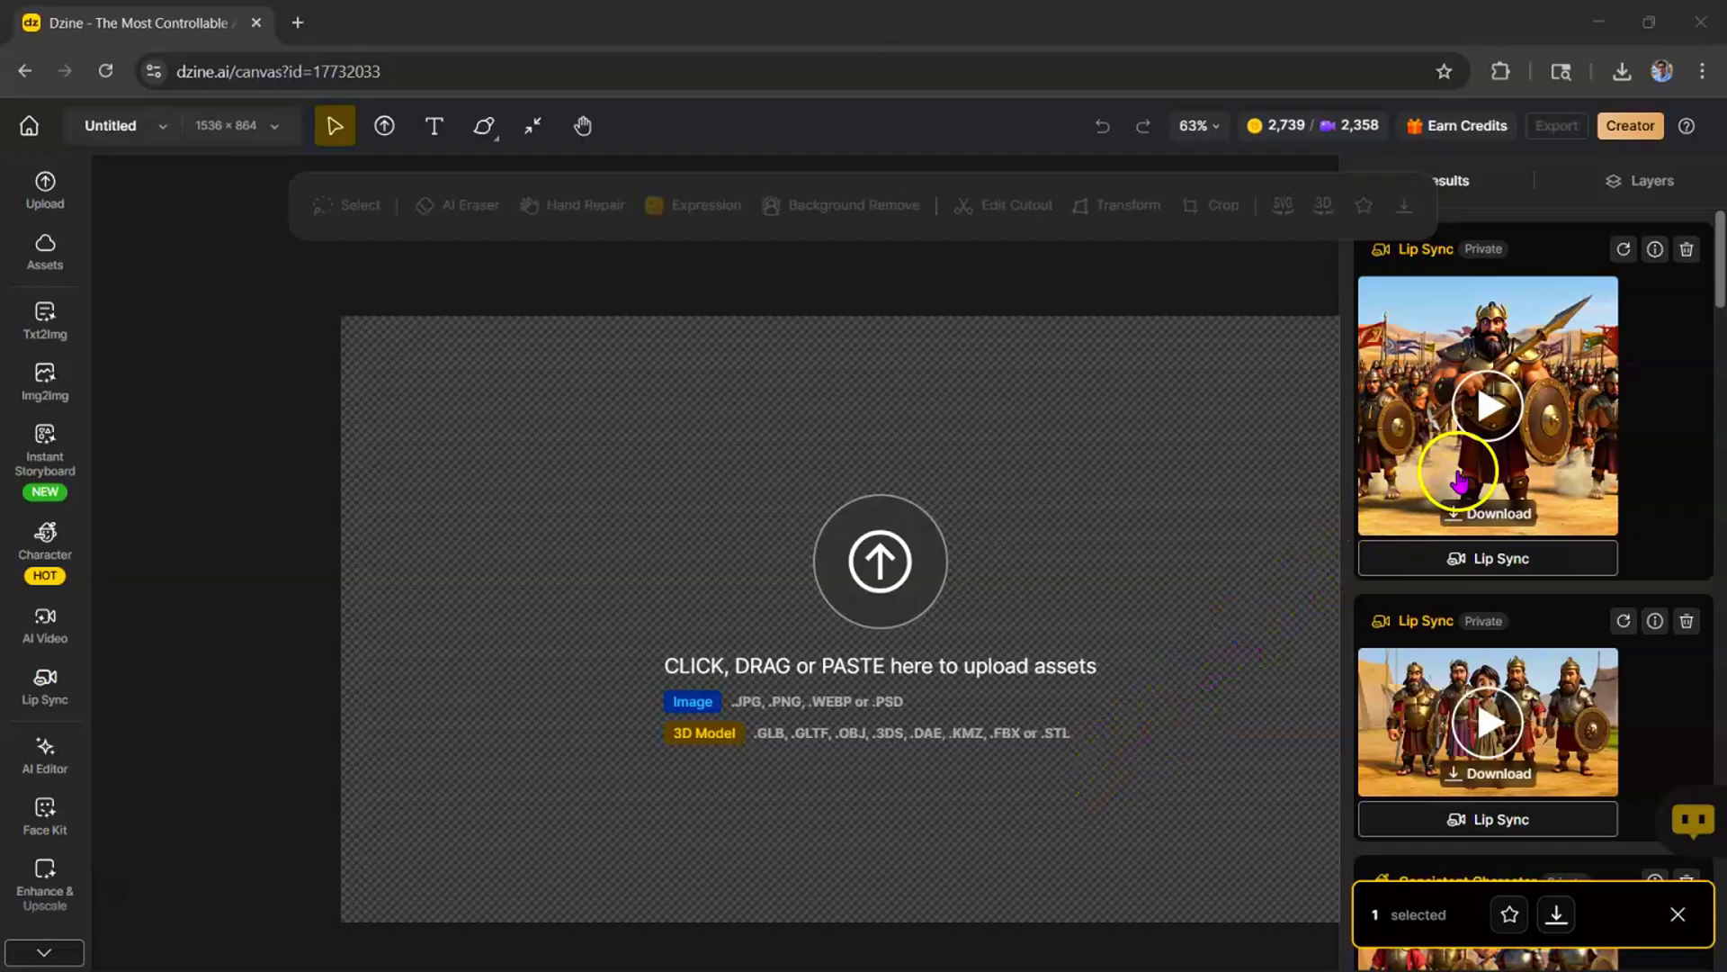
Open and play the generated lip sync video of Goliath in front of the Philistine army.
click(1459, 483)
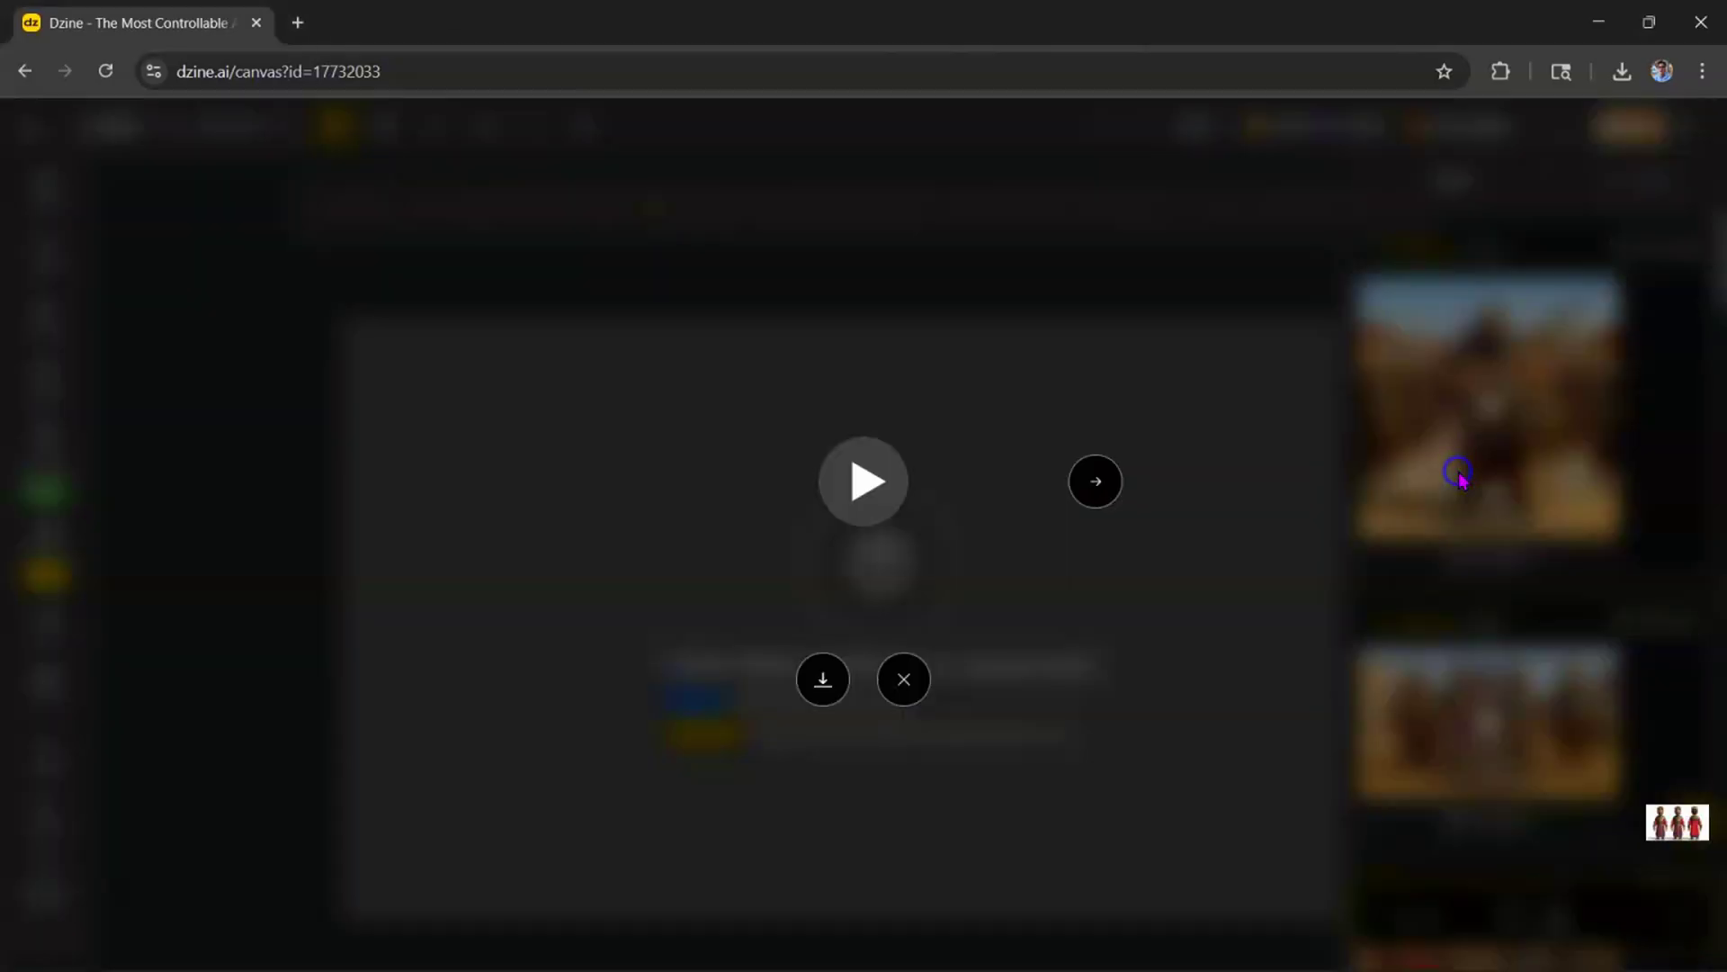
click(1429, 475)
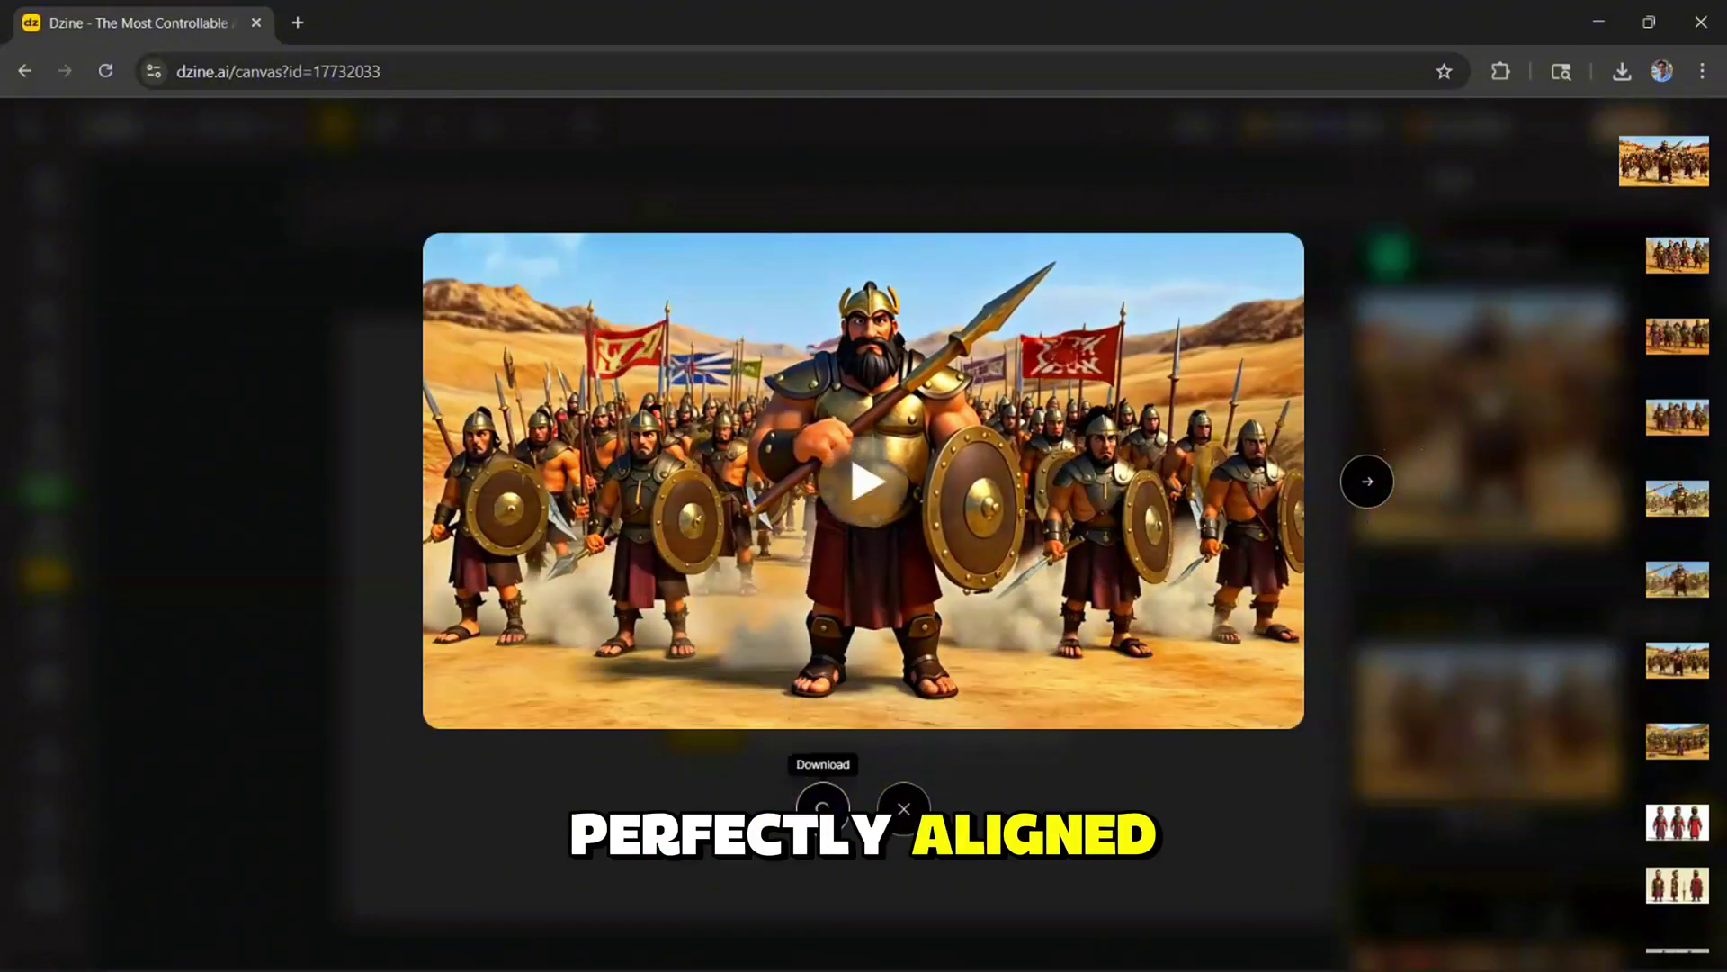
click(1248, 480)
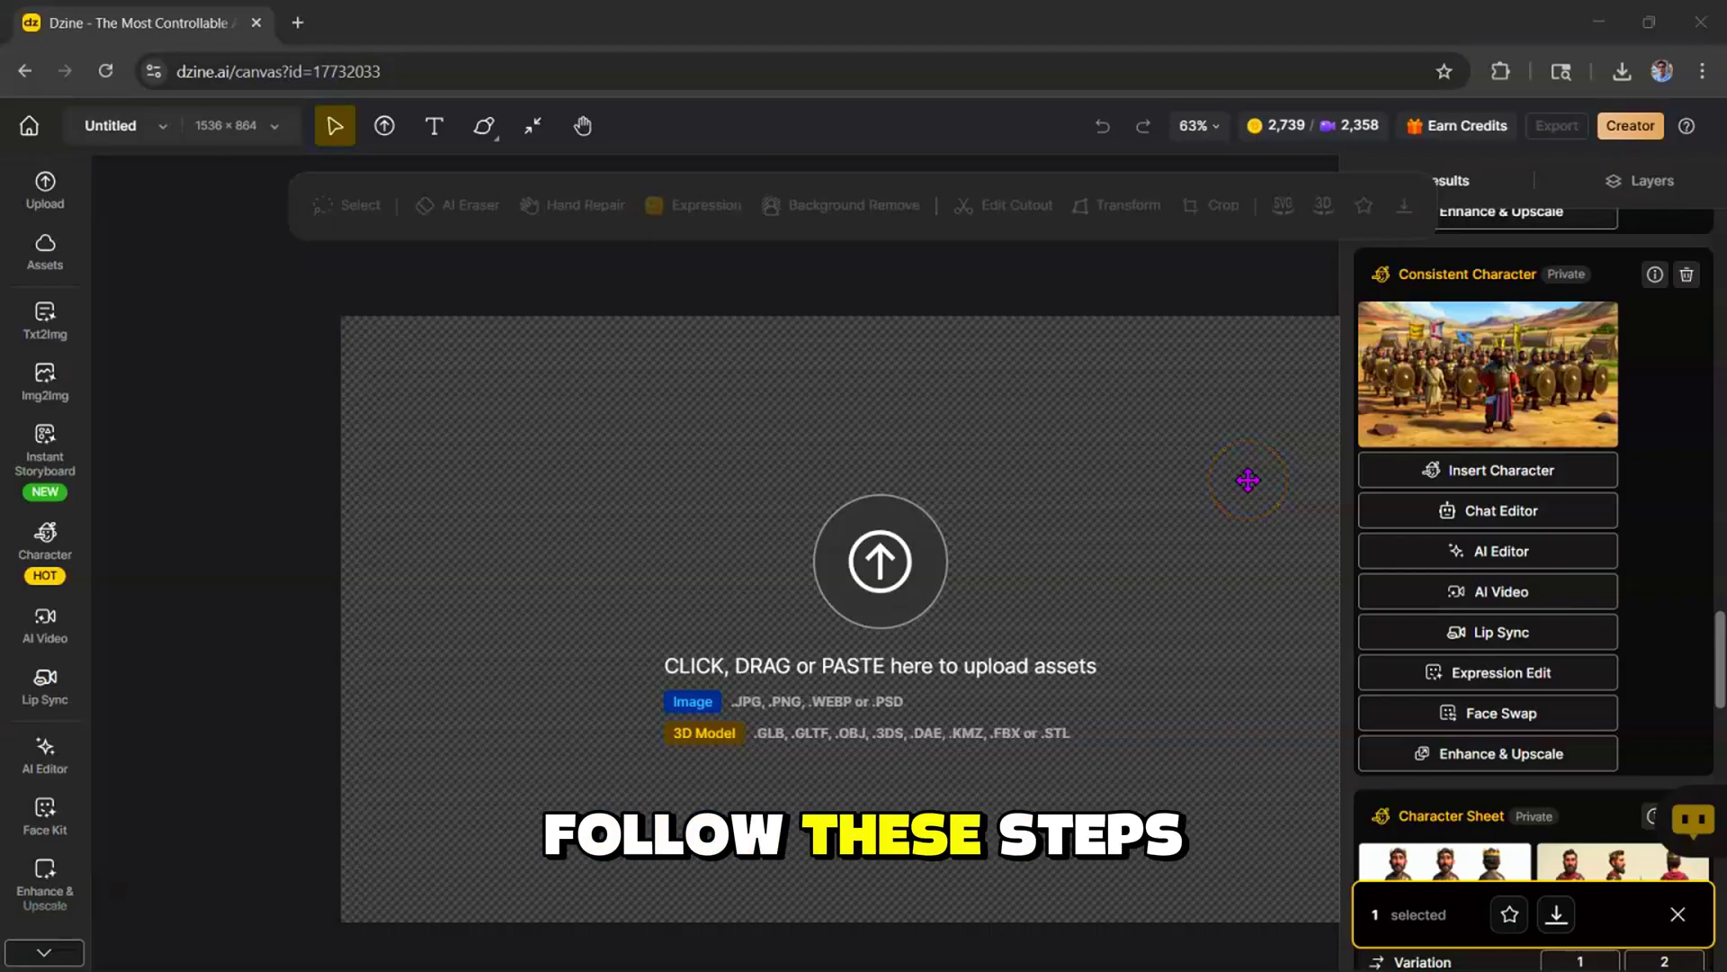
Start a lip sync from the image of David and the king before the army, selecting David's face as the speaker.
click(1399, 633)
click(736, 531)
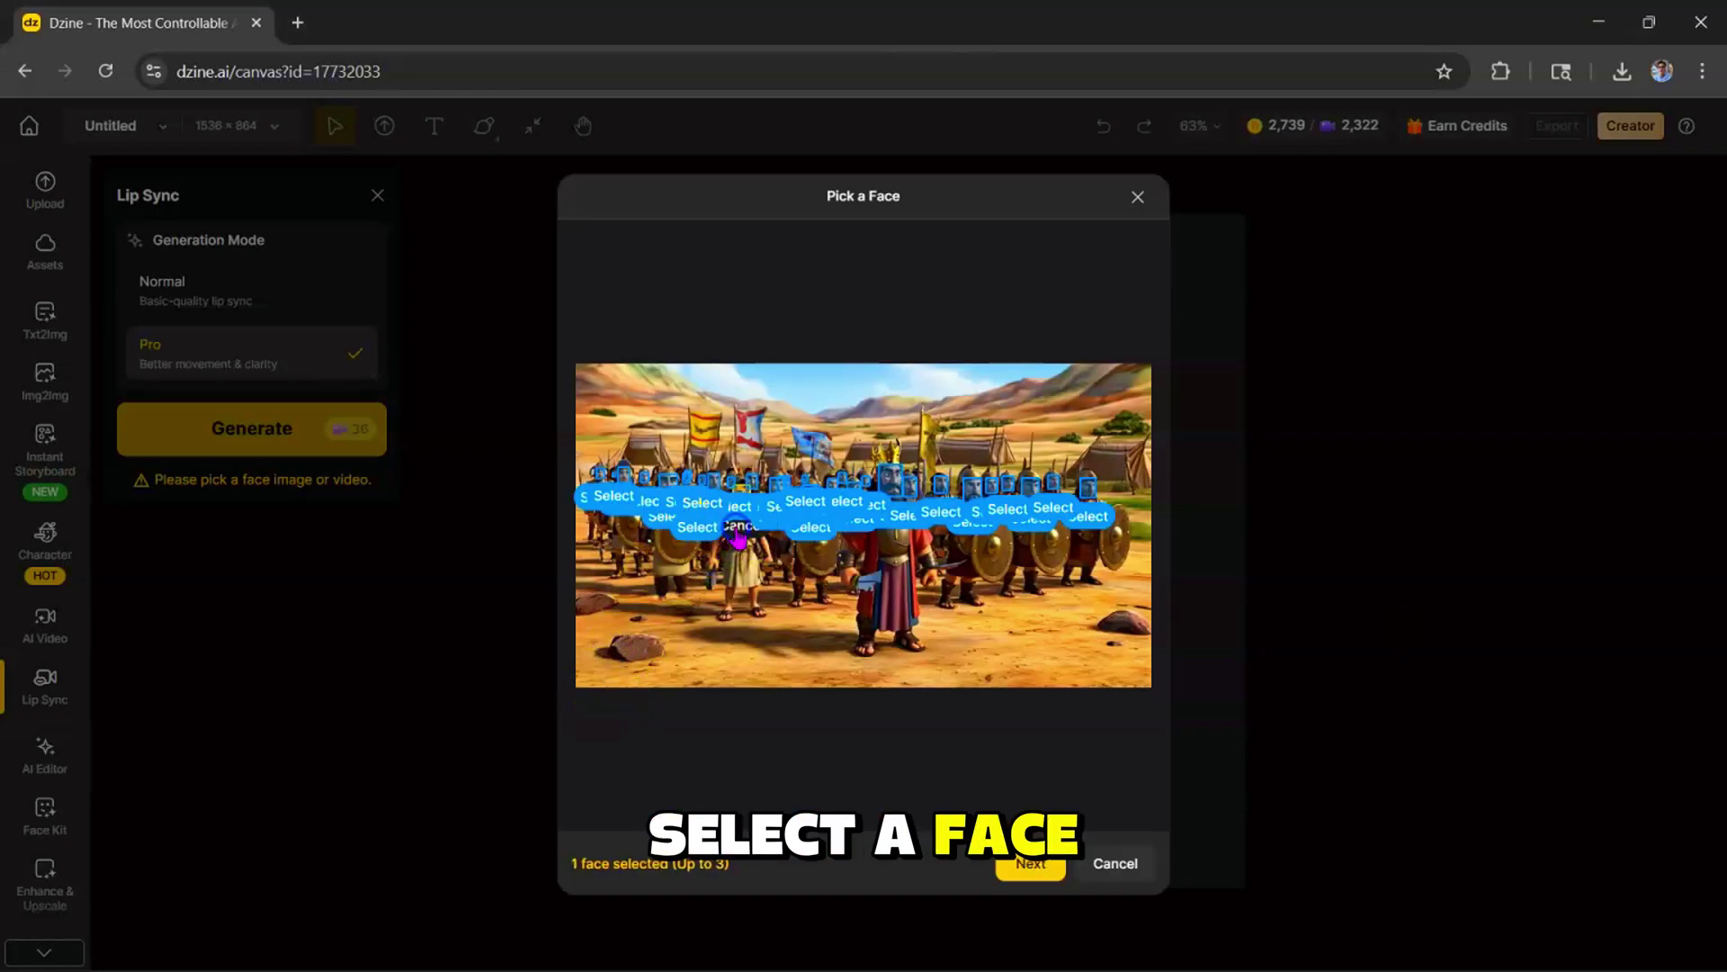
click(1022, 865)
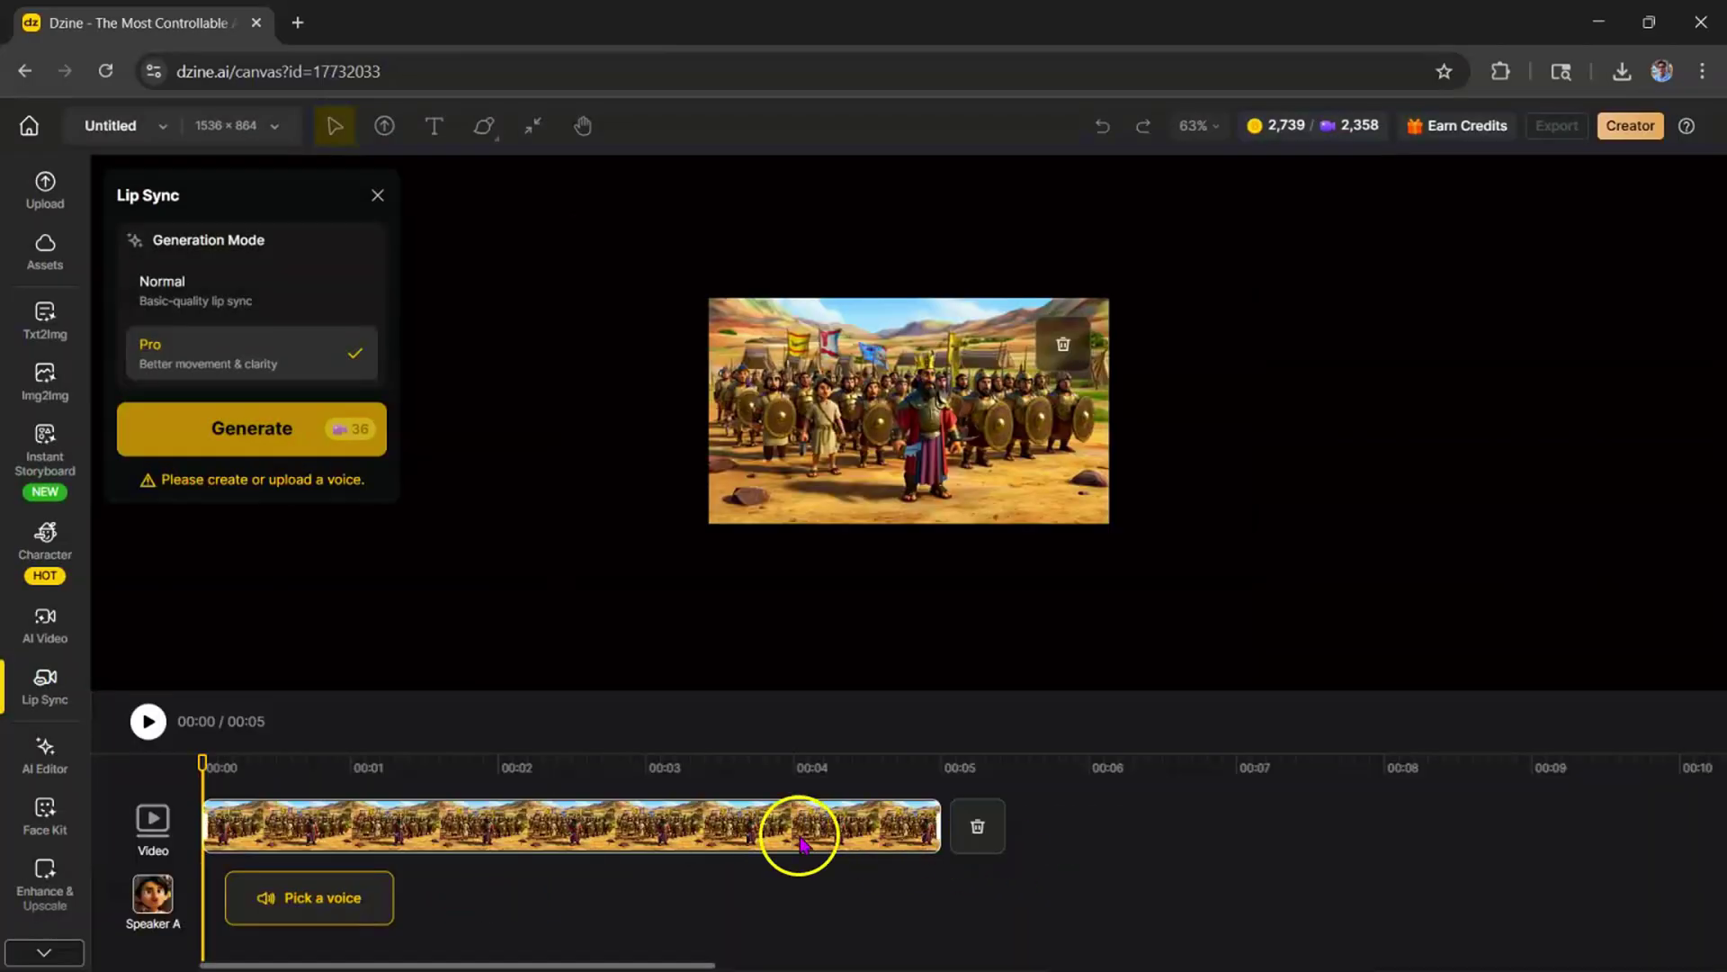
Add the text-to-speech dialogue "Who is this giant to defy the living God" to the speaker, using the Finn voice in English.
click(347, 899)
click(605, 340)
text(Who is this giant to defy the living God)
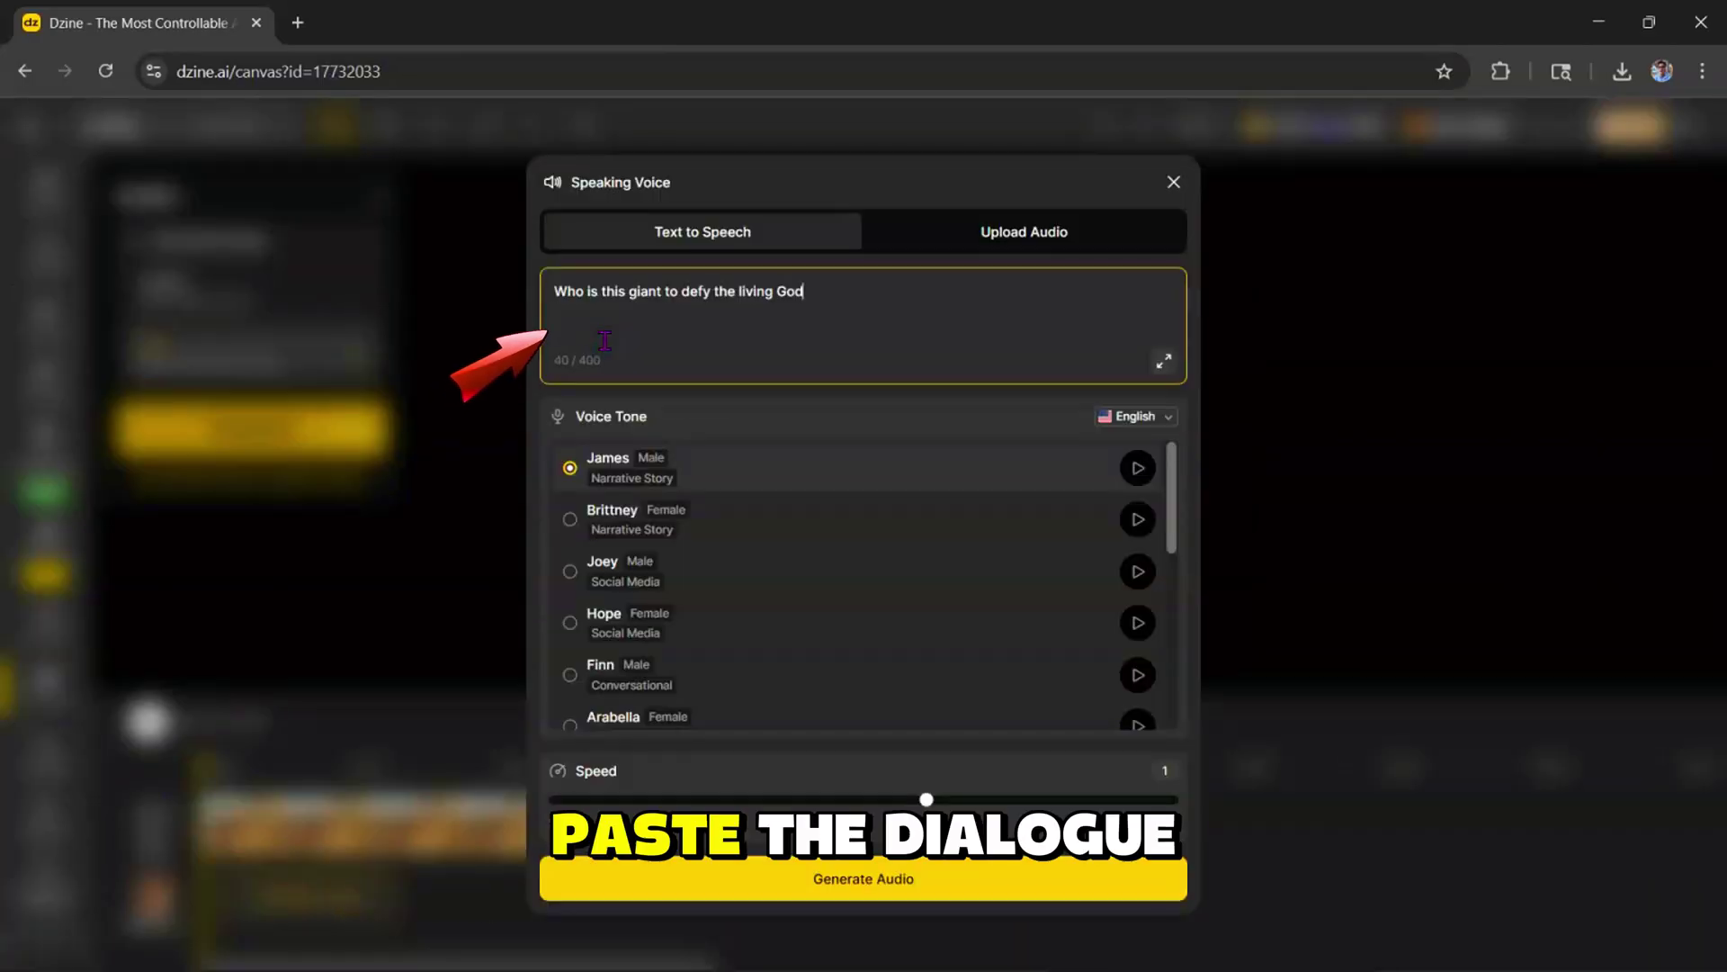
click(574, 679)
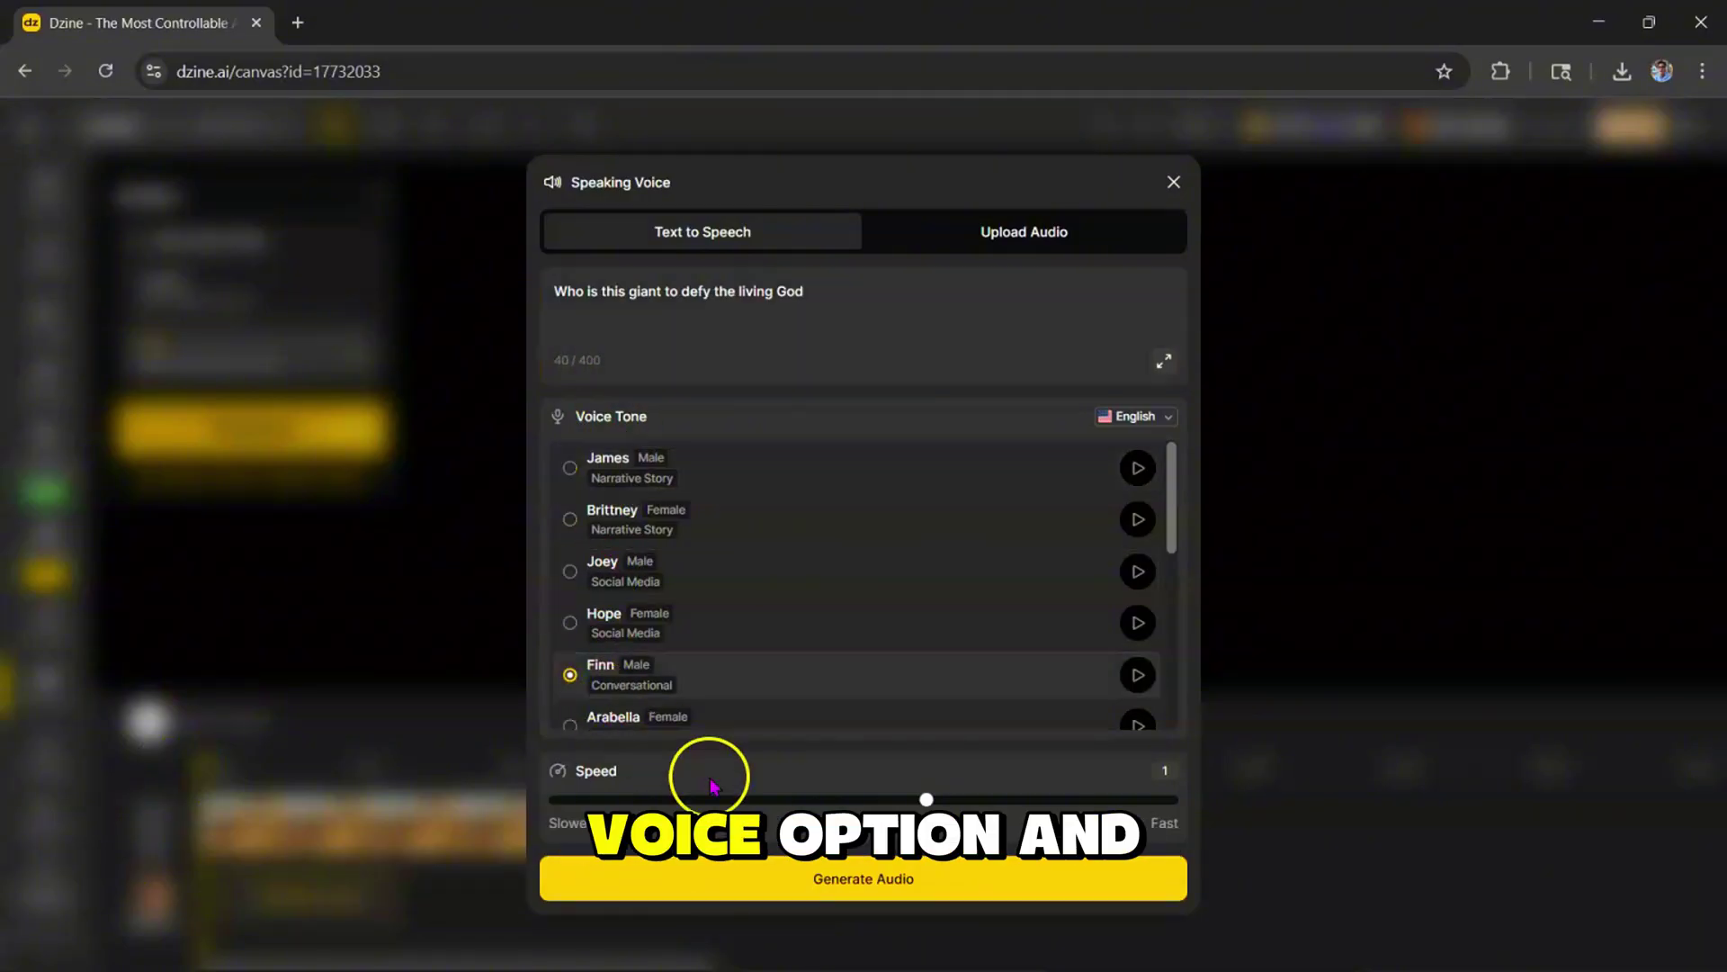
click(830, 877)
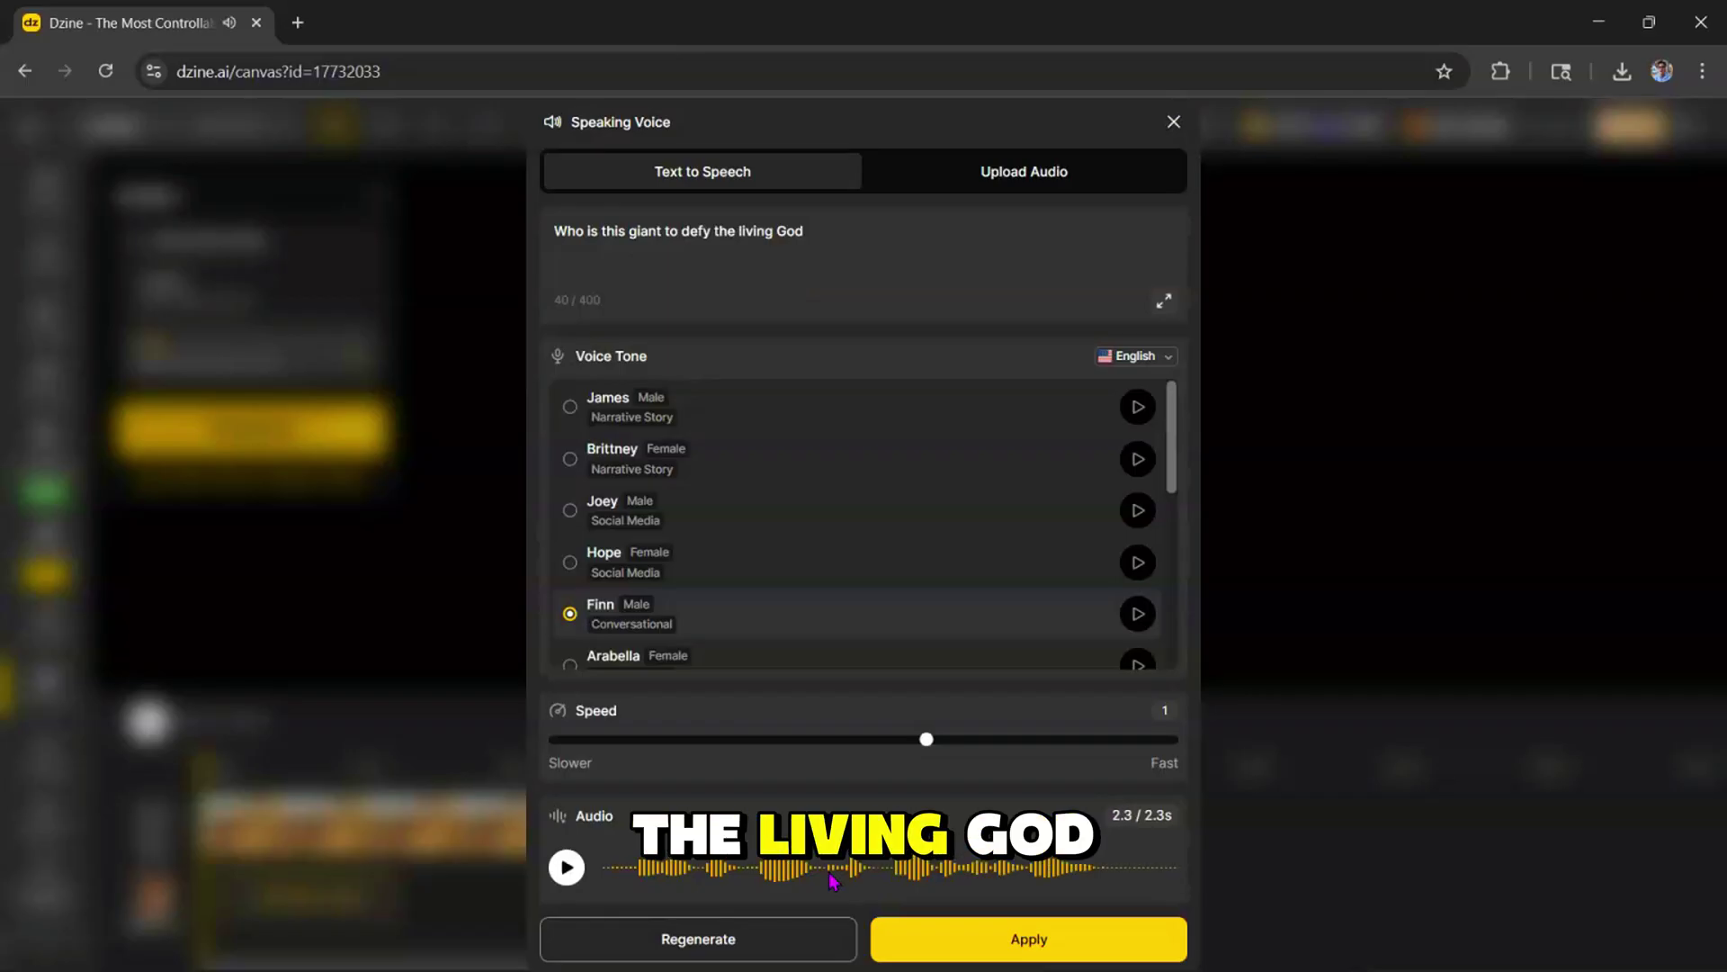
click(979, 949)
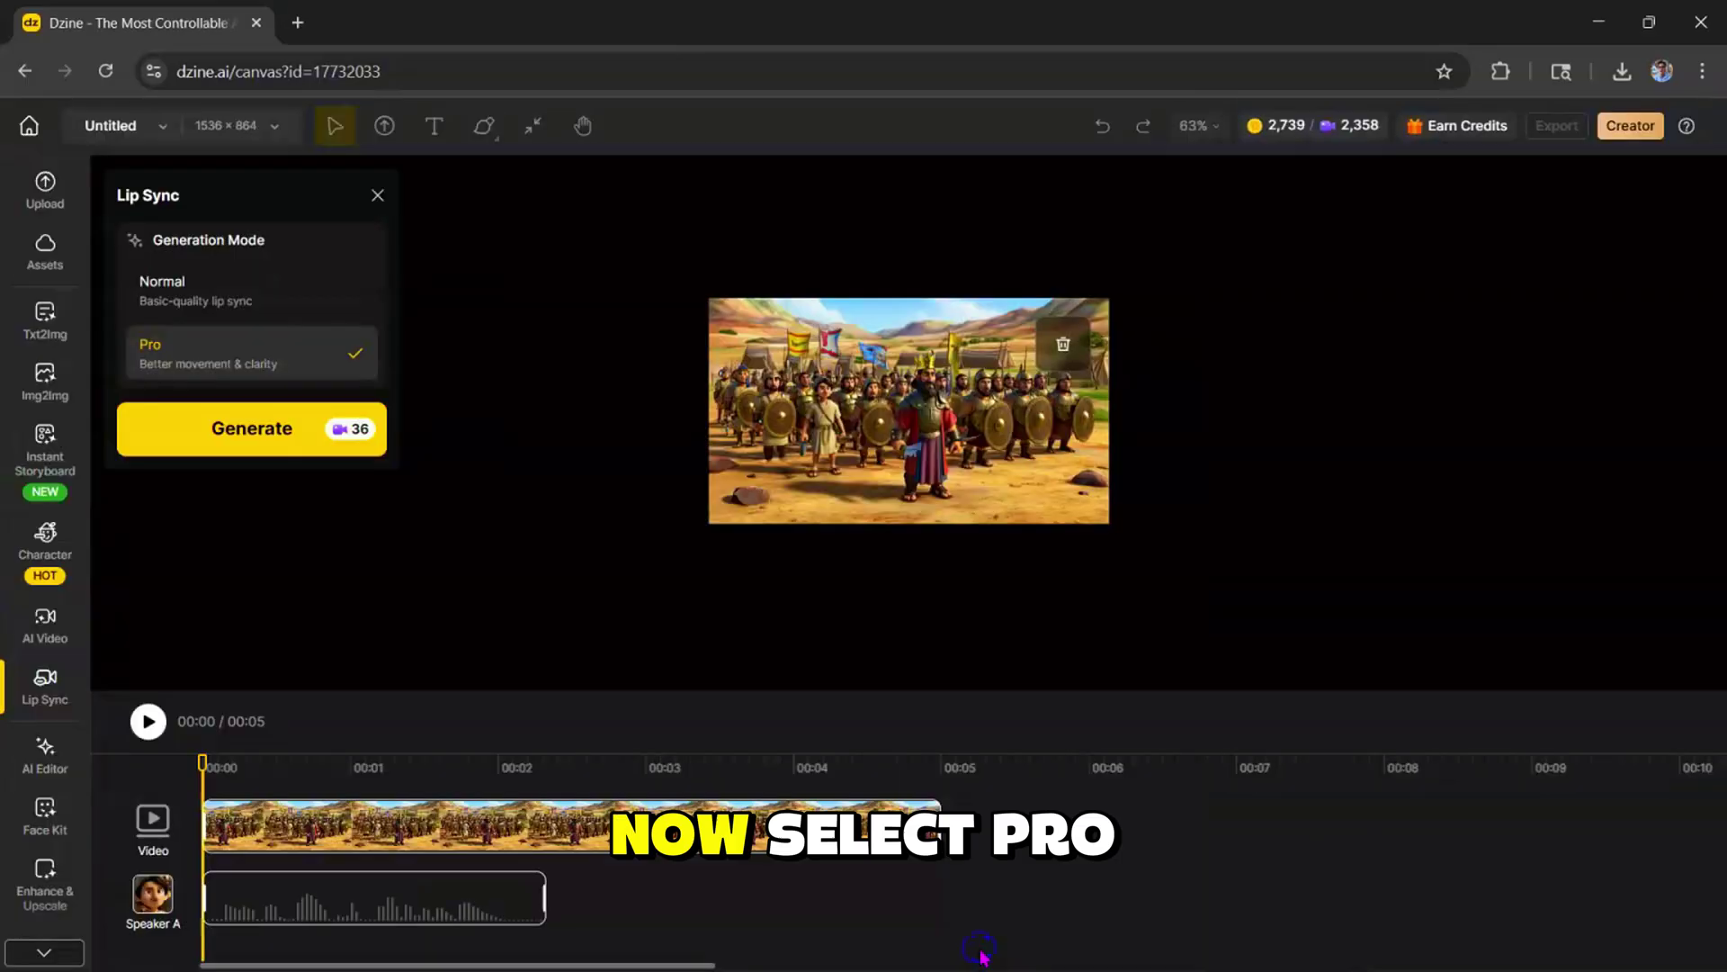
Generate David's lip sync video in Pro mode and play the resulting clip.
click(309, 428)
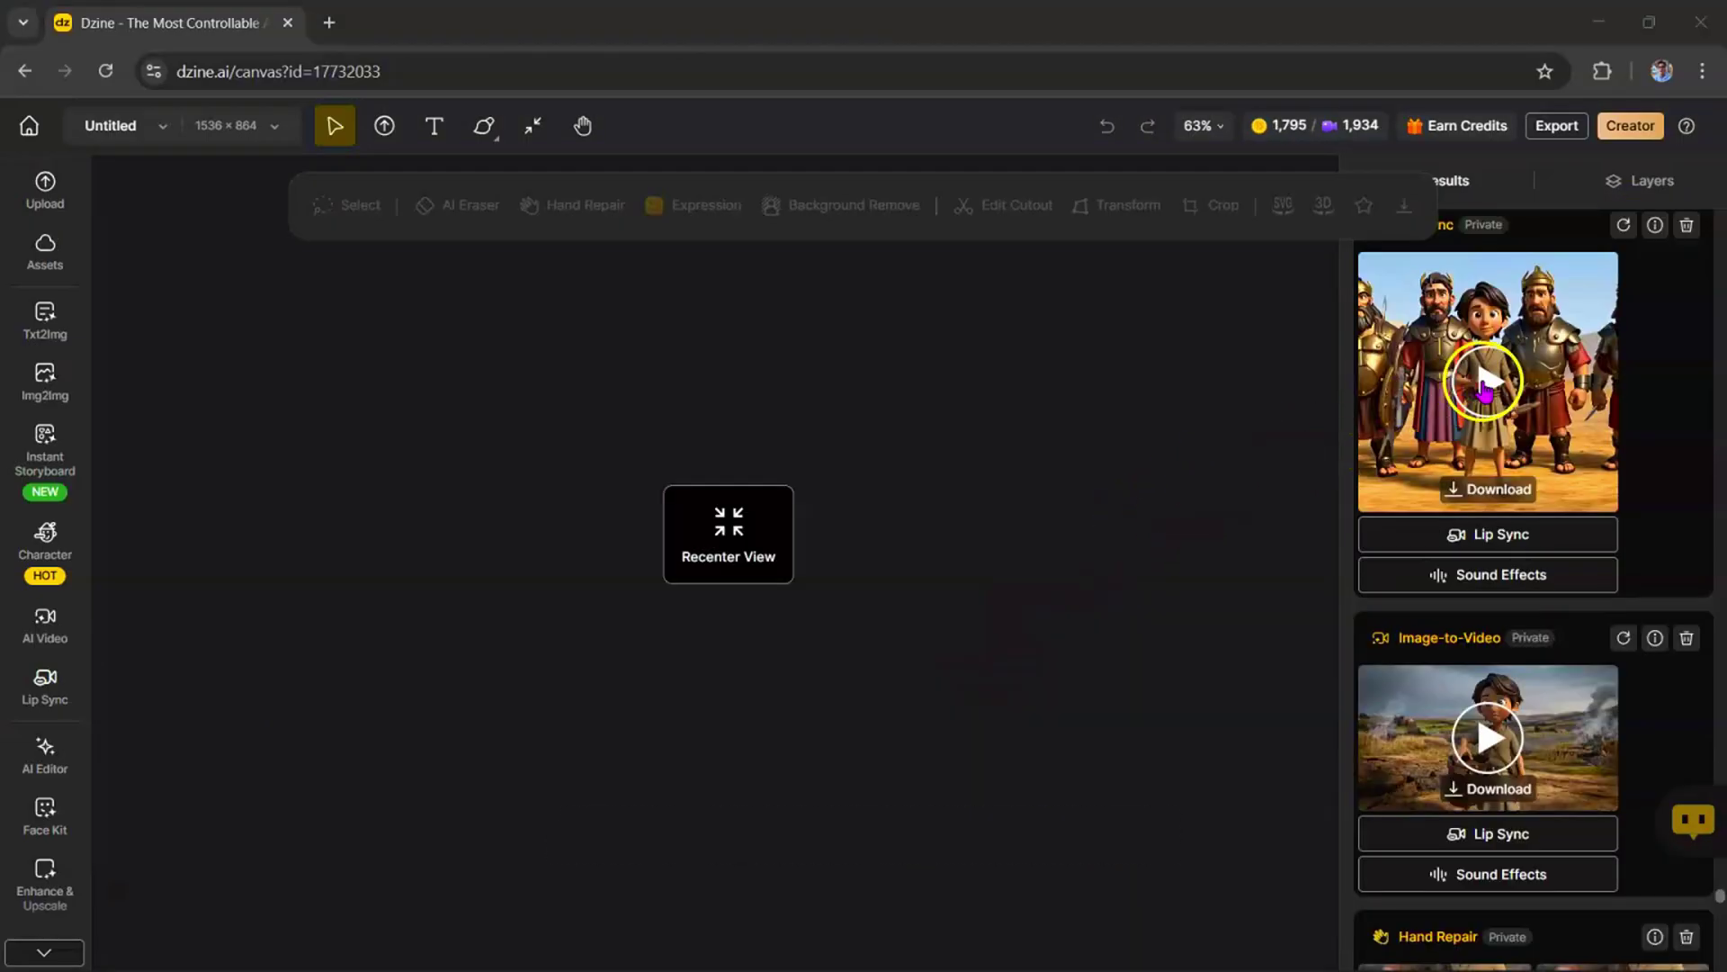
click(1485, 385)
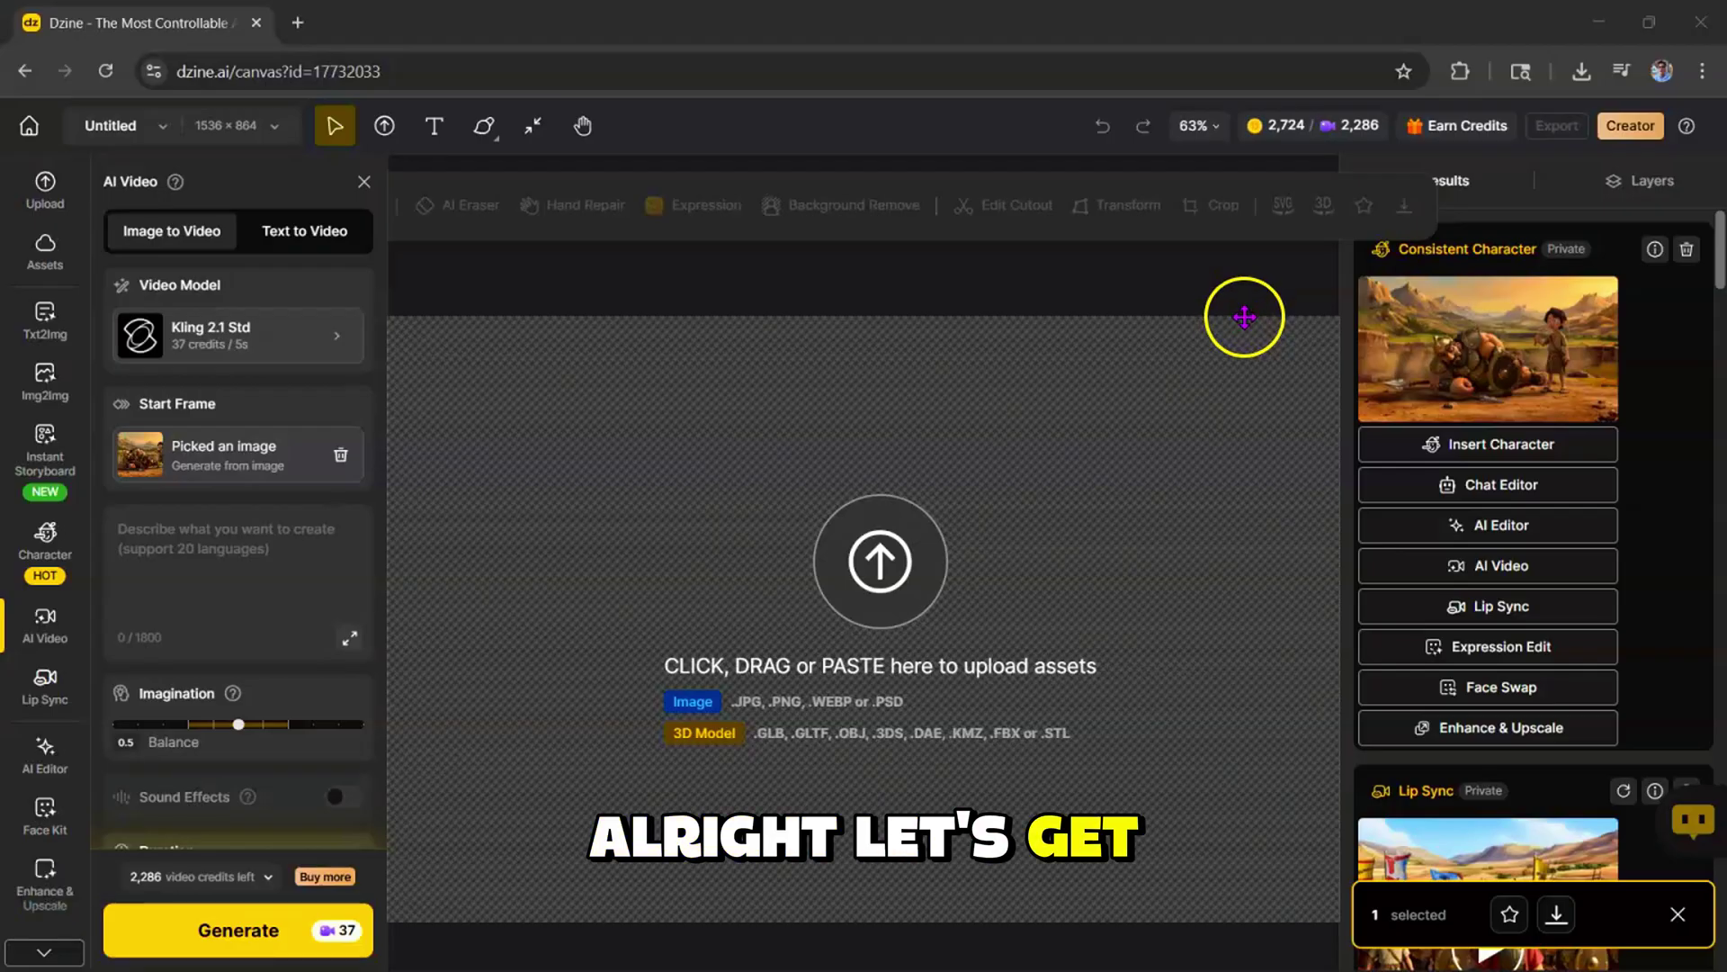
Start an AI video from the fallen Goliath image with the Minimax Hailuo model and a prompt describing David's sling stone striking Goliath down.
click(1450, 567)
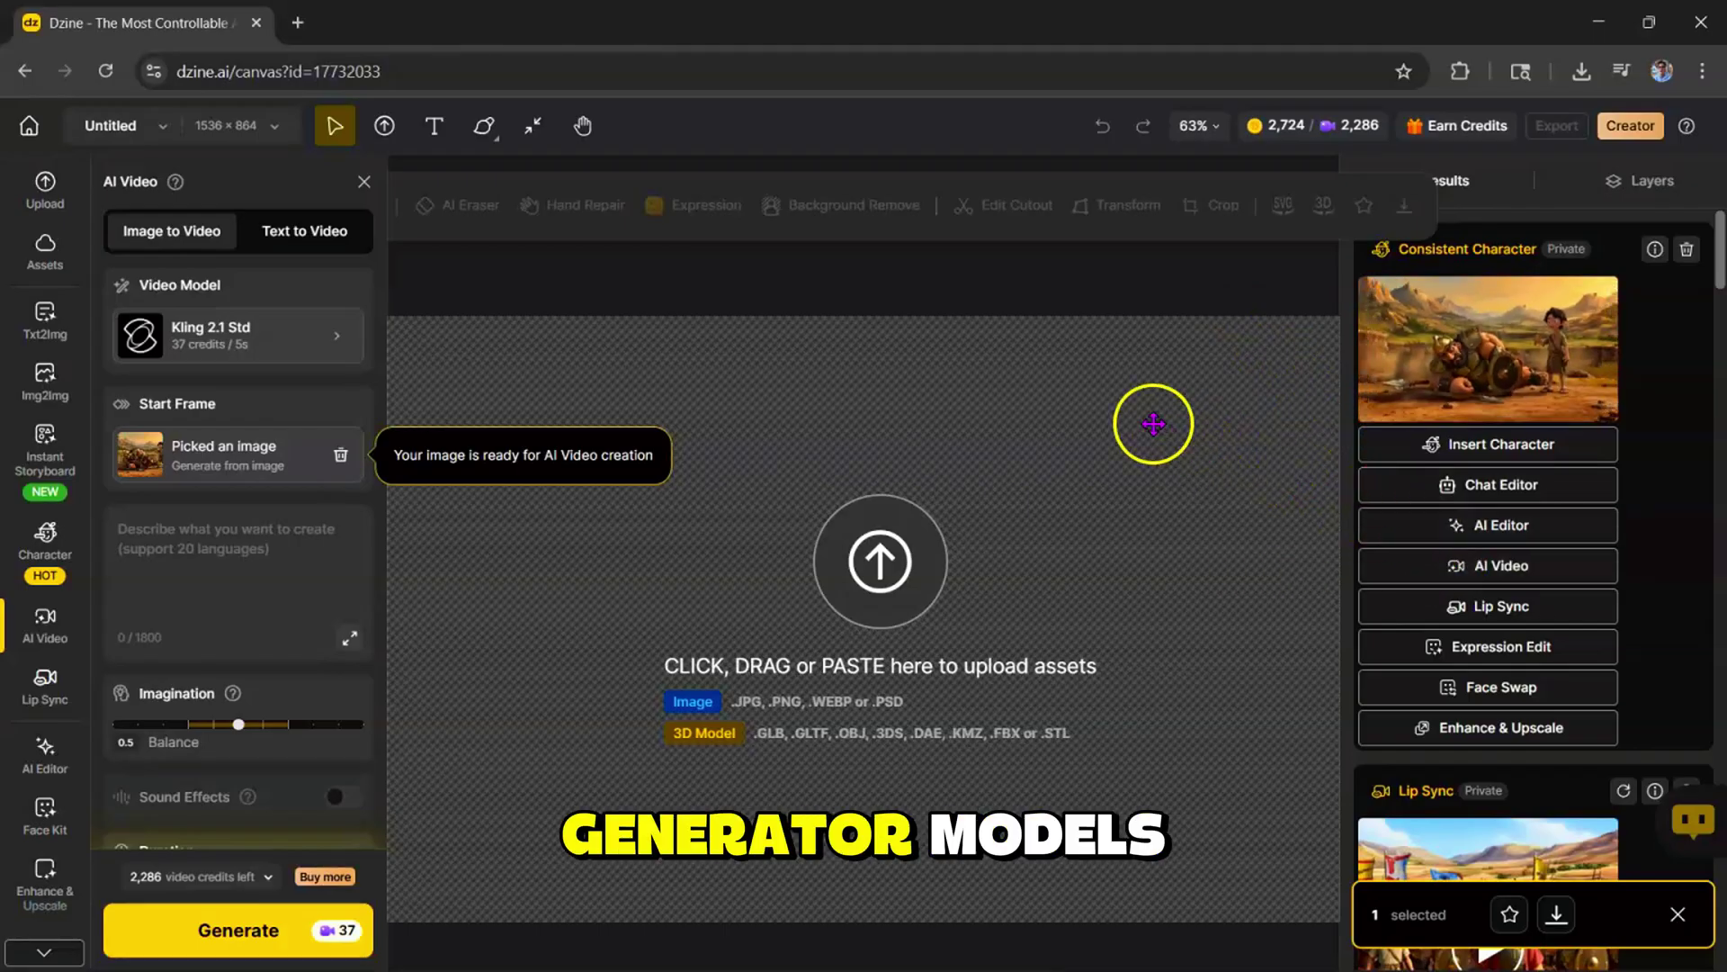
click(345, 344)
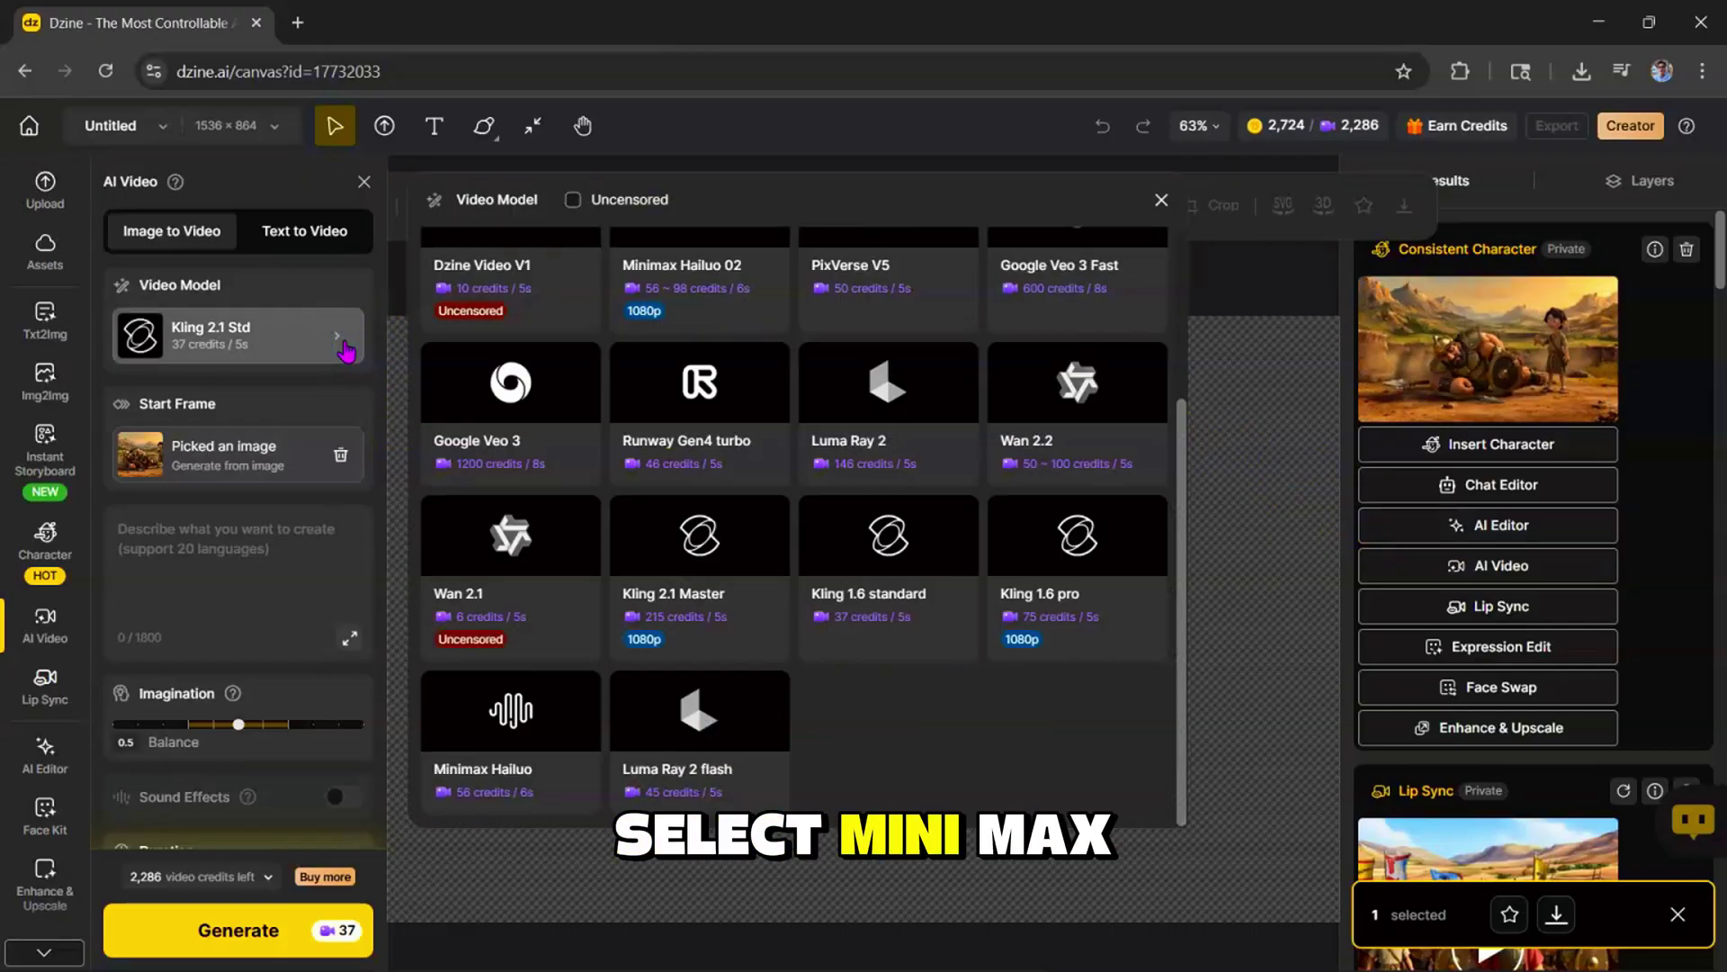
click(474, 720)
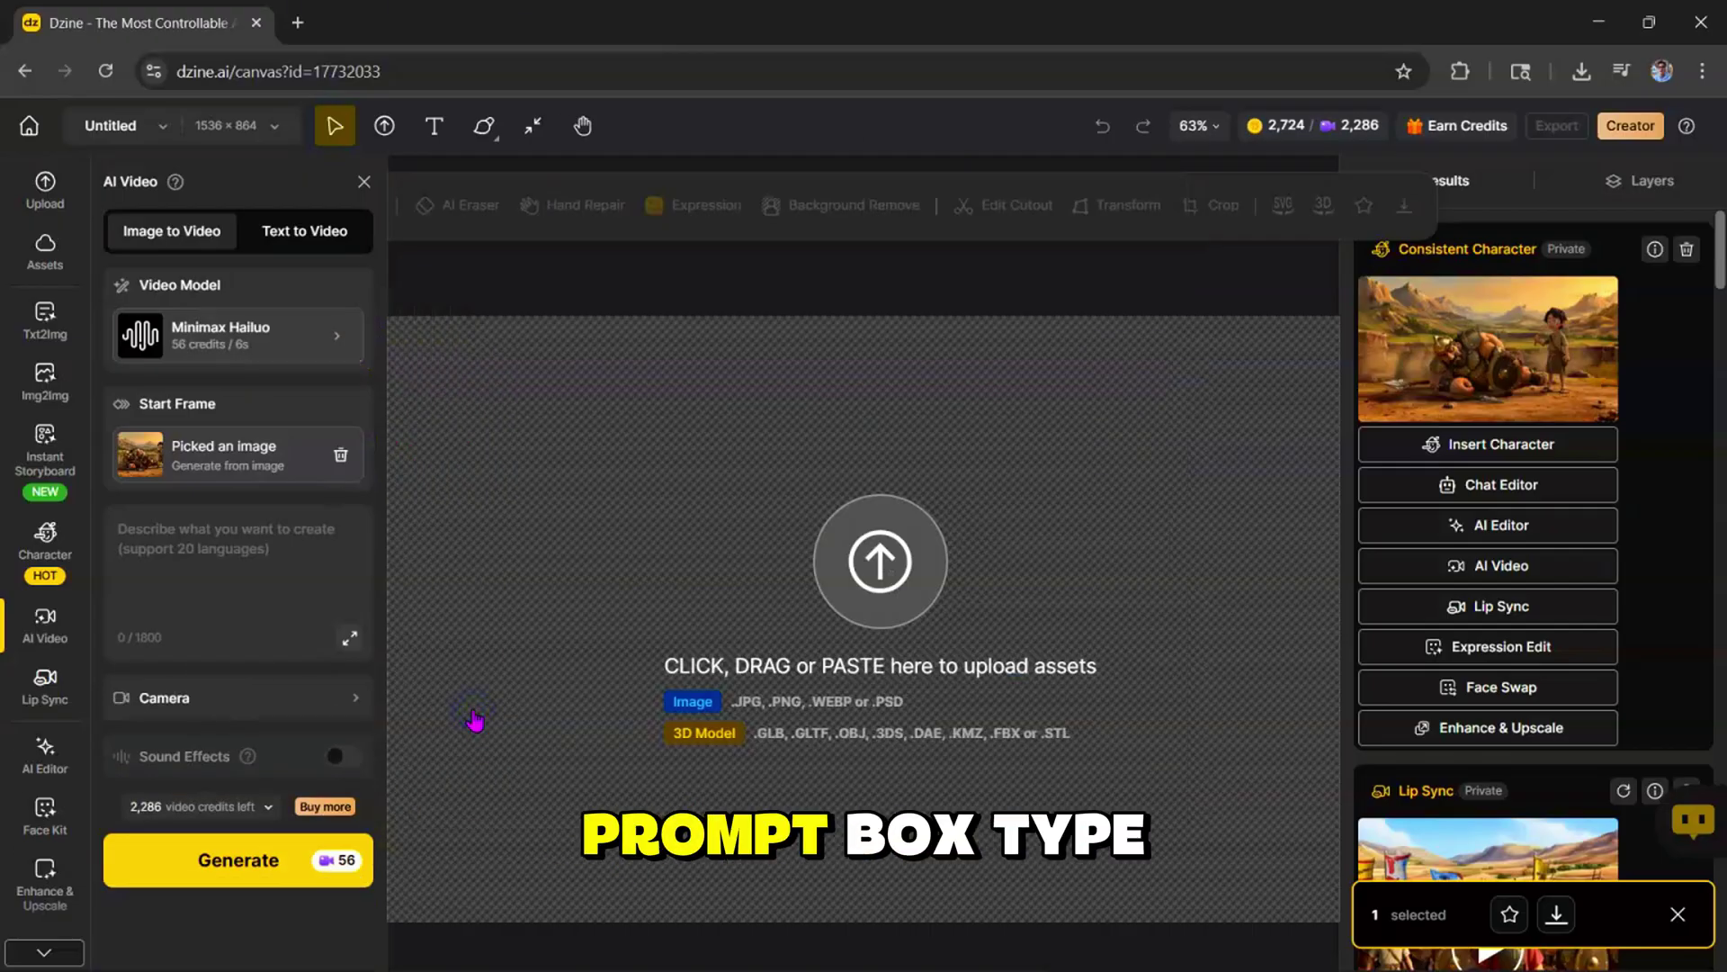
click(291, 578)
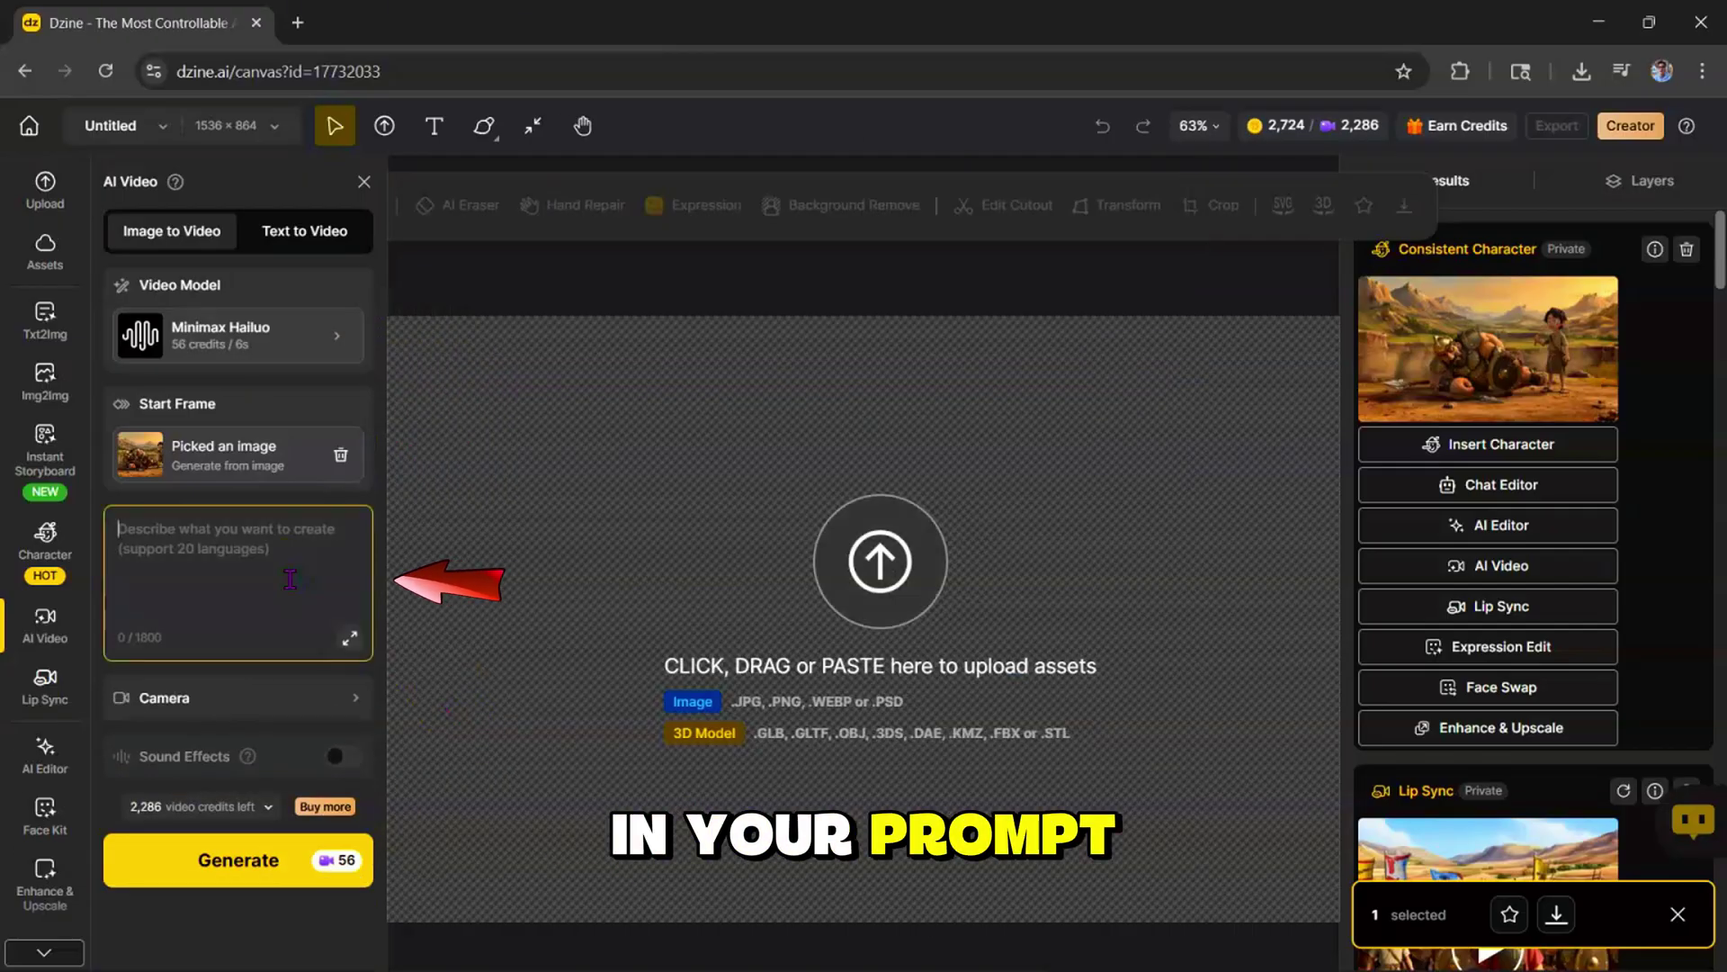
text(Then David reached into his bag, placed a stone in his sling, and swung it with all his might. The stone flew through the air and struck Goliath right on the forehead. The giant fell face down with a crash that echoed across the valley.)
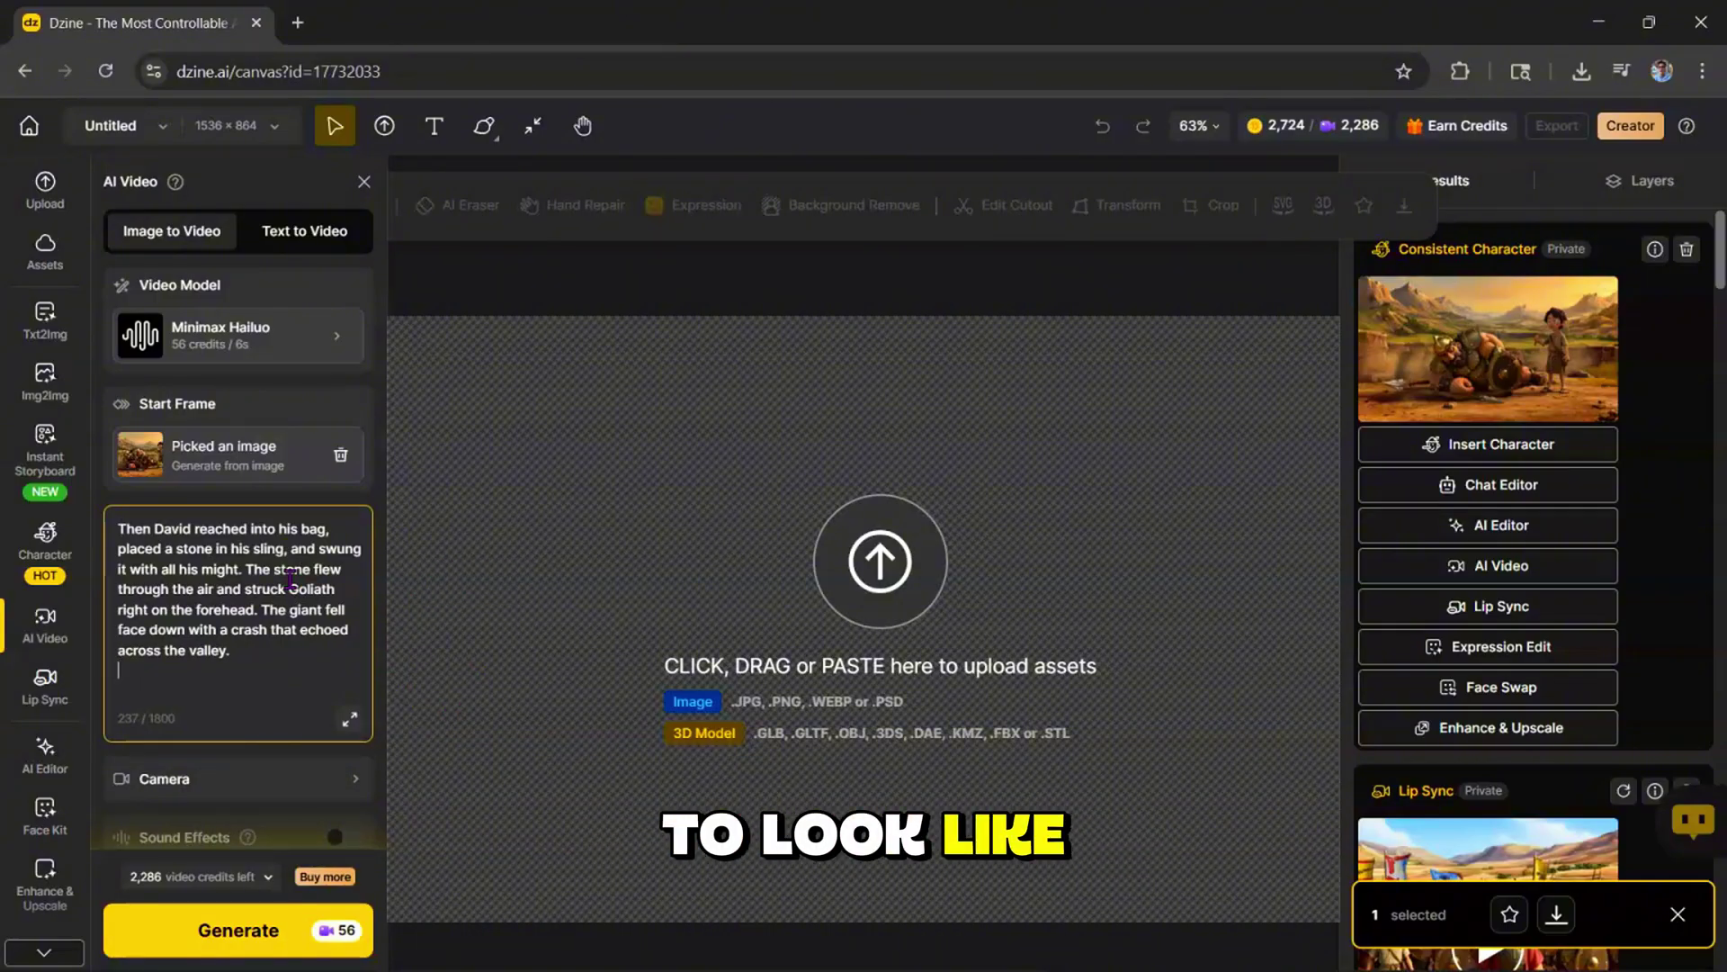
Browse the cinematic camera shots and apply the Debut shot to the video.
click(334, 782)
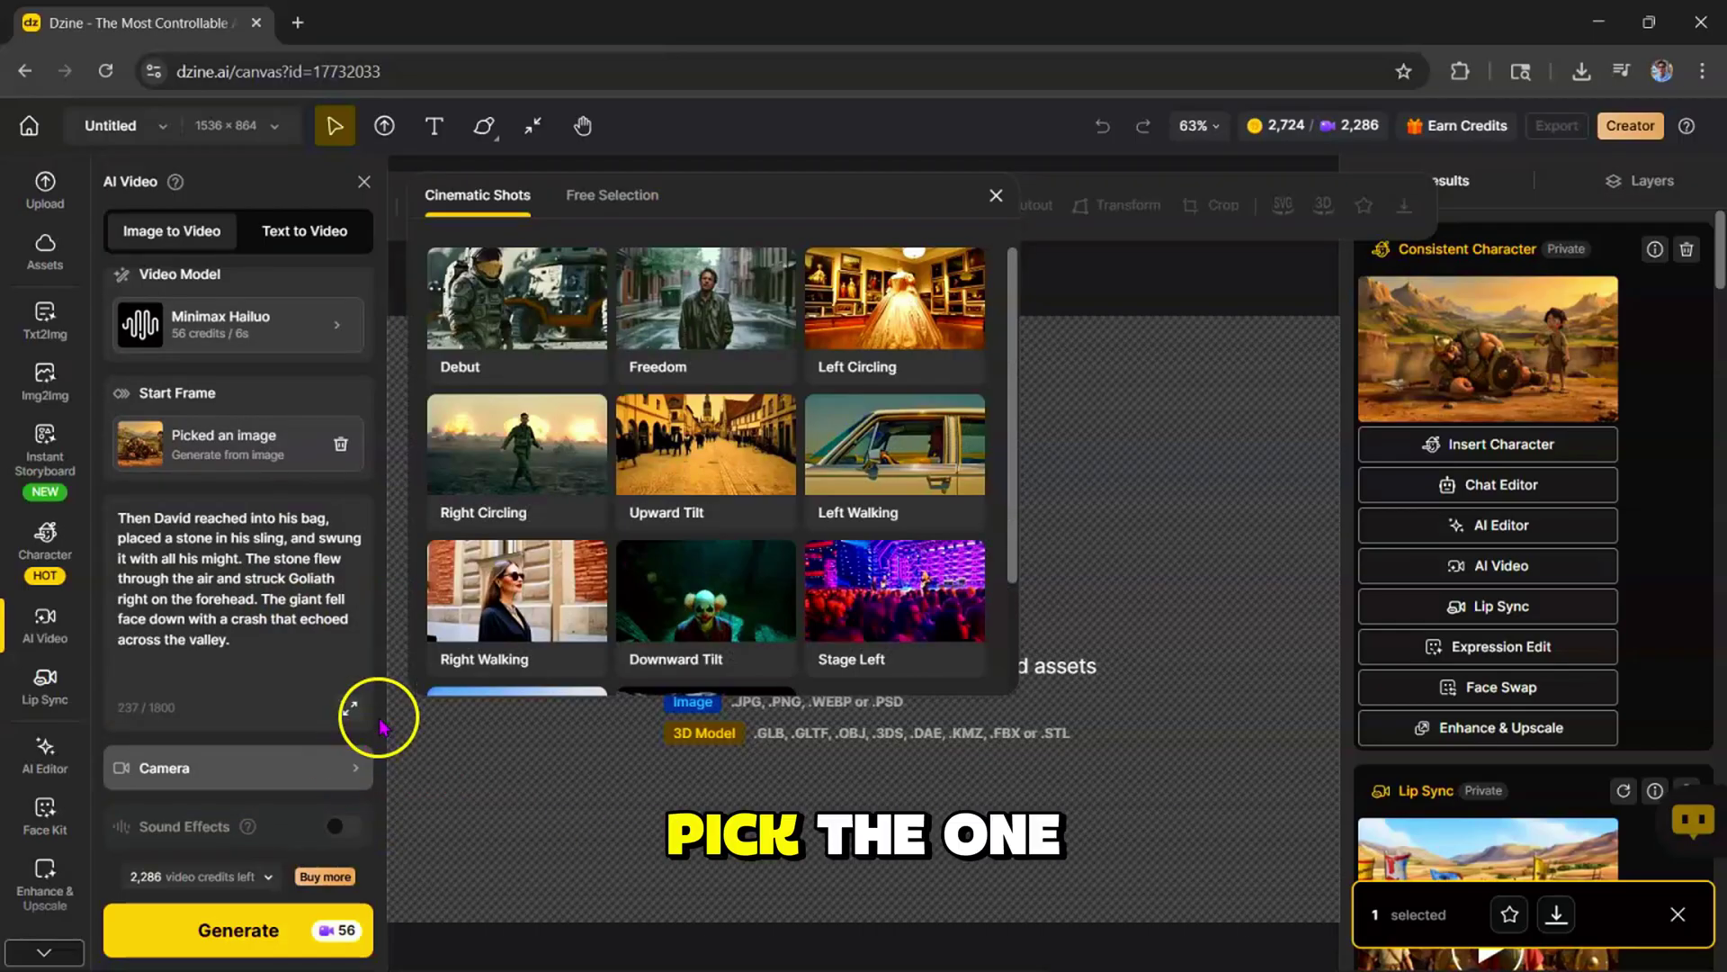
scroll(540, 557, down, 2)
scroll(539, 558, up, 2)
click(544, 551)
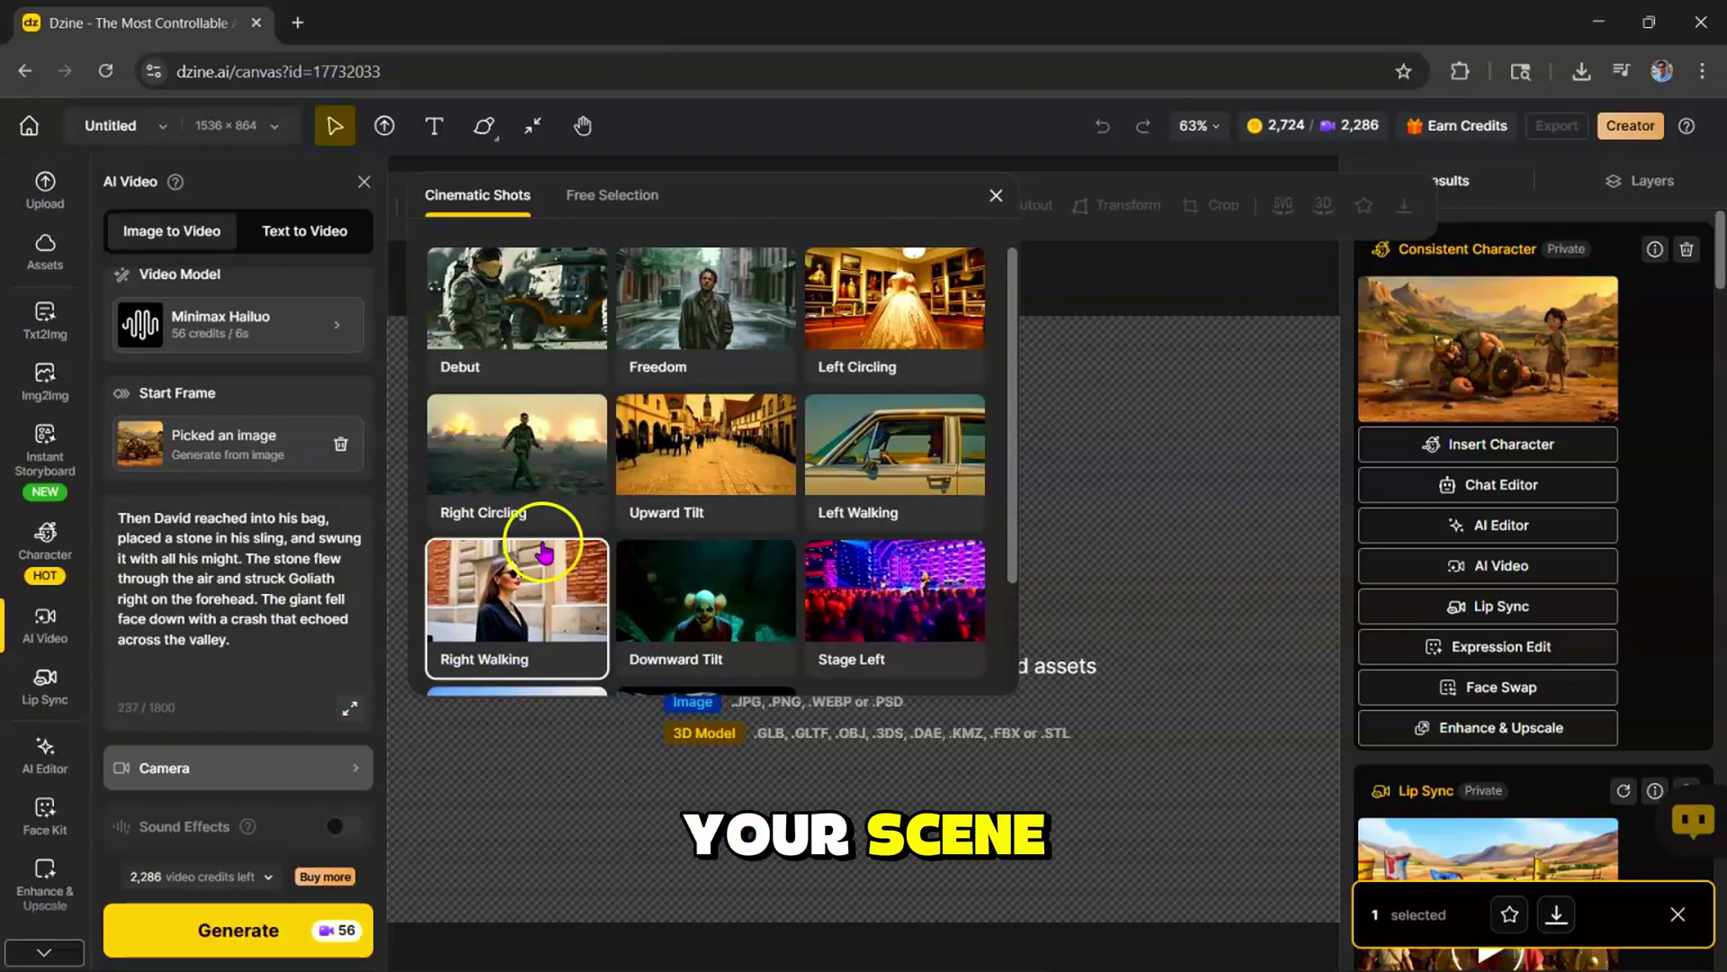
click(504, 335)
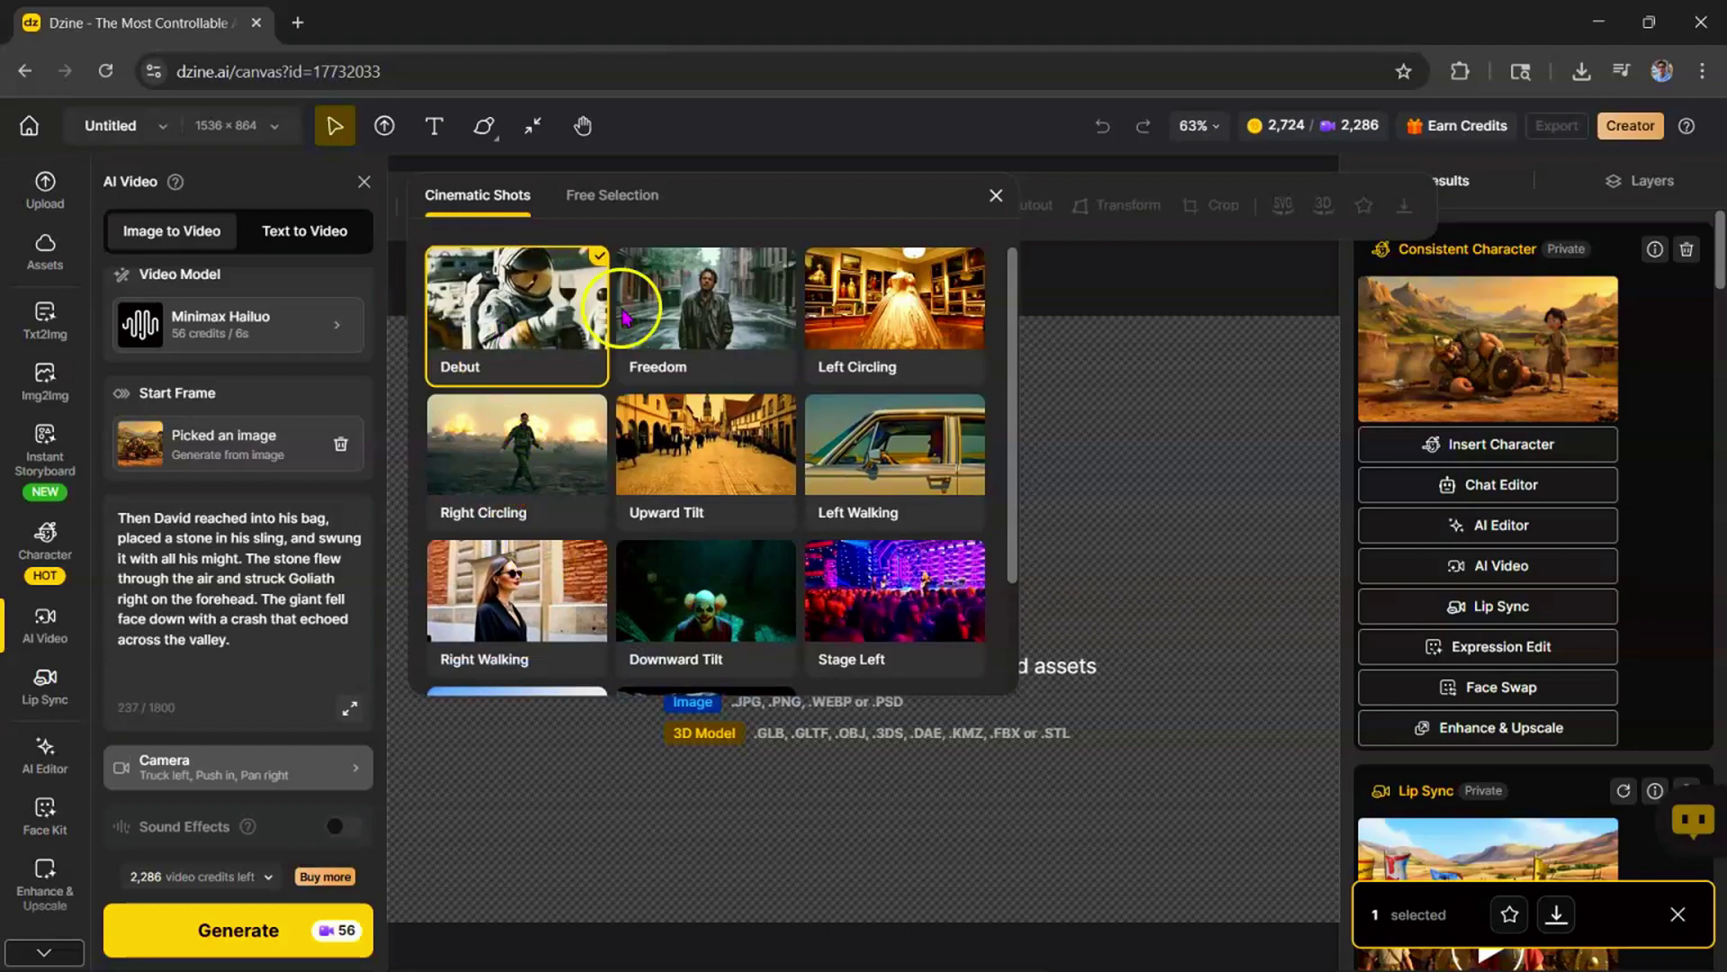
click(996, 195)
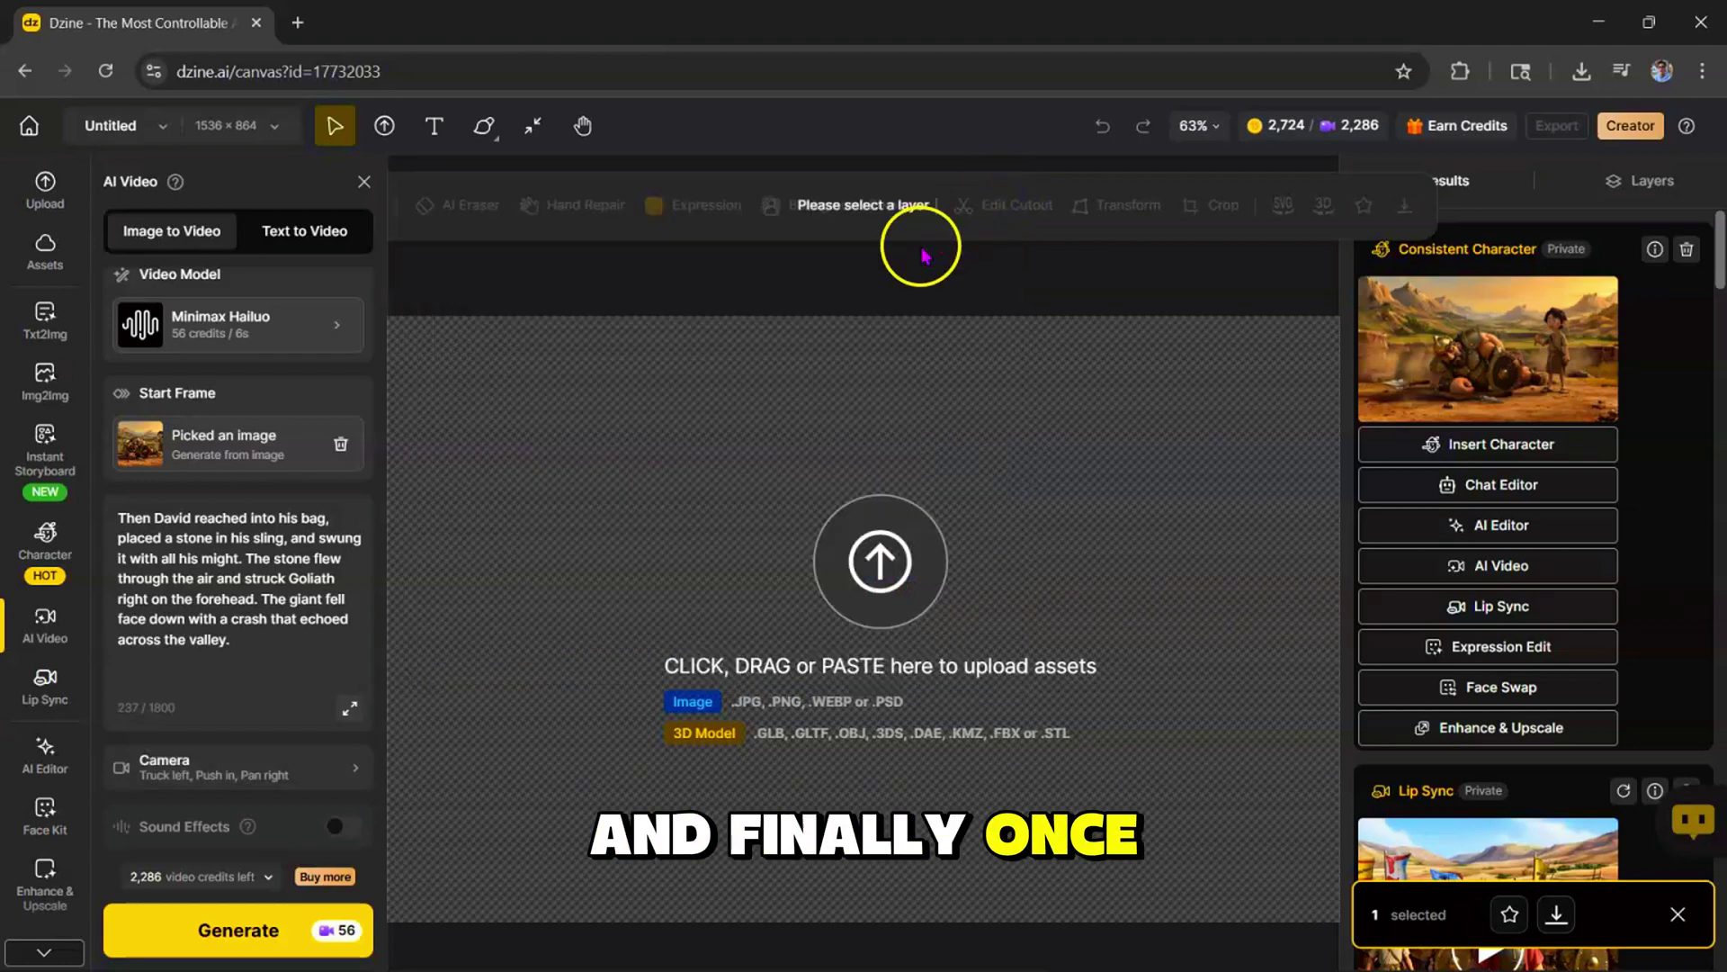
Generate the AI video and play the clip of Goliath's fall.
click(224, 932)
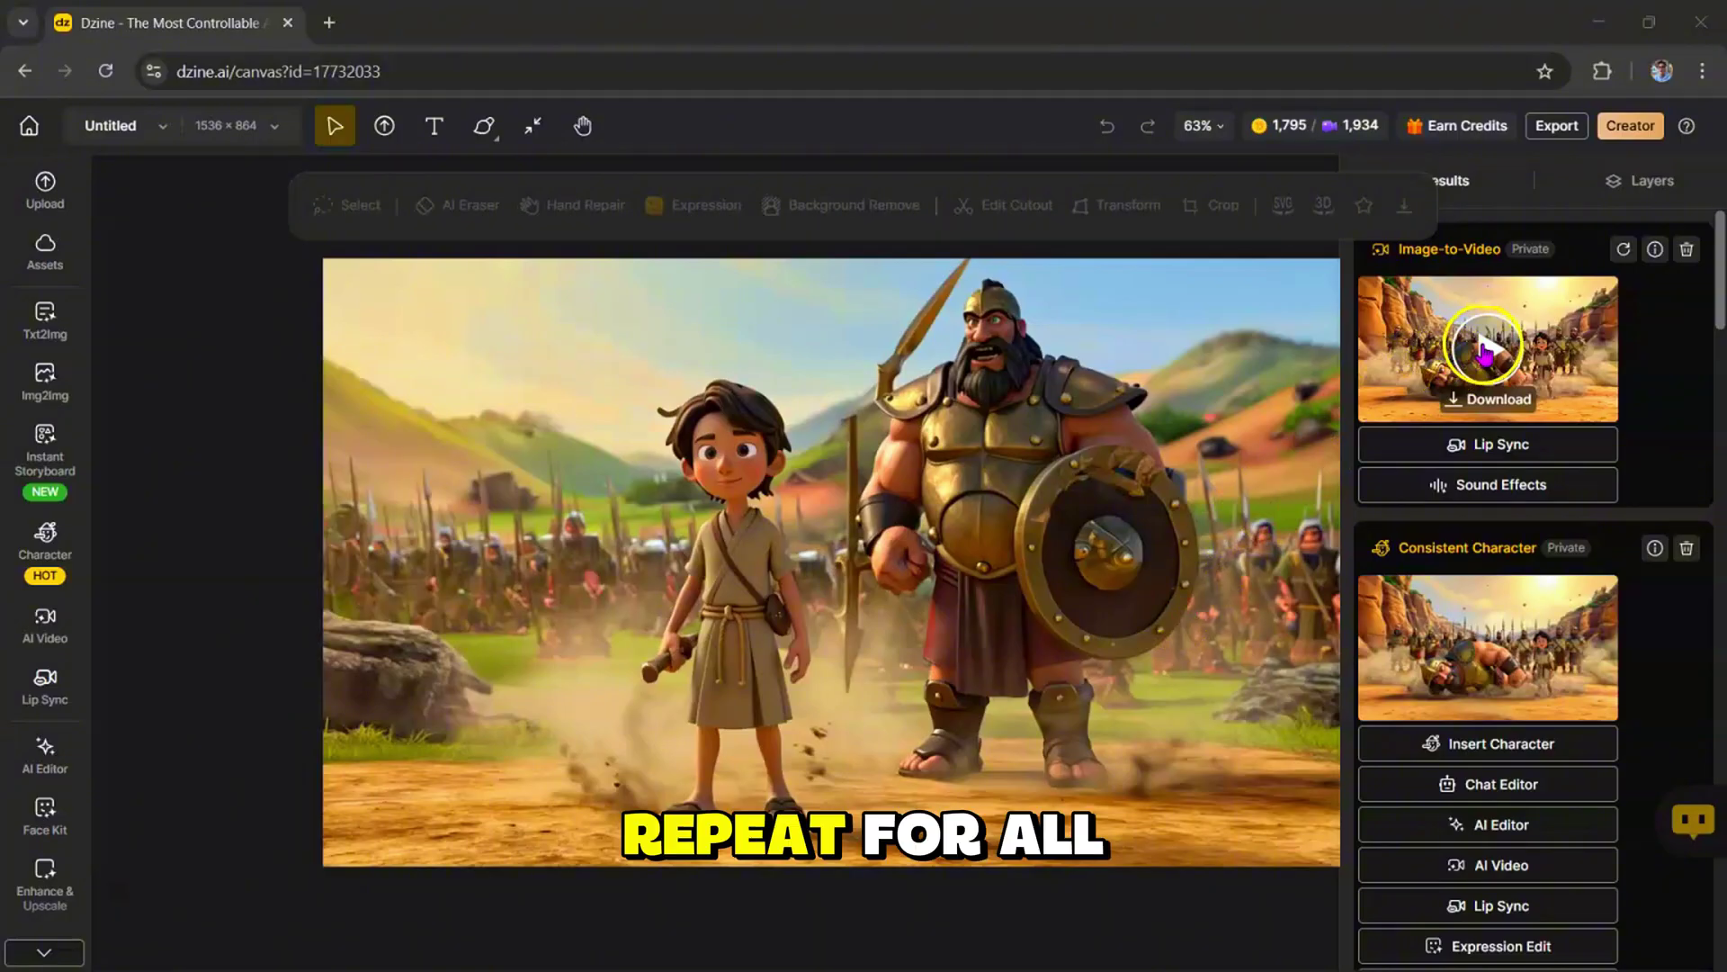
click(1483, 349)
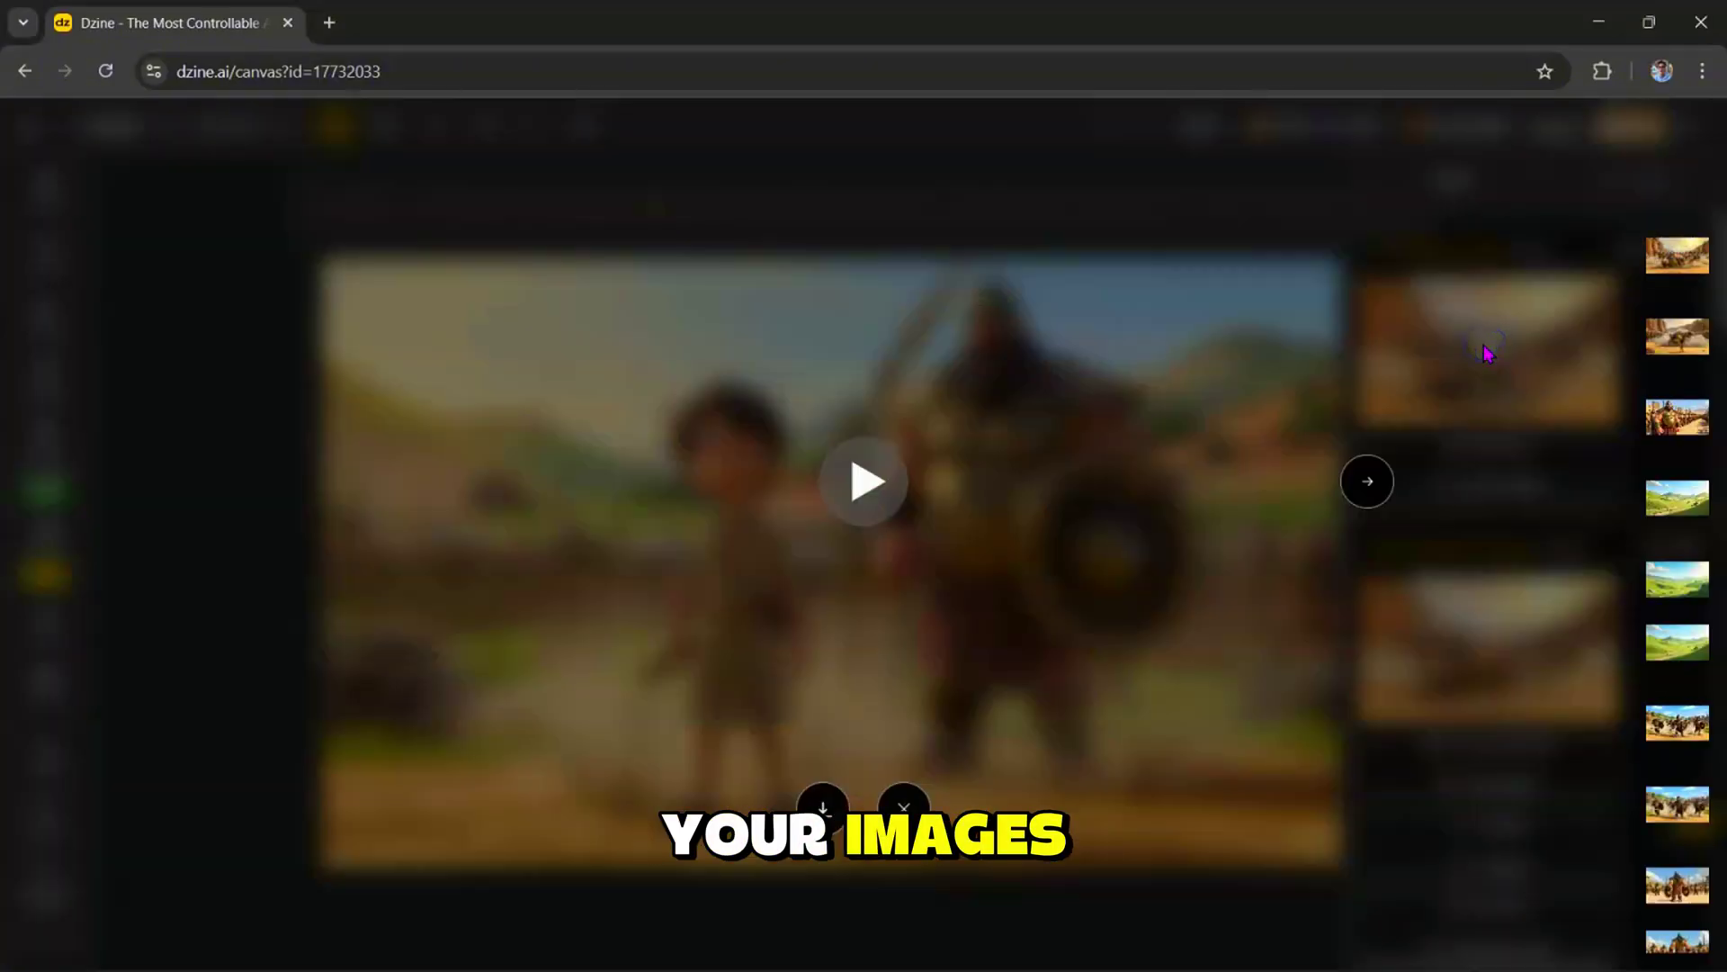
click(889, 486)
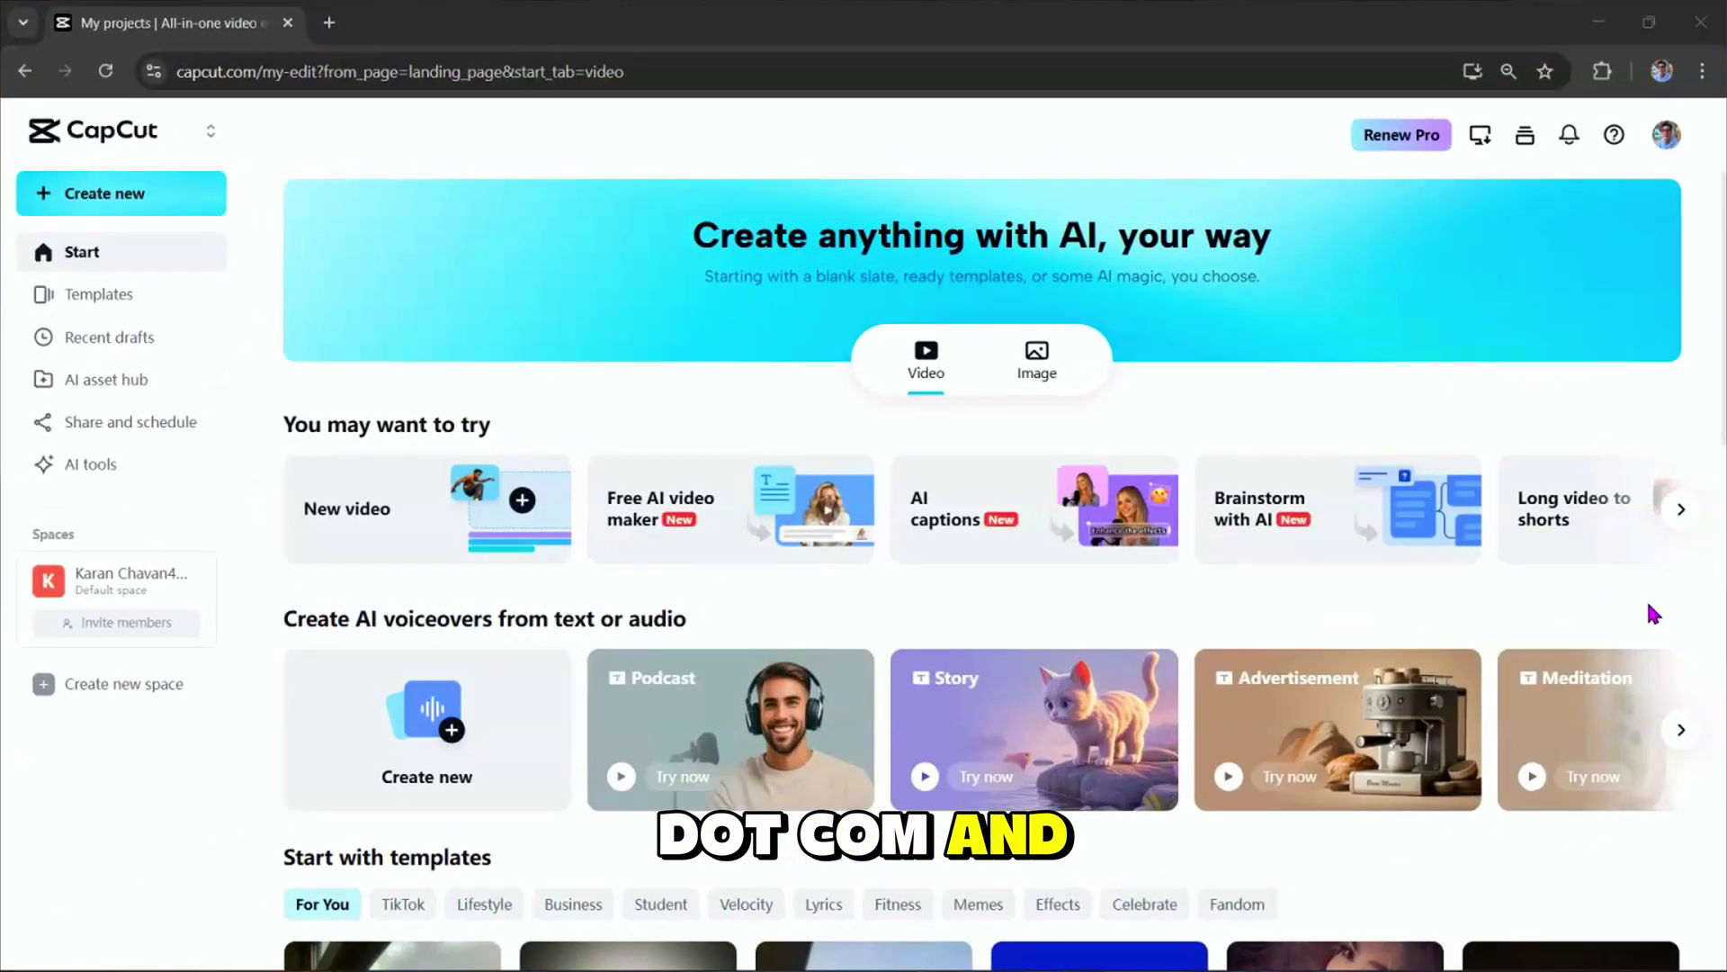
Create a text-to-speech narration in CapCut online and paste in the David and Goliath script copied from ChatGPT.
click(186, 200)
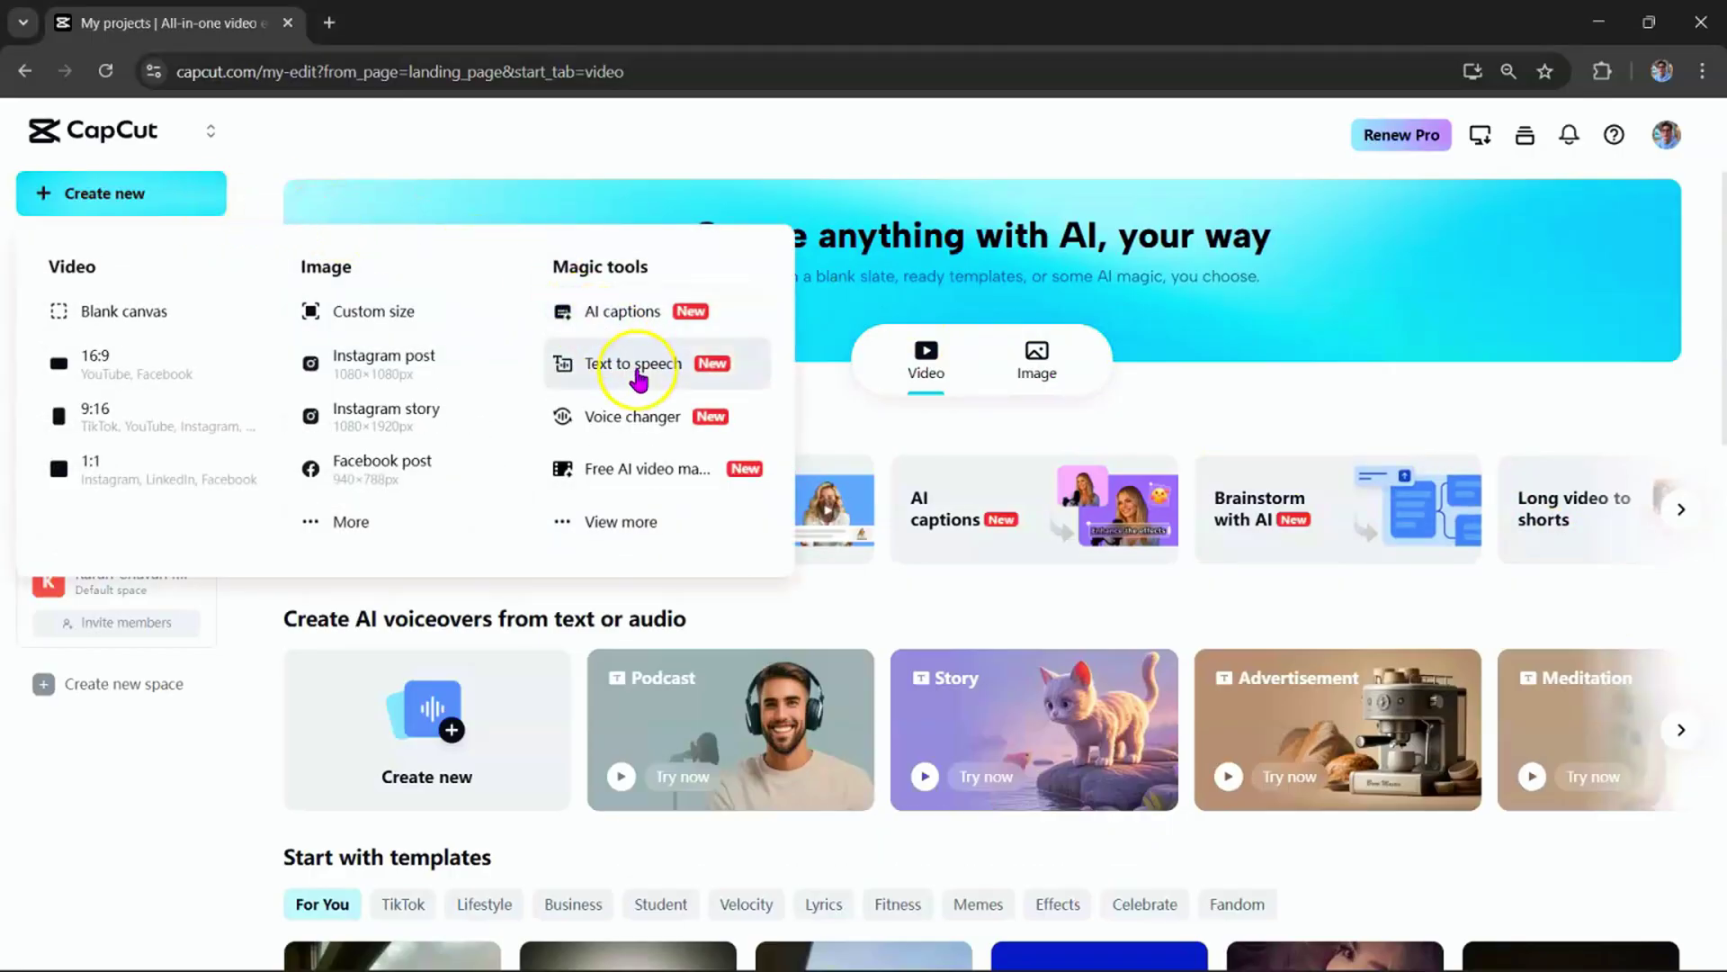
click(635, 364)
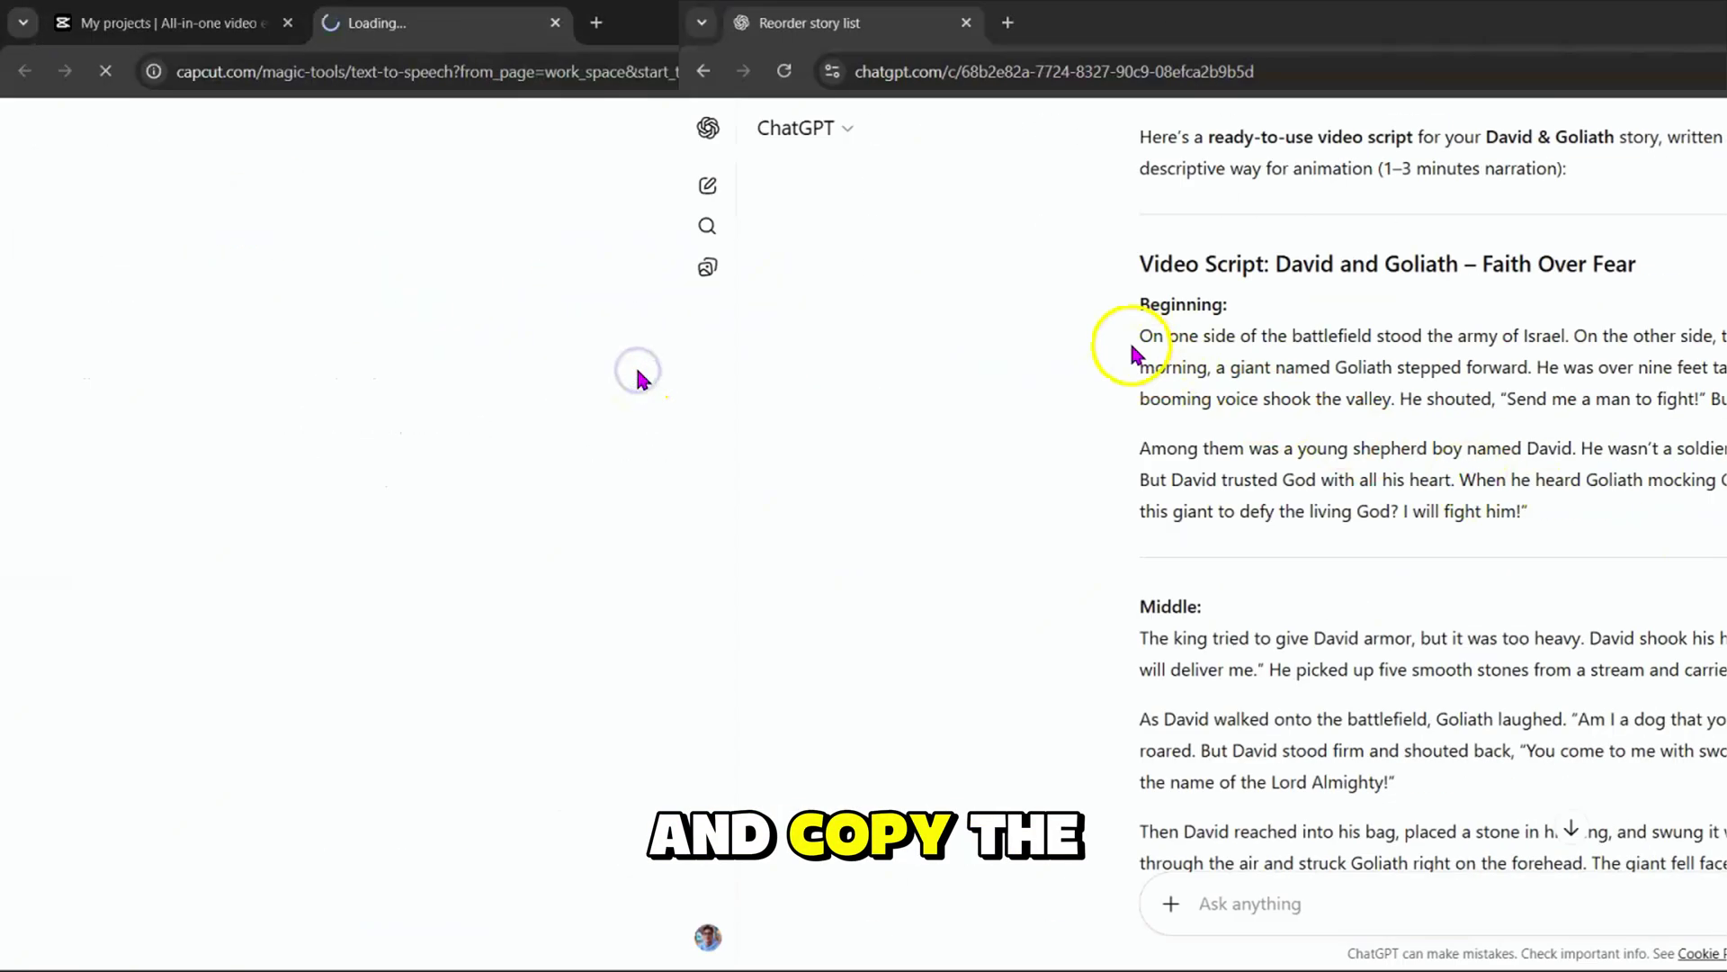
drag(1118, 347, 1257, 499)
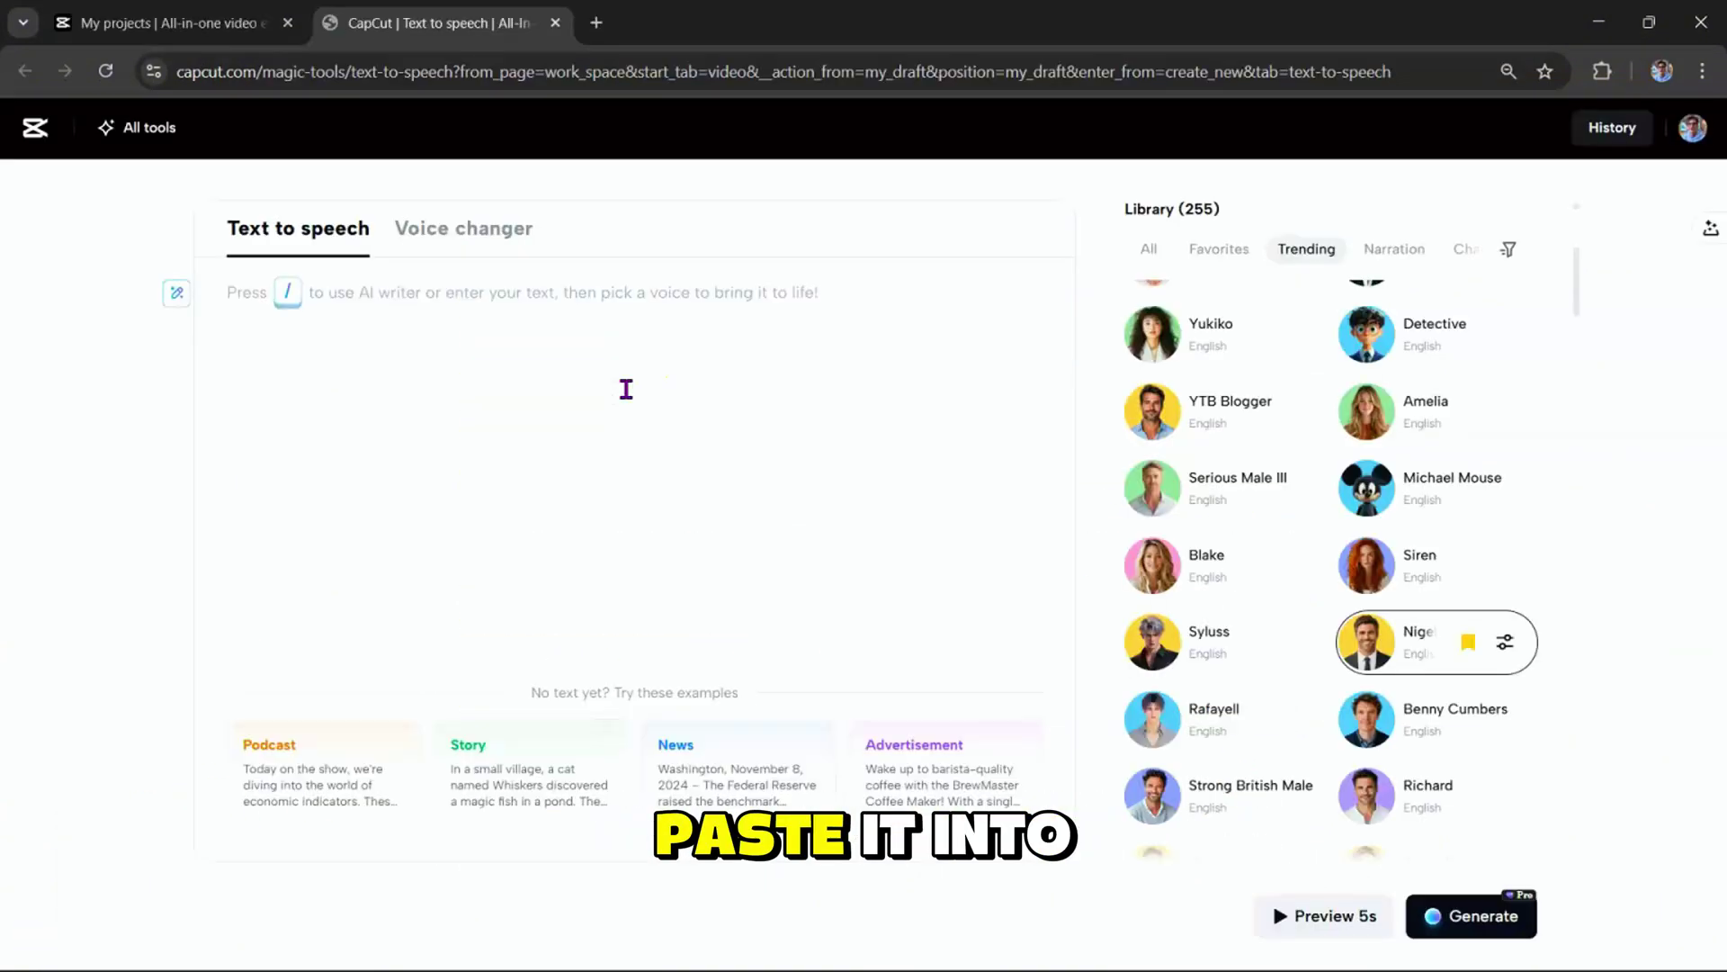
key(ctrl+v)
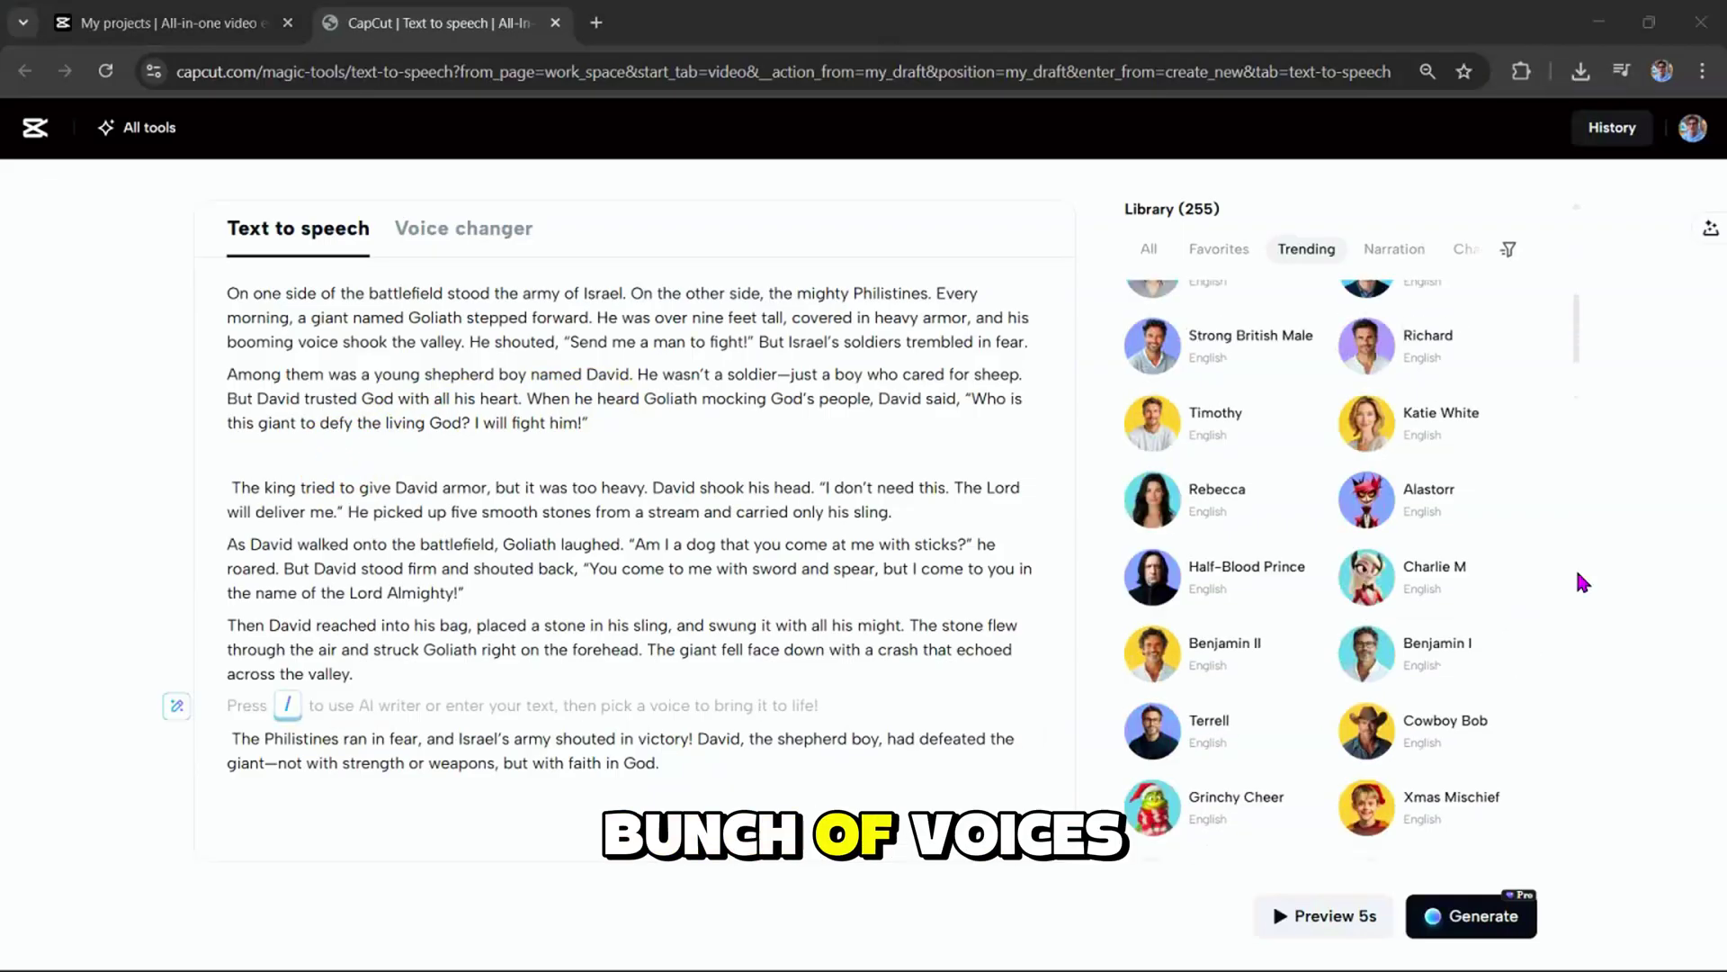
Choose the Nigel voice from the trending voices and generate the narration audio.
scroll(1580, 582, up, 5)
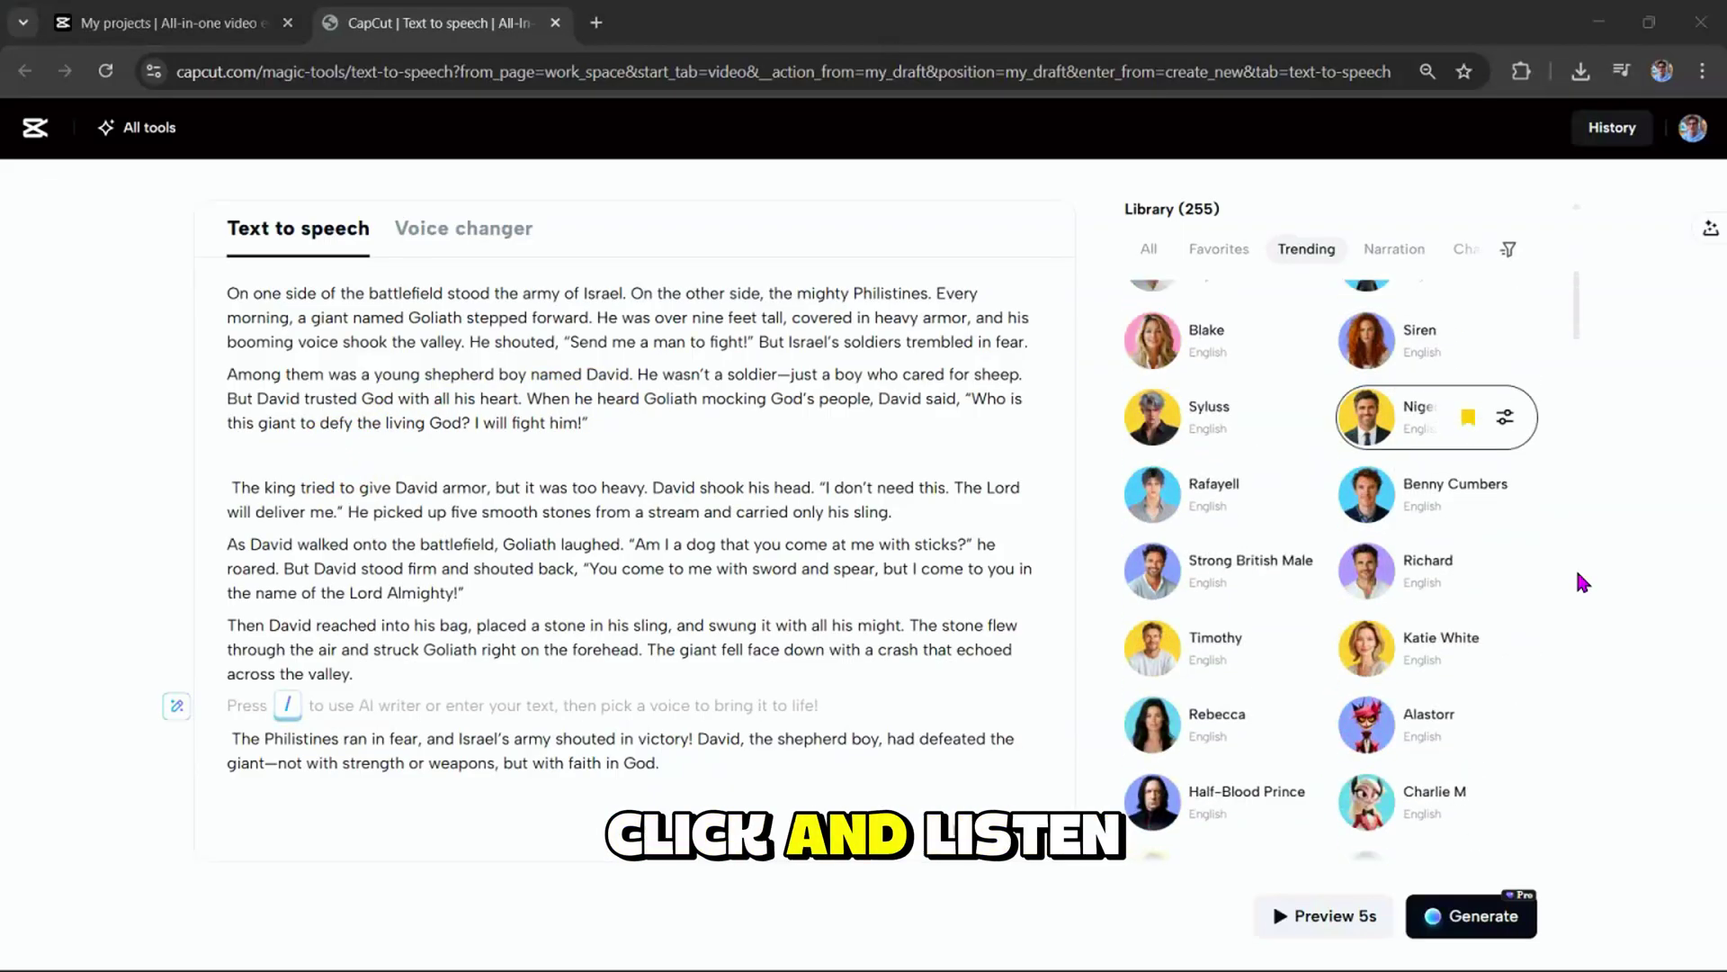
click(1415, 422)
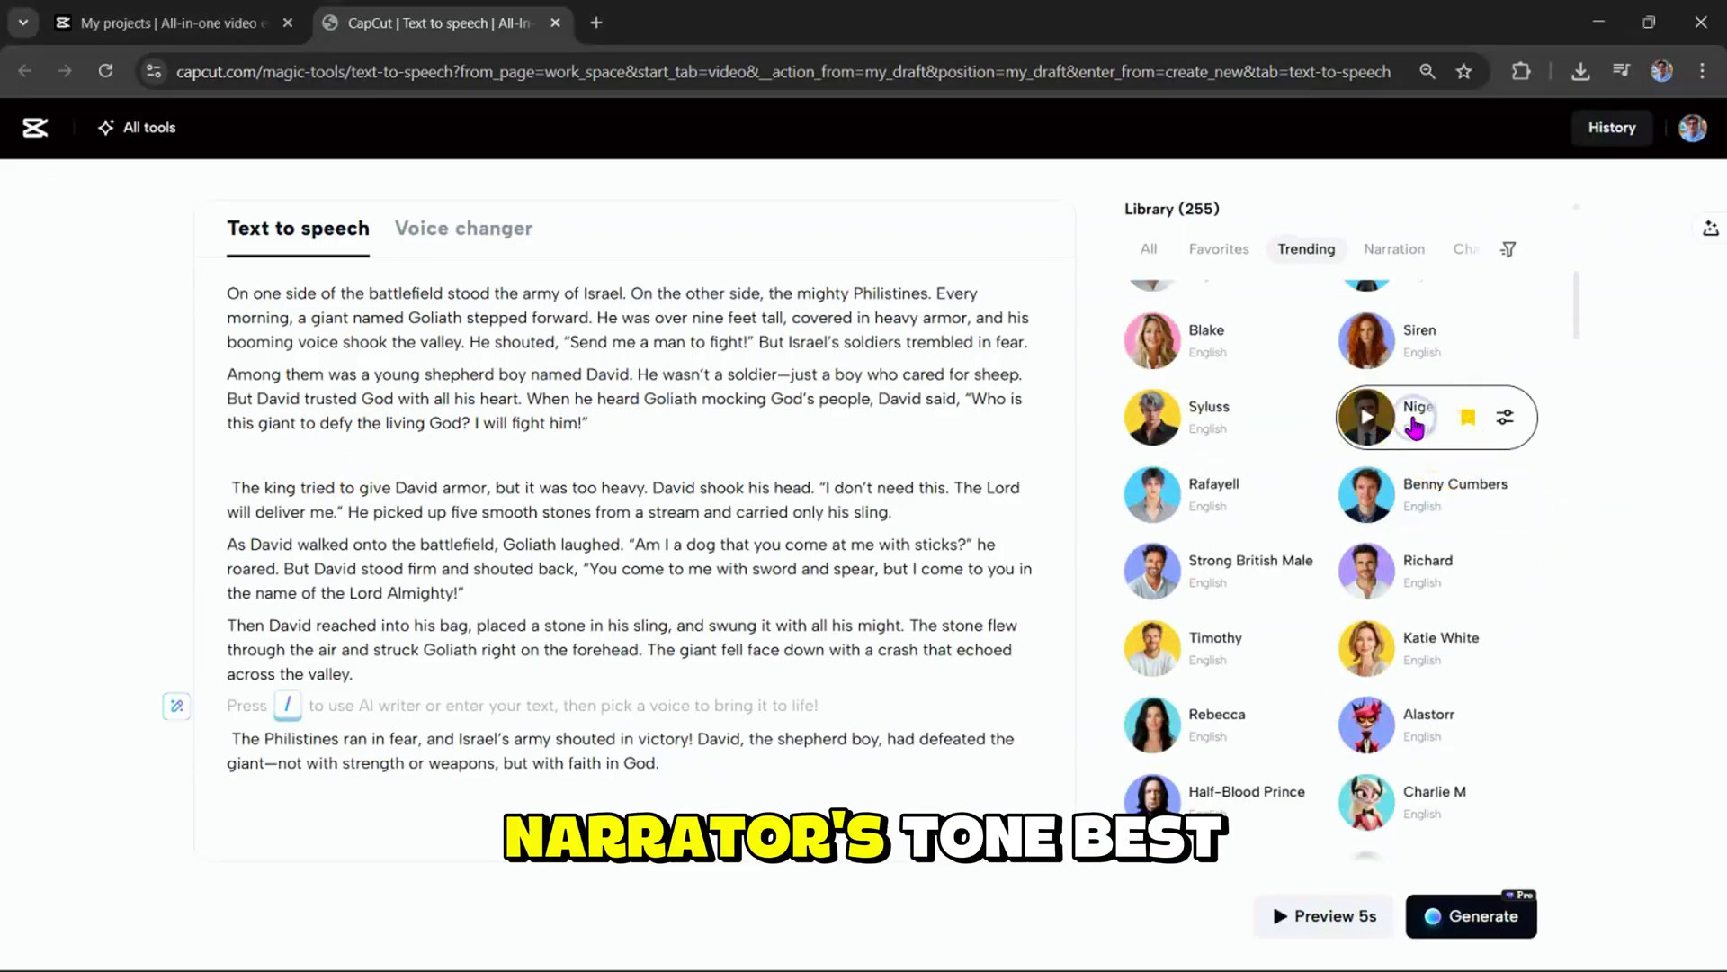
click(1472, 915)
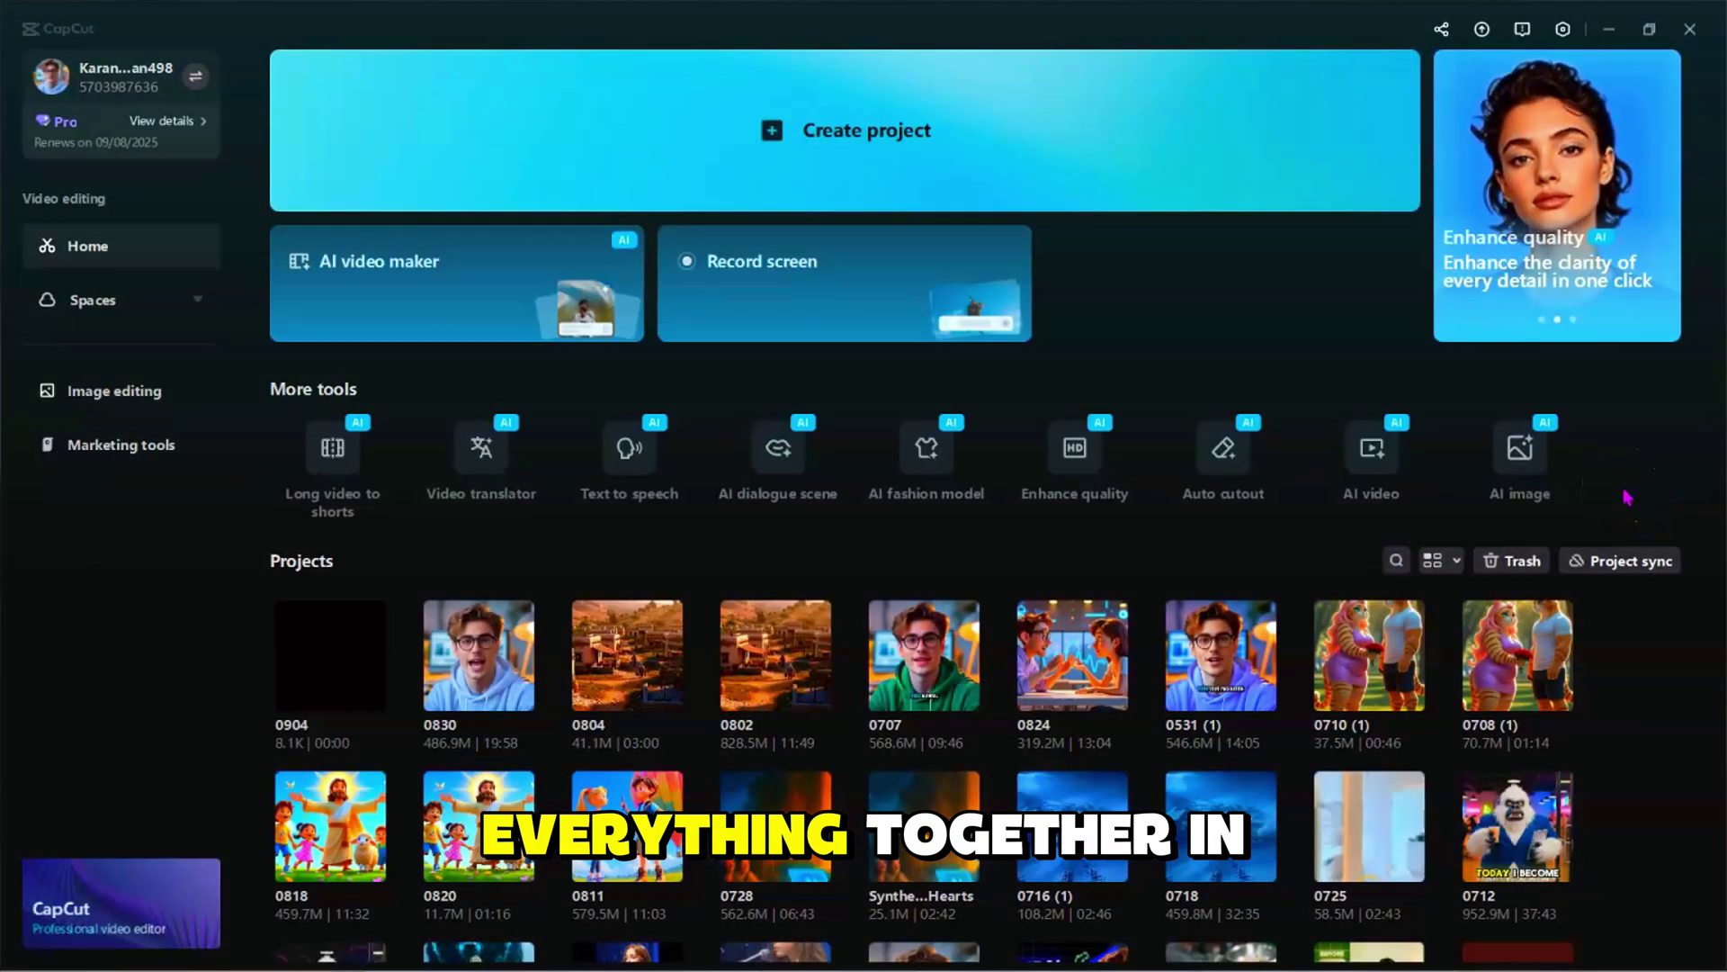
In a new CapCut desktop project, import all the video clips from the David and Goliath folder and add them to the timeline.
click(911, 159)
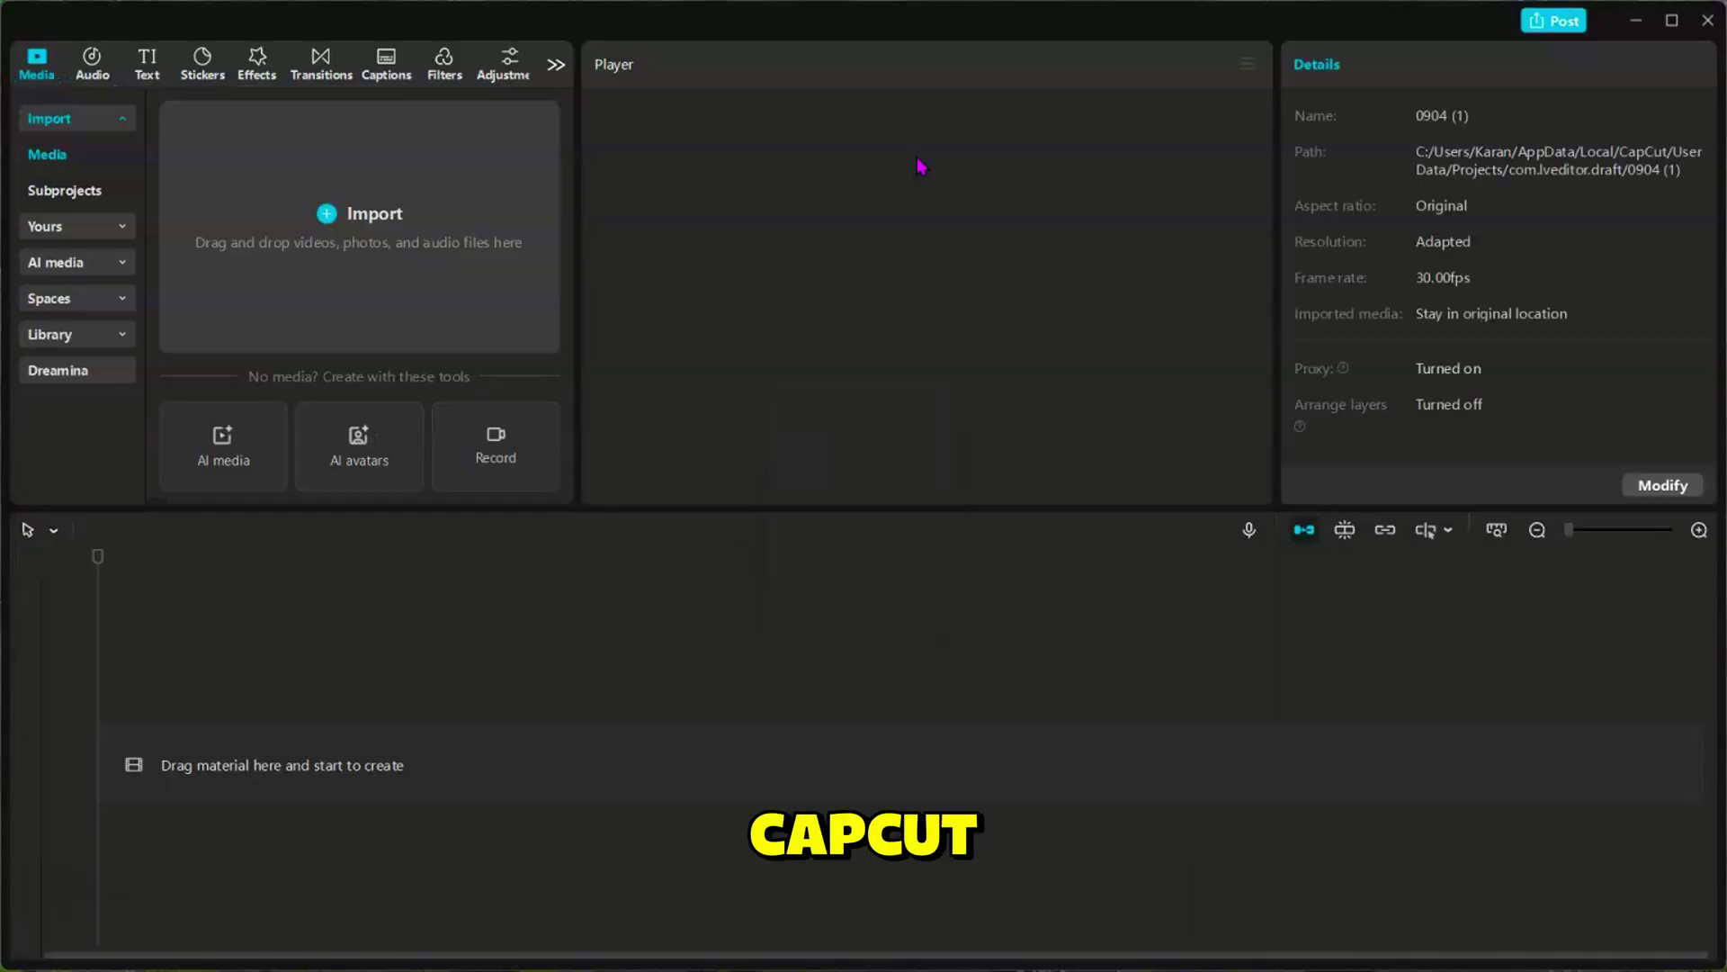
click(365, 221)
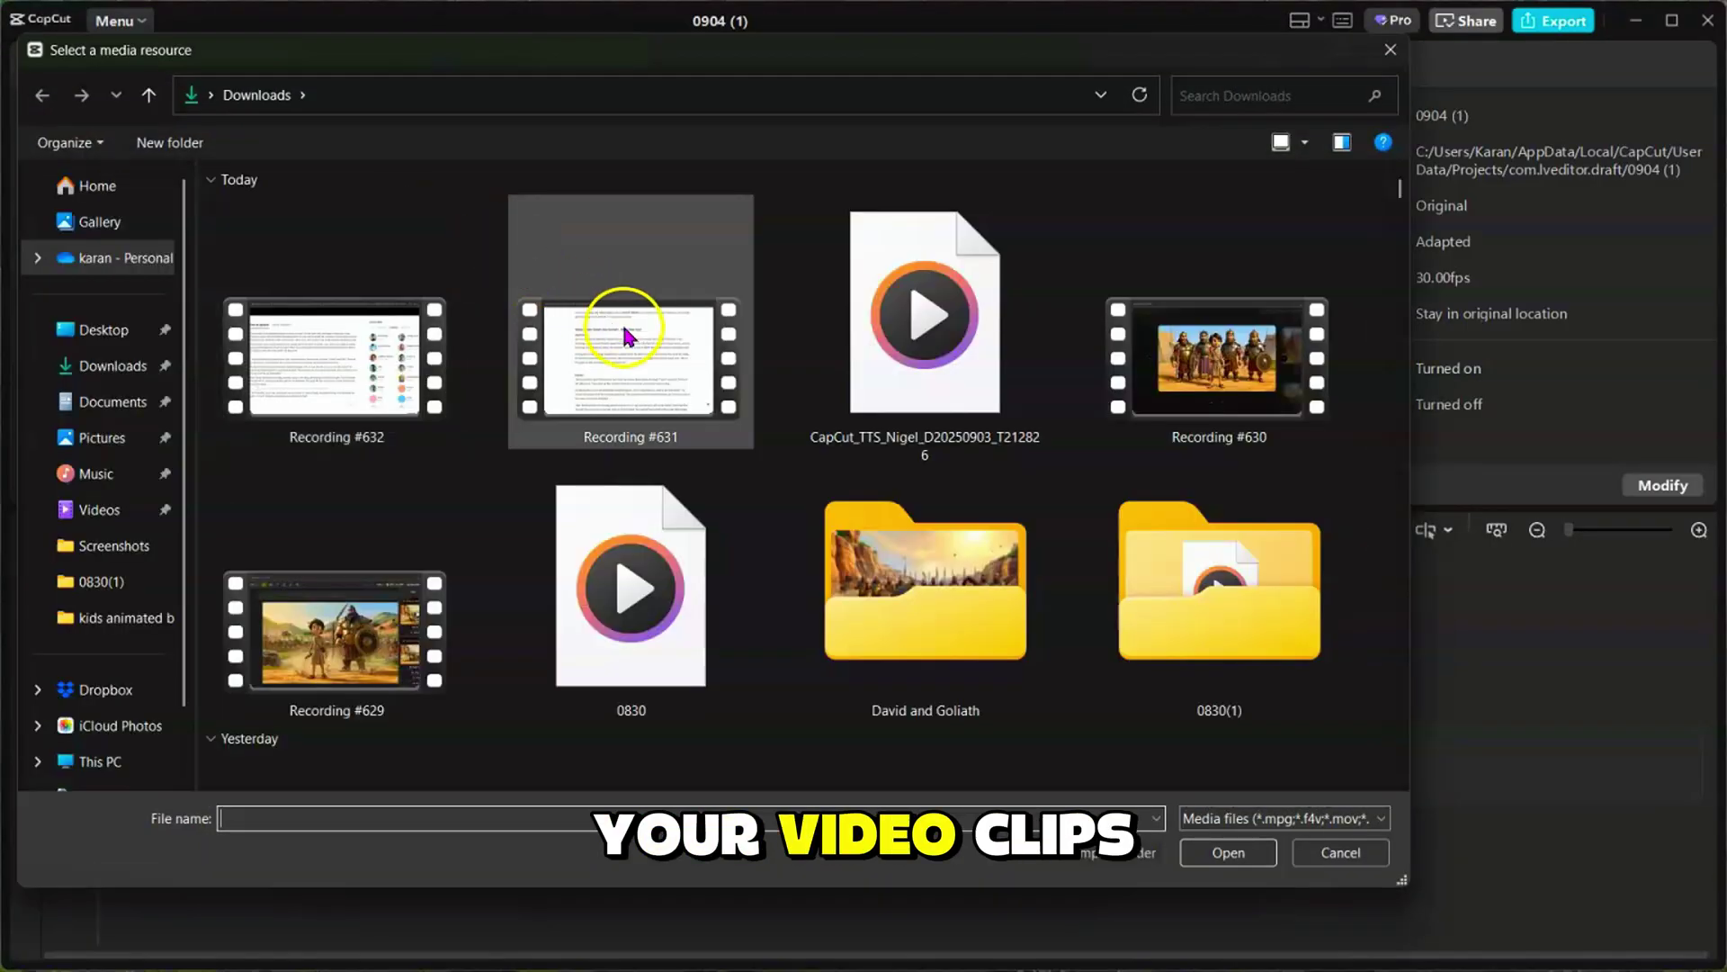
double_click(882, 584)
drag(921, 248, 616, 729)
click(1228, 852)
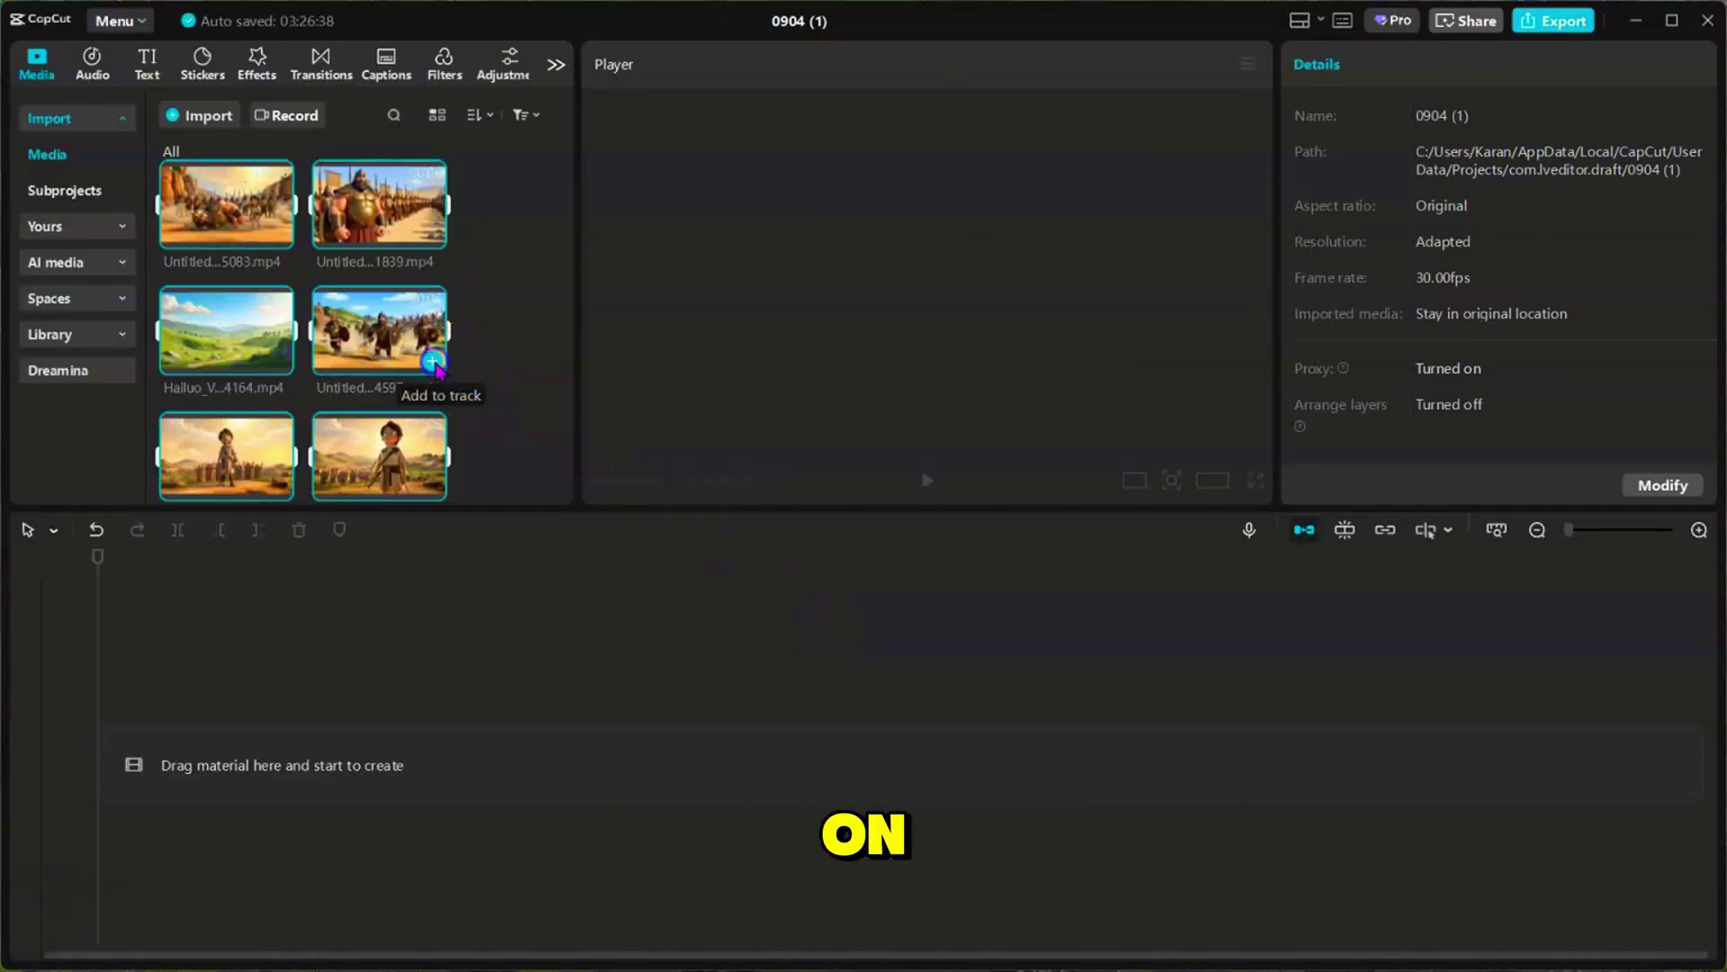
click(433, 361)
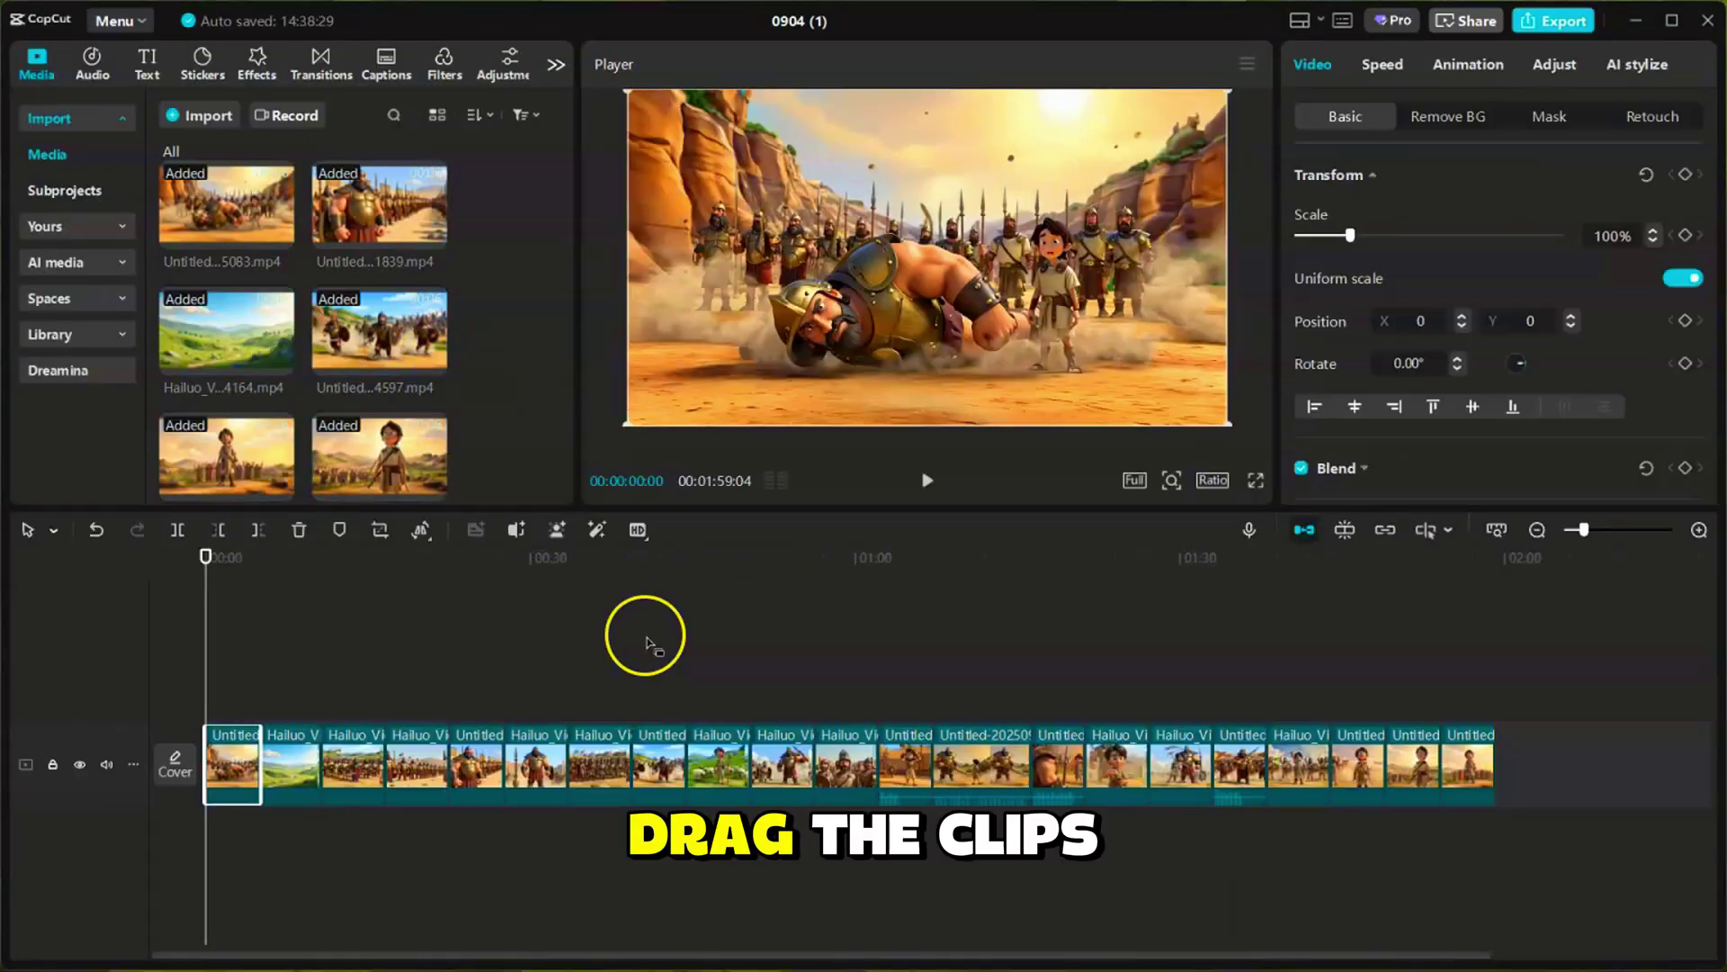
Import the CapCut Nigel text-to-speech narration audio from Downloads and add it to the timeline.
click(257, 146)
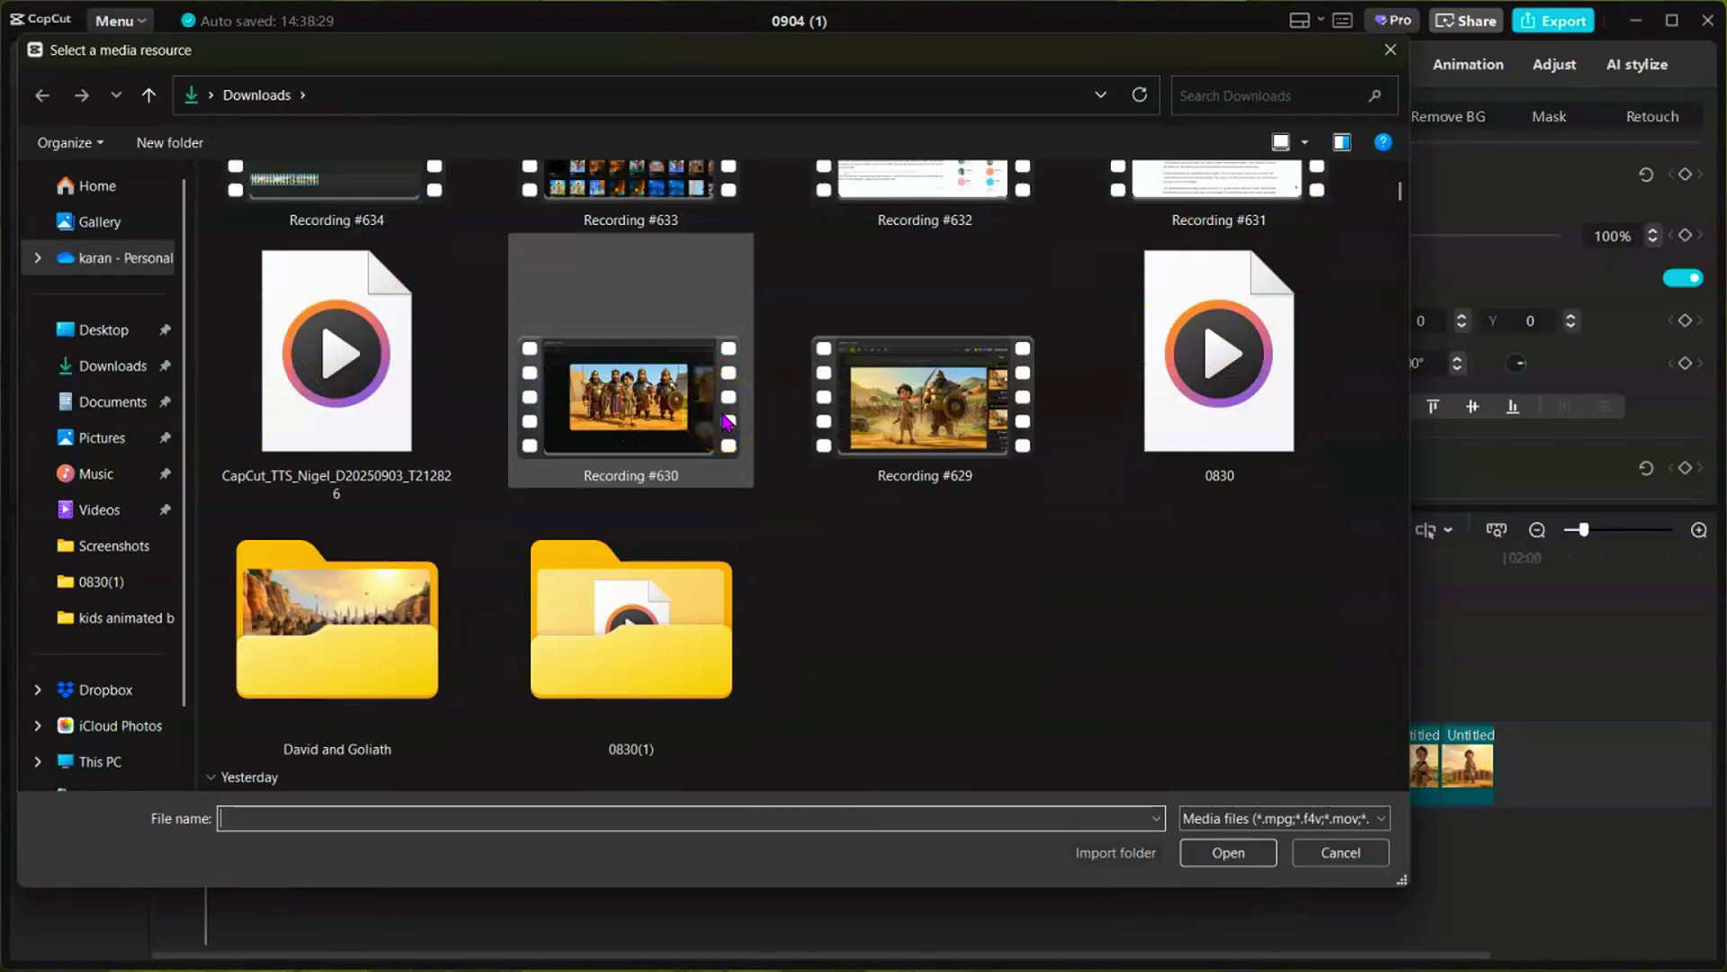
click(347, 348)
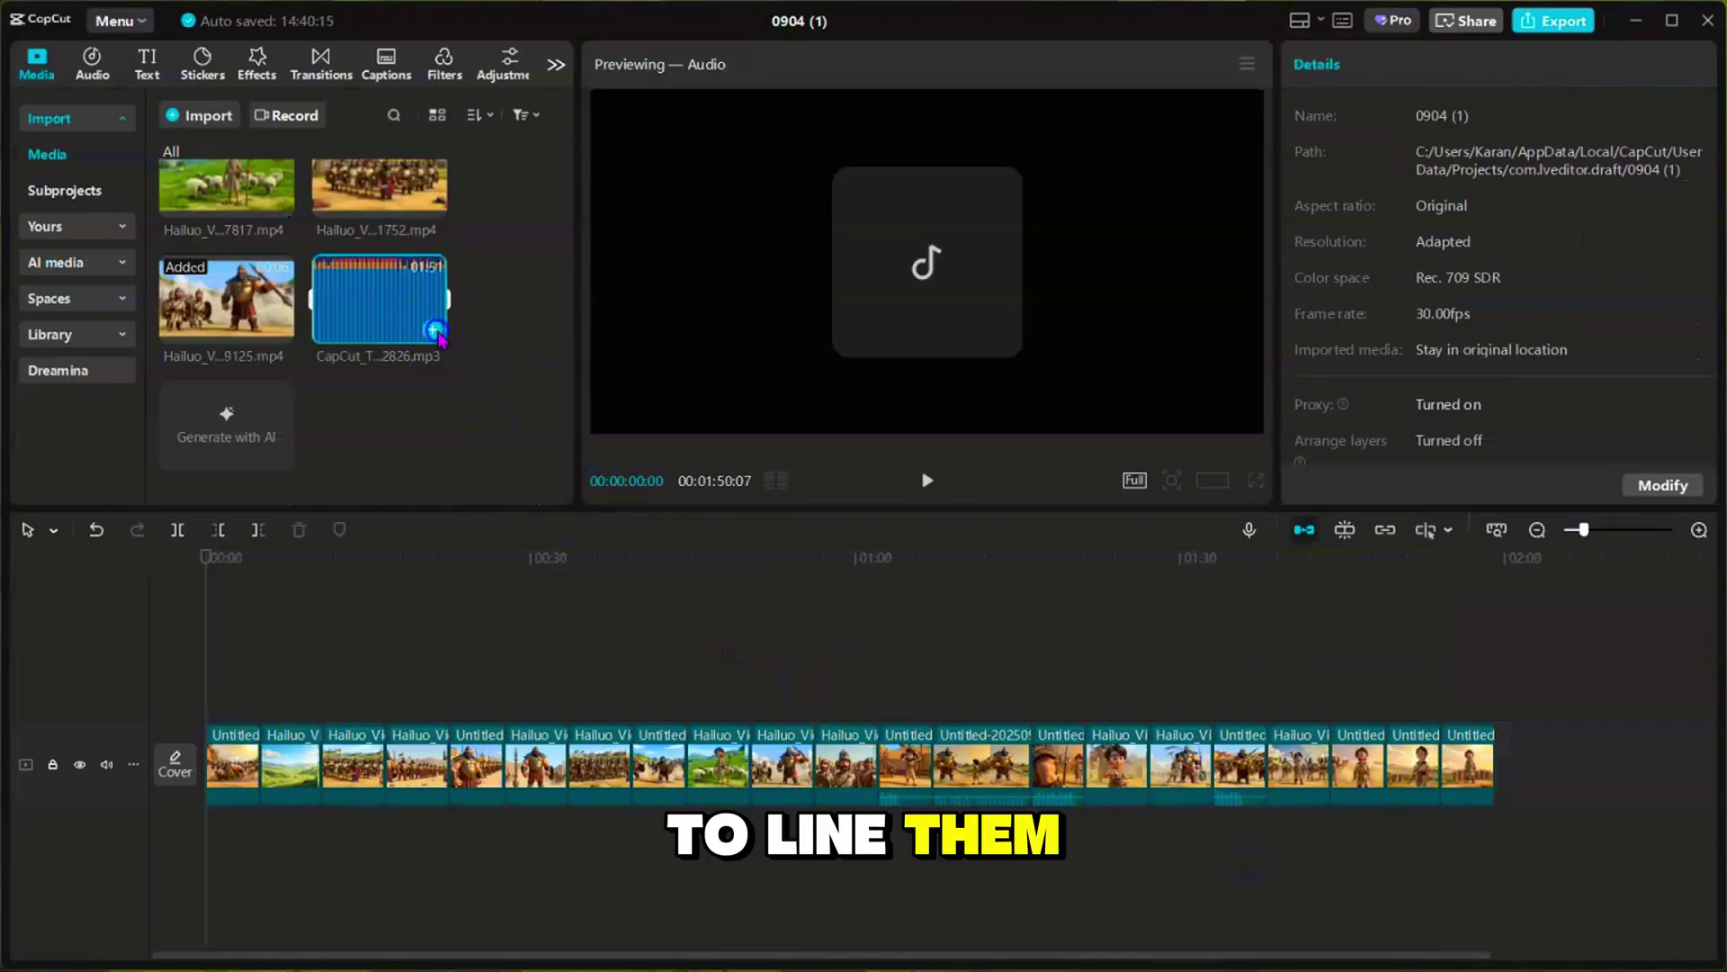
click(434, 330)
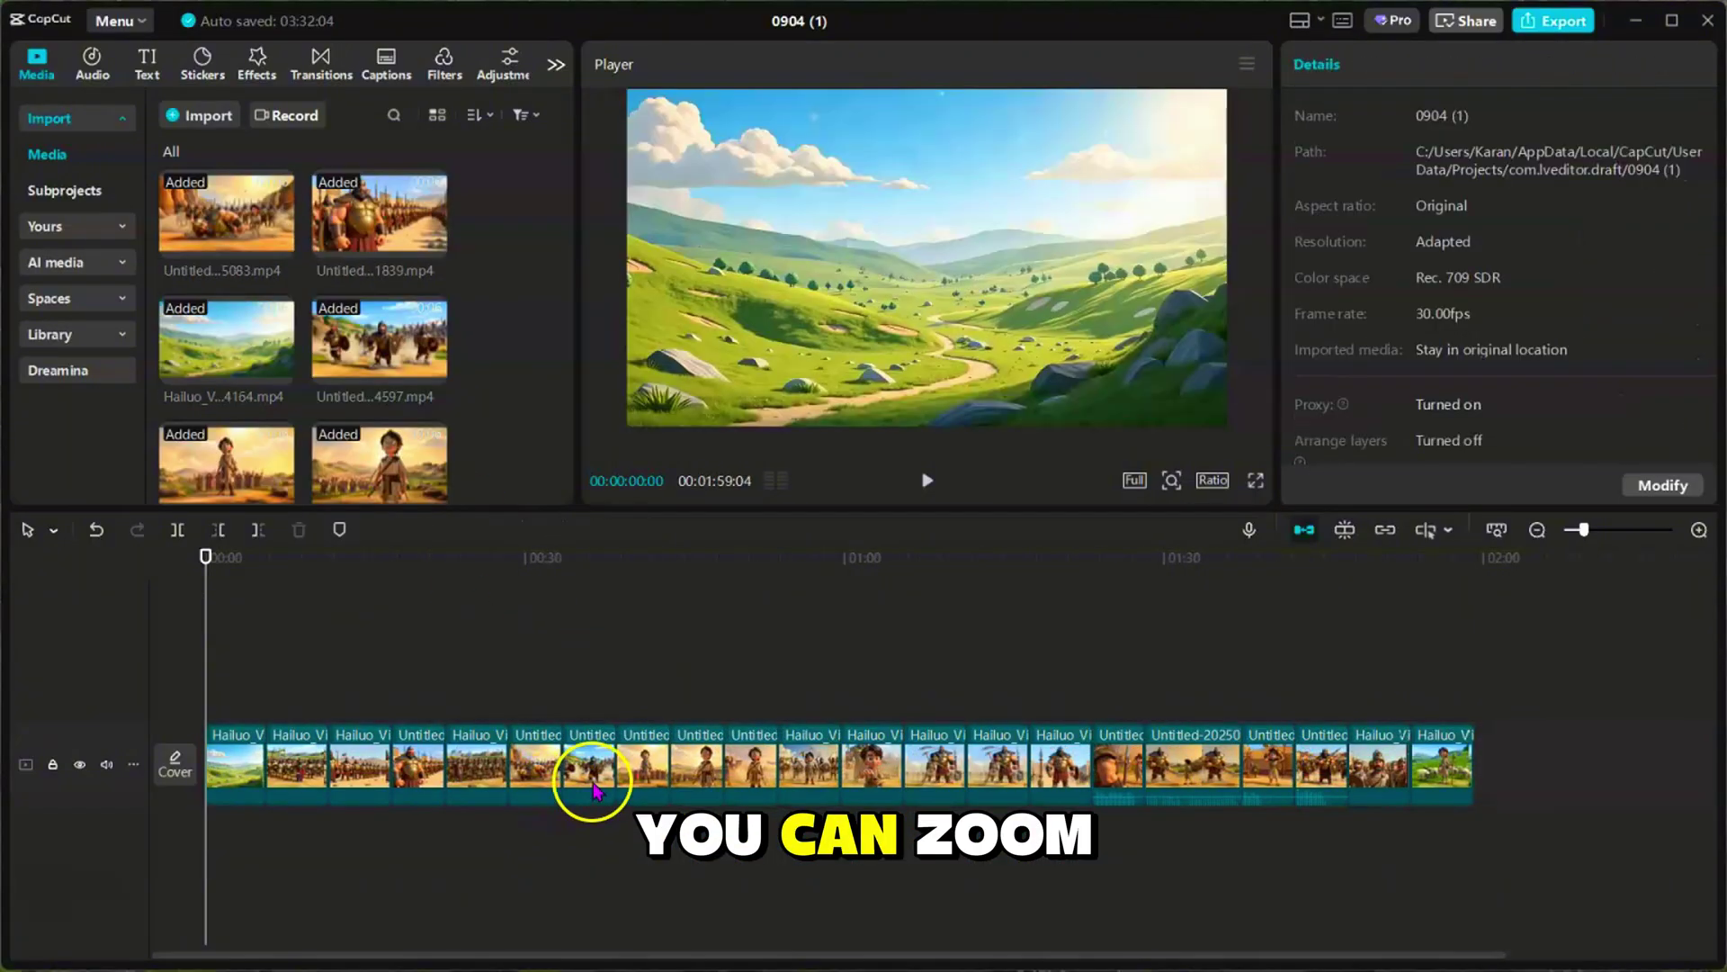
Rearrange the video clips on the timeline into story order, starting with the green valley scene.
click(716, 765)
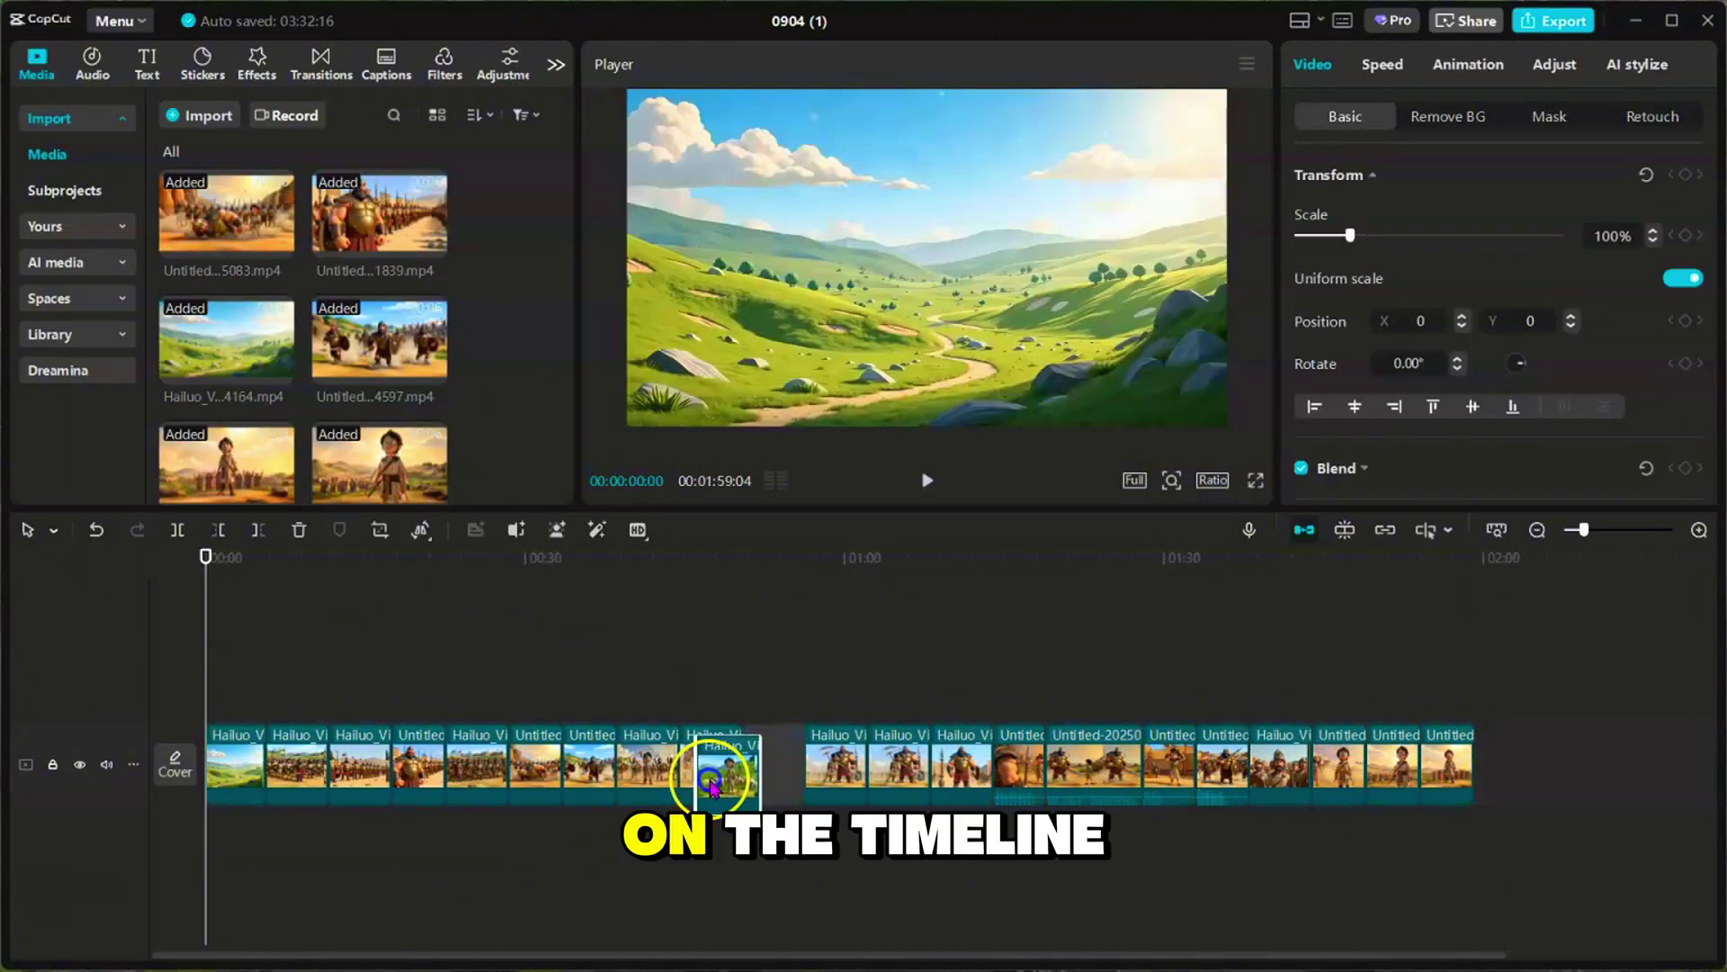
click(465, 791)
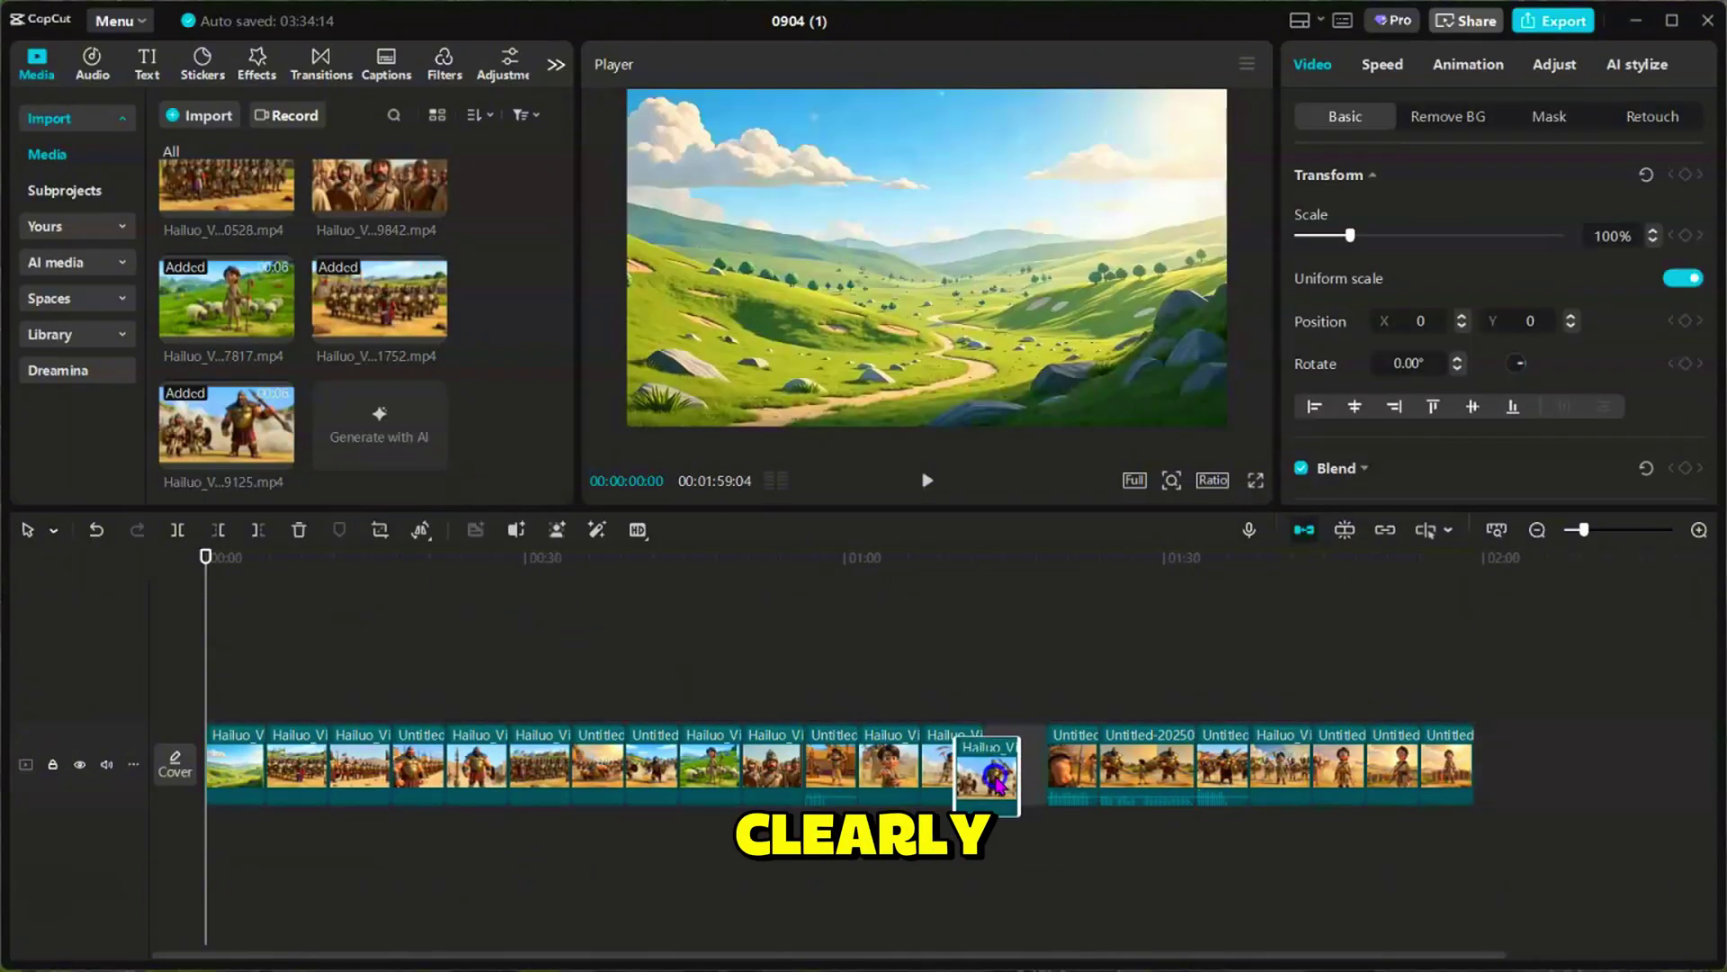
drag(967, 774, 945, 776)
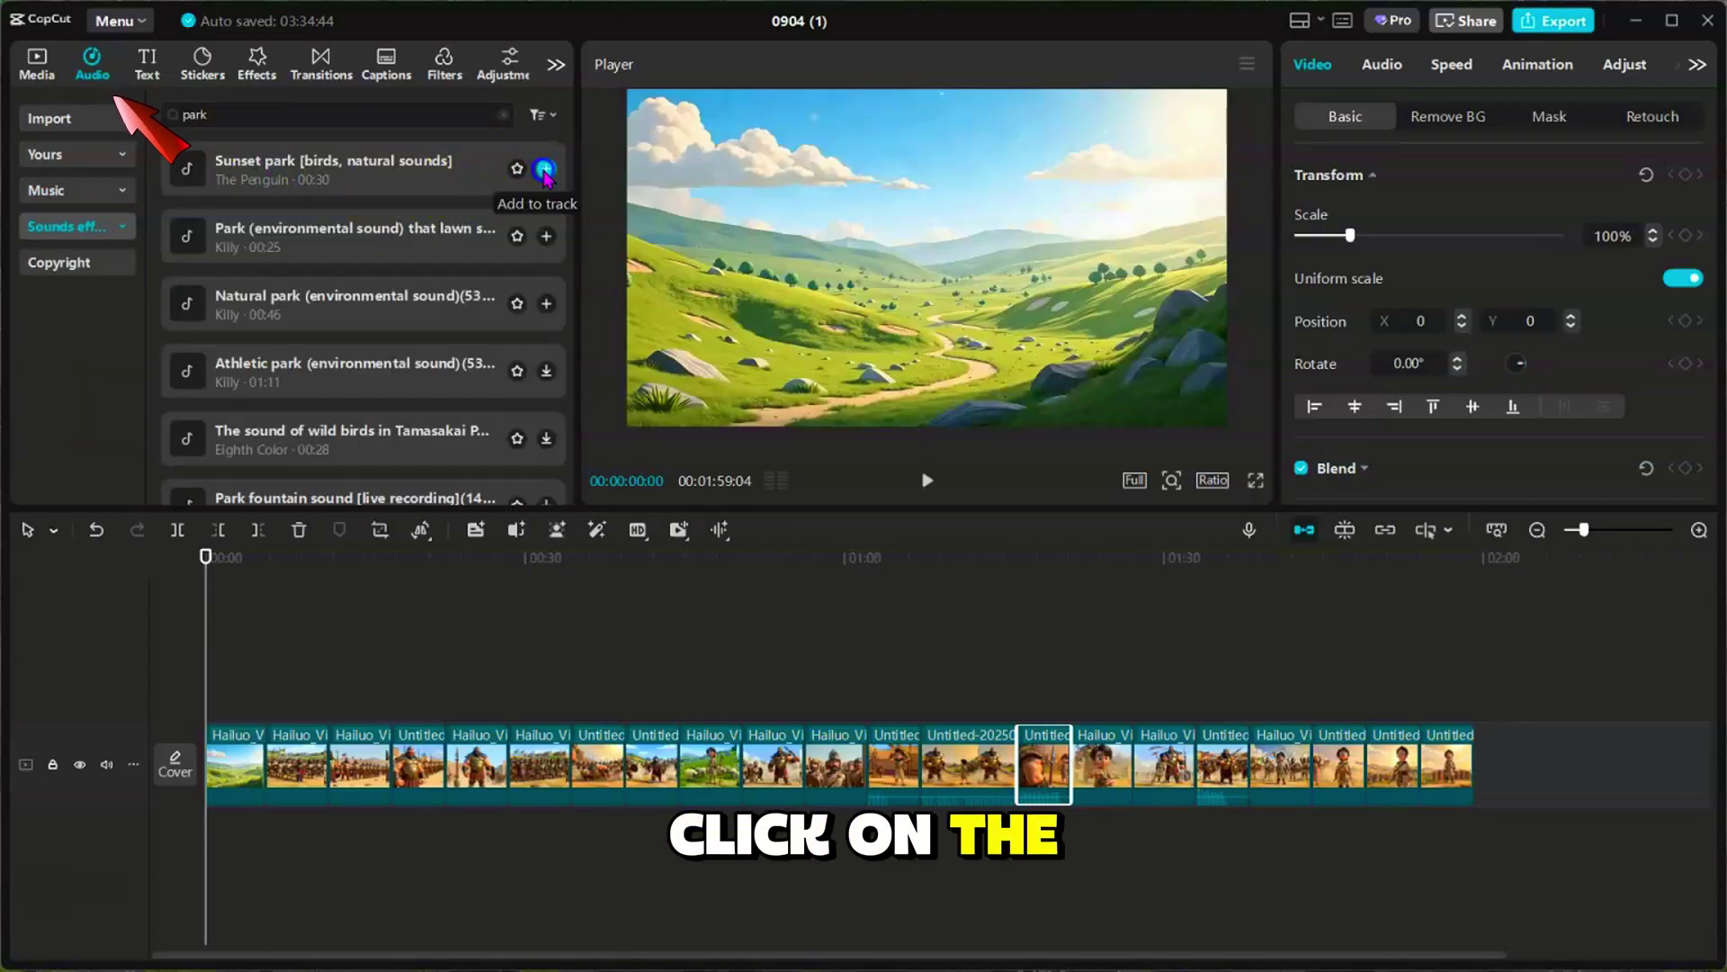
Add the Sunset park birds sound effect trimmed to the first clip, and an army footsteps marching sound starting at the second clip.
click(544, 170)
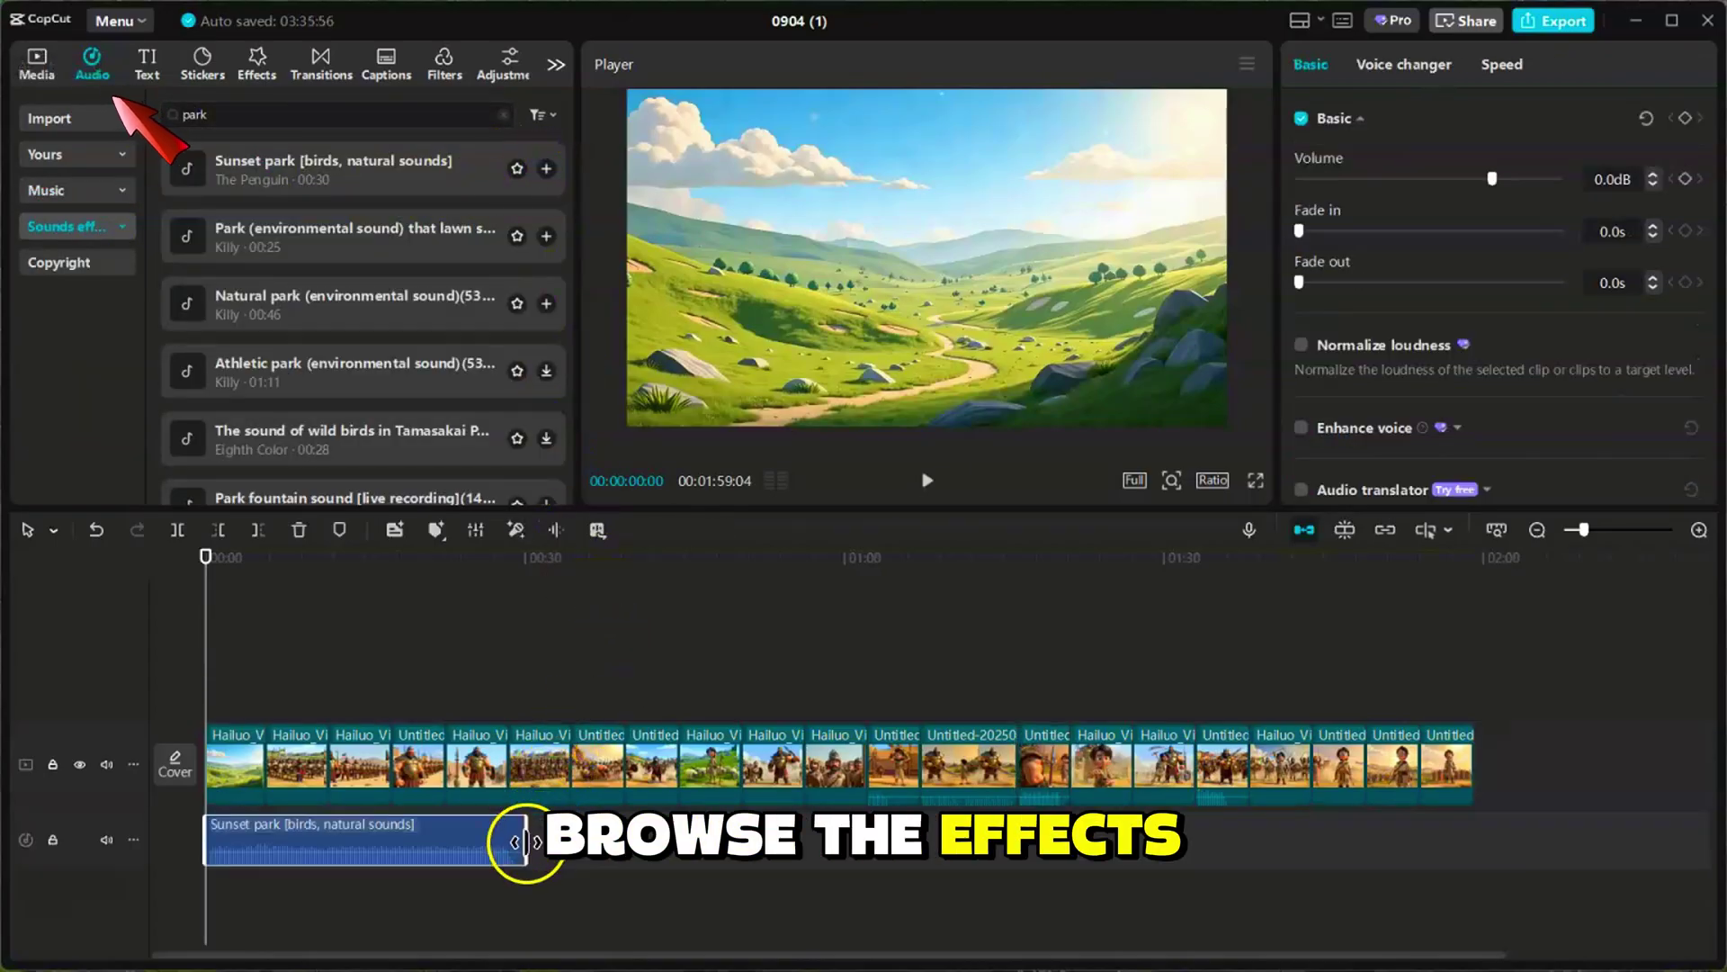
drag(526, 841, 264, 838)
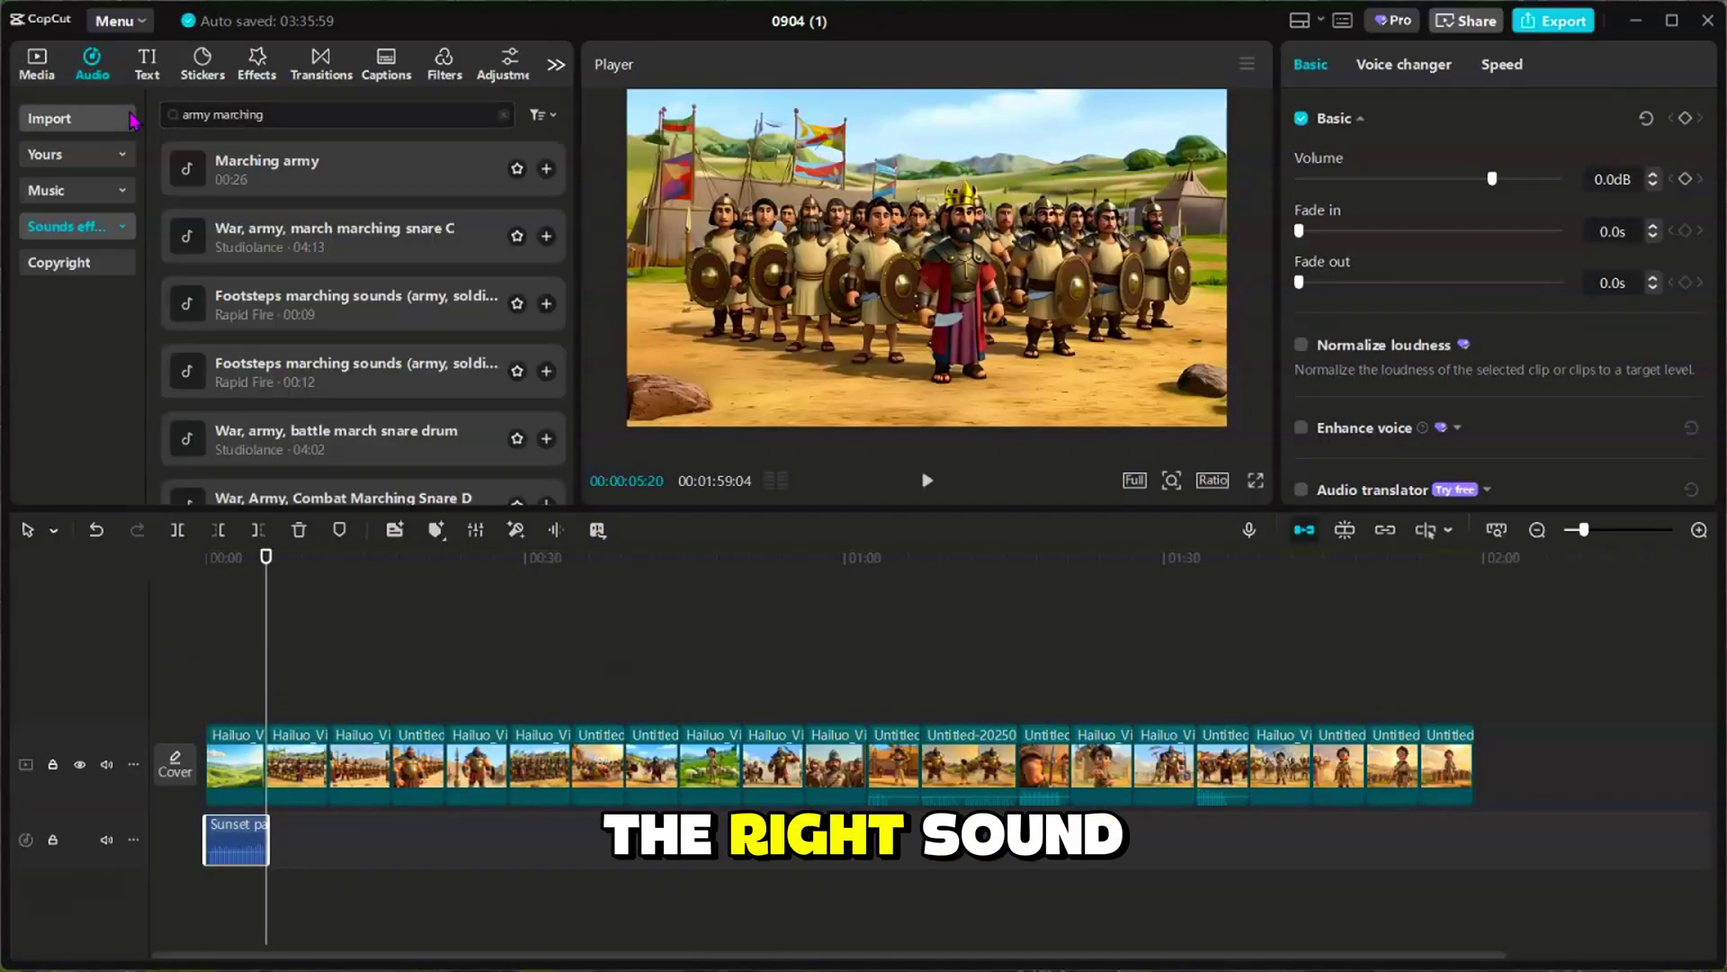
click(346, 309)
click(545, 304)
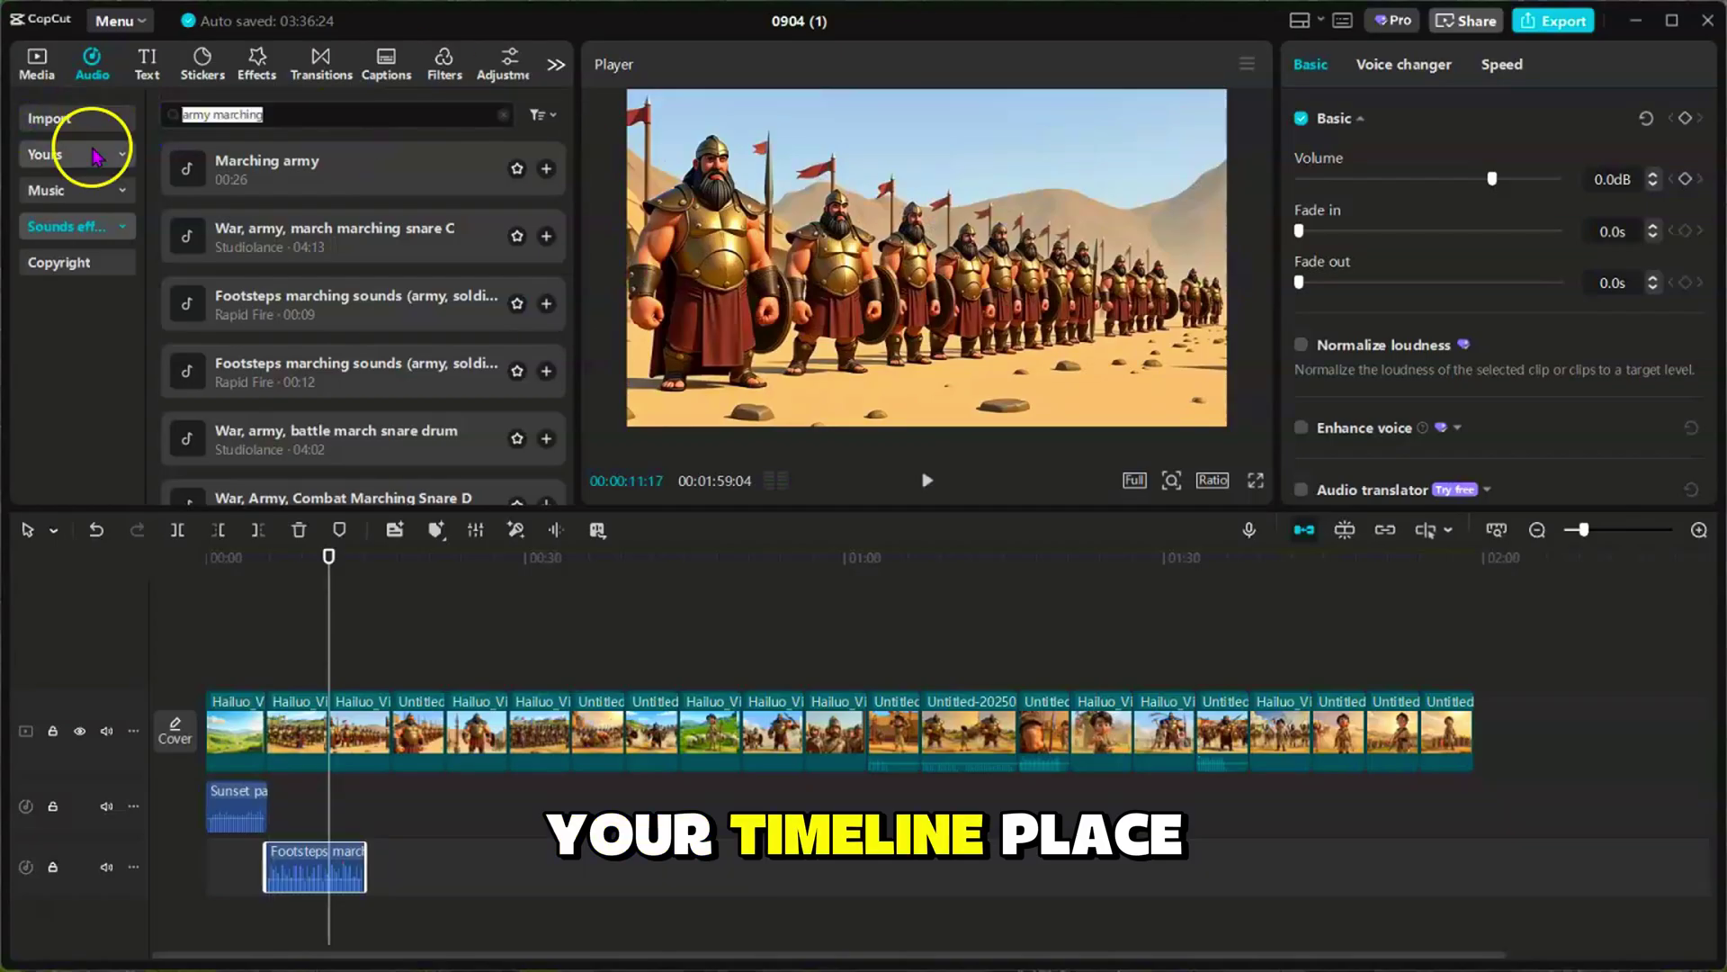
click(546, 236)
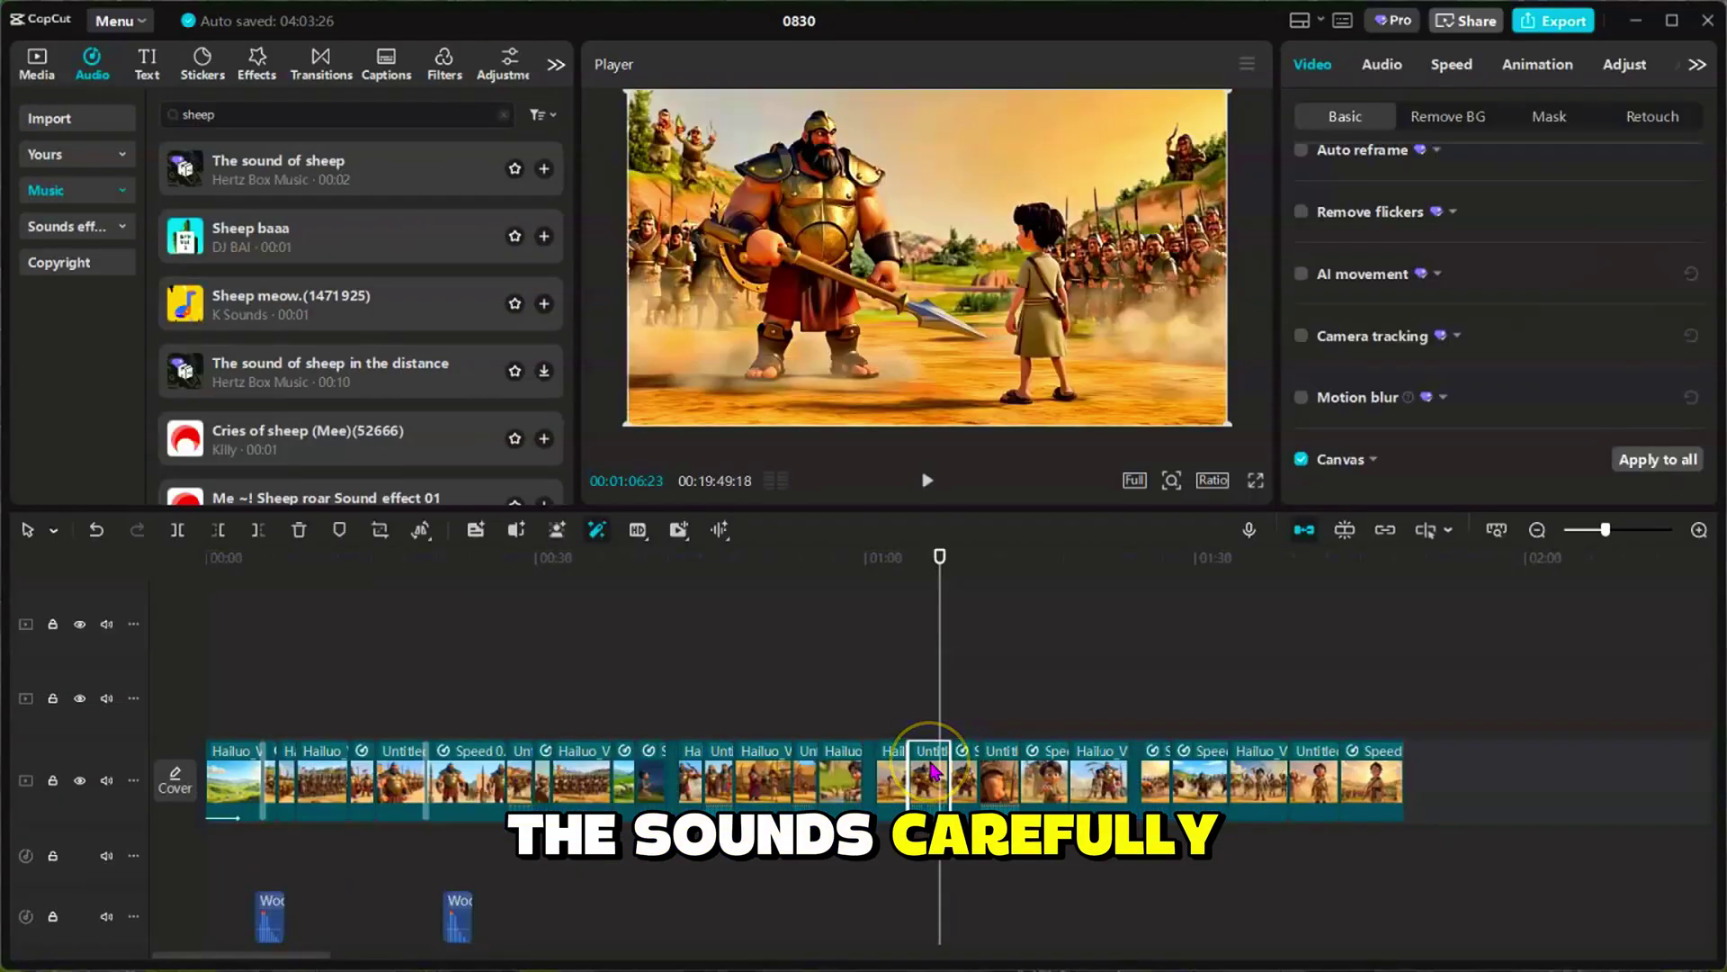
Find animation transitions, add Cartoon Swirl at the cut between the first and second clips, and play it back.
click(331, 67)
click(225, 114)
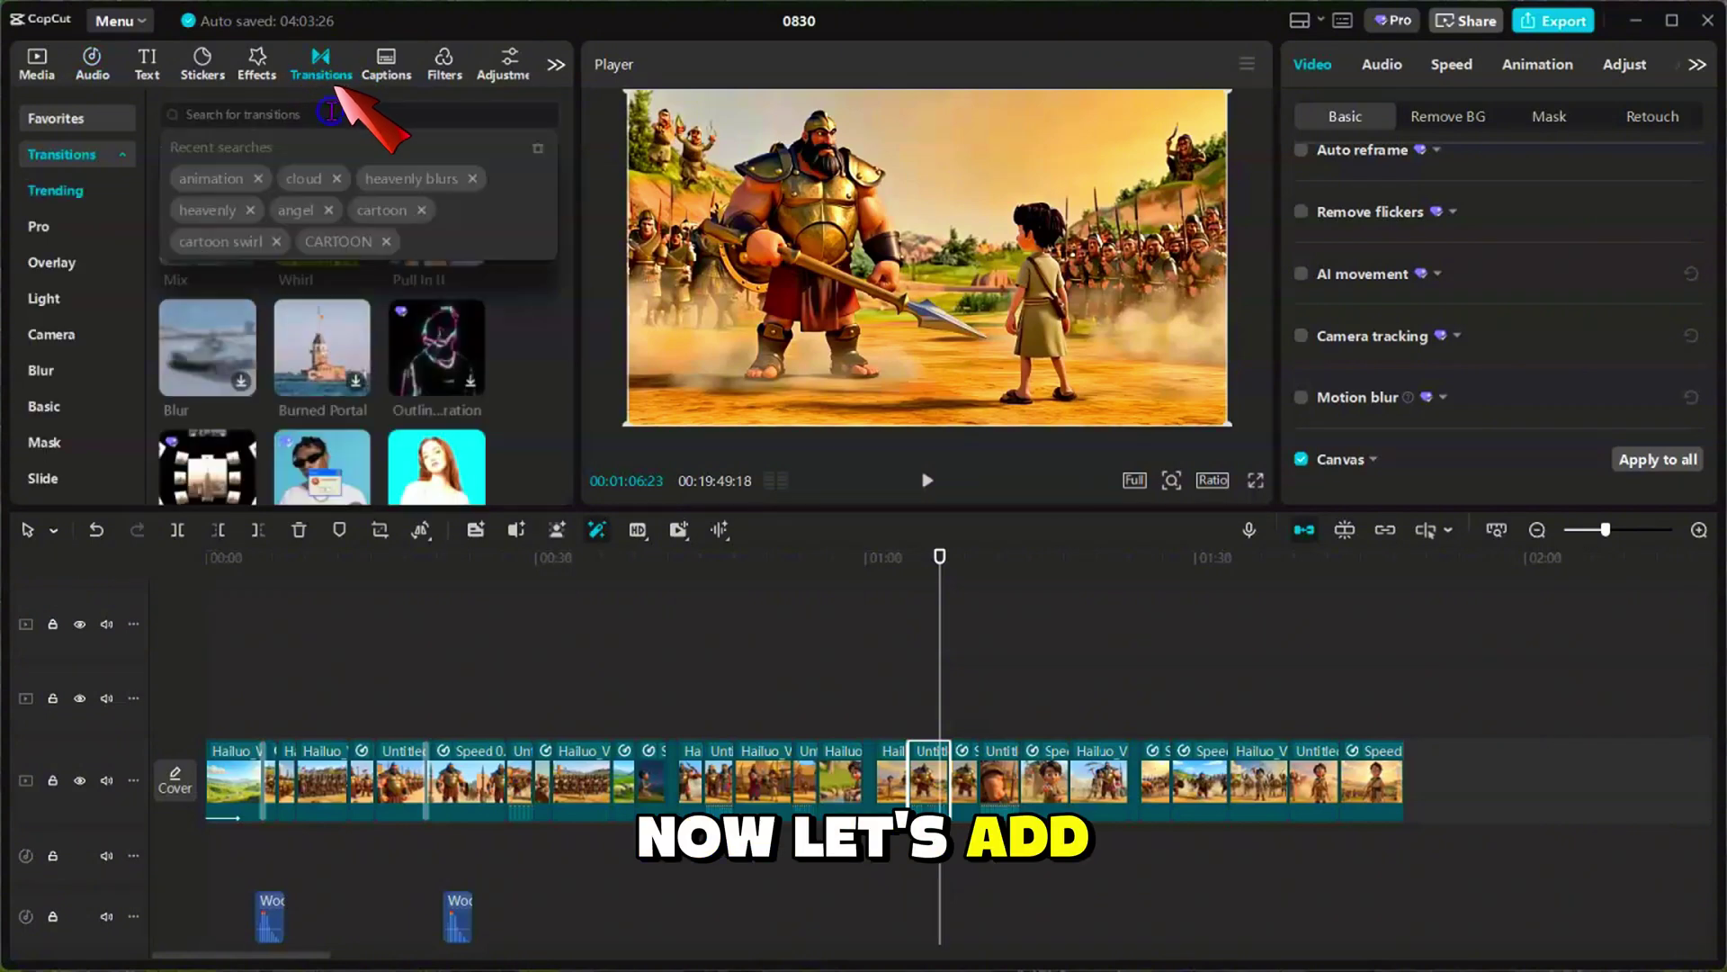
click(205, 179)
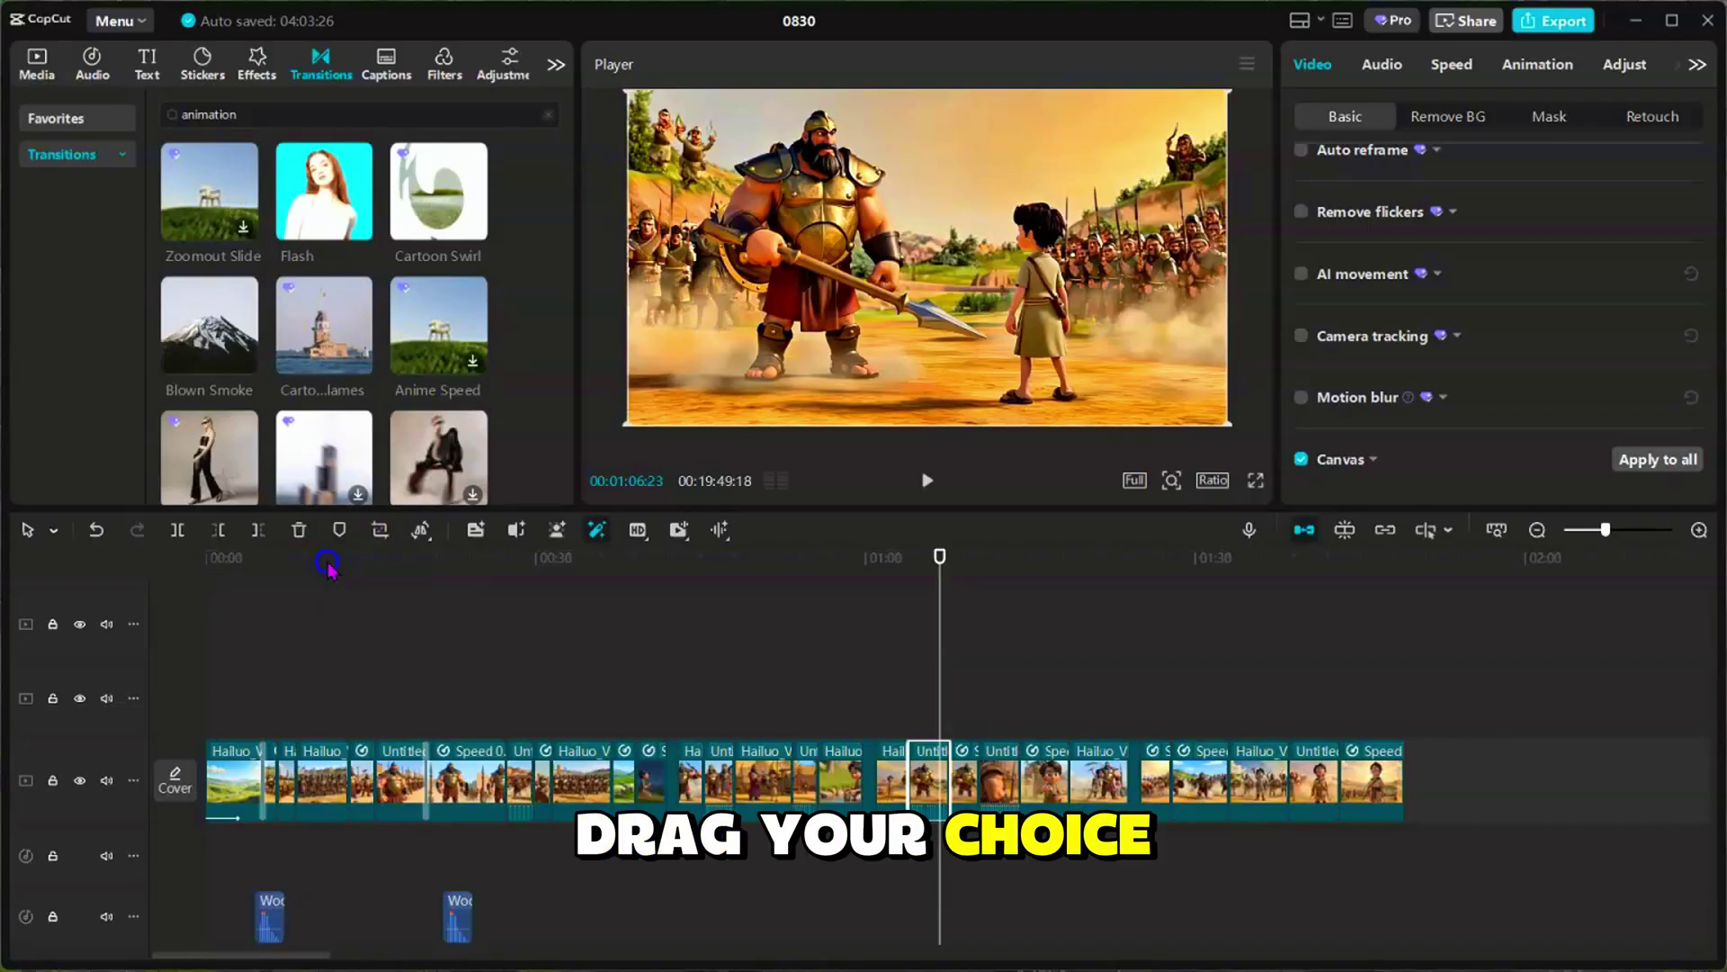
click(297, 558)
key(Up)
key(Up)
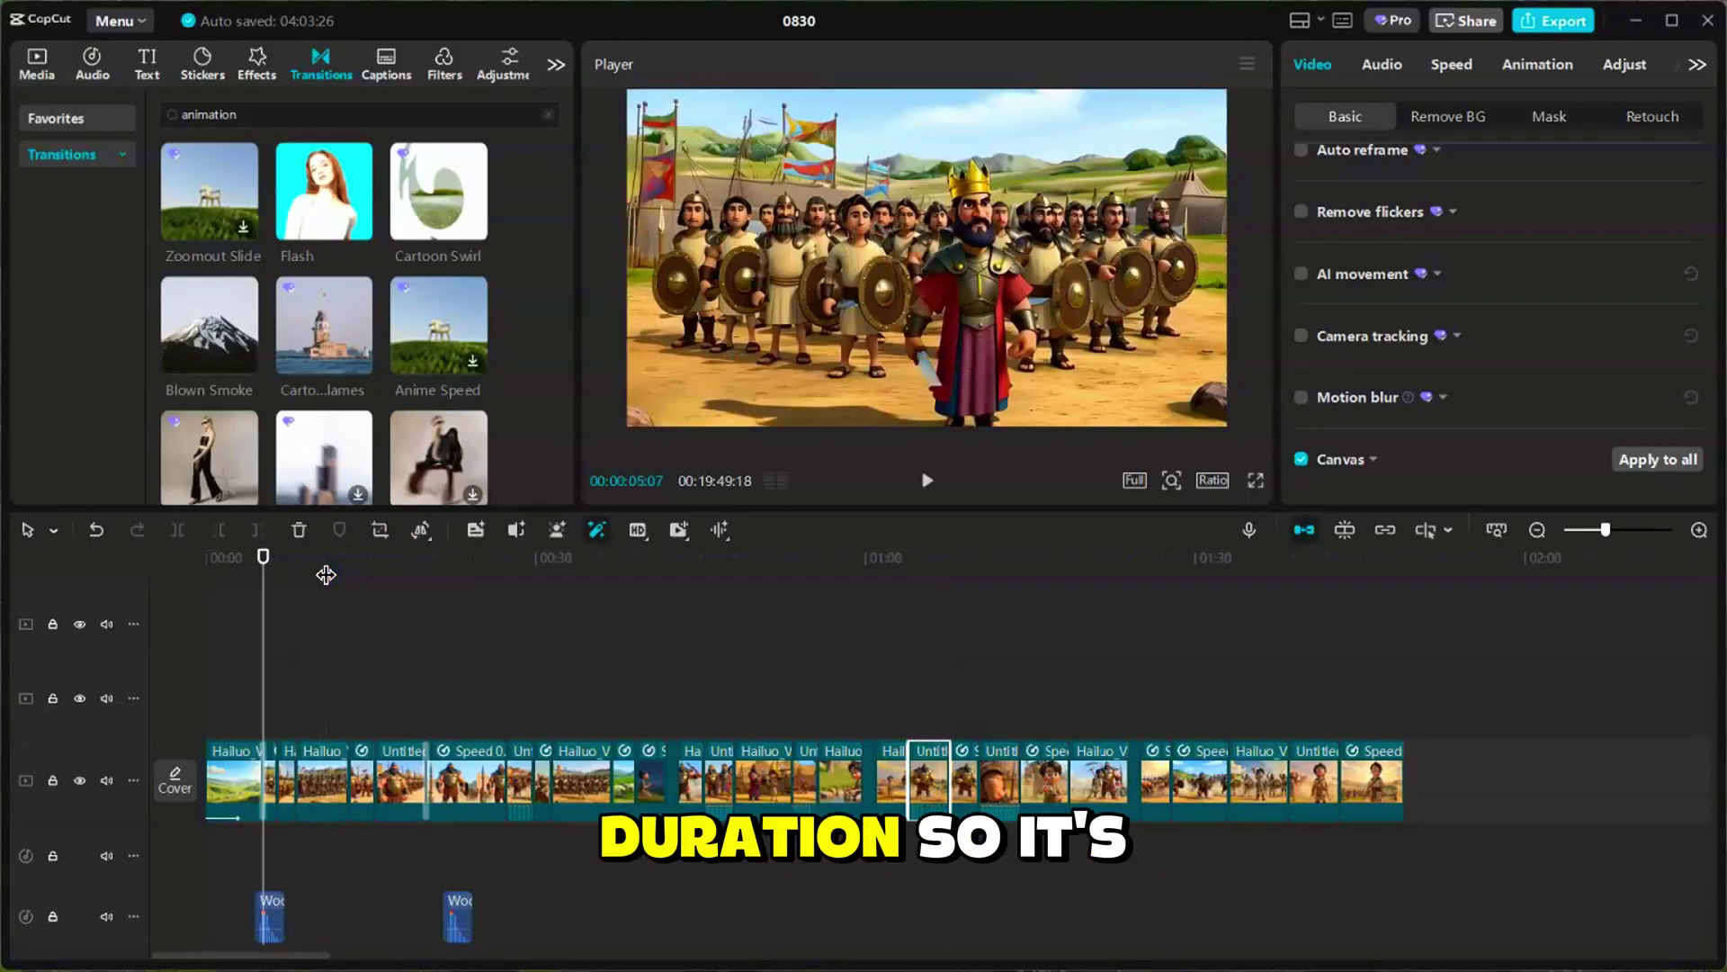
click(475, 228)
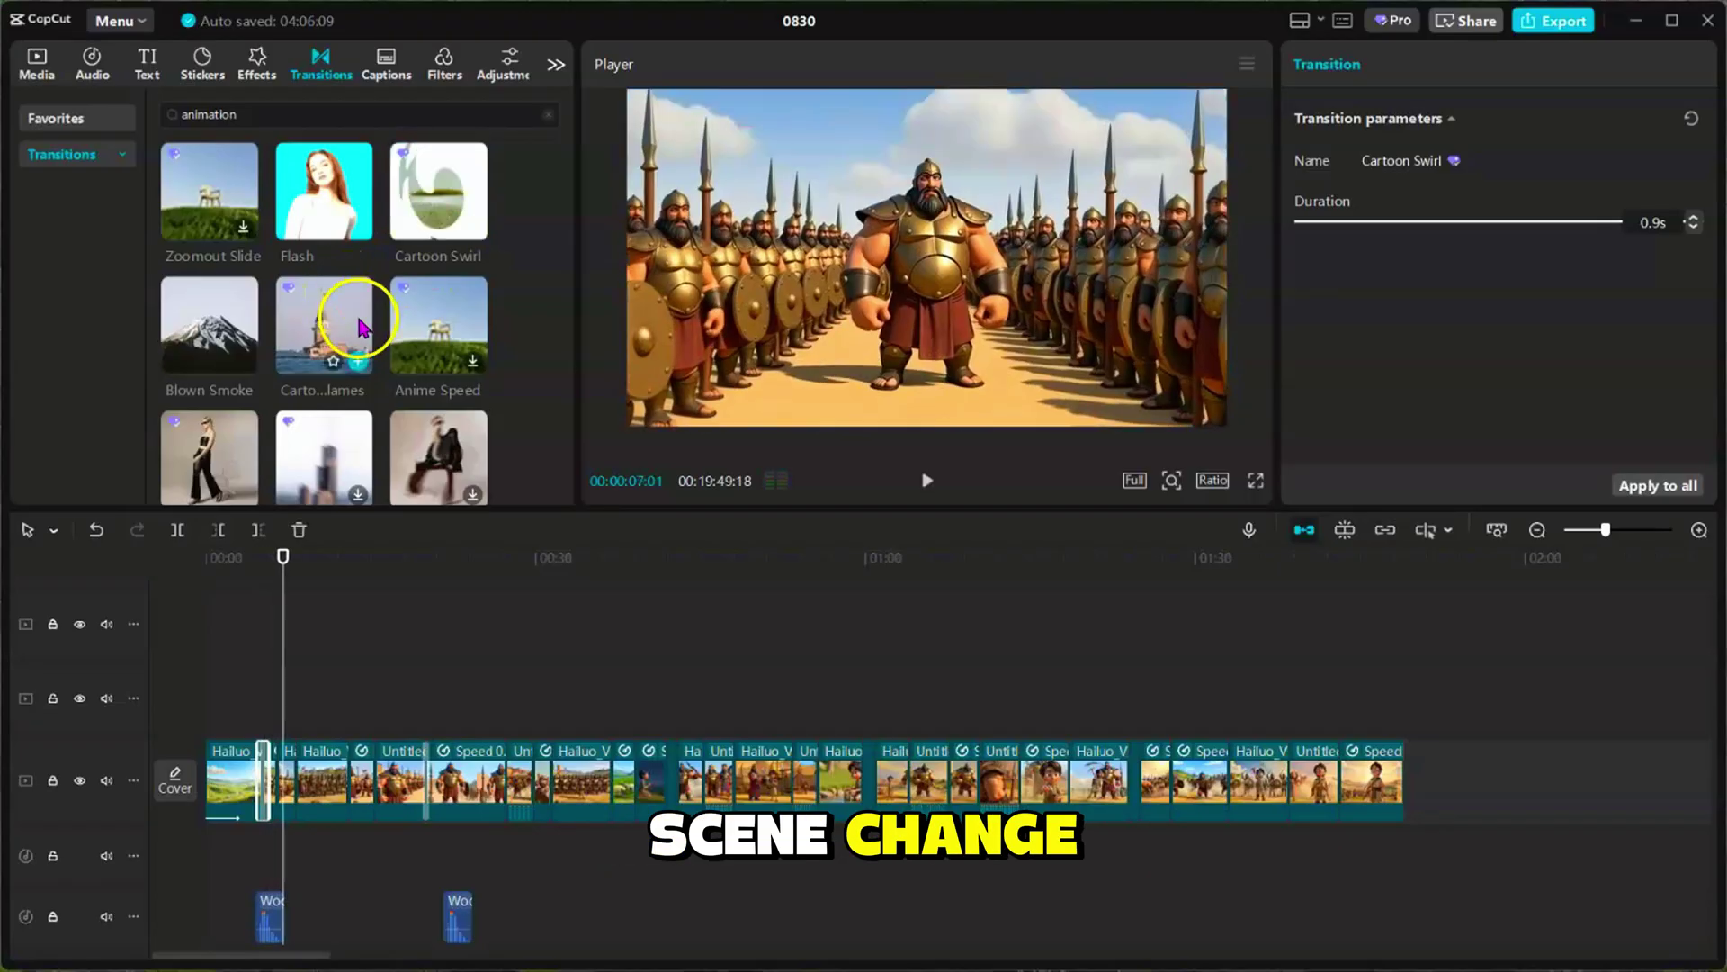
key(space)
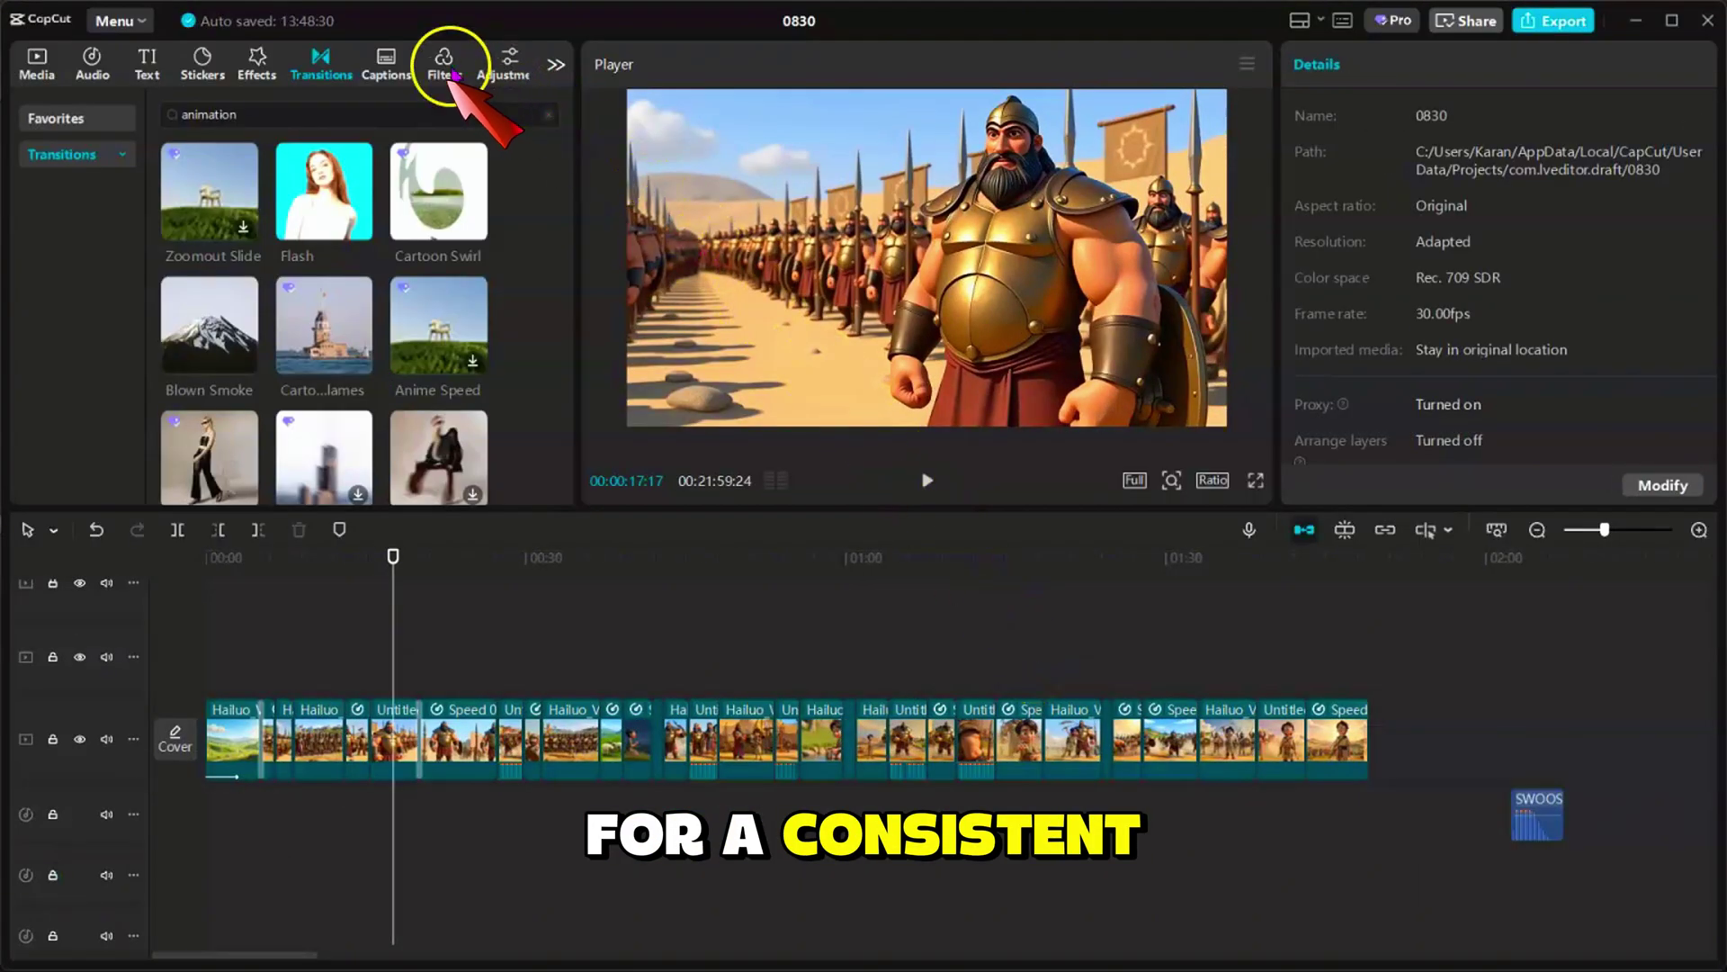
Apply the Clear II filter and stretch it from the start of the timeline across the whole video.
click(450, 72)
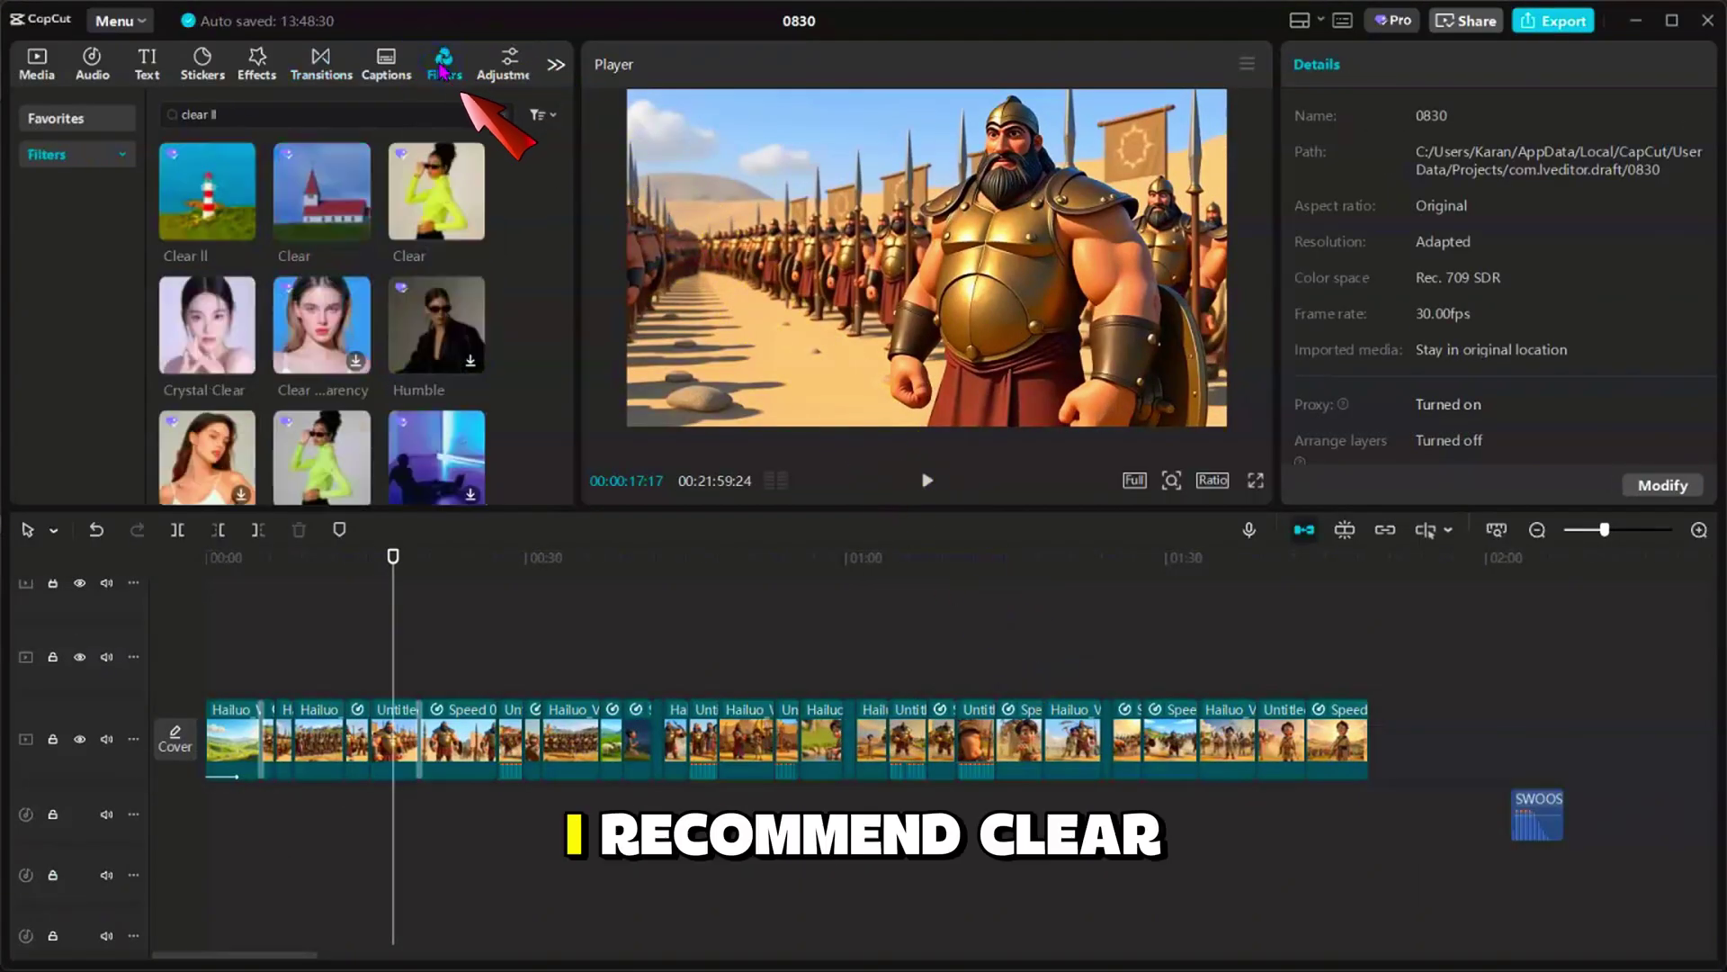
click(241, 228)
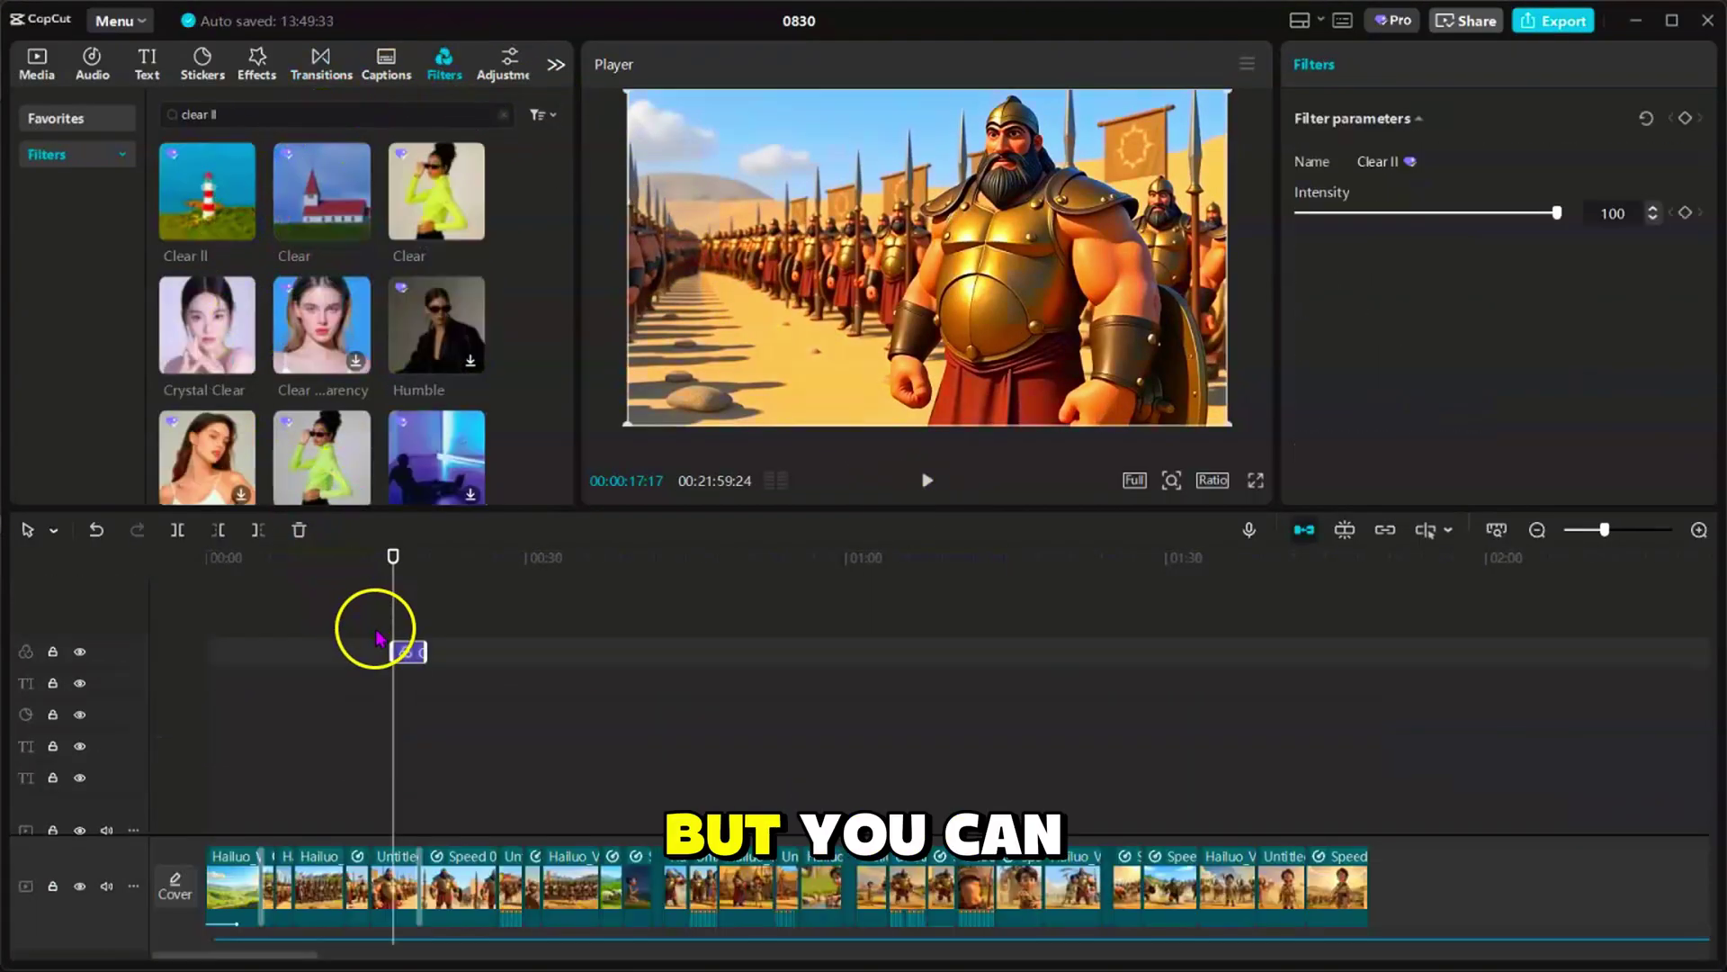
drag(394, 651, 205, 652)
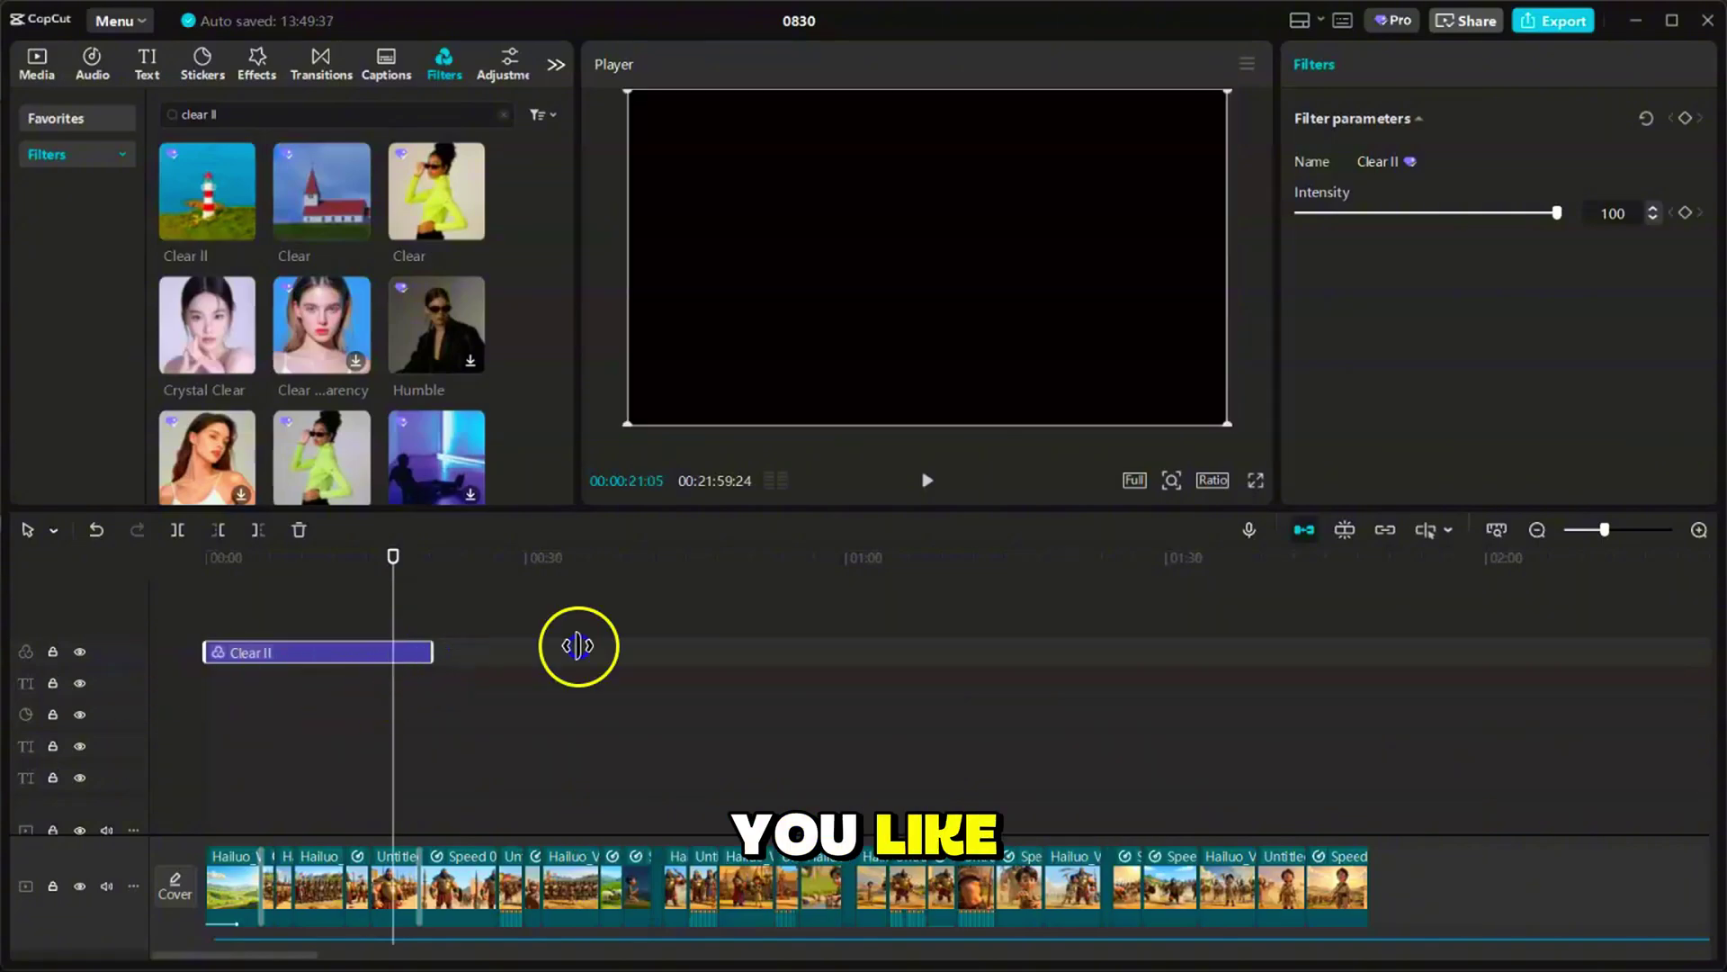
drag(578, 645, 1377, 706)
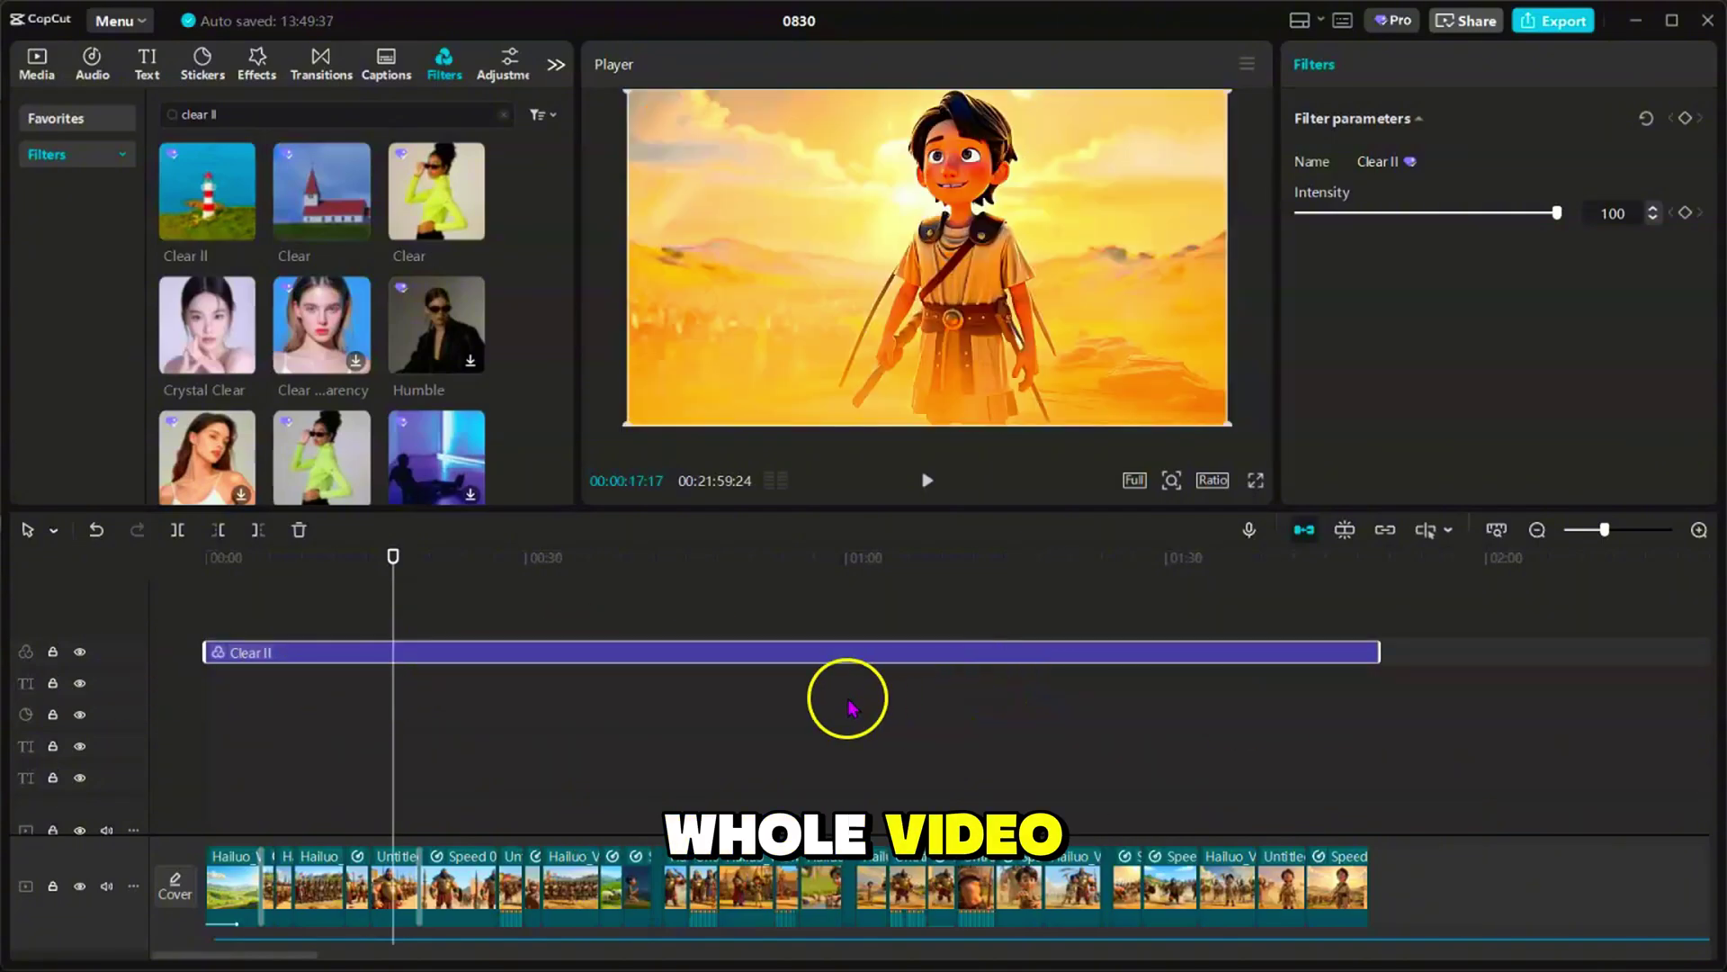
key(Delete)
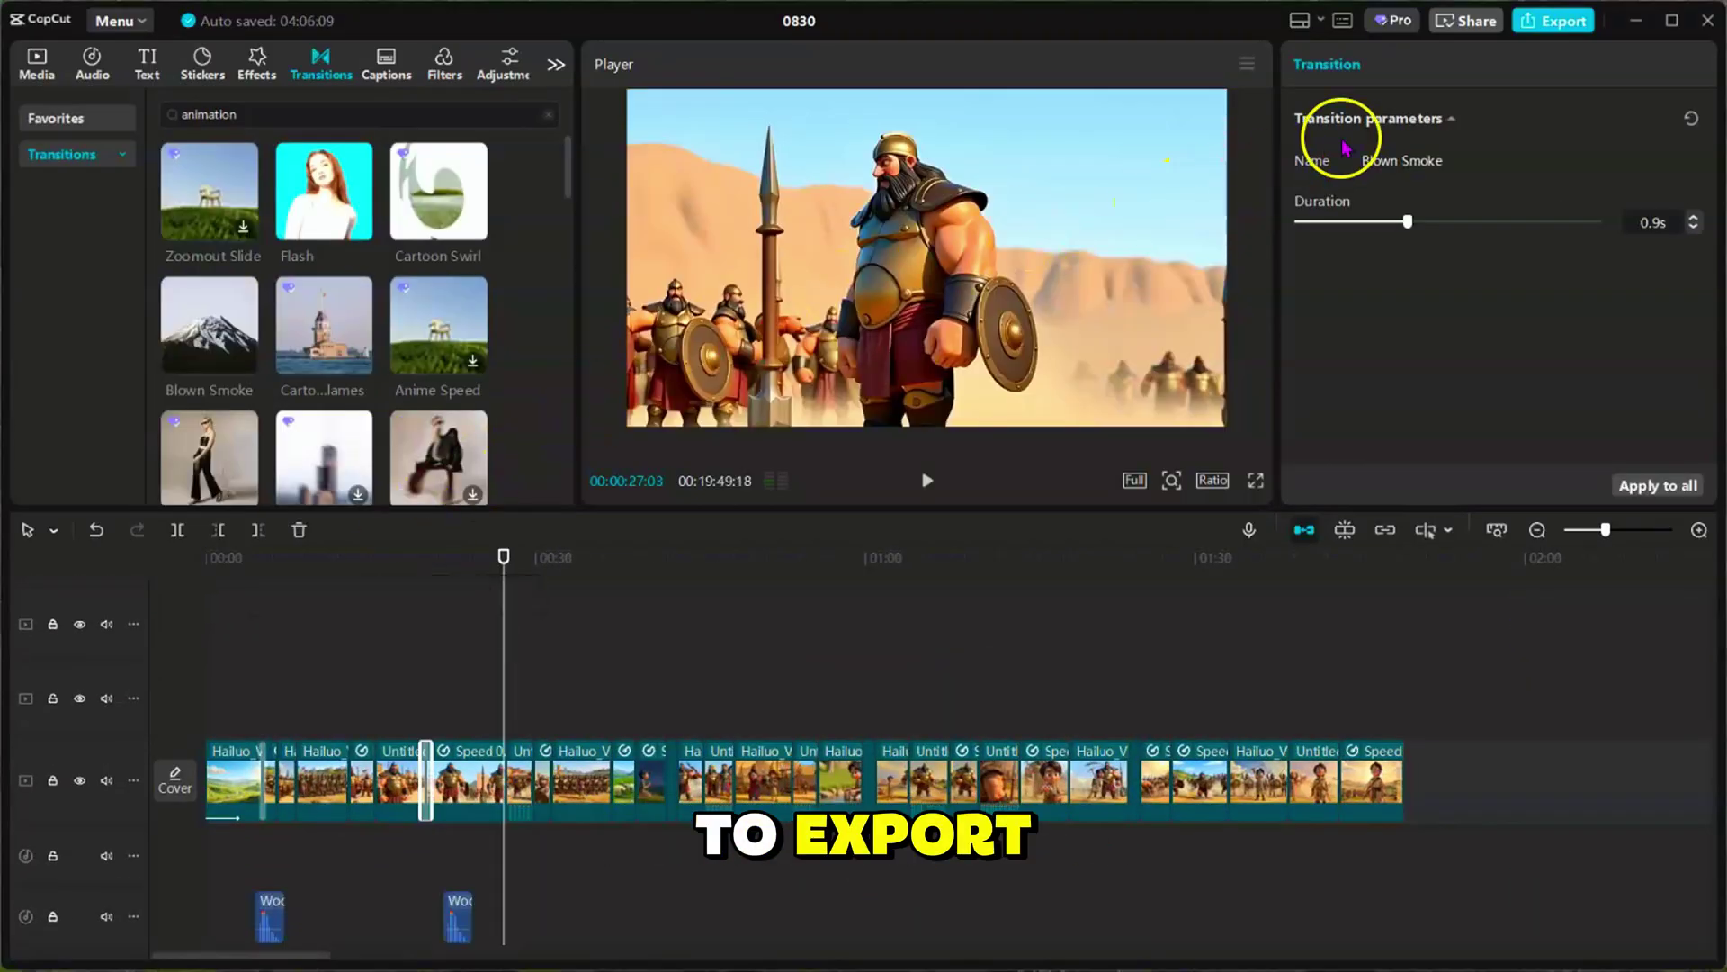
Export the video as 0830(2) in 4K with recommended bit rate, H.264 codec, mp4 format and 30fps.
click(1578, 31)
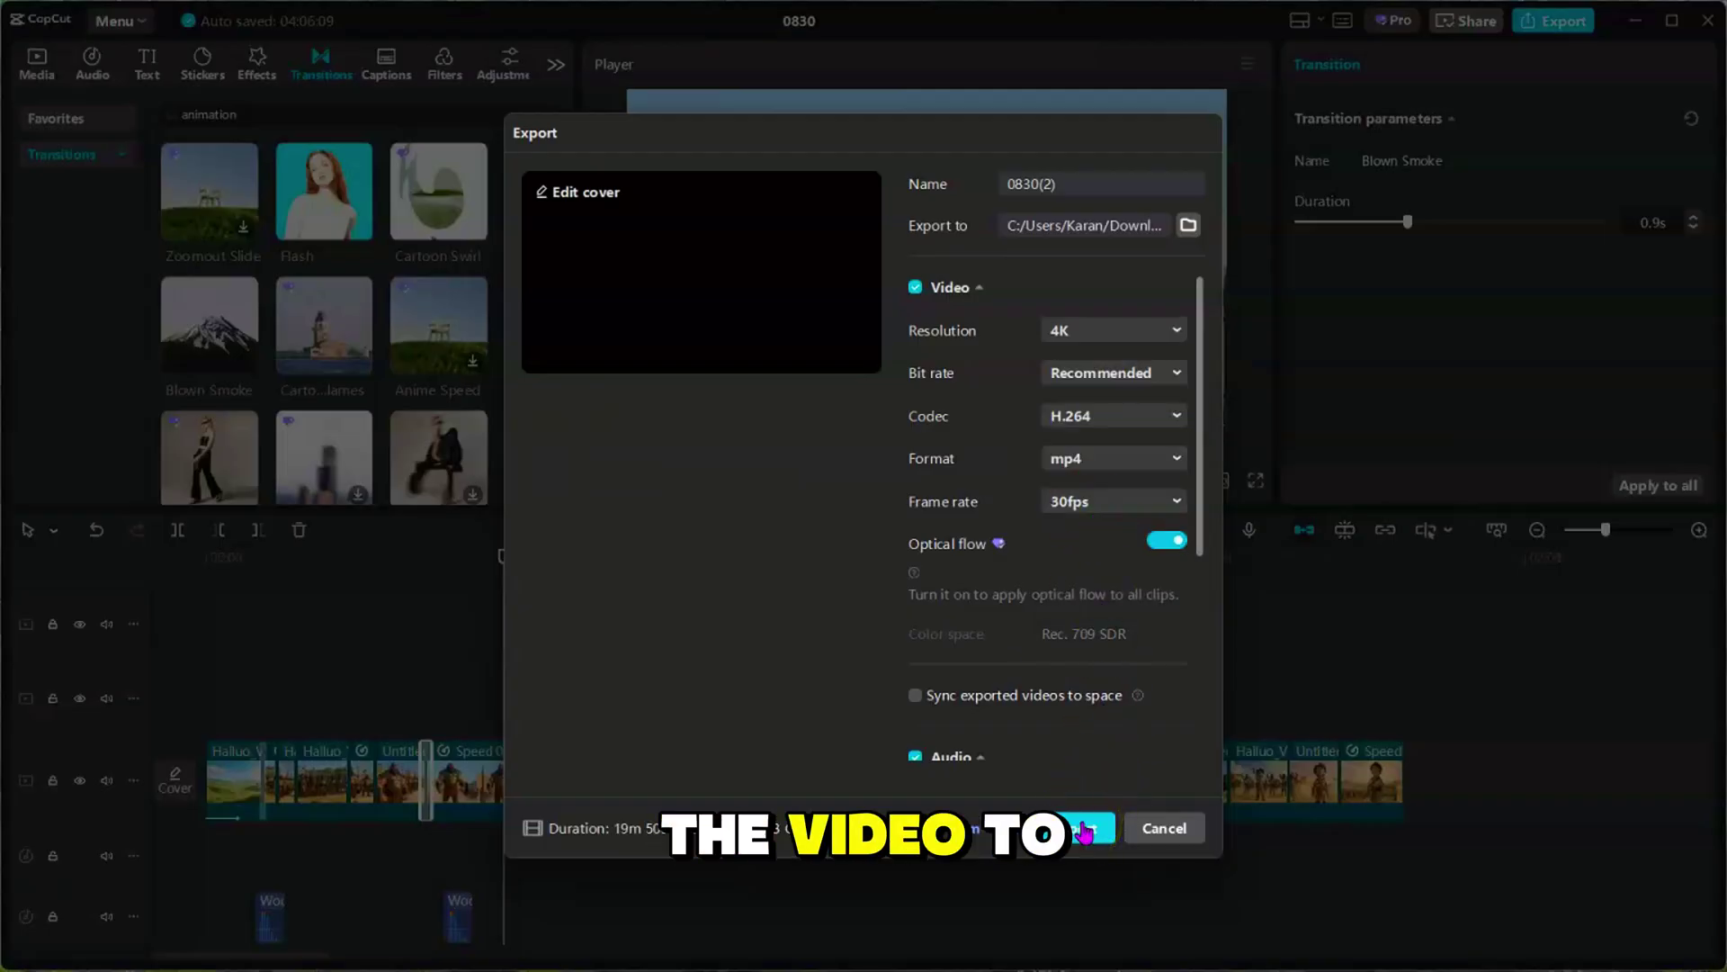
click(1084, 828)
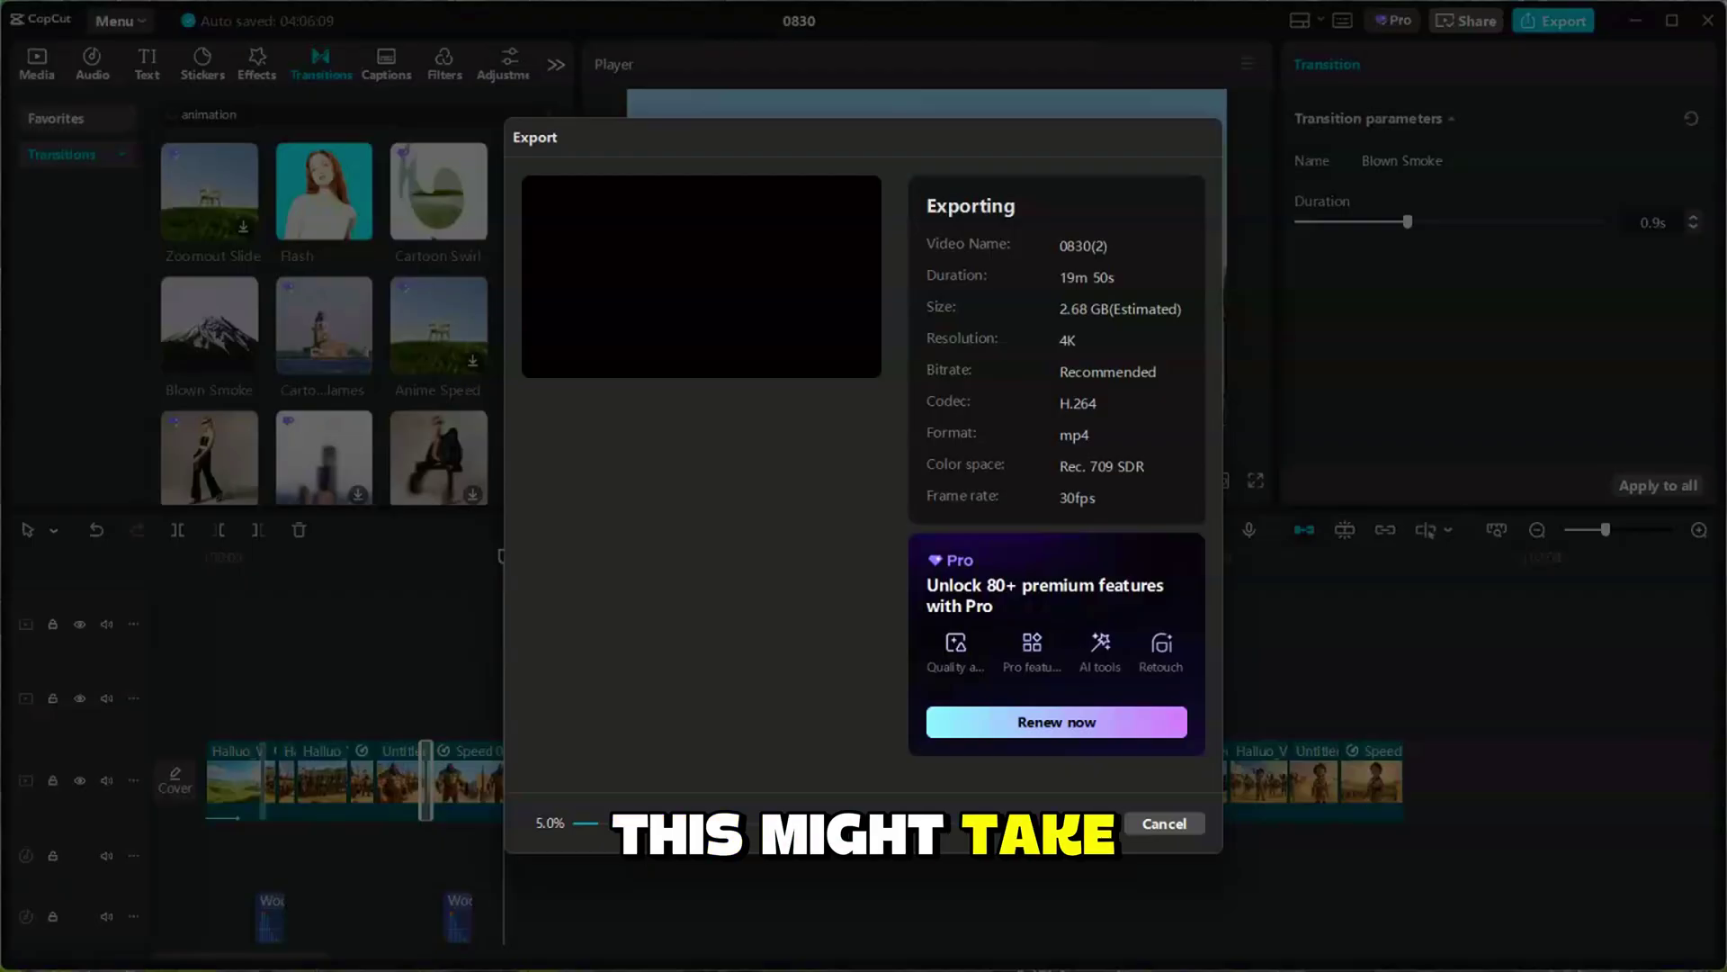